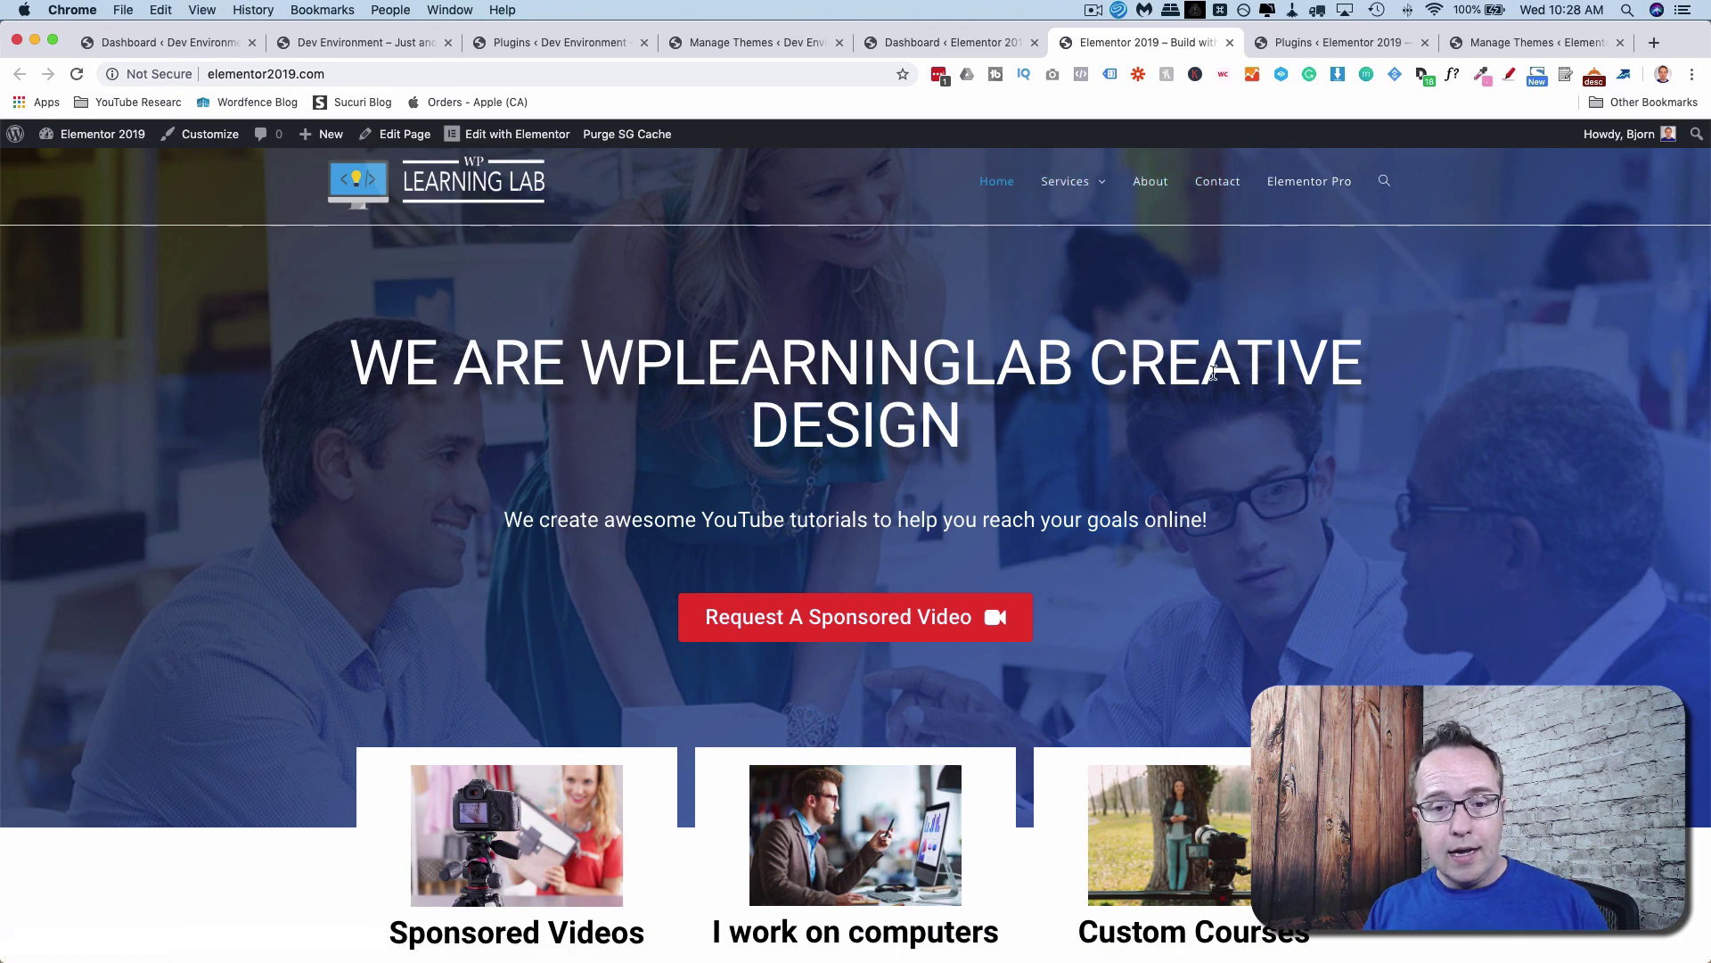
Scroll down and back up the Elementor 2019 homepage to review its sections.
scroll(1213, 372, "down", 20)
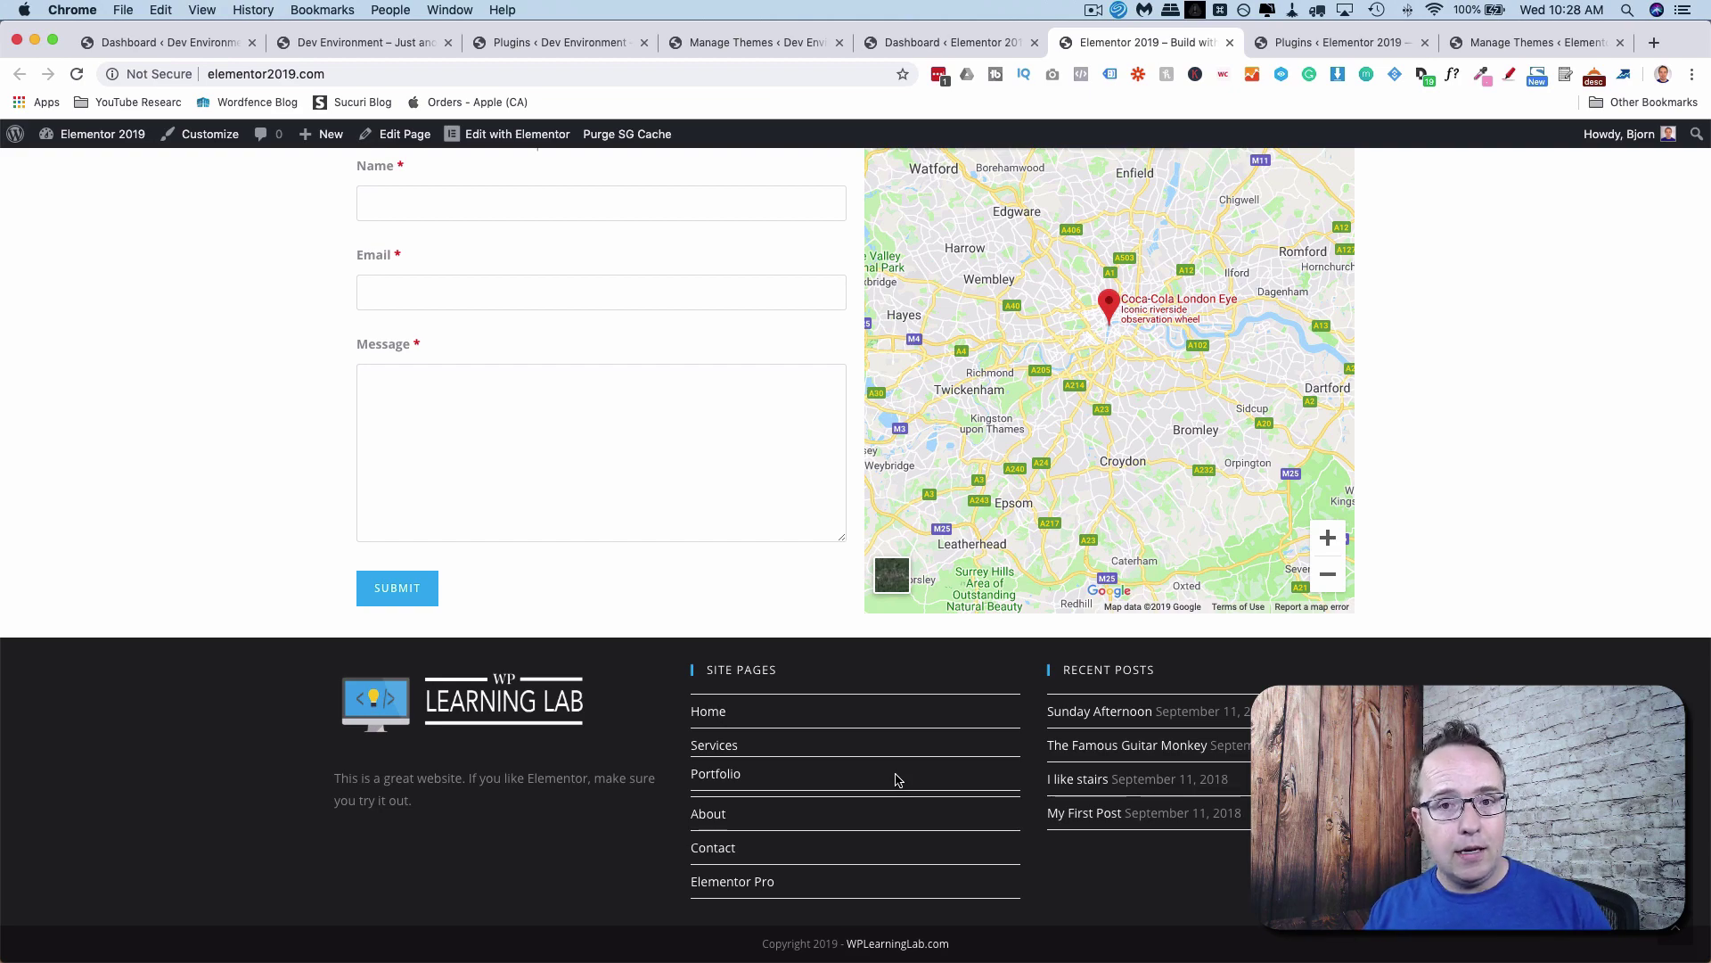
scroll(897, 779, "up", 20)
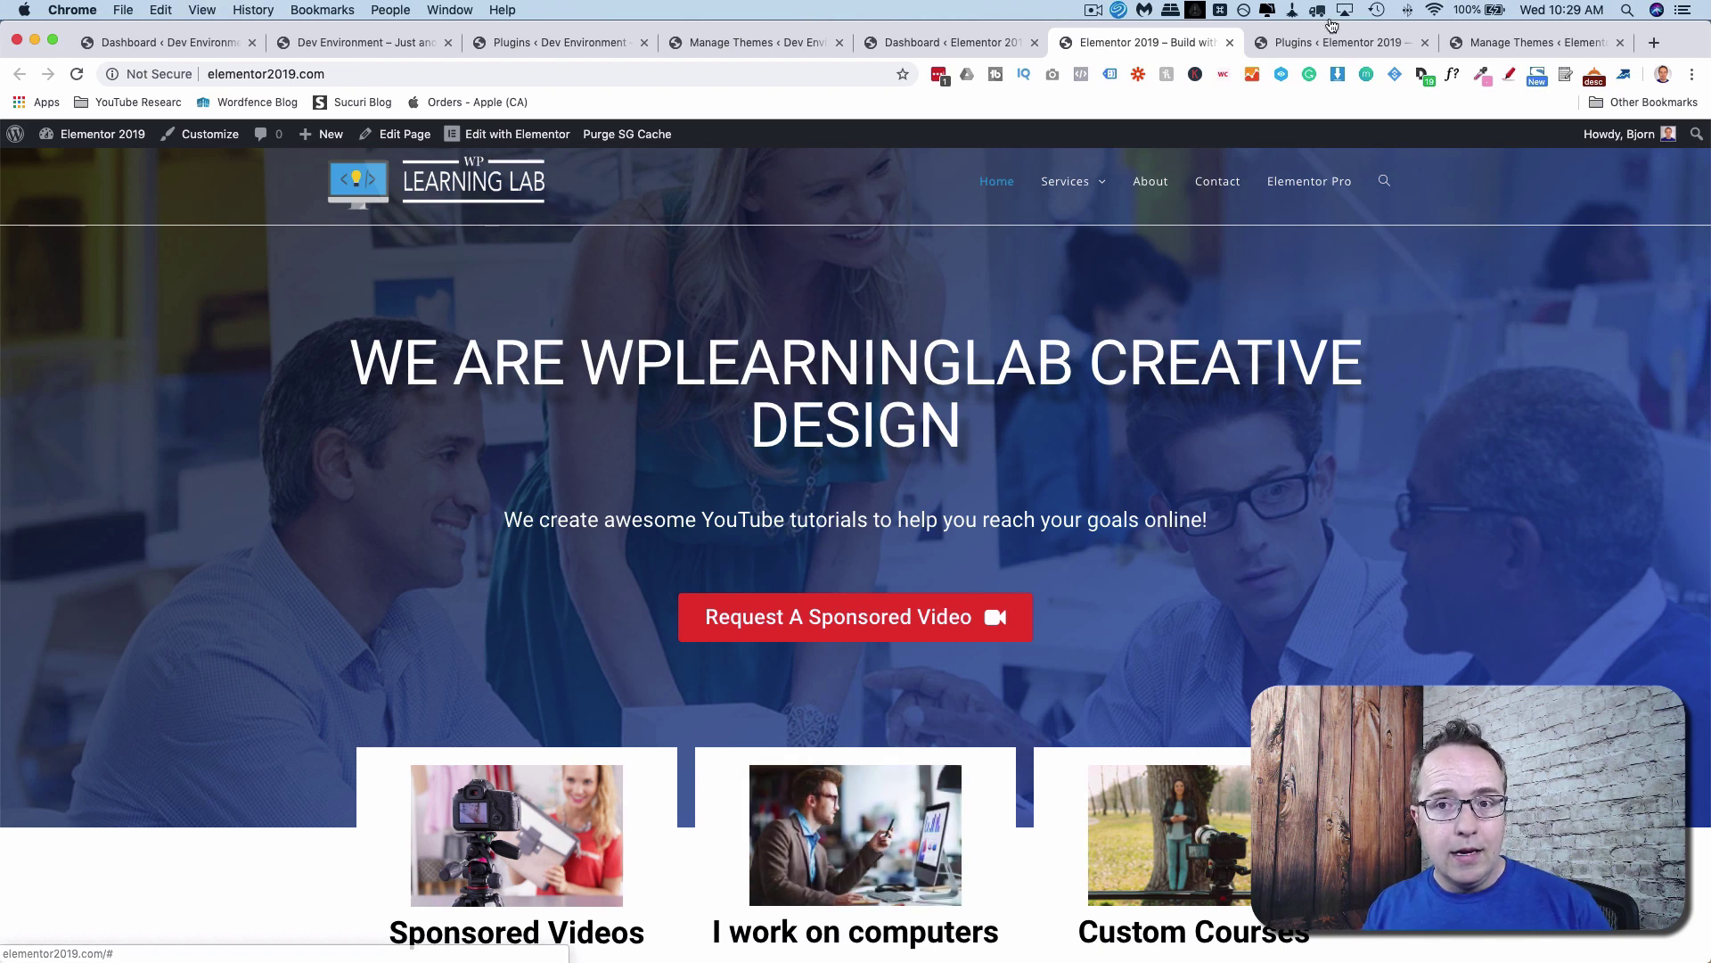
Review the installed plugins and themes on both the Elementor 2019 and Dev Environment sites.
left_click(1288, 45)
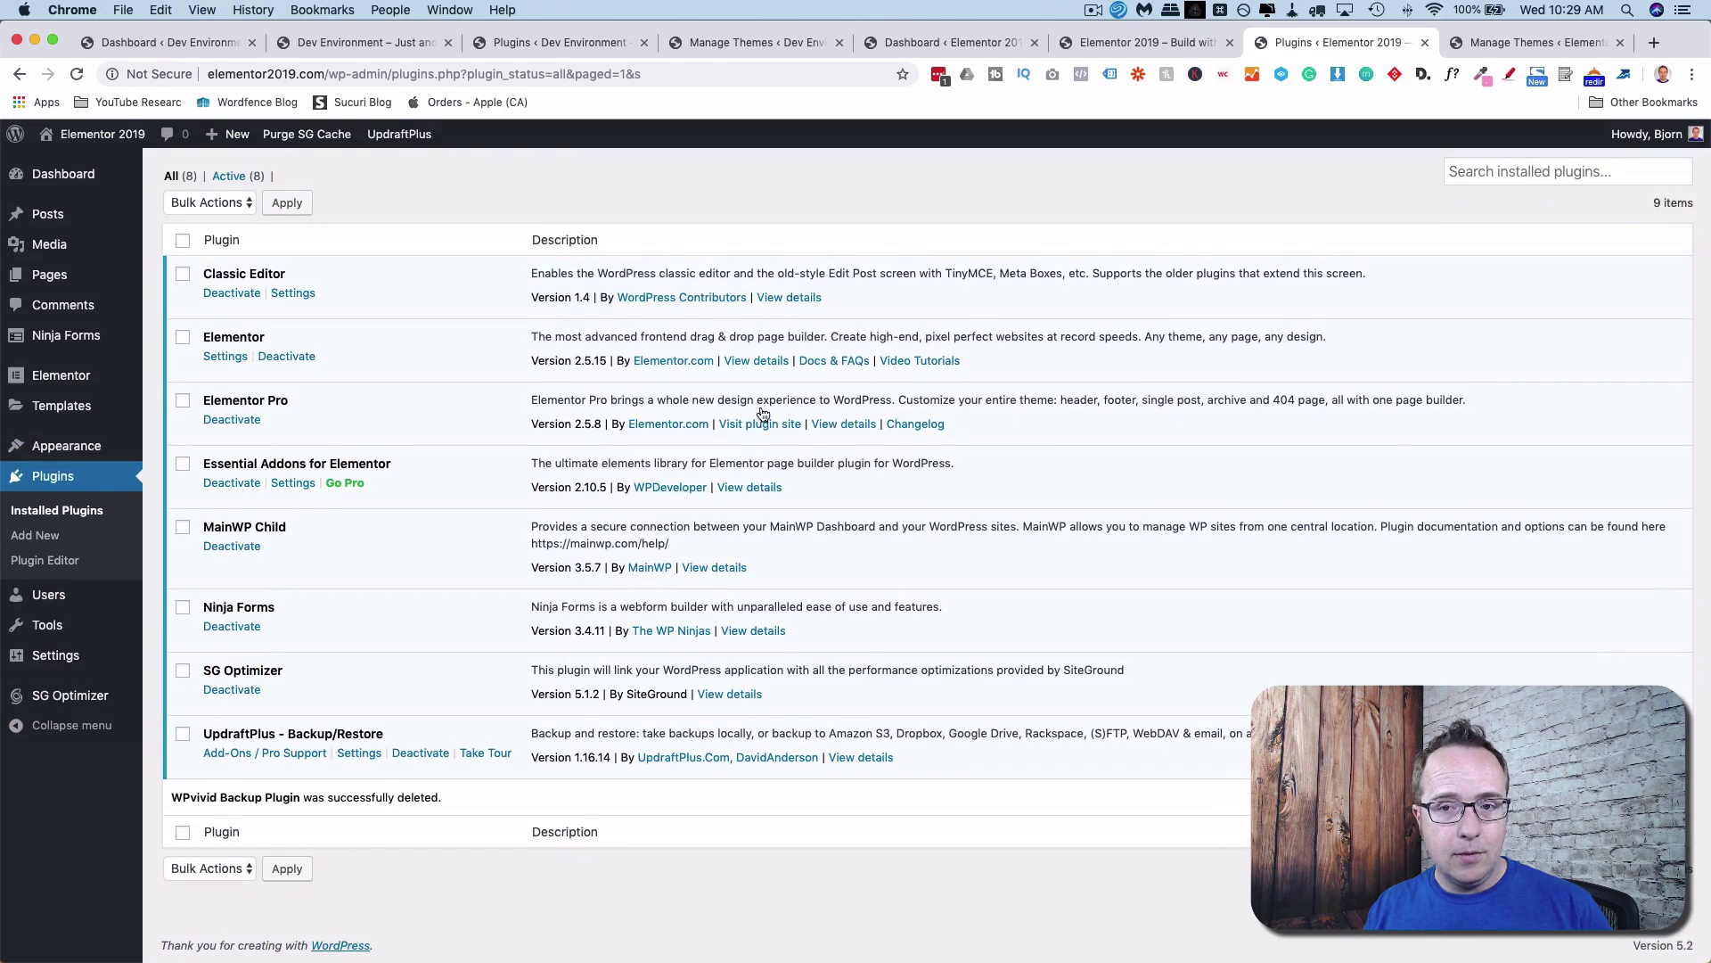
left_click(1495, 41)
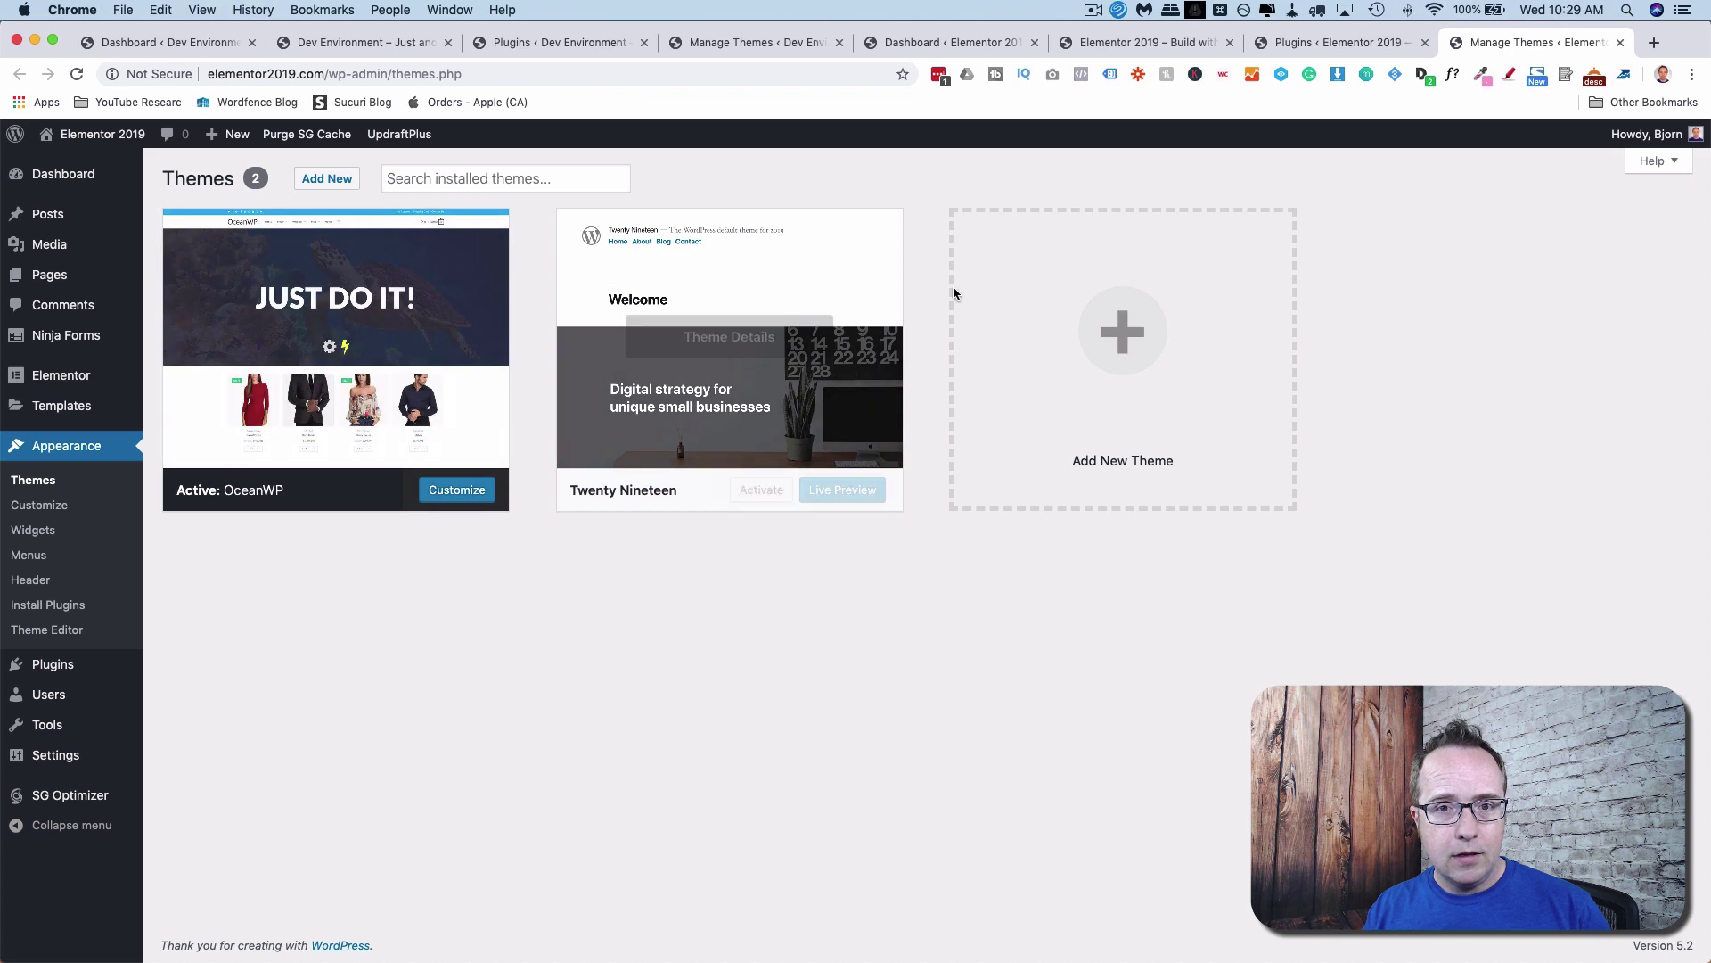
left_click(353, 46)
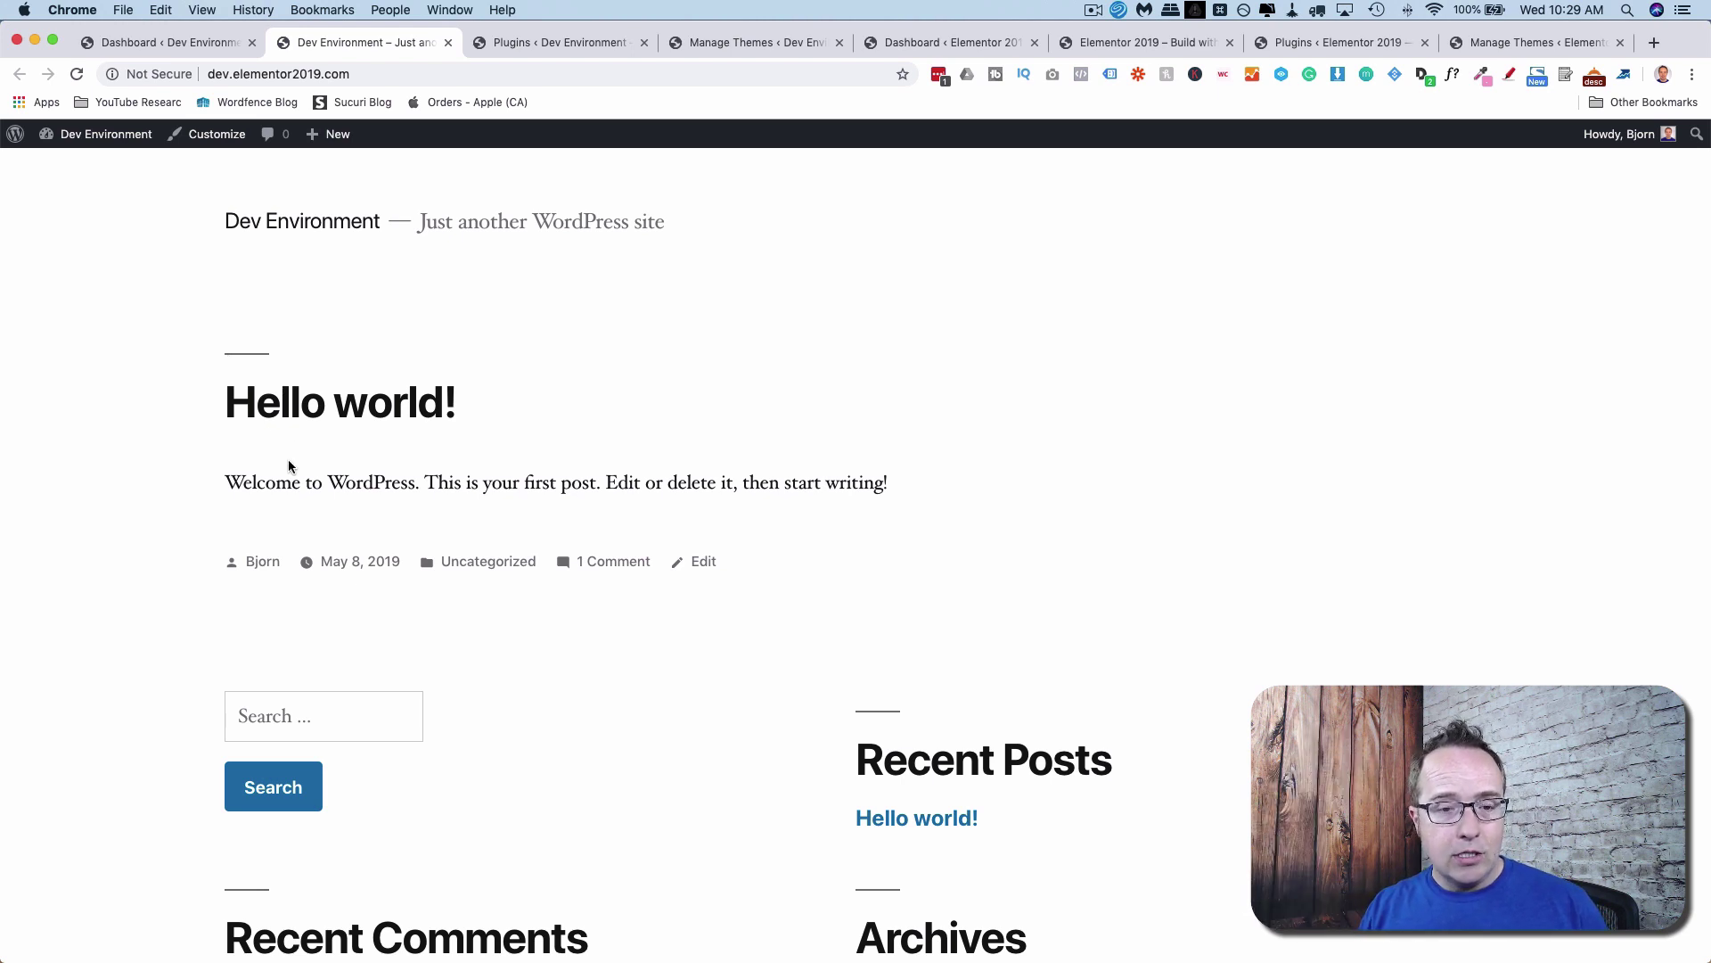
left_click(553, 41)
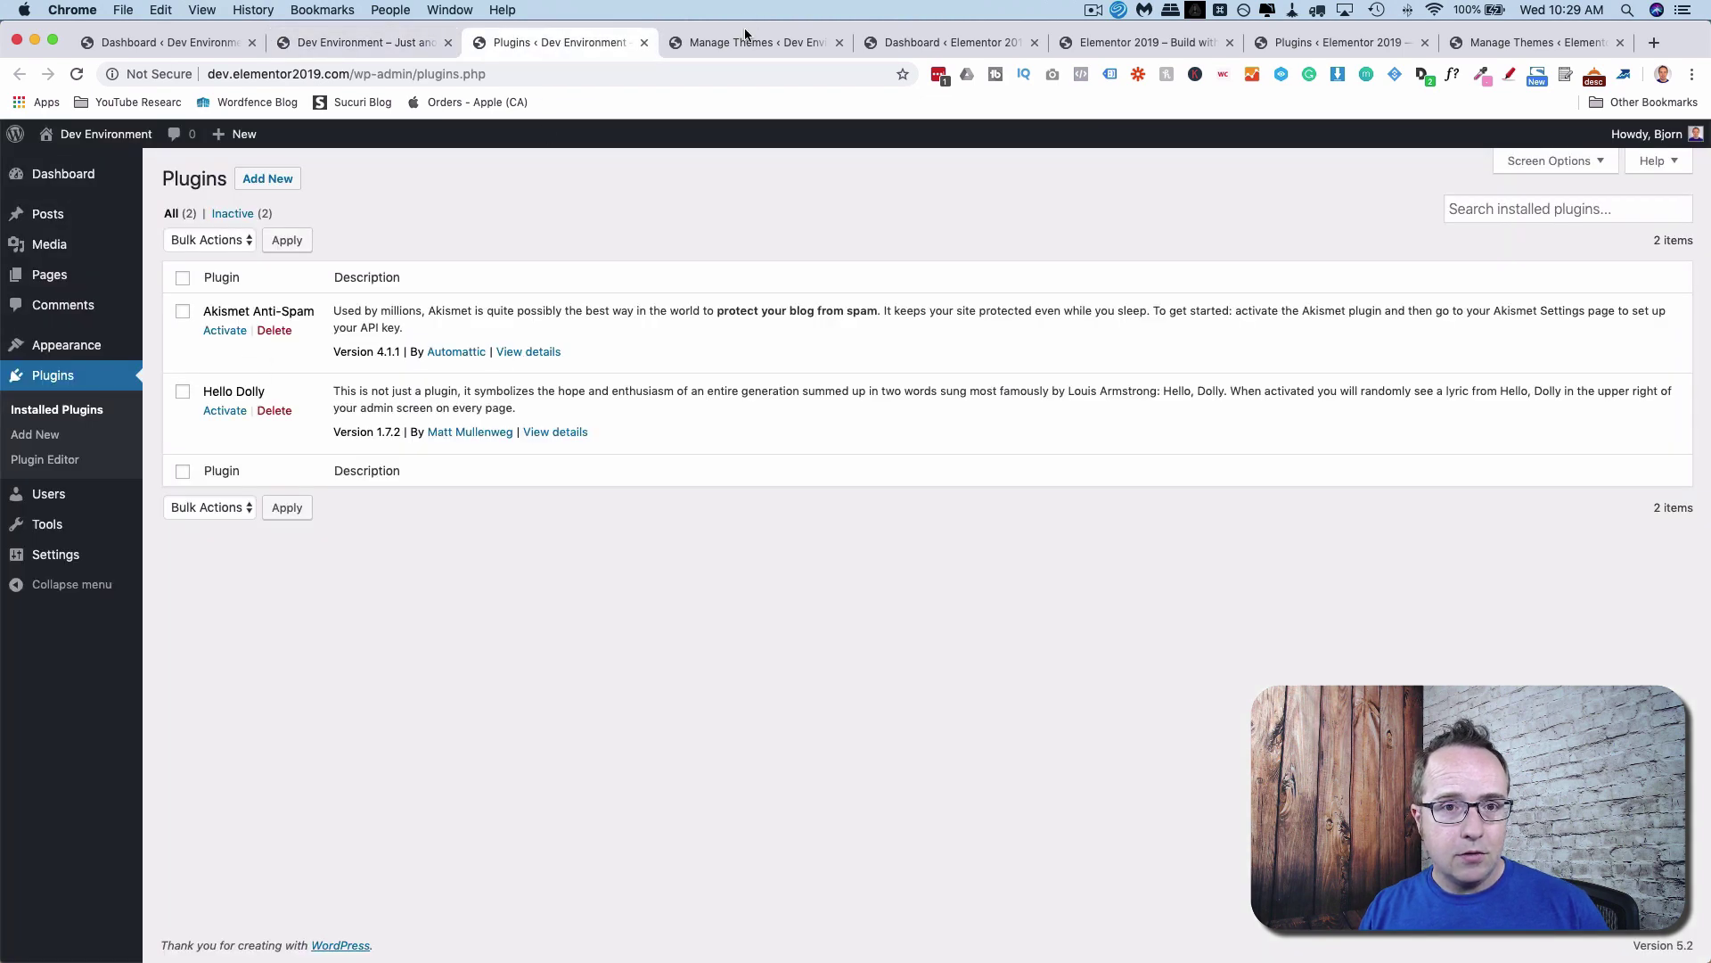
left_click(747, 39)
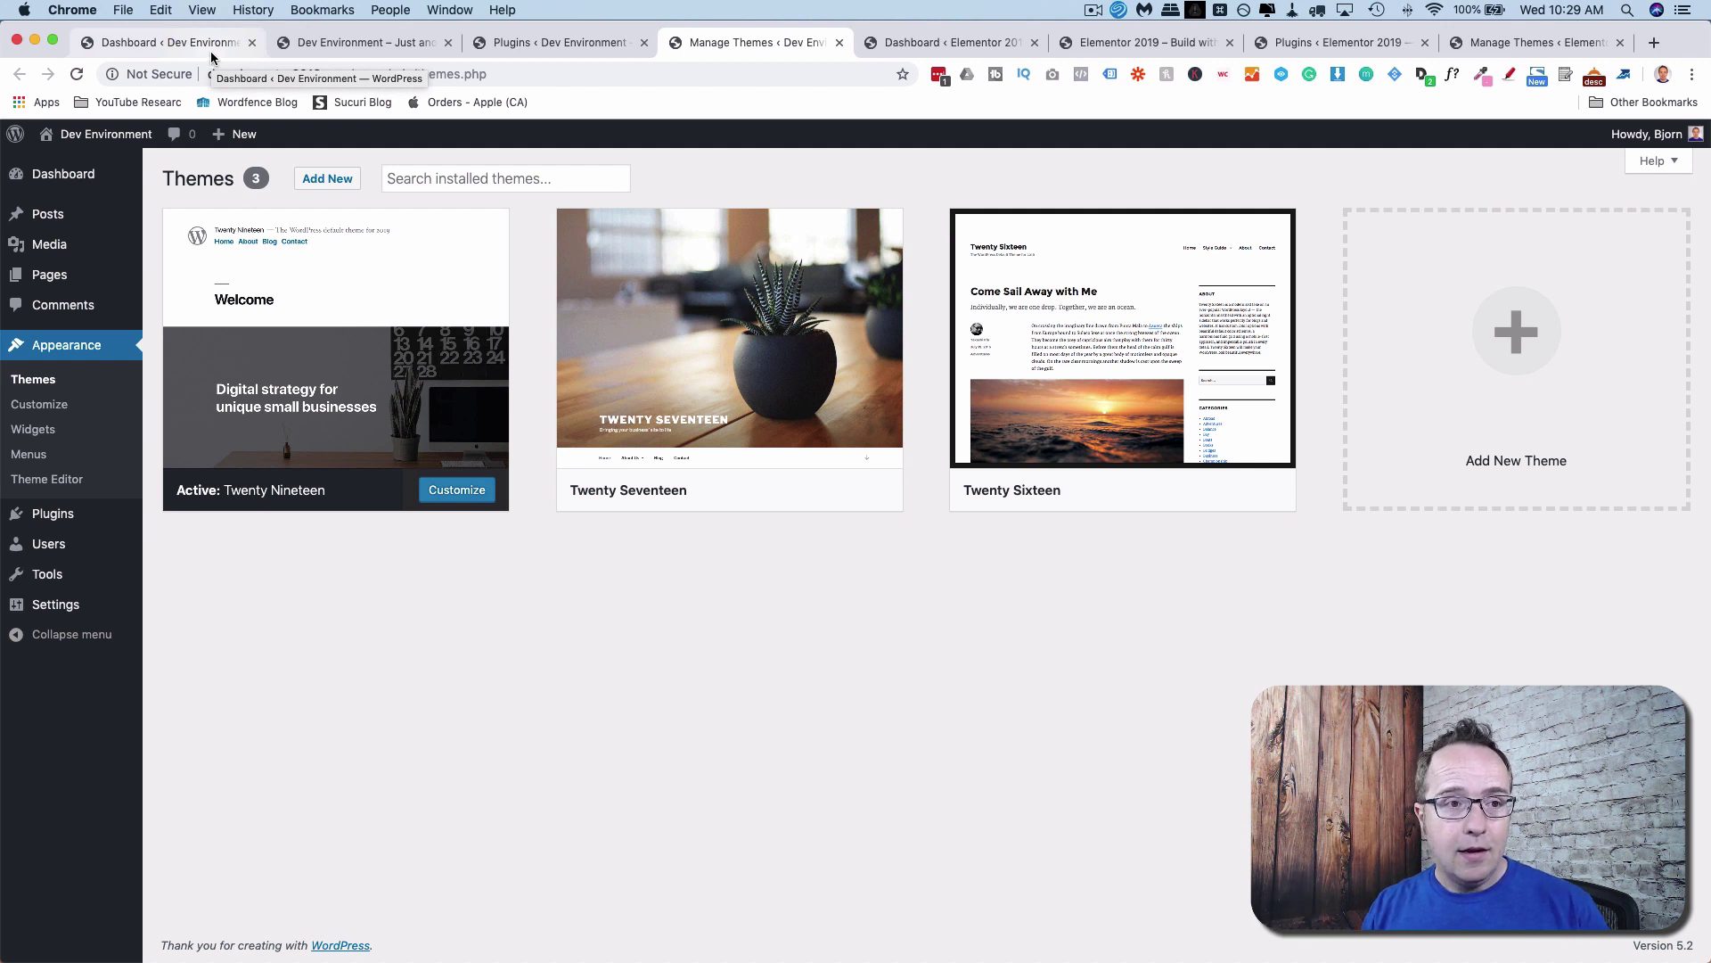
Install and activate the WPvivid Backup Plugin on the Dev Environment site.
left_click(543, 46)
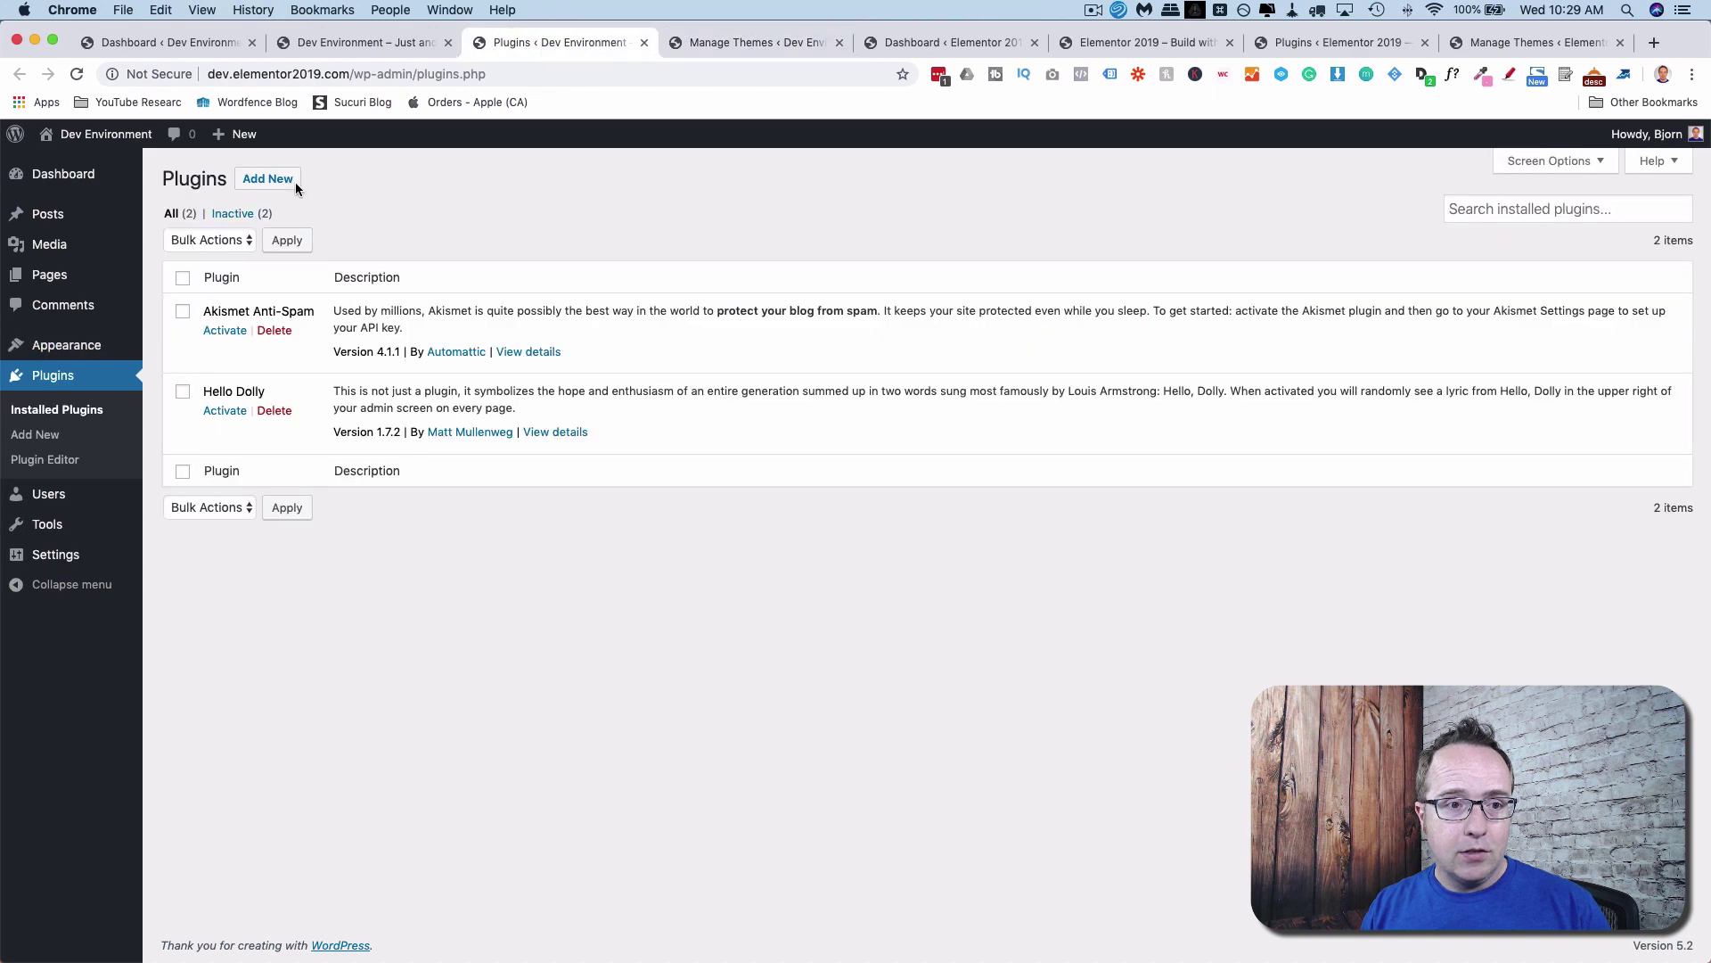
left_click(268, 185)
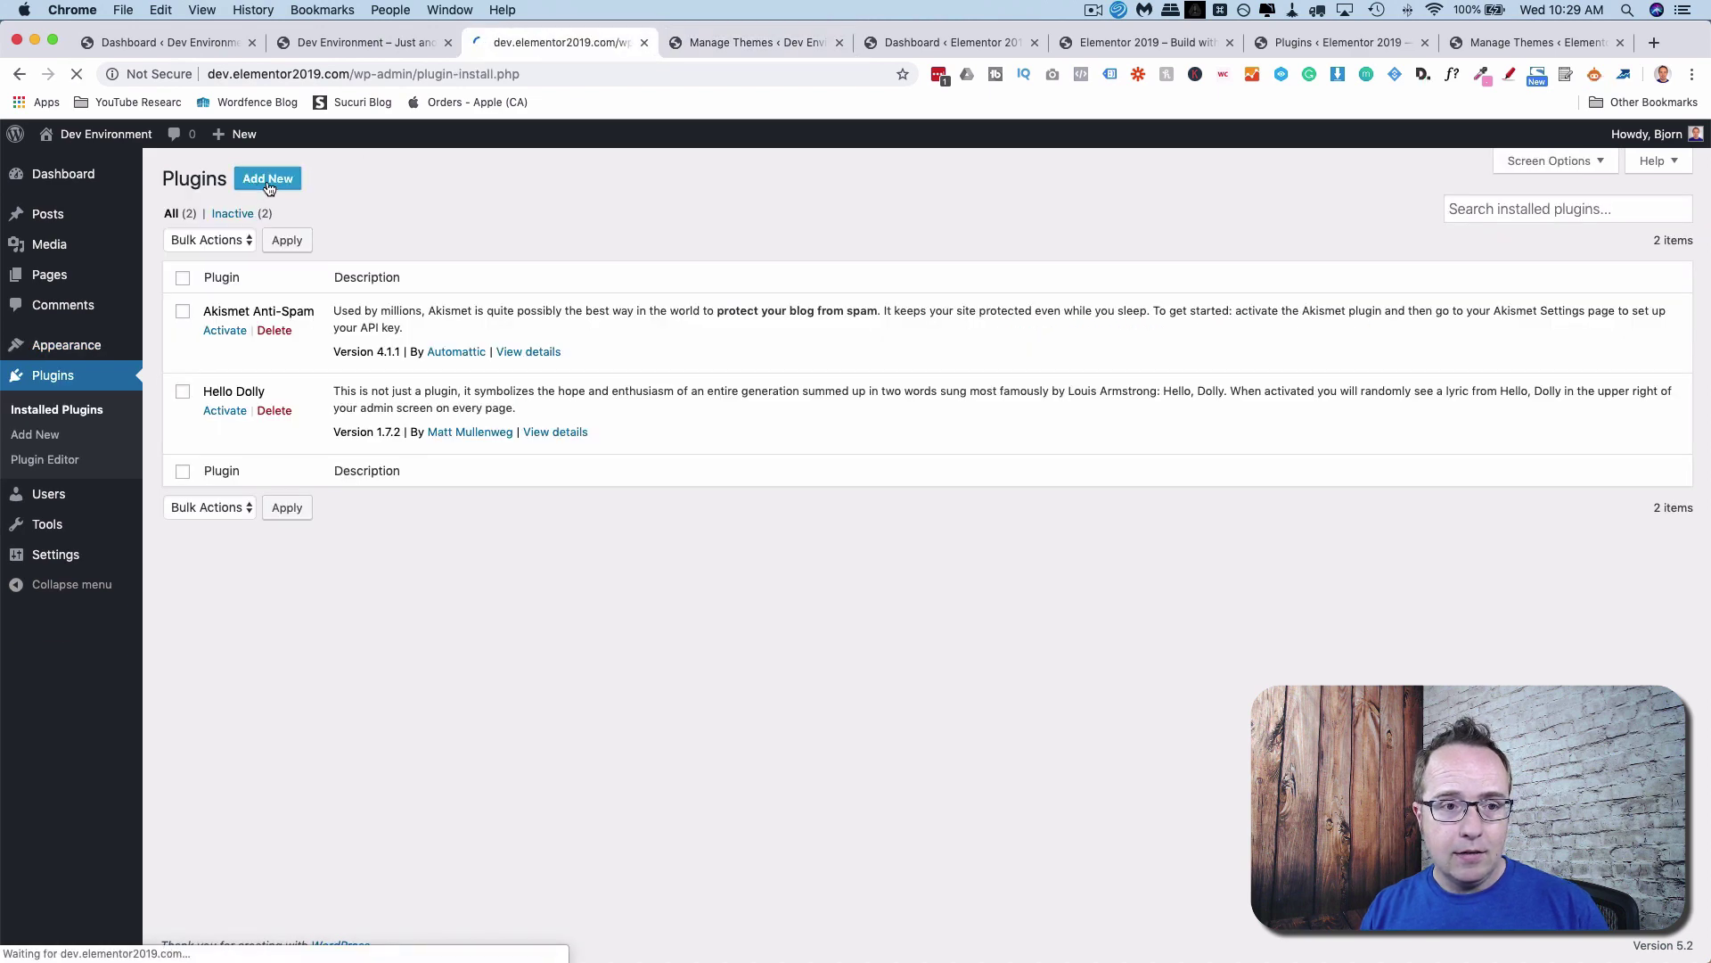
left_click(1560, 229)
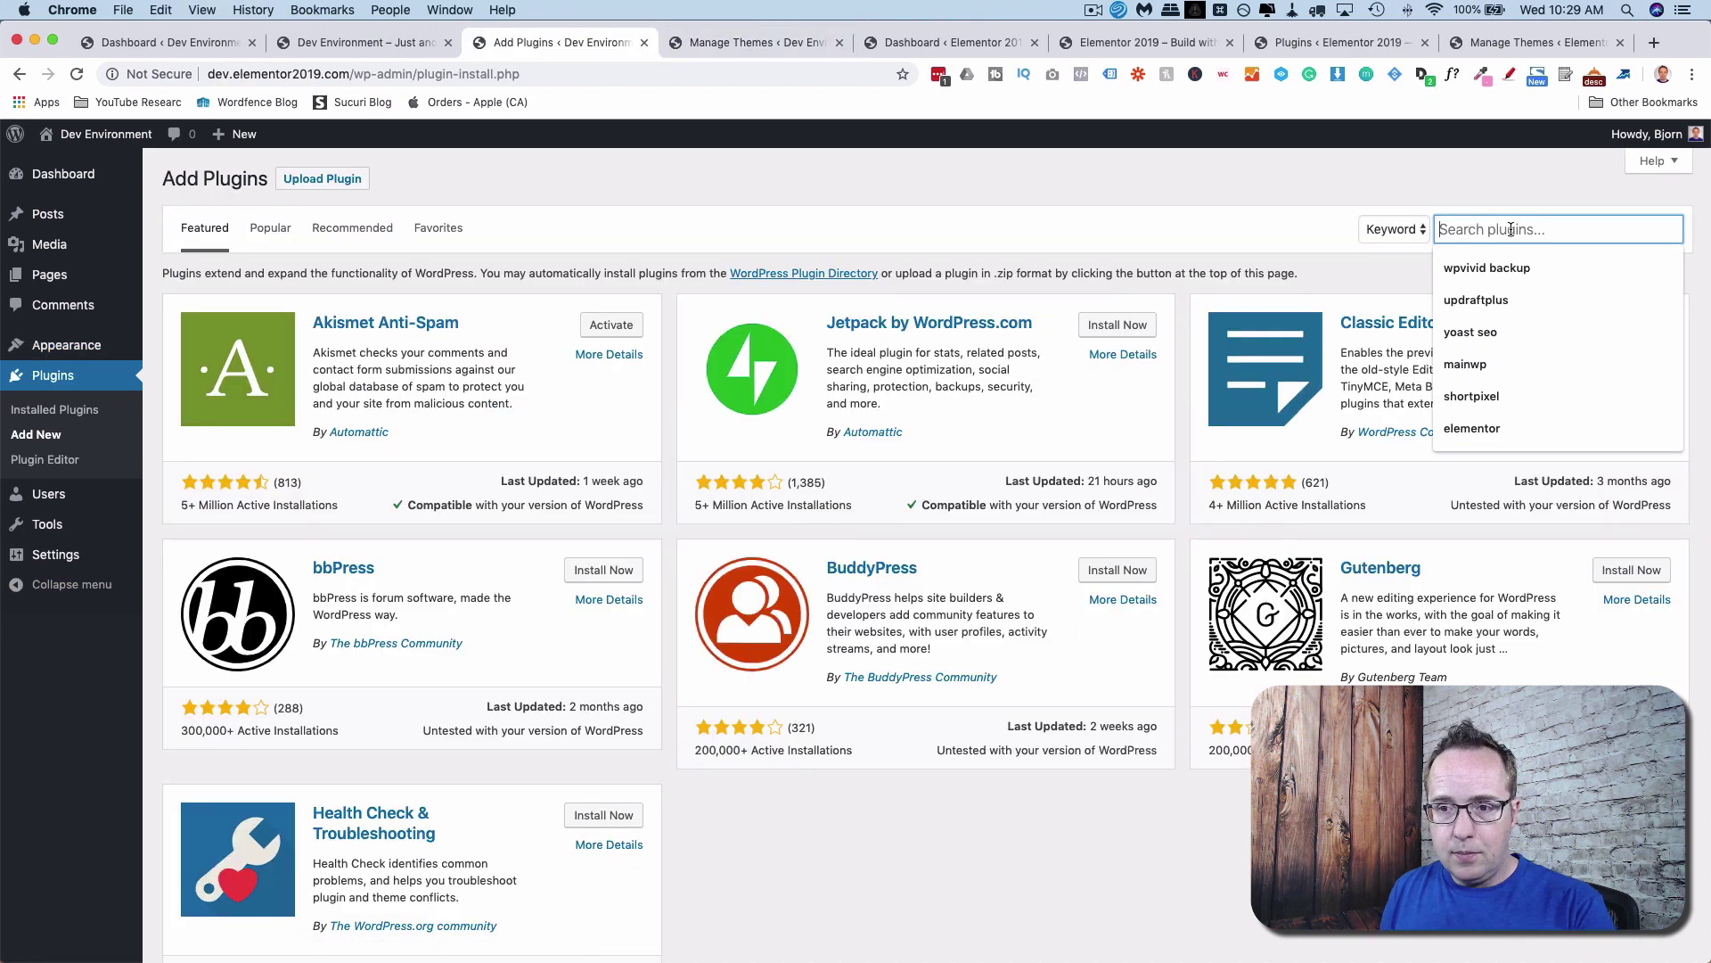
type("wpvid")
type("id ")
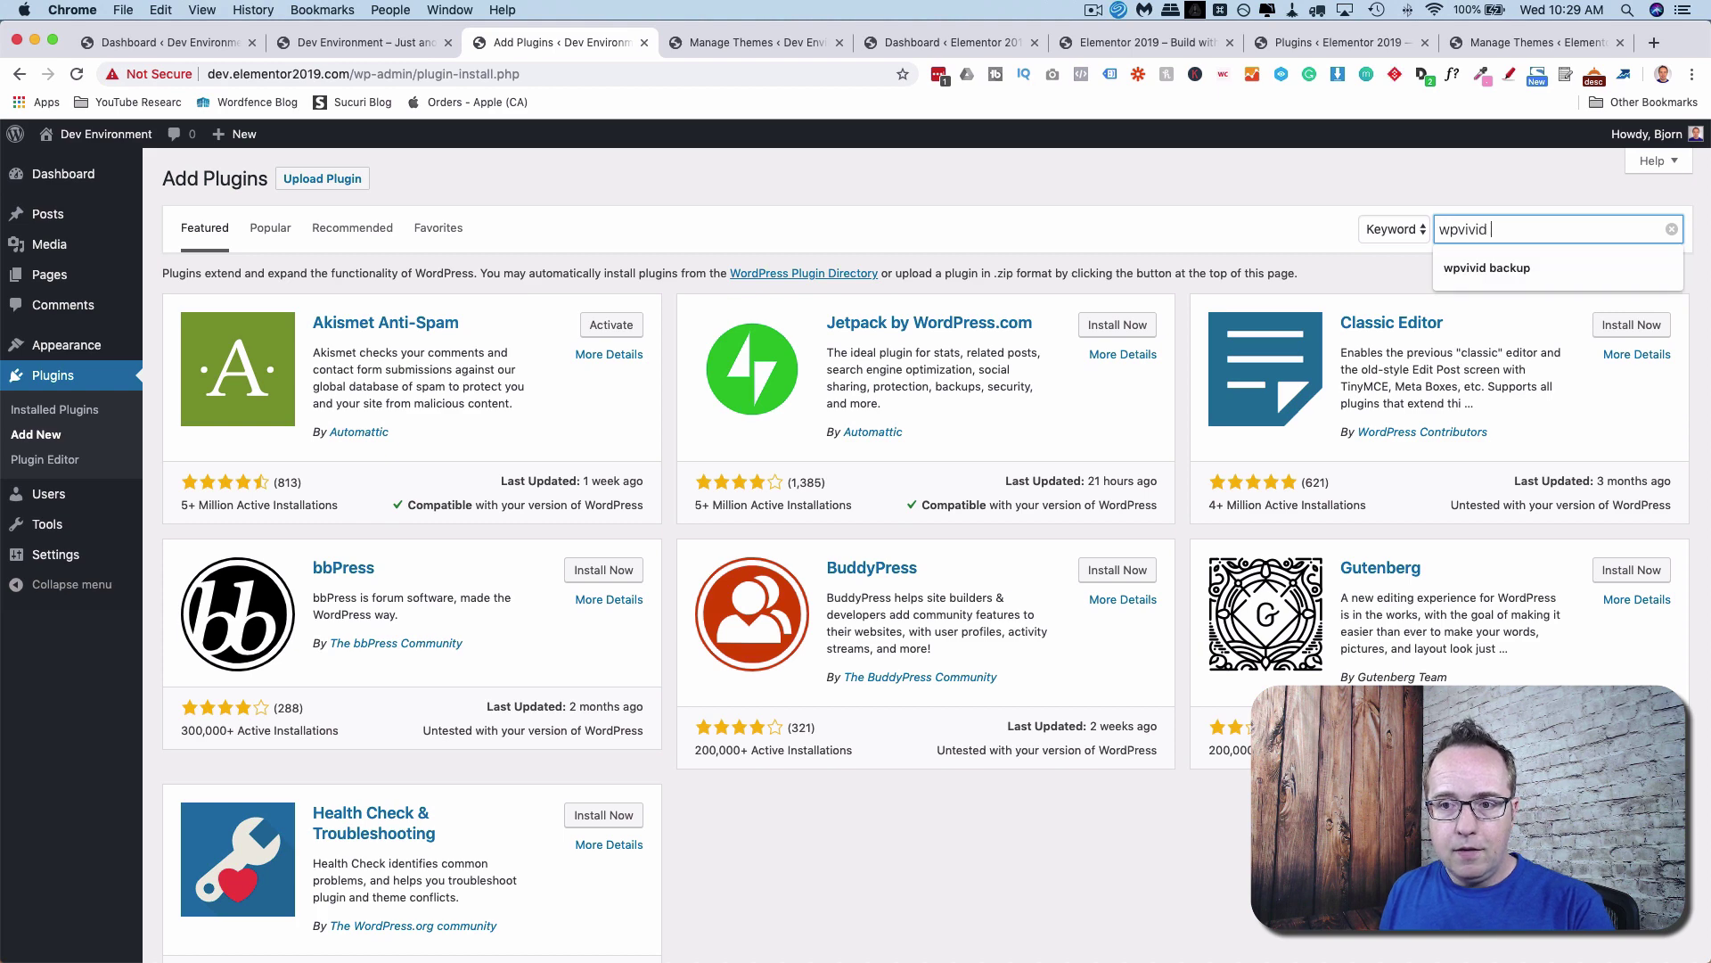
type("backup")
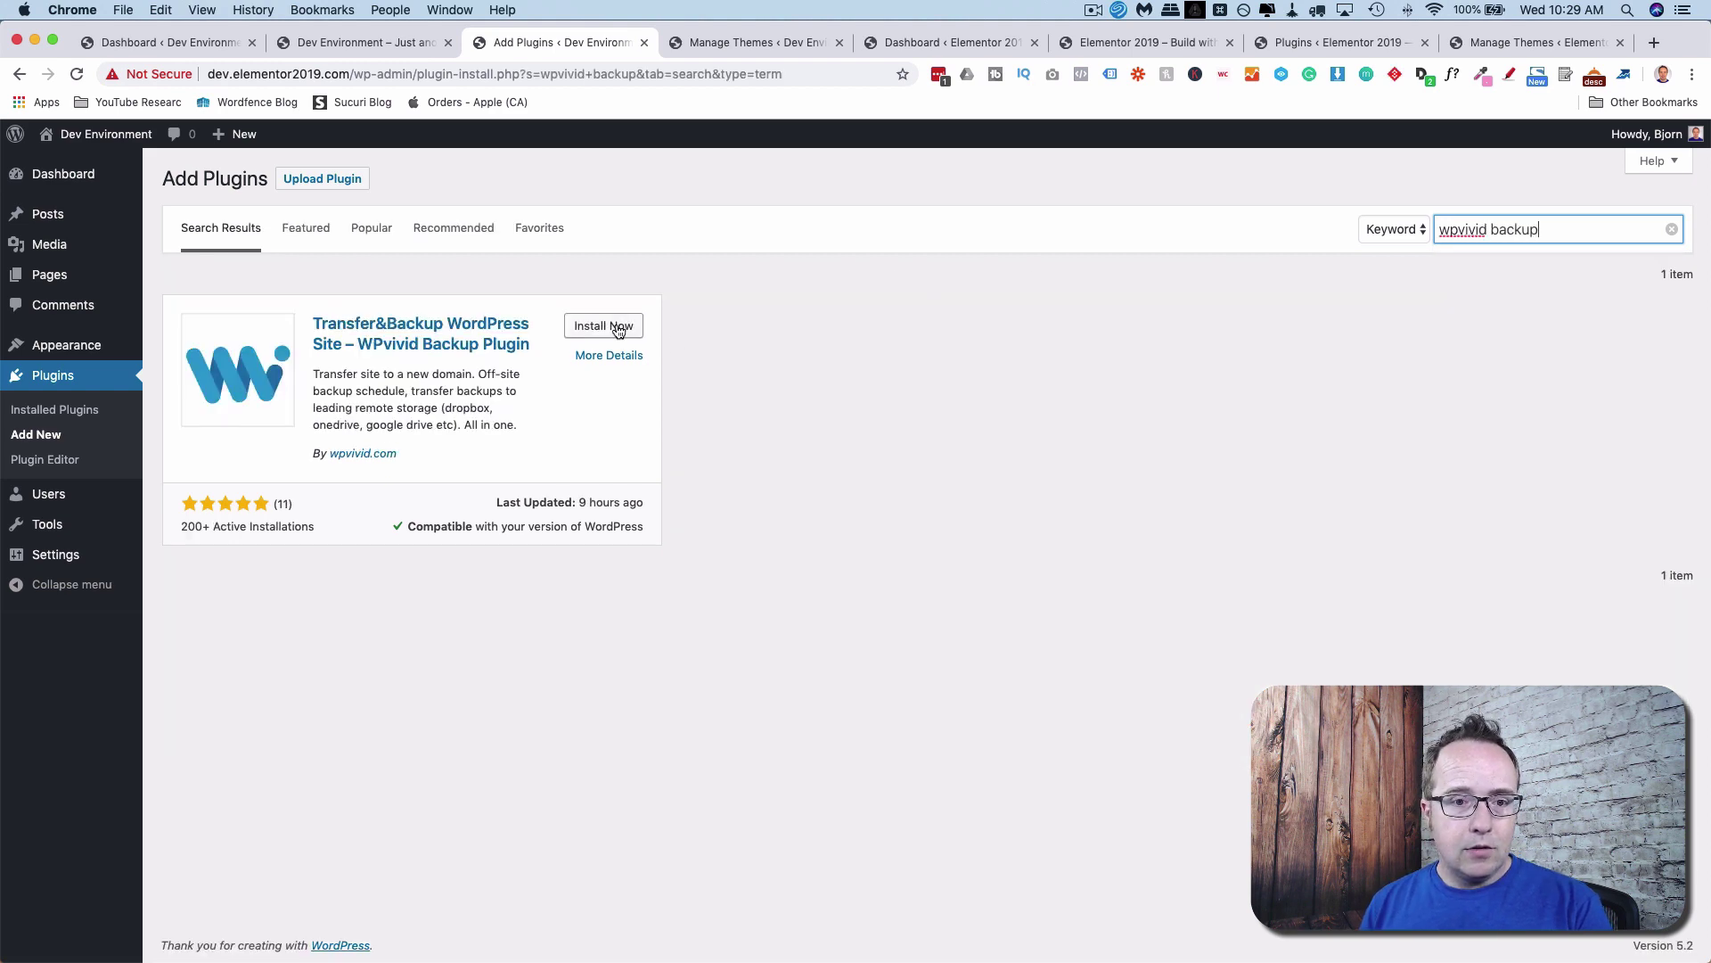
left_click(617, 331)
left_click(611, 326)
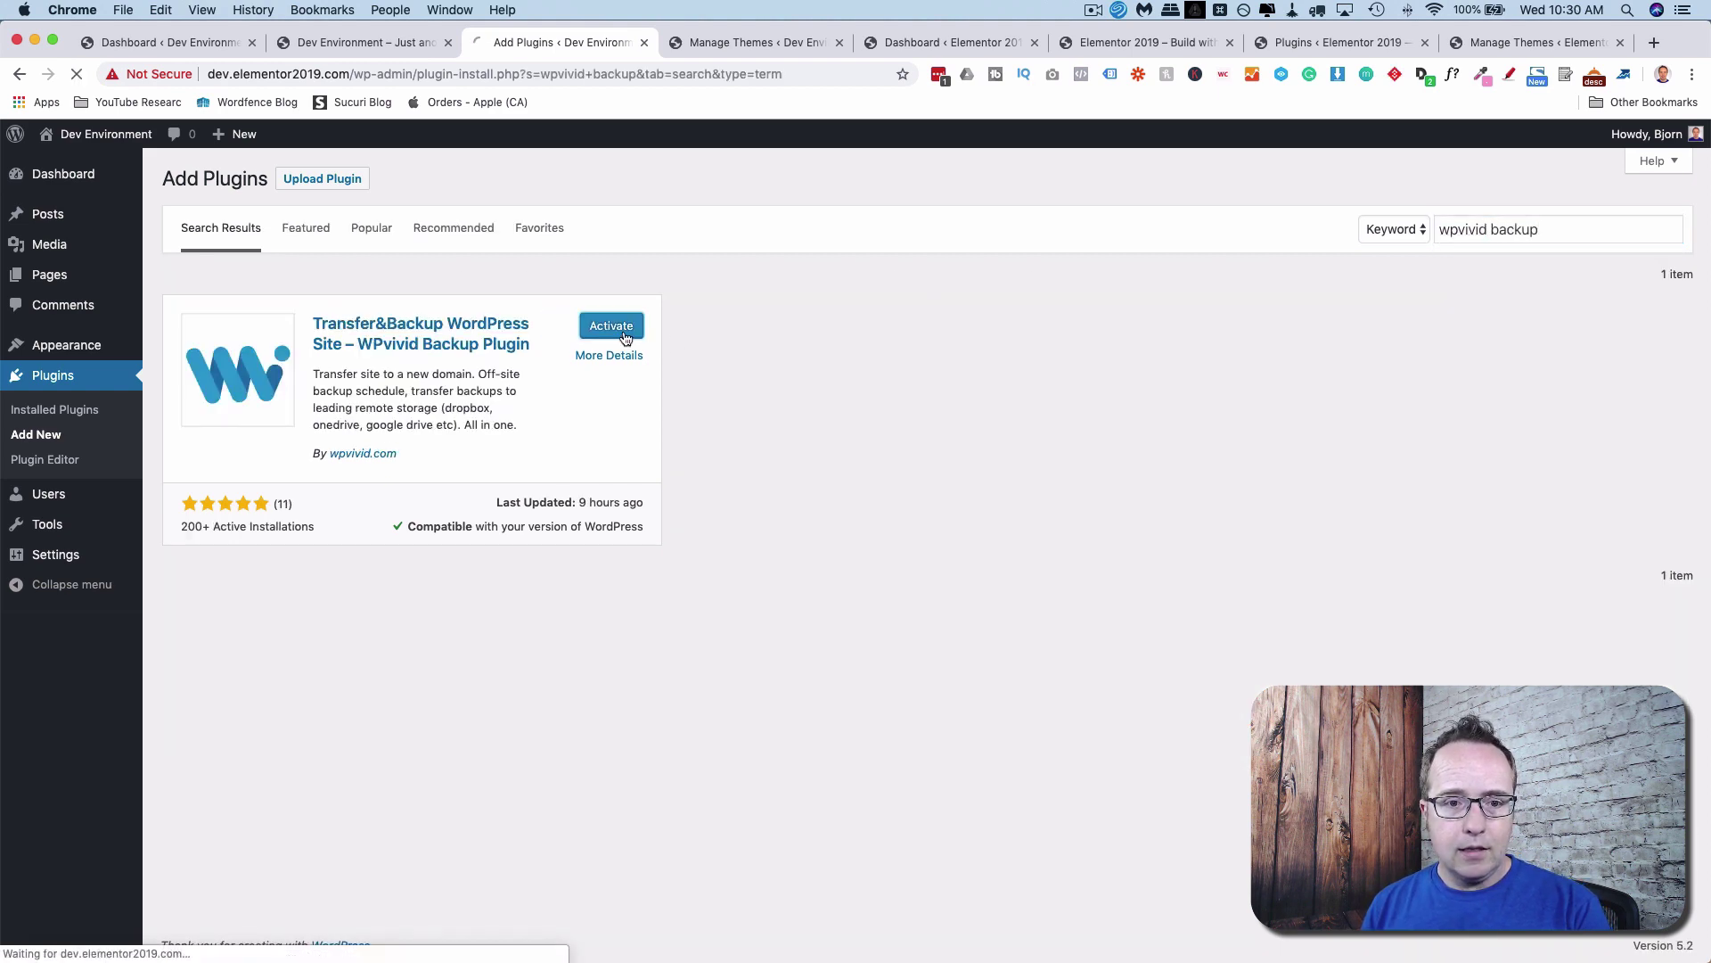
Search 'wpvivid', then install and activate WPvivid Backup on the Elementor 2019 site.
left_click(1307, 39)
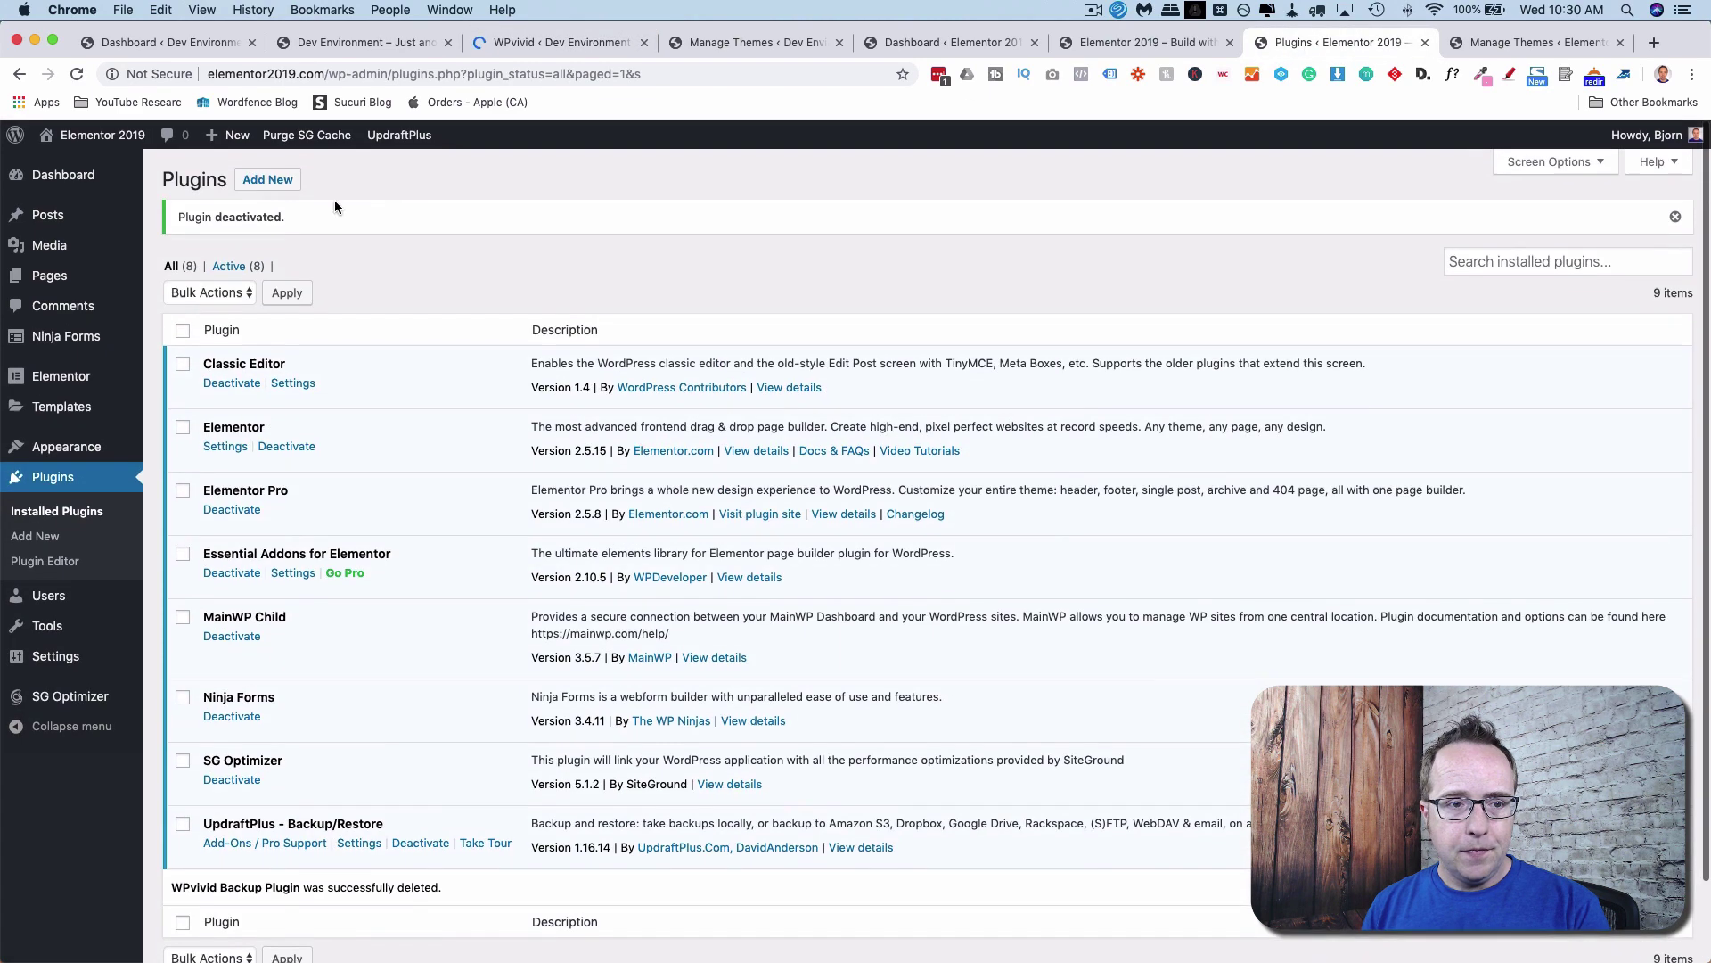
left_click(267, 180)
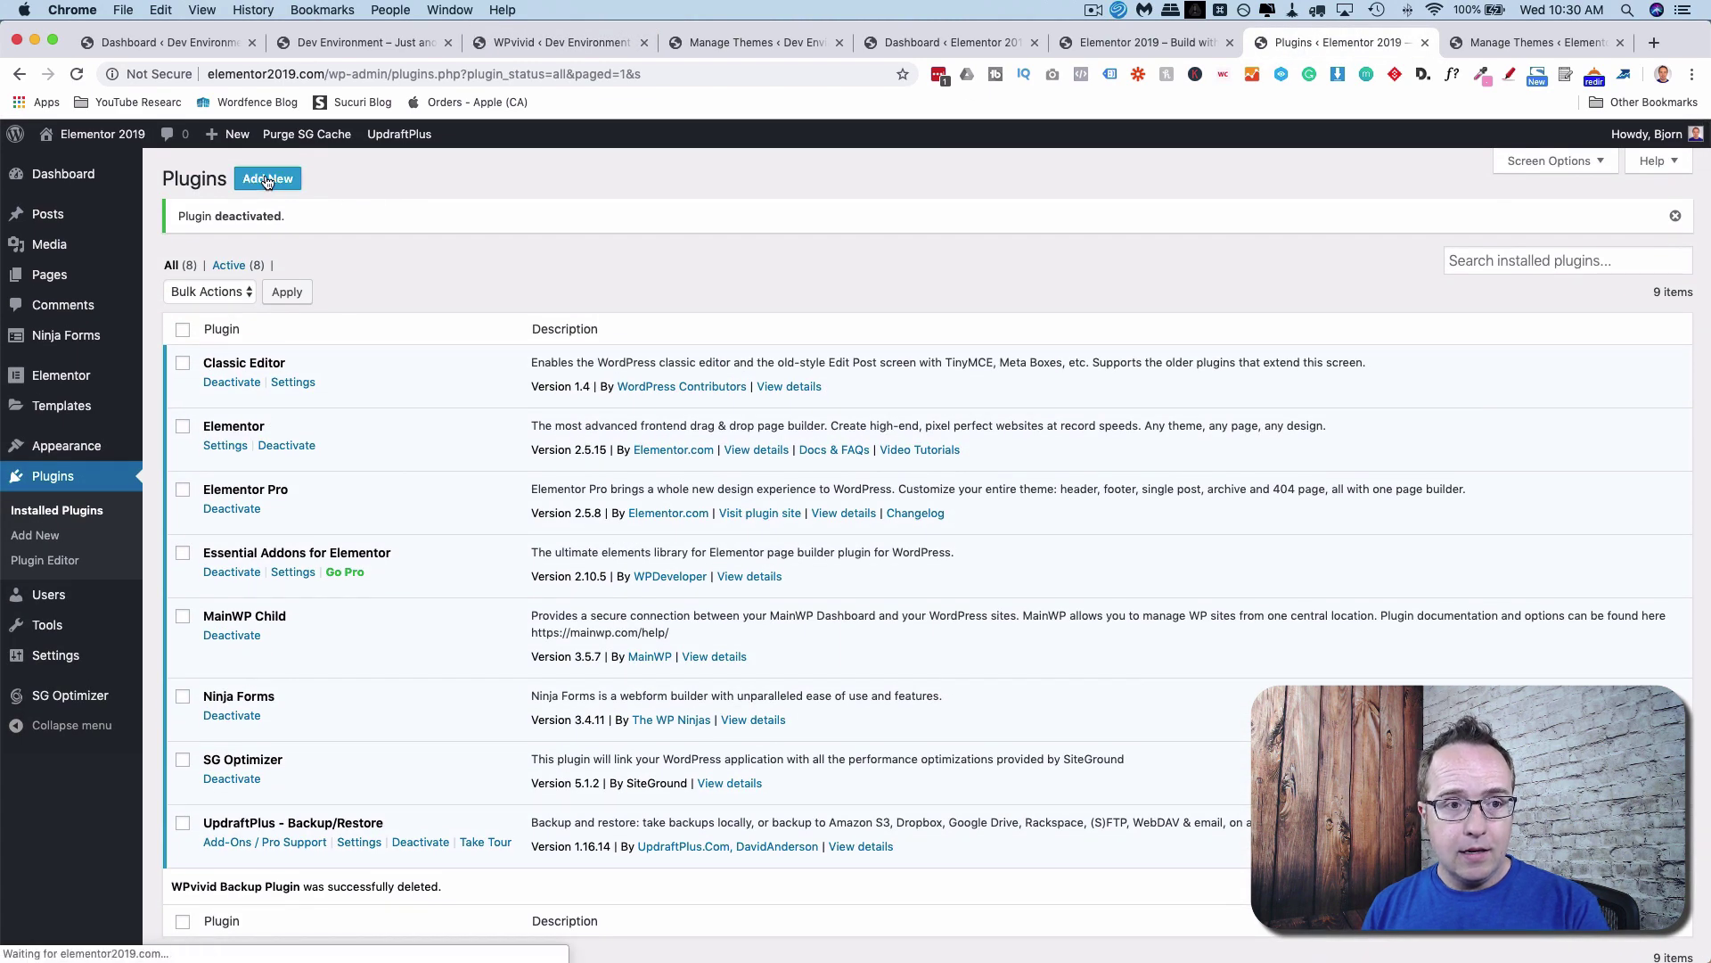
left_click(1541, 229)
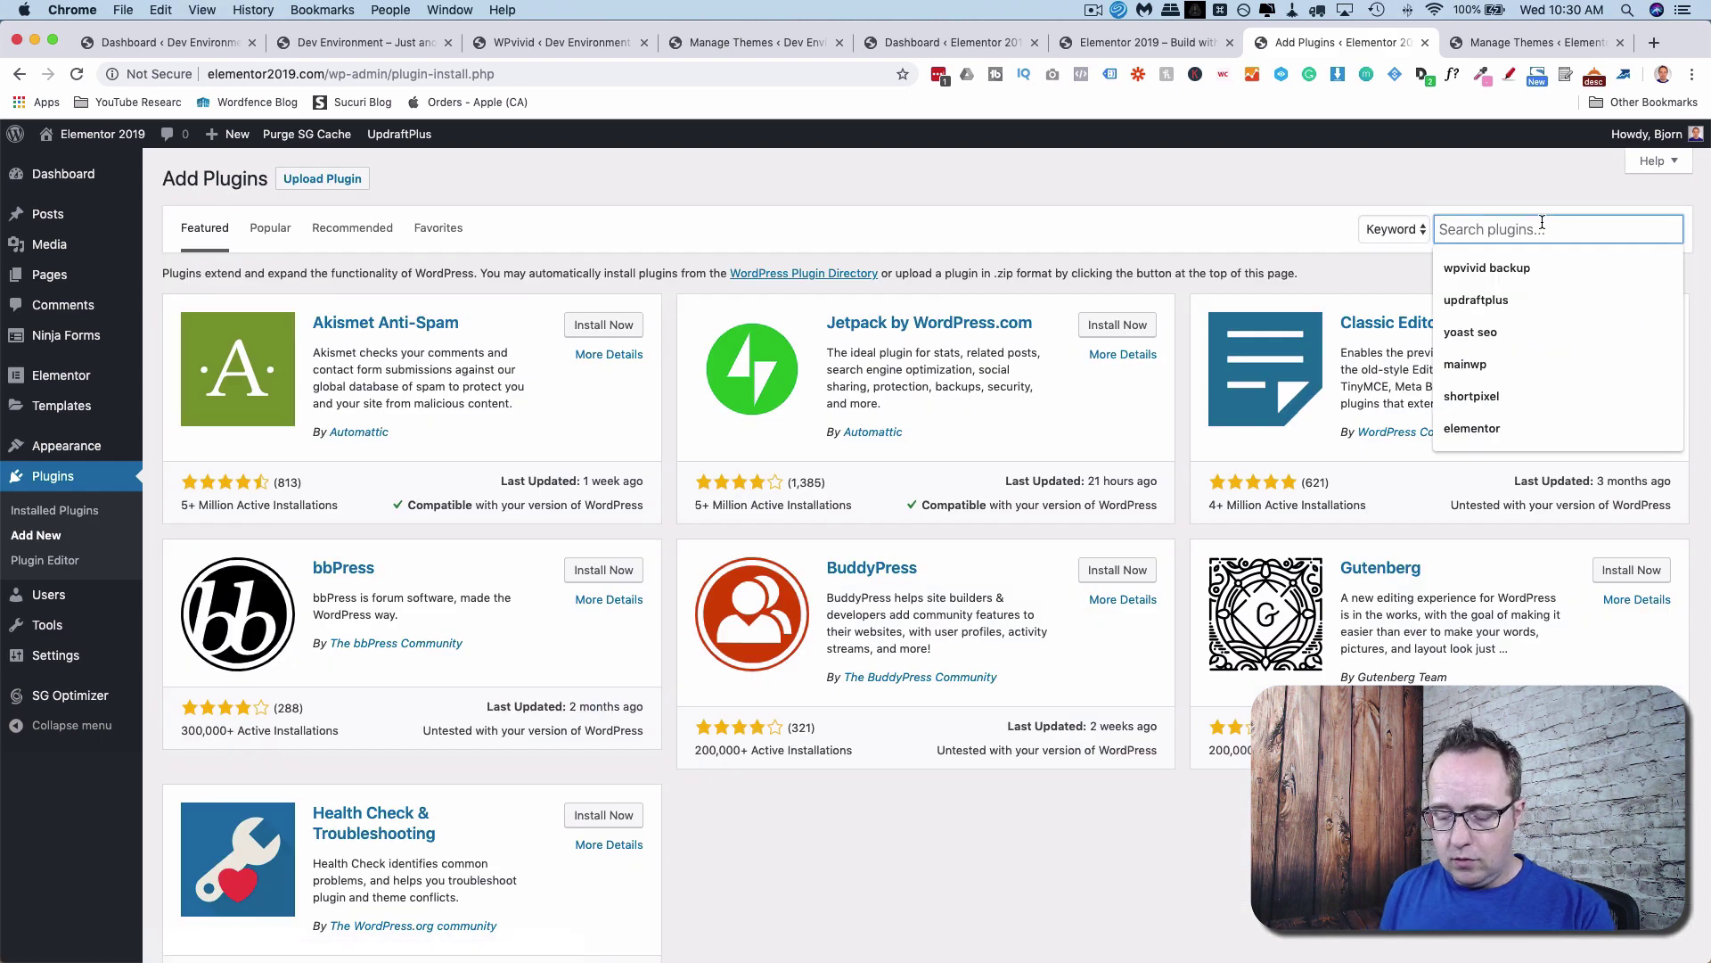
type("wpvid")
key("BackSpace")
type("v")
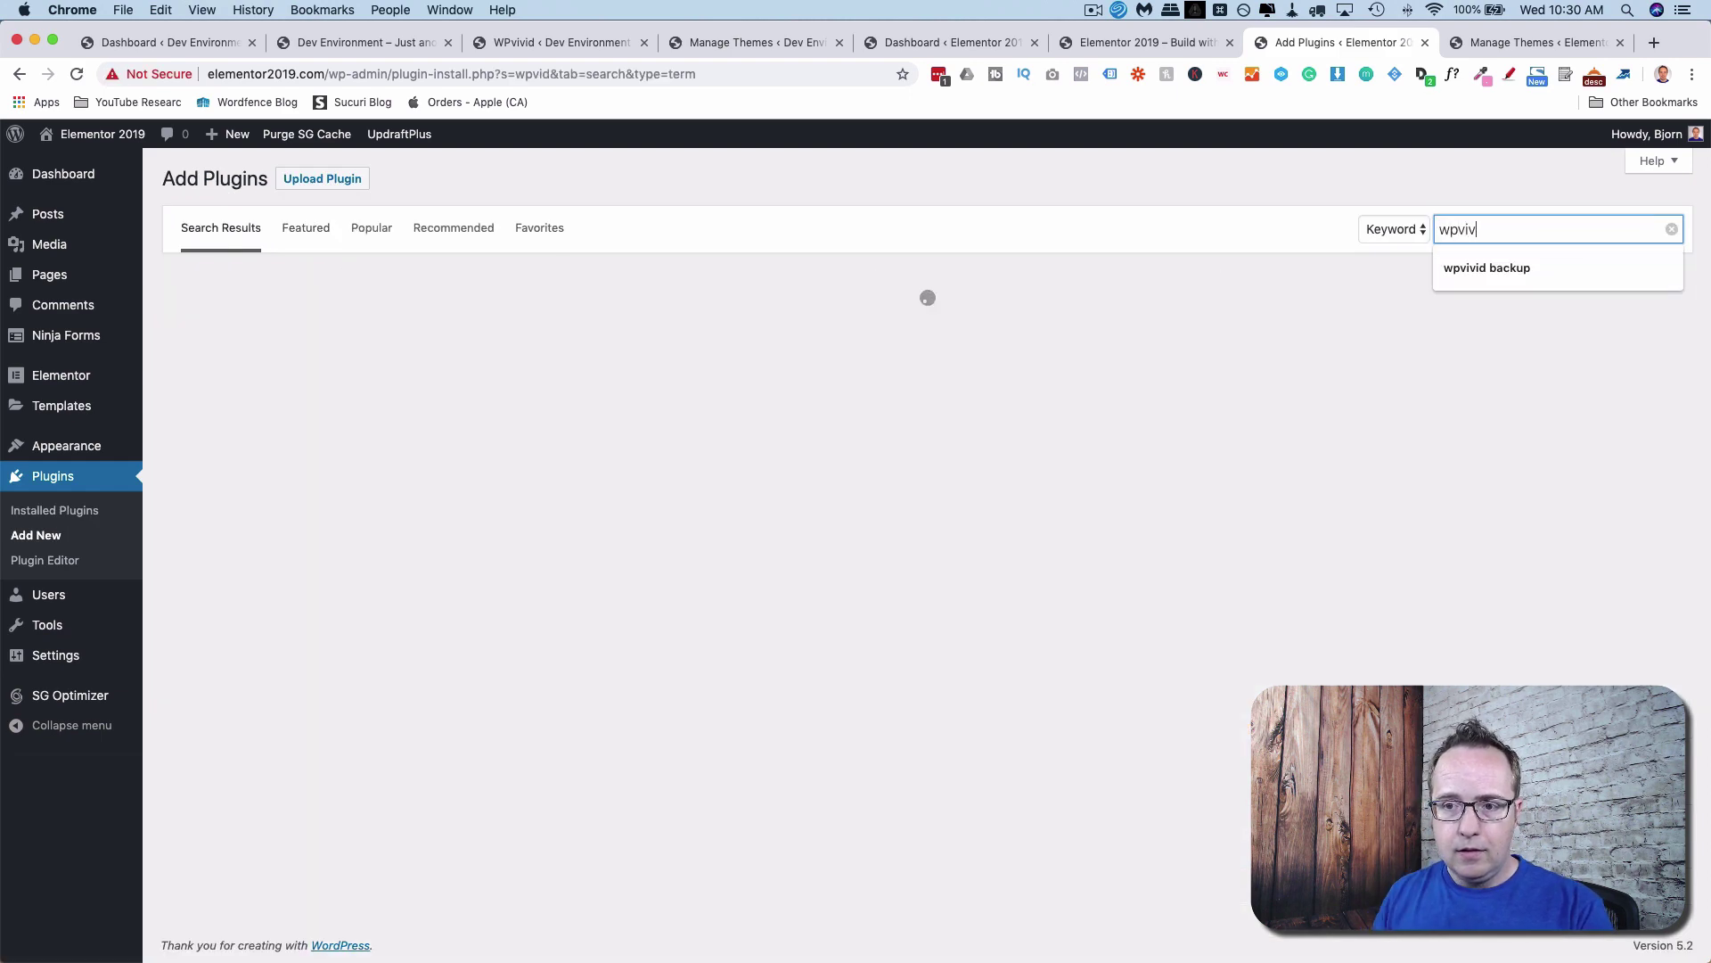
type("id")
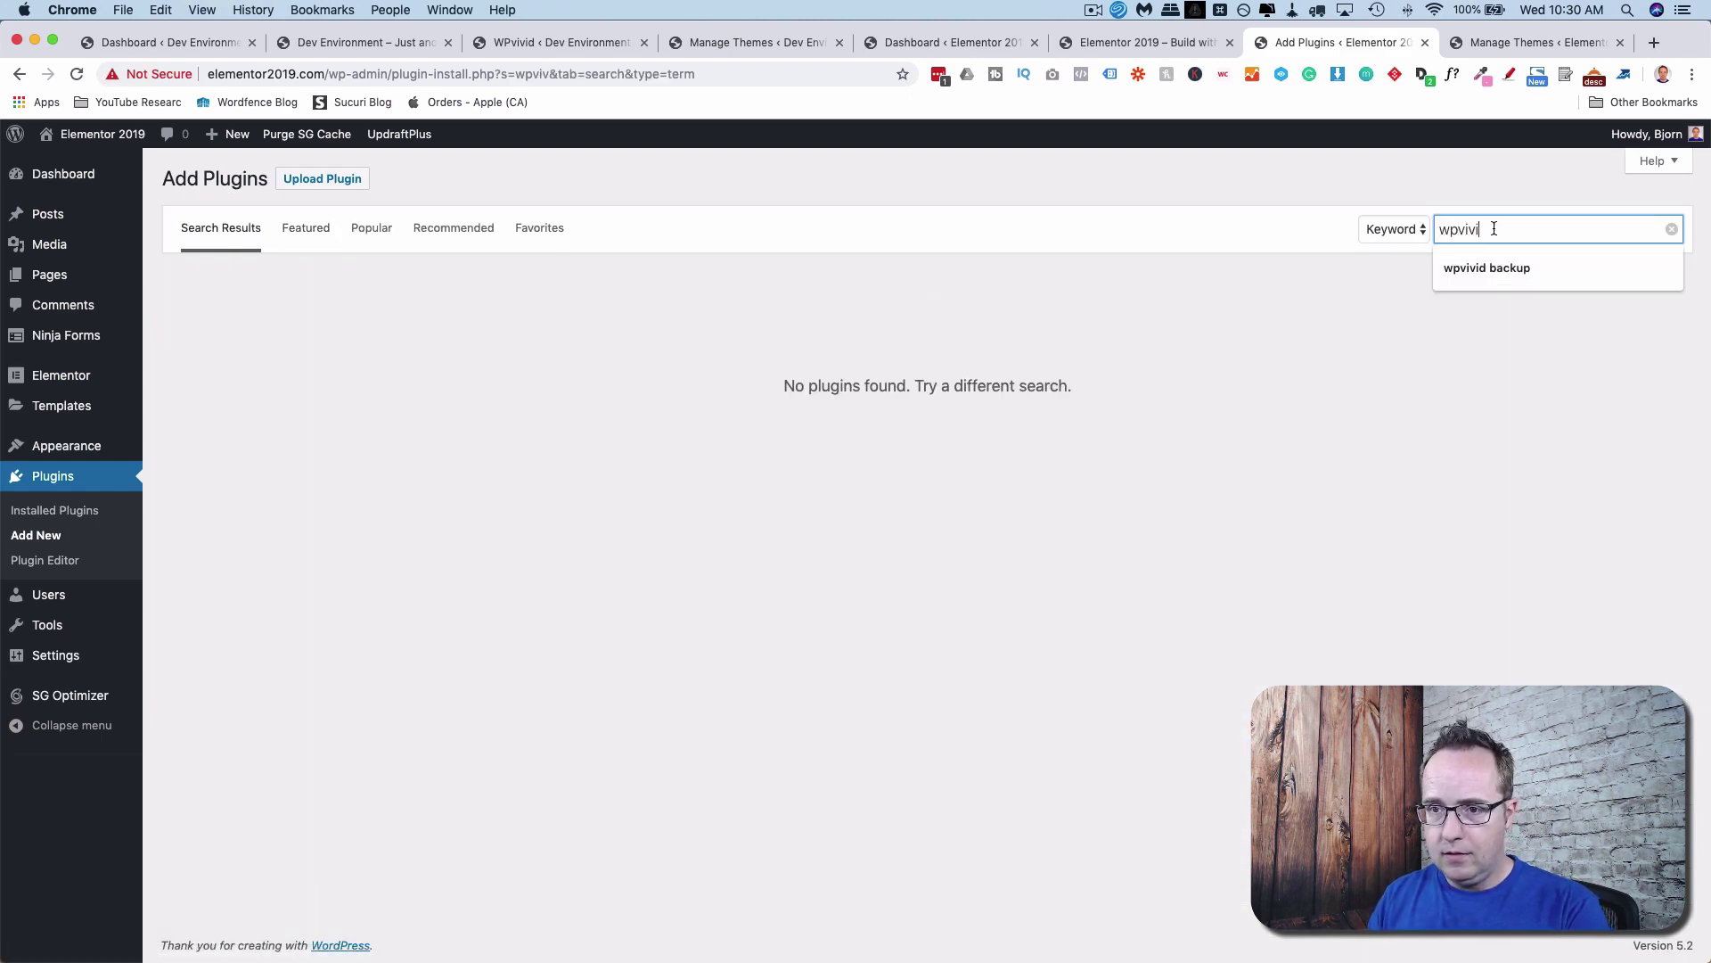
left_click(1462, 264)
left_click(615, 327)
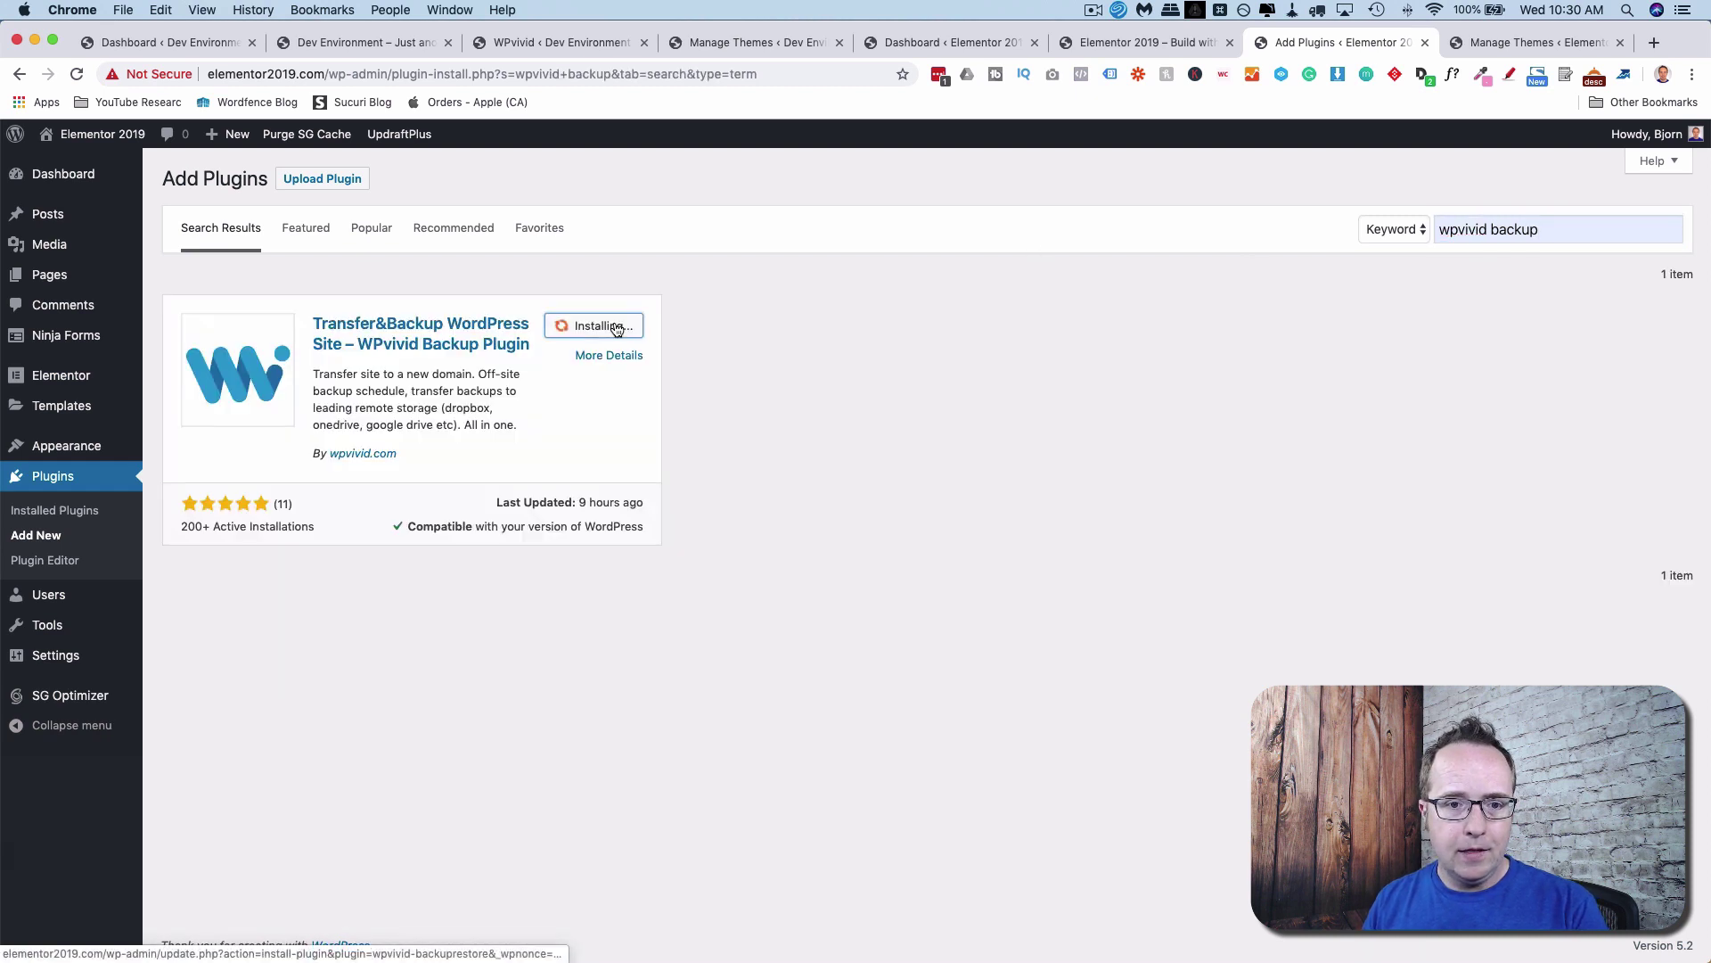
left_click(613, 328)
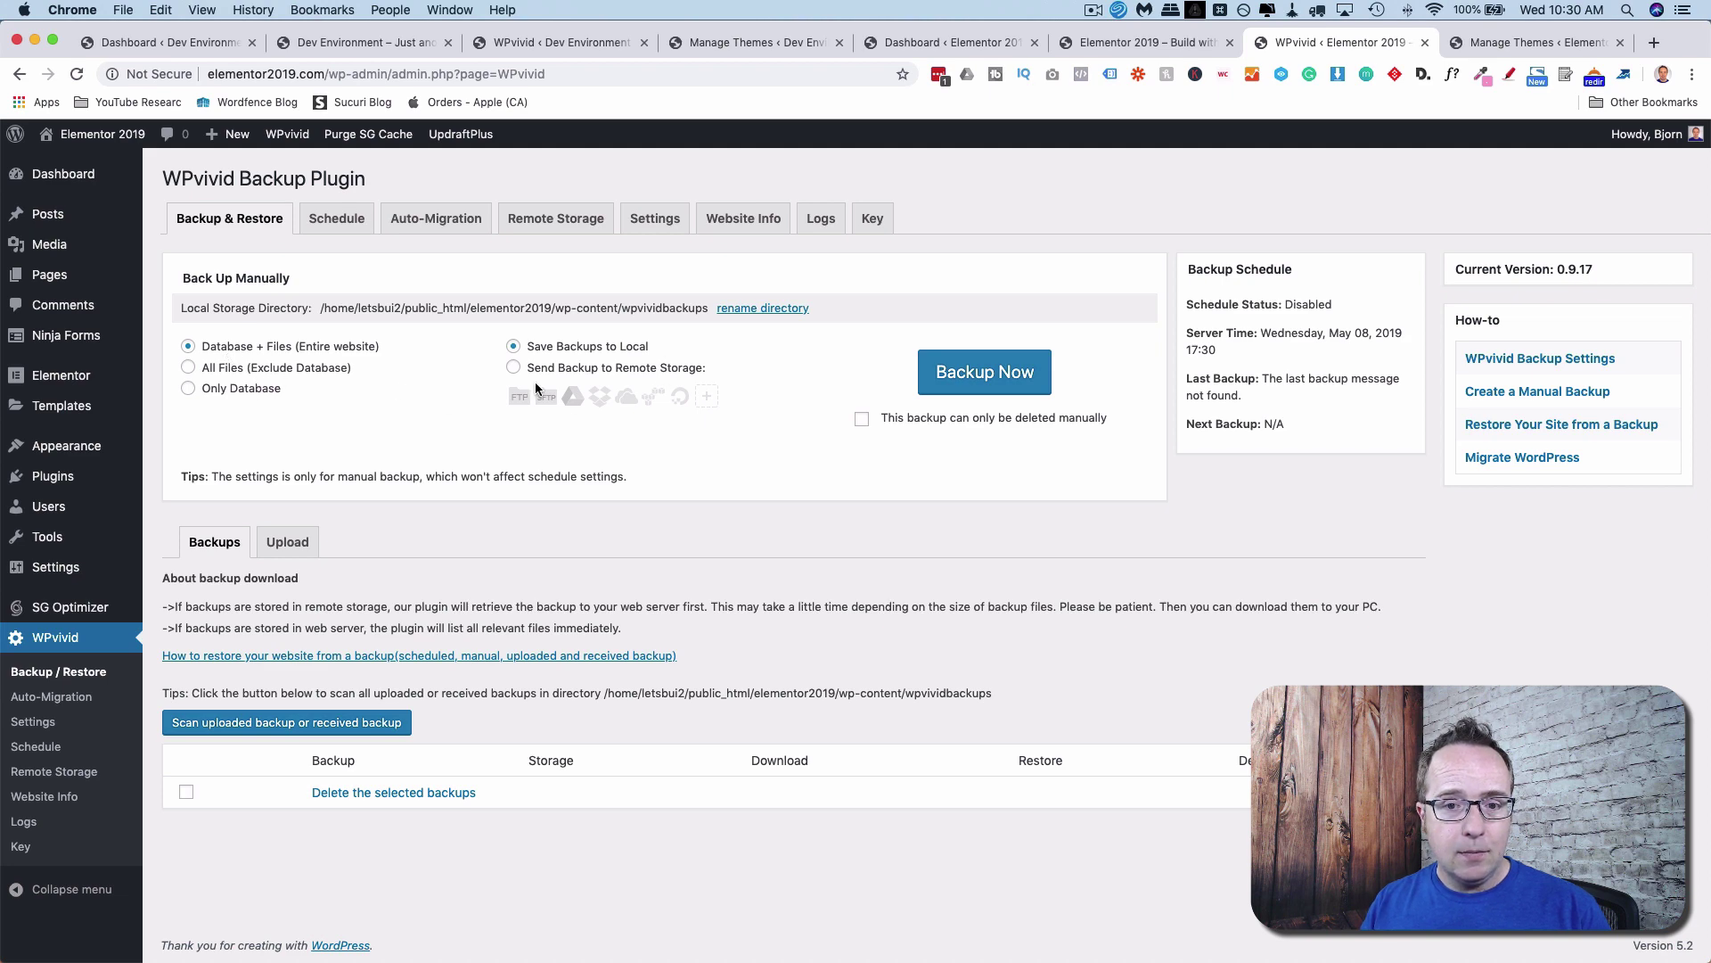
Run a manual full-site backup and list its download parts, Part01 (53.2MB) and Part02.
left_click(975, 375)
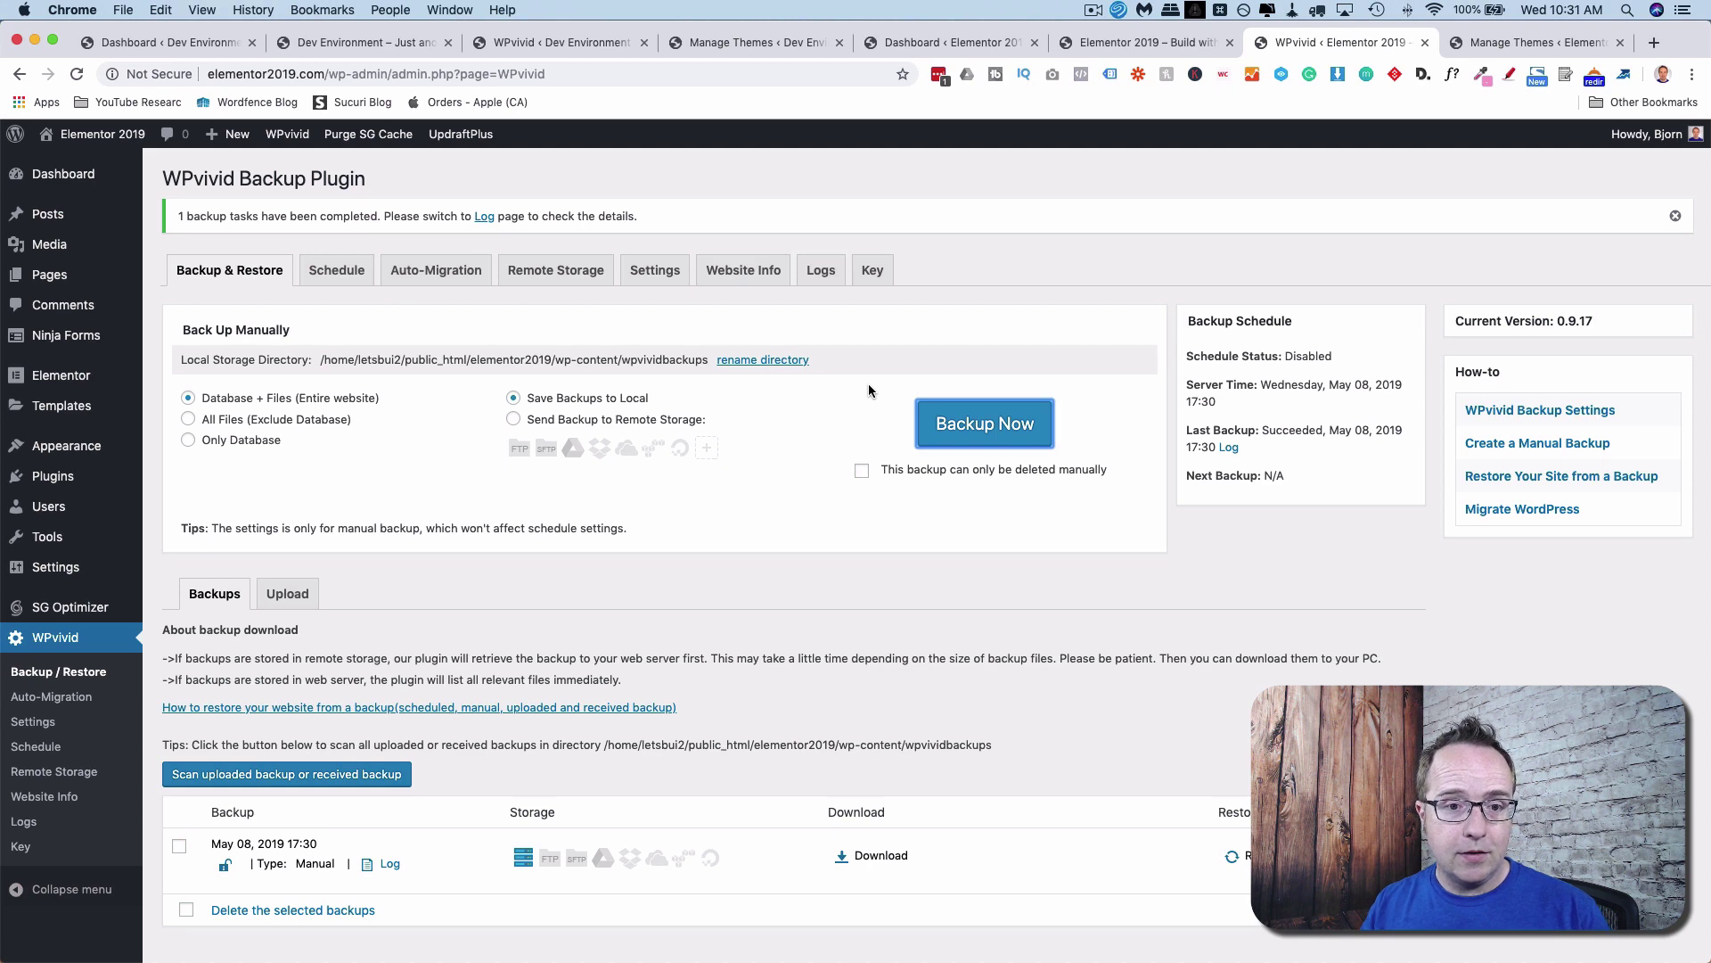
scroll(869, 389, "down", 1)
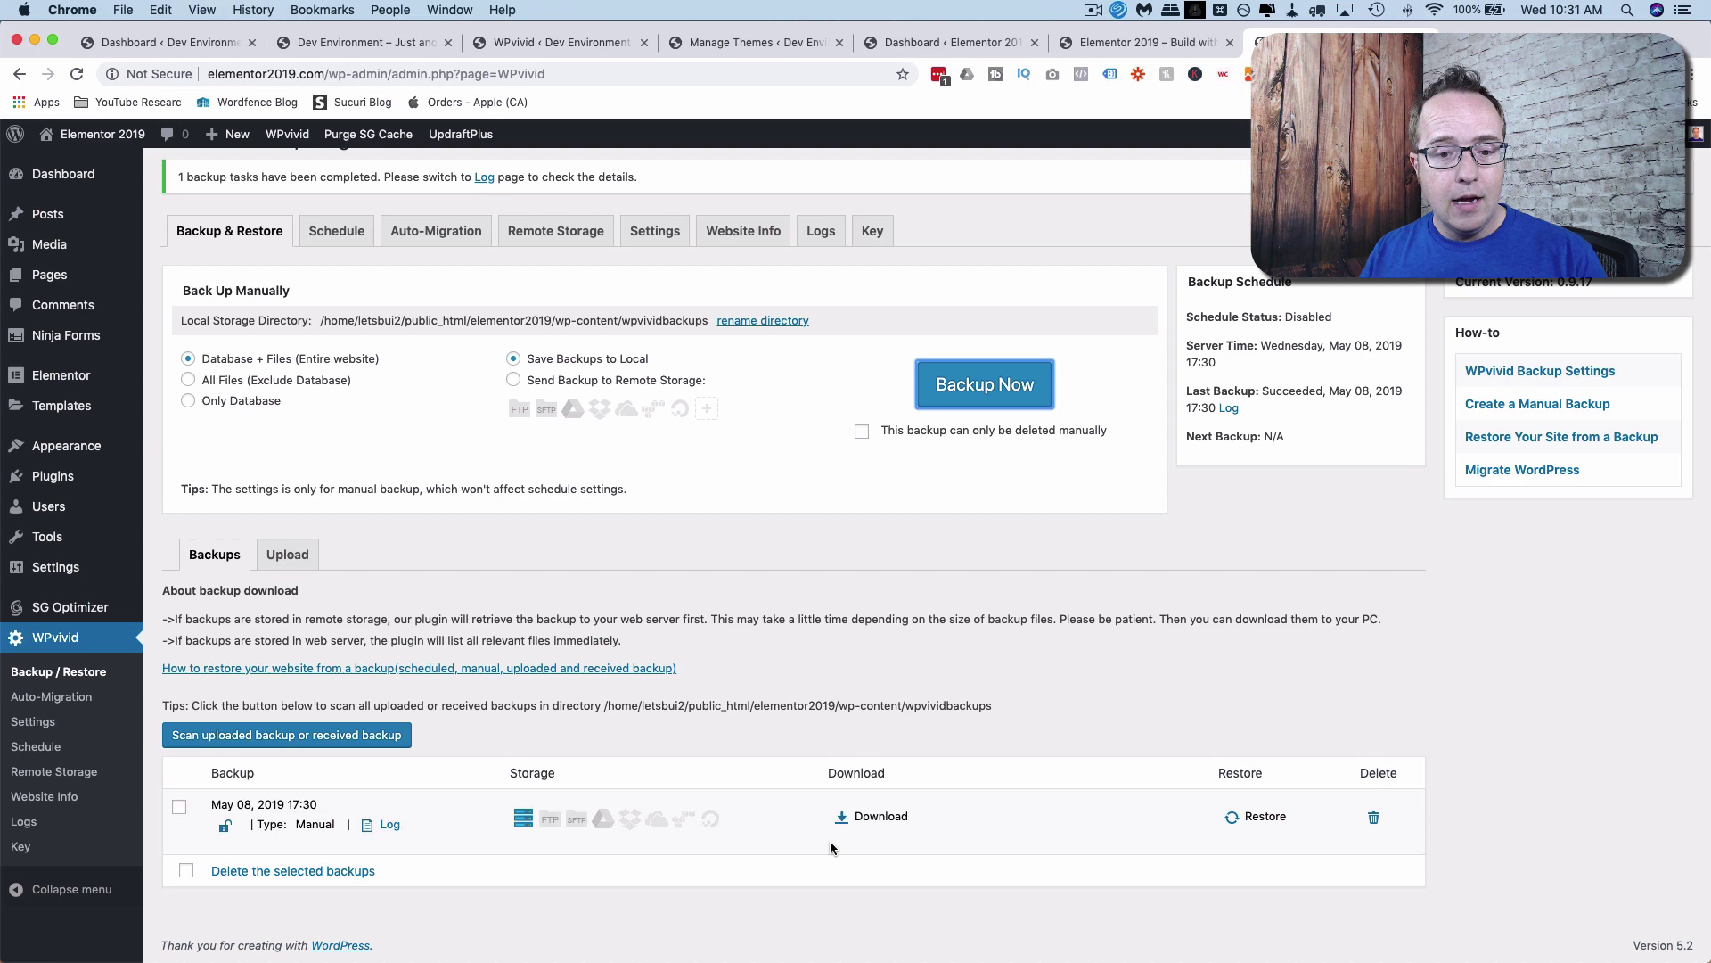
left_click(861, 818)
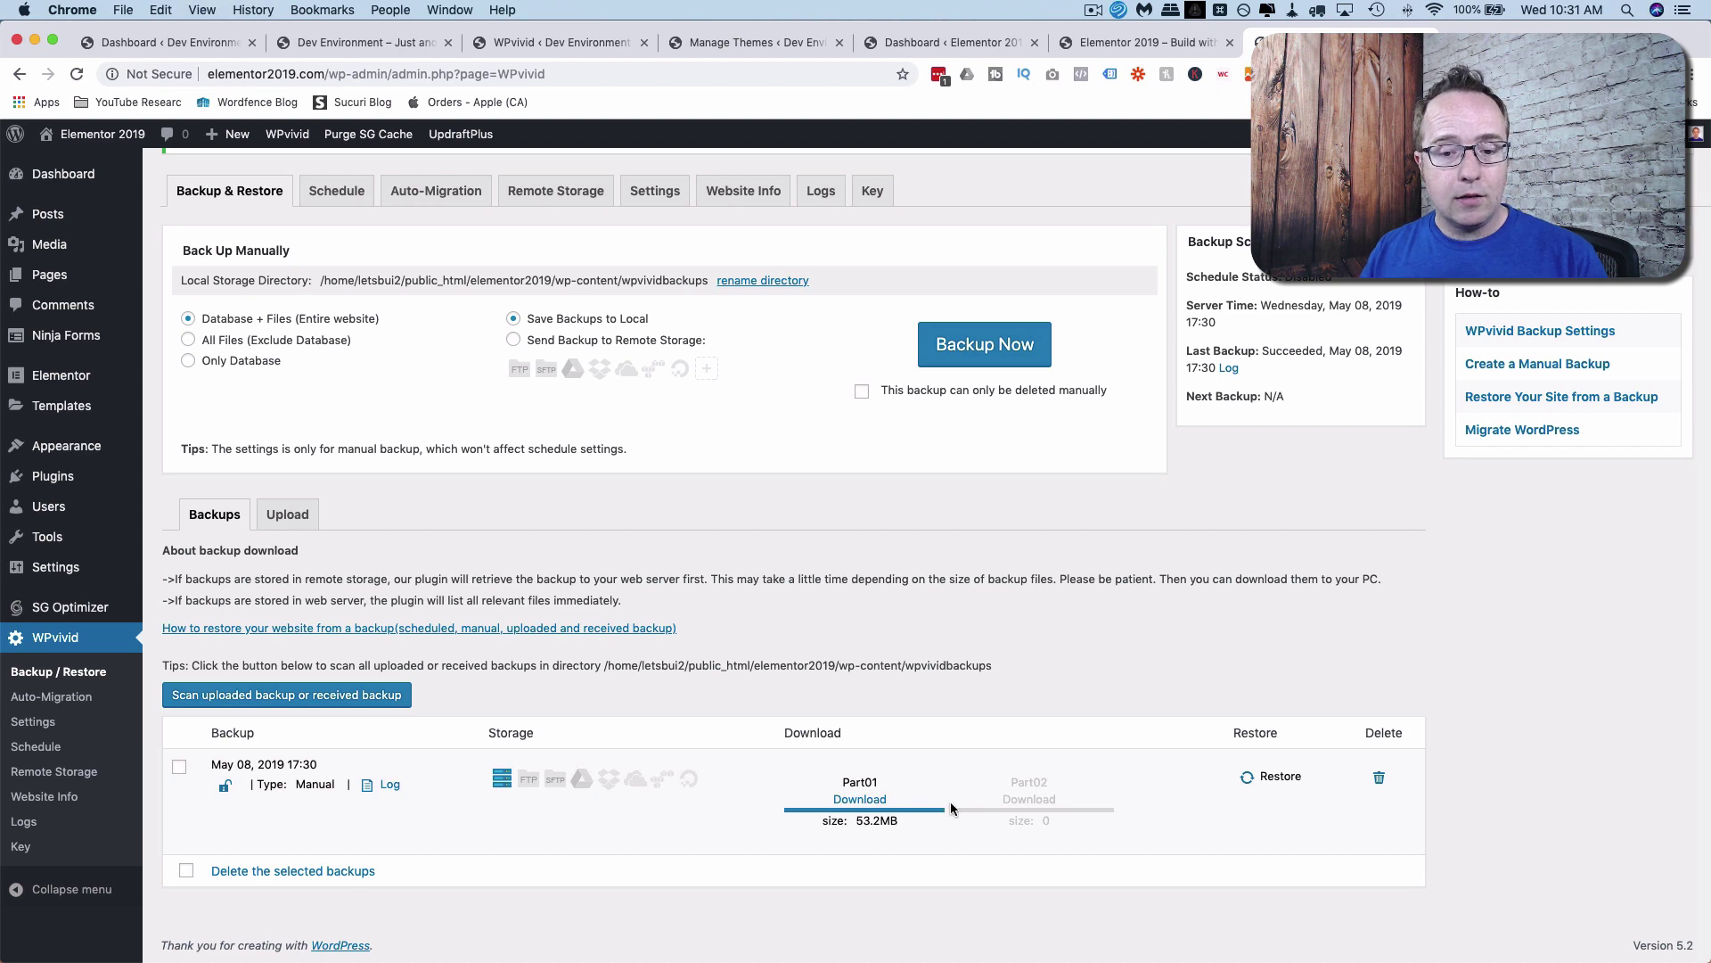
Save the backup's Part01 zip to Downloads with an elementor2019 file-name prefix.
left_click(875, 806)
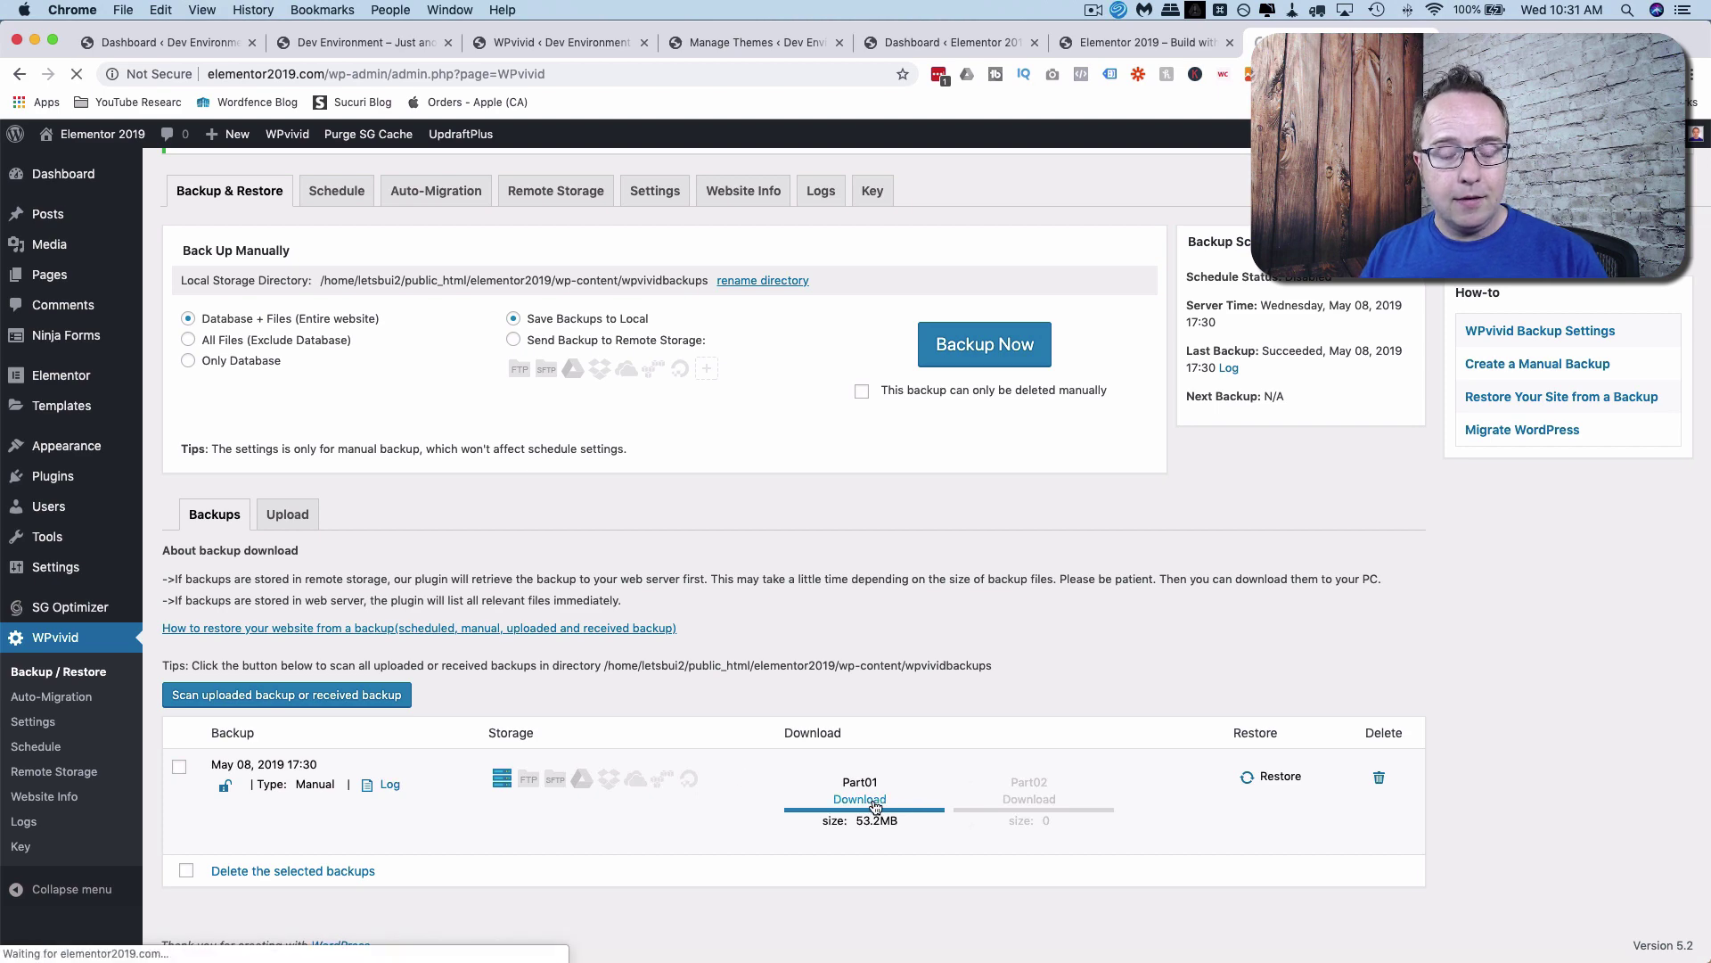
left_click(301, 329)
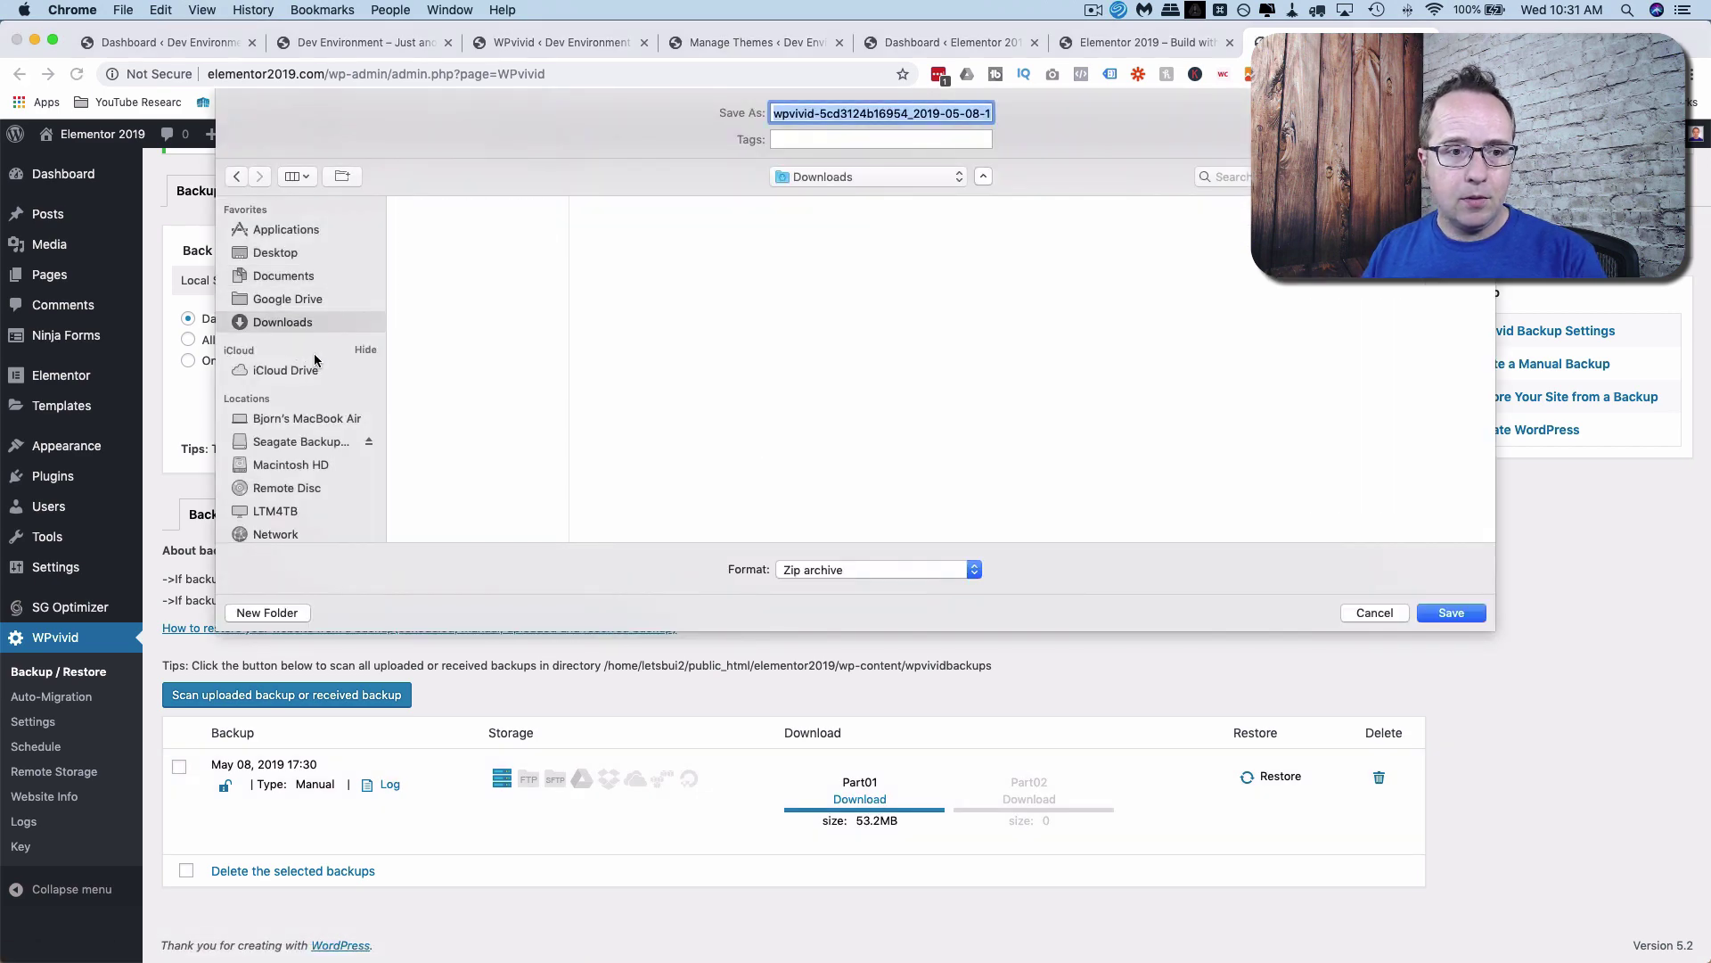
left_click(776, 114)
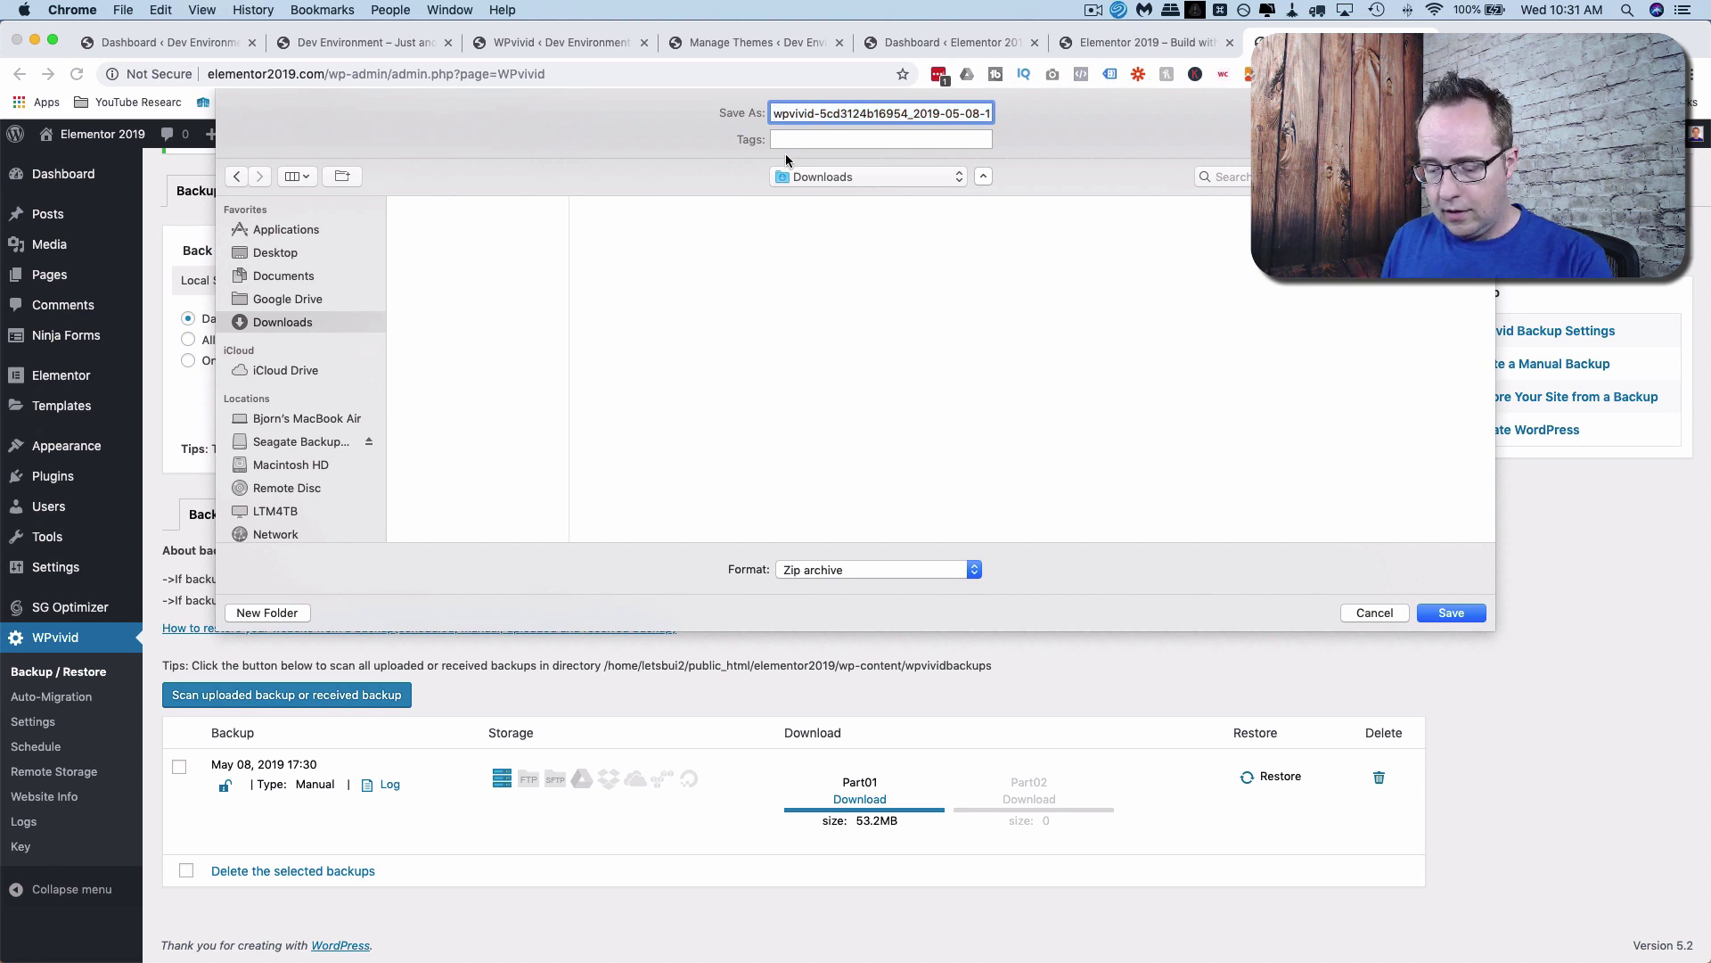
type("elementor2019")
key("BackSpace")
key("BackSpace")
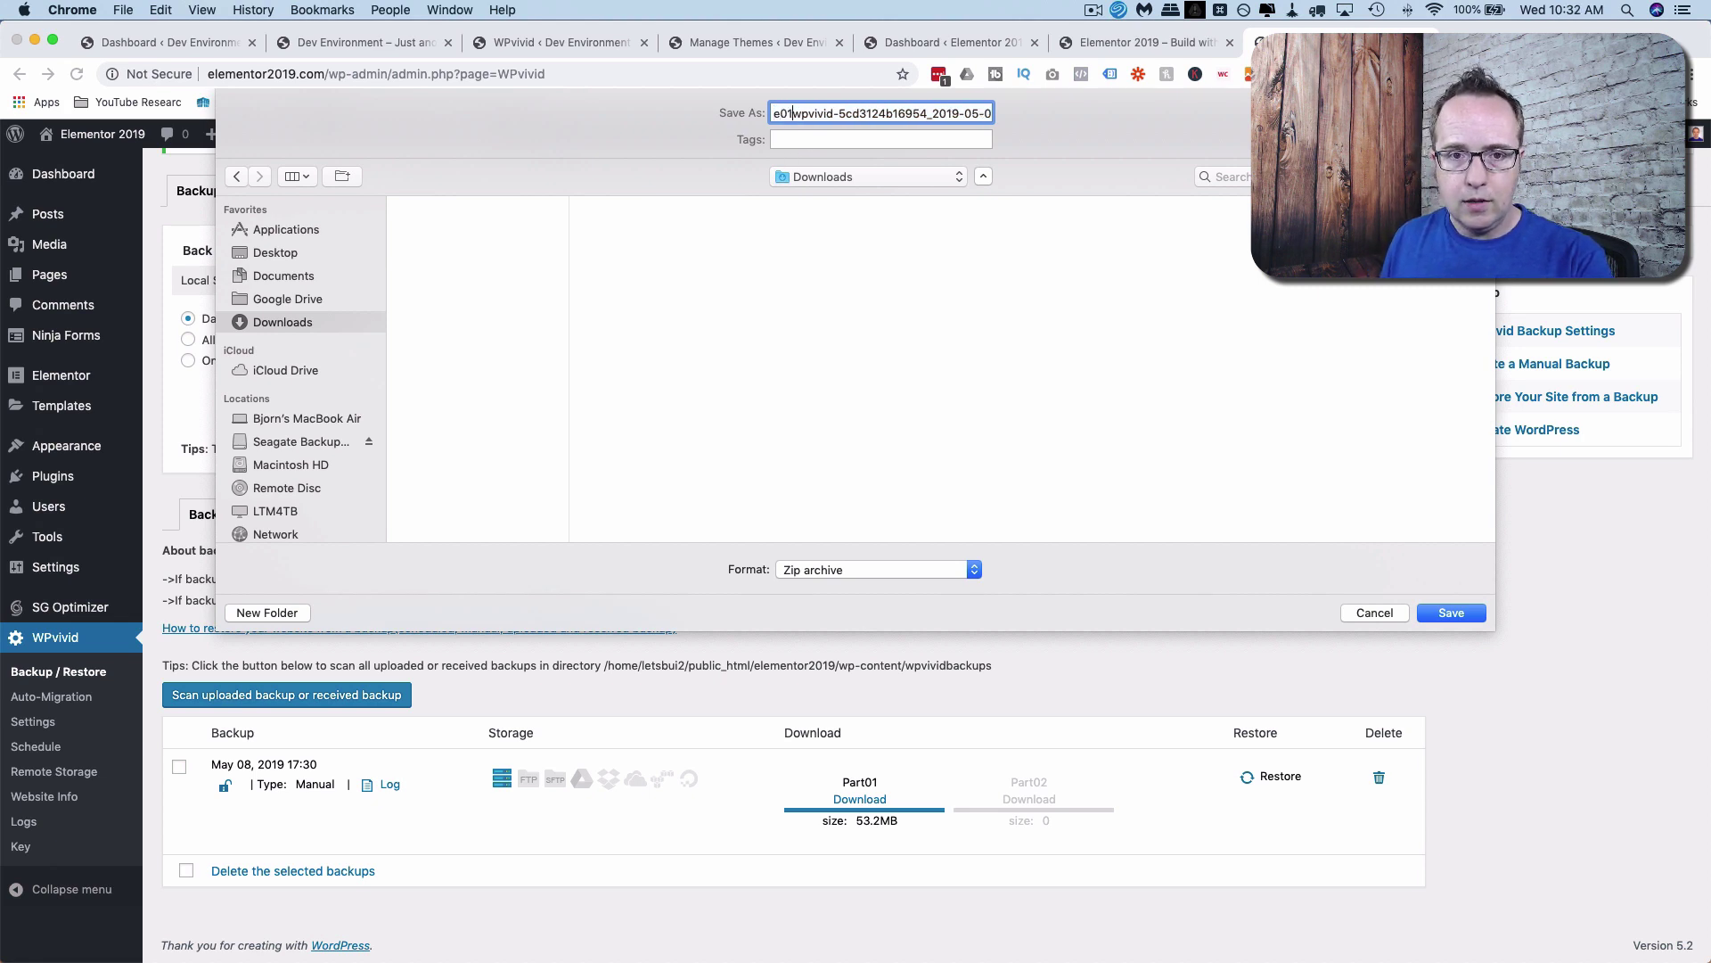
type("19-")
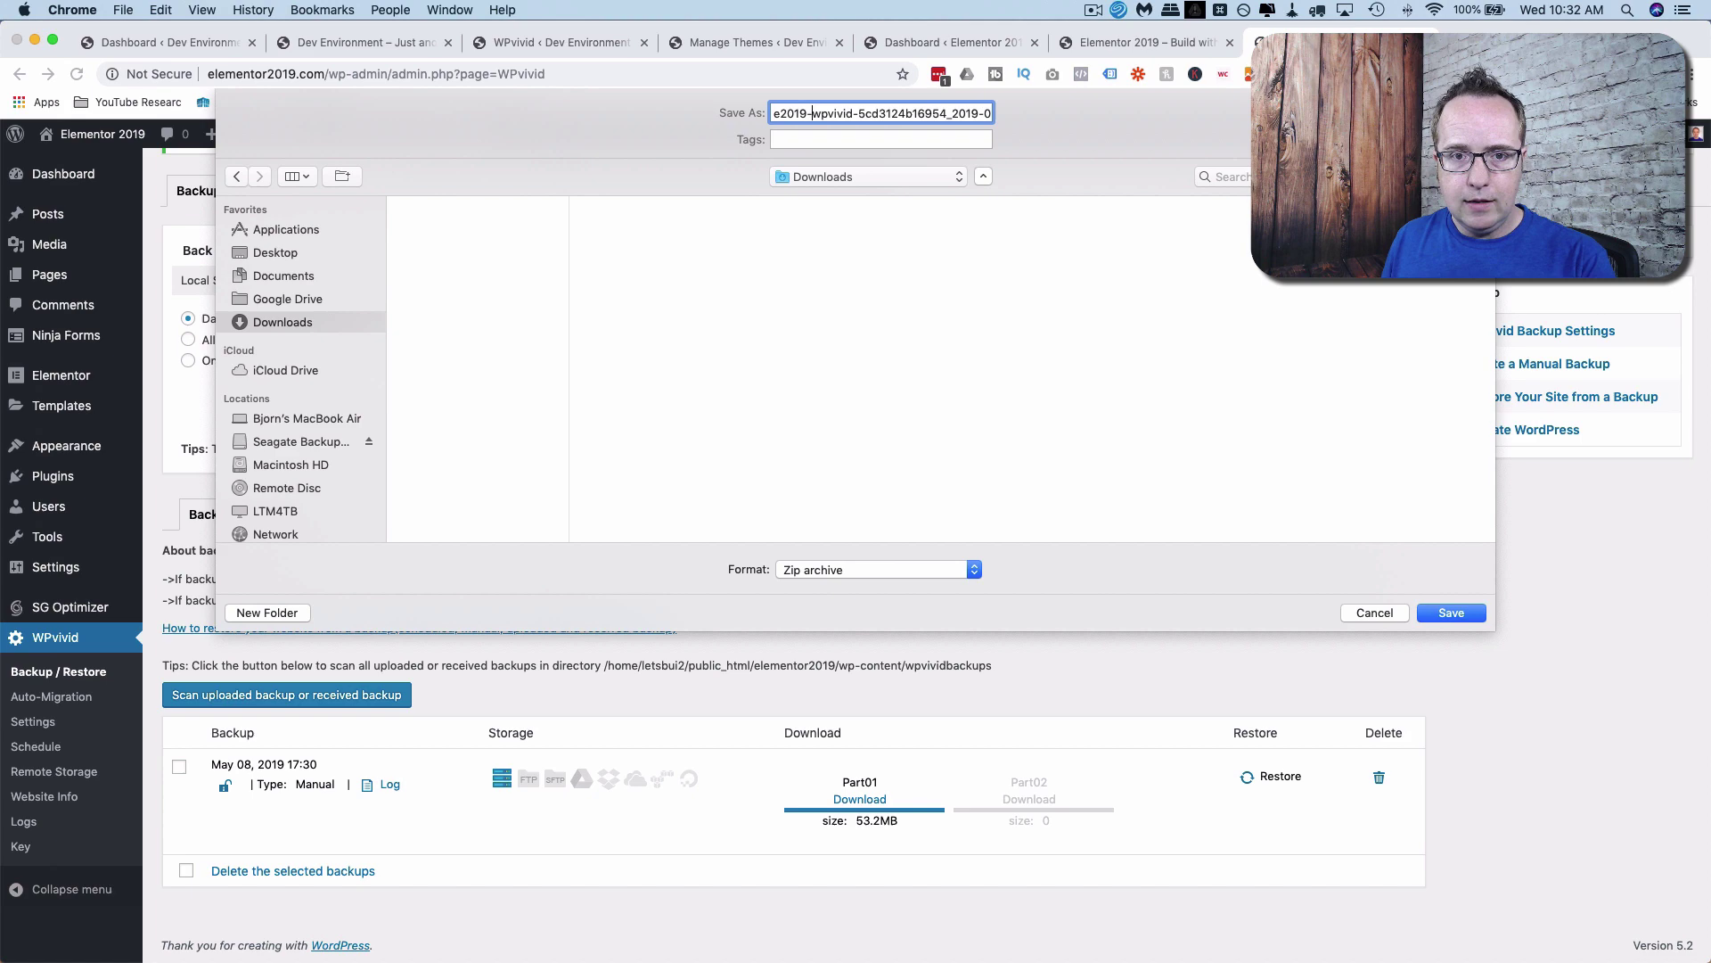
key("Return")
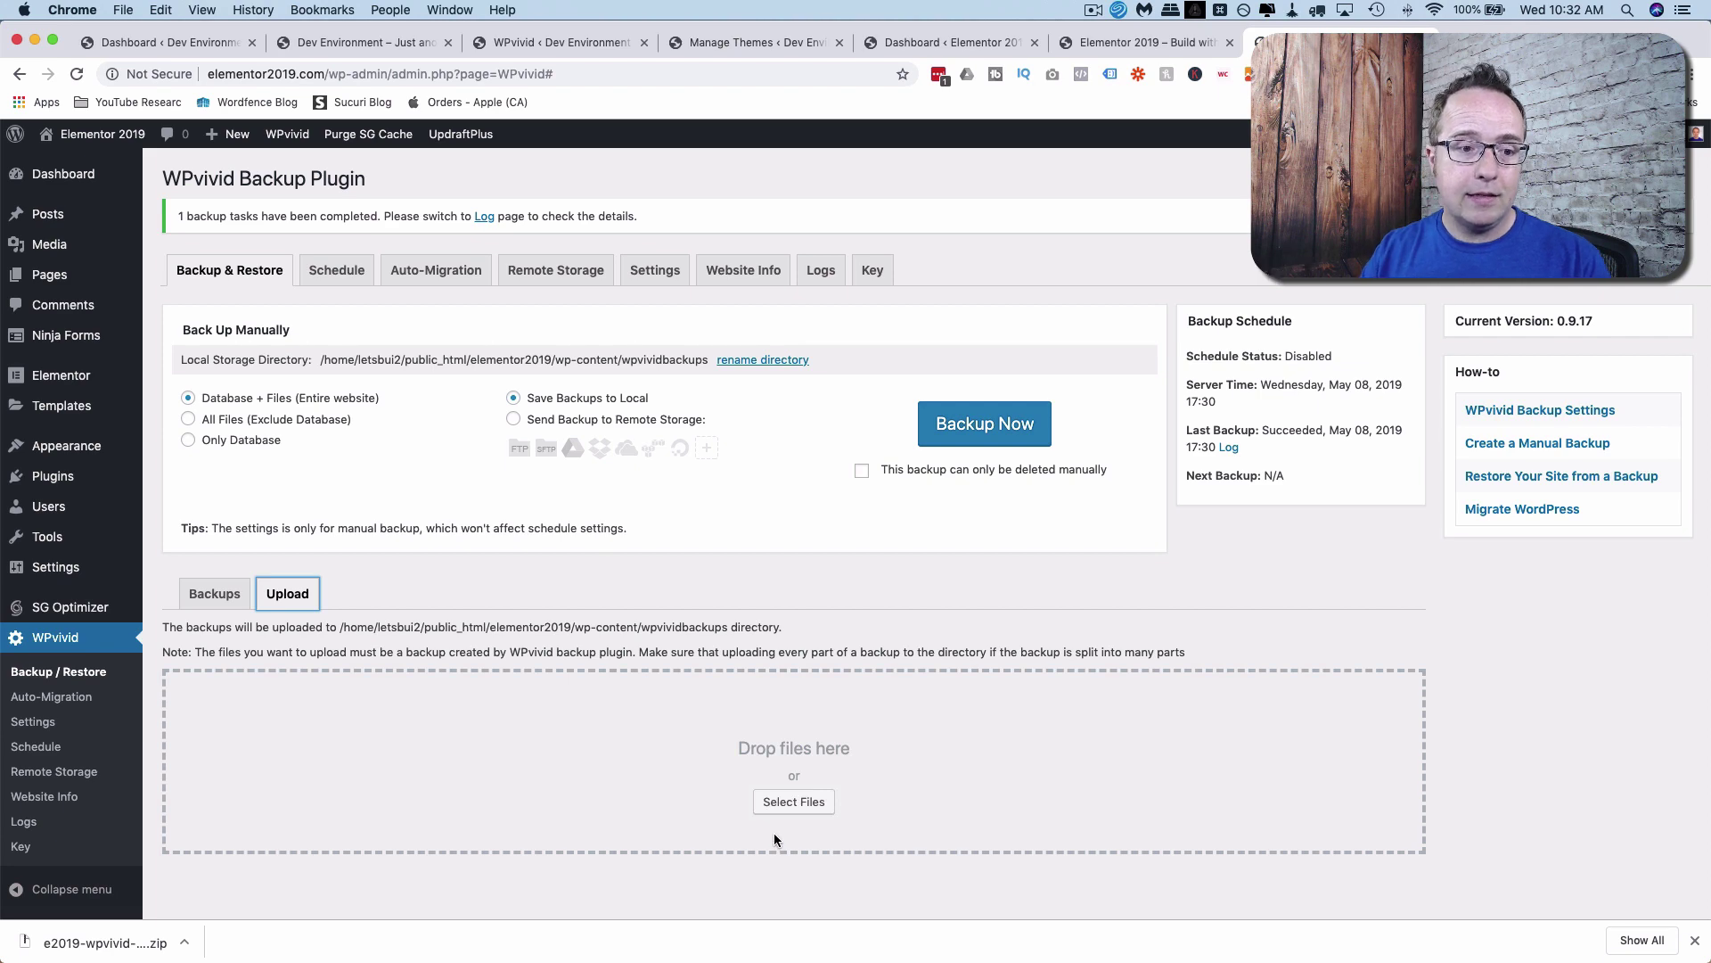
Show the live site's backup list, then go to the dev site's WPvivid page.
left_click(214, 594)
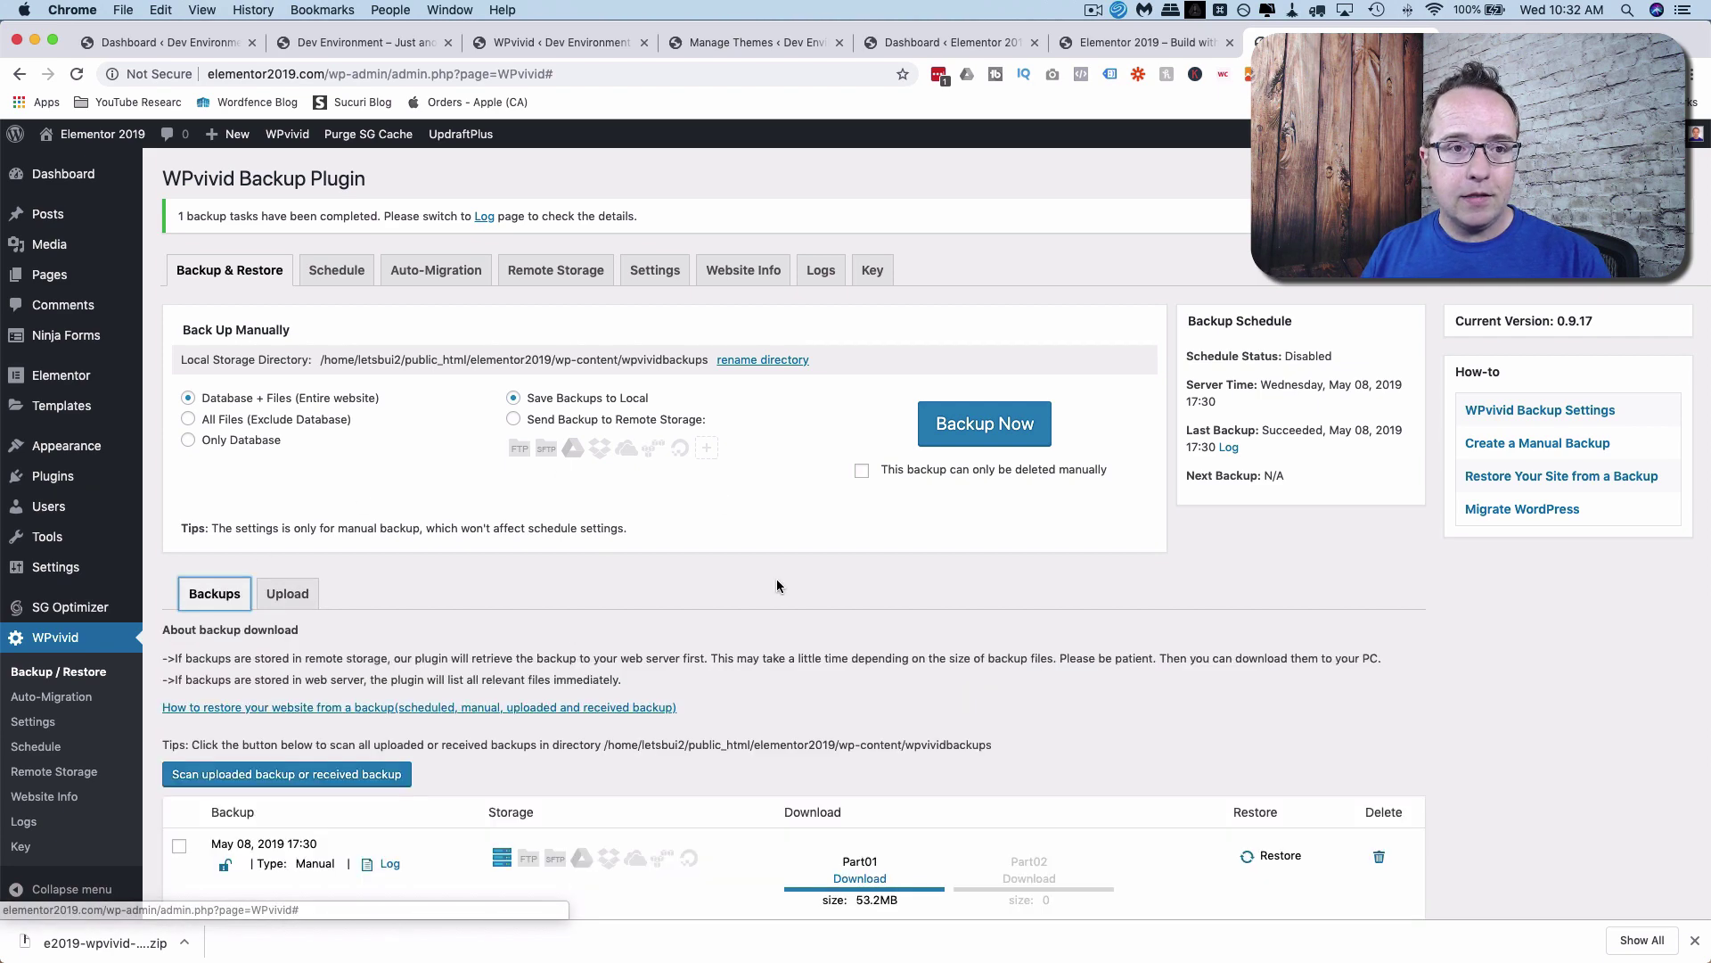
left_click(406, 45)
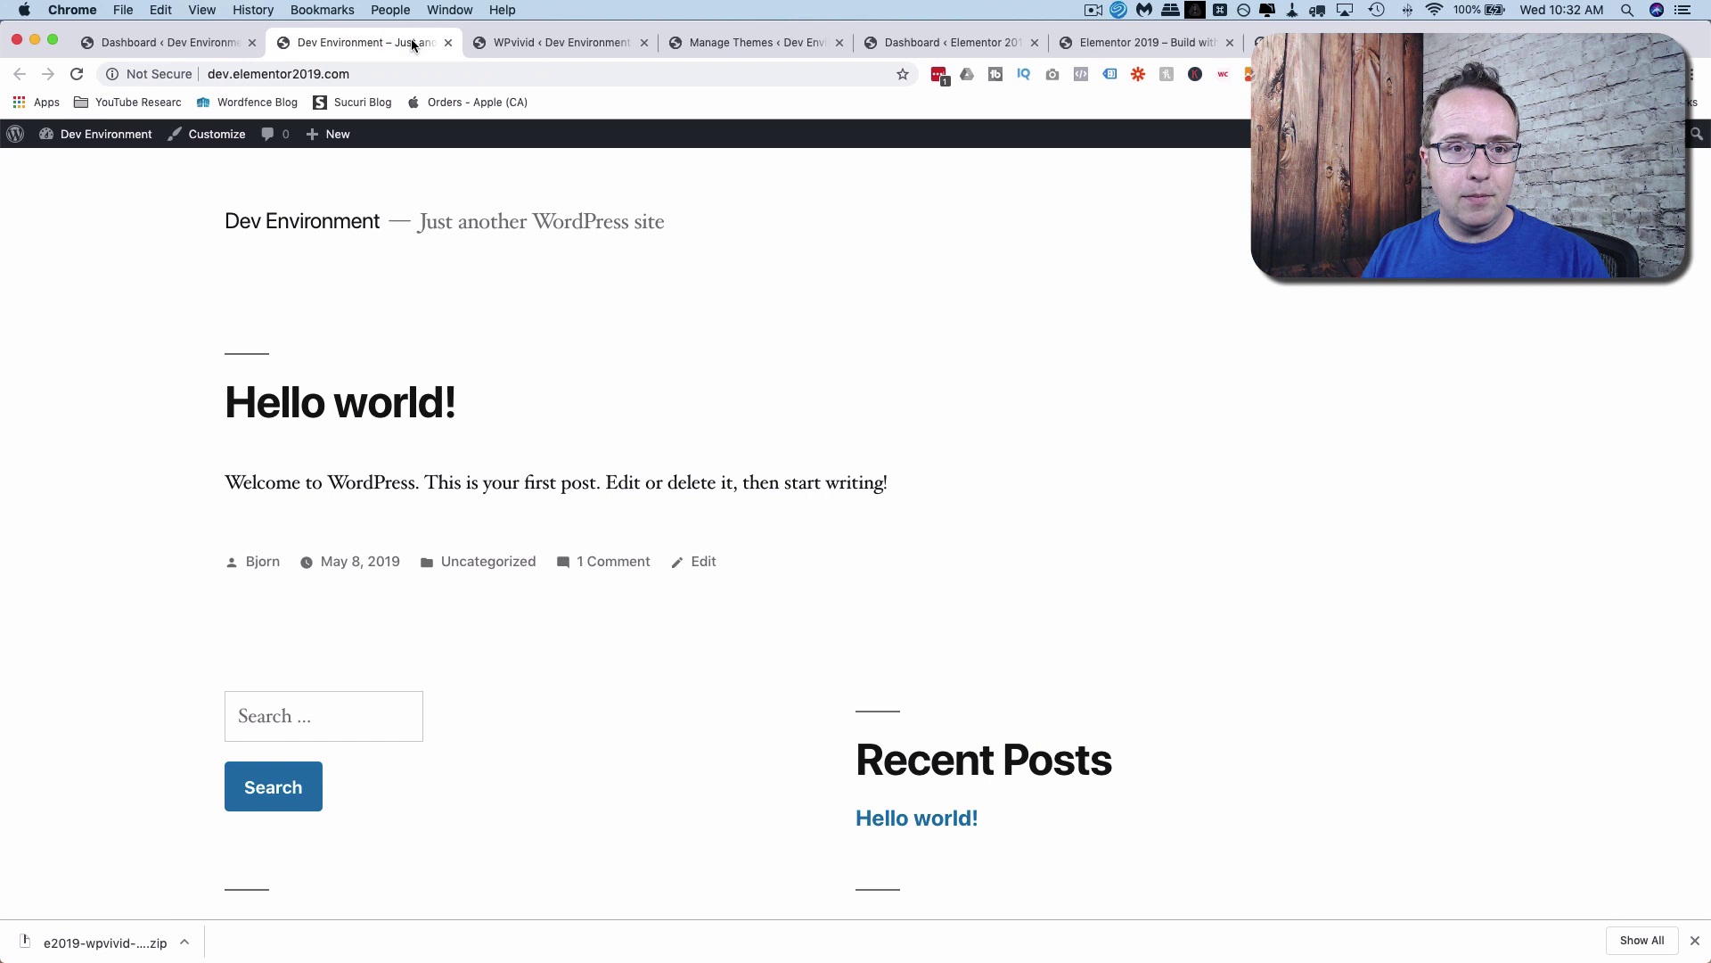
left_click(552, 42)
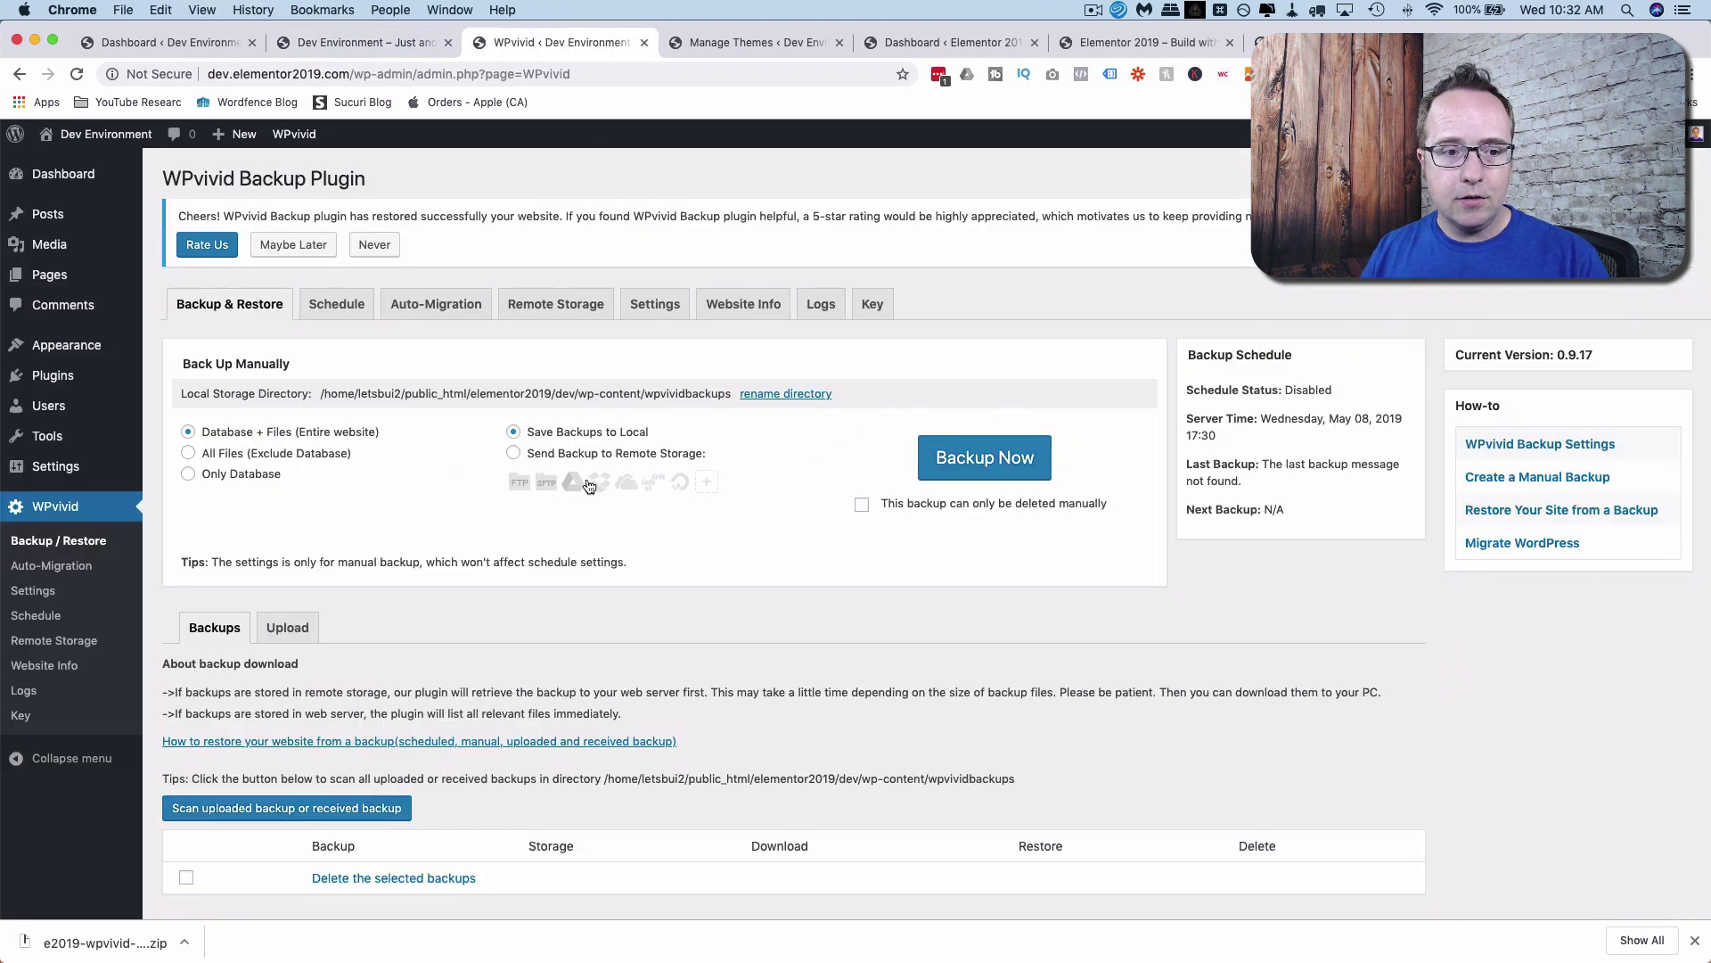
Back up the dev site manually and save its 27.69MB Part01 with an edev2019- prefix.
left_click(1022, 465)
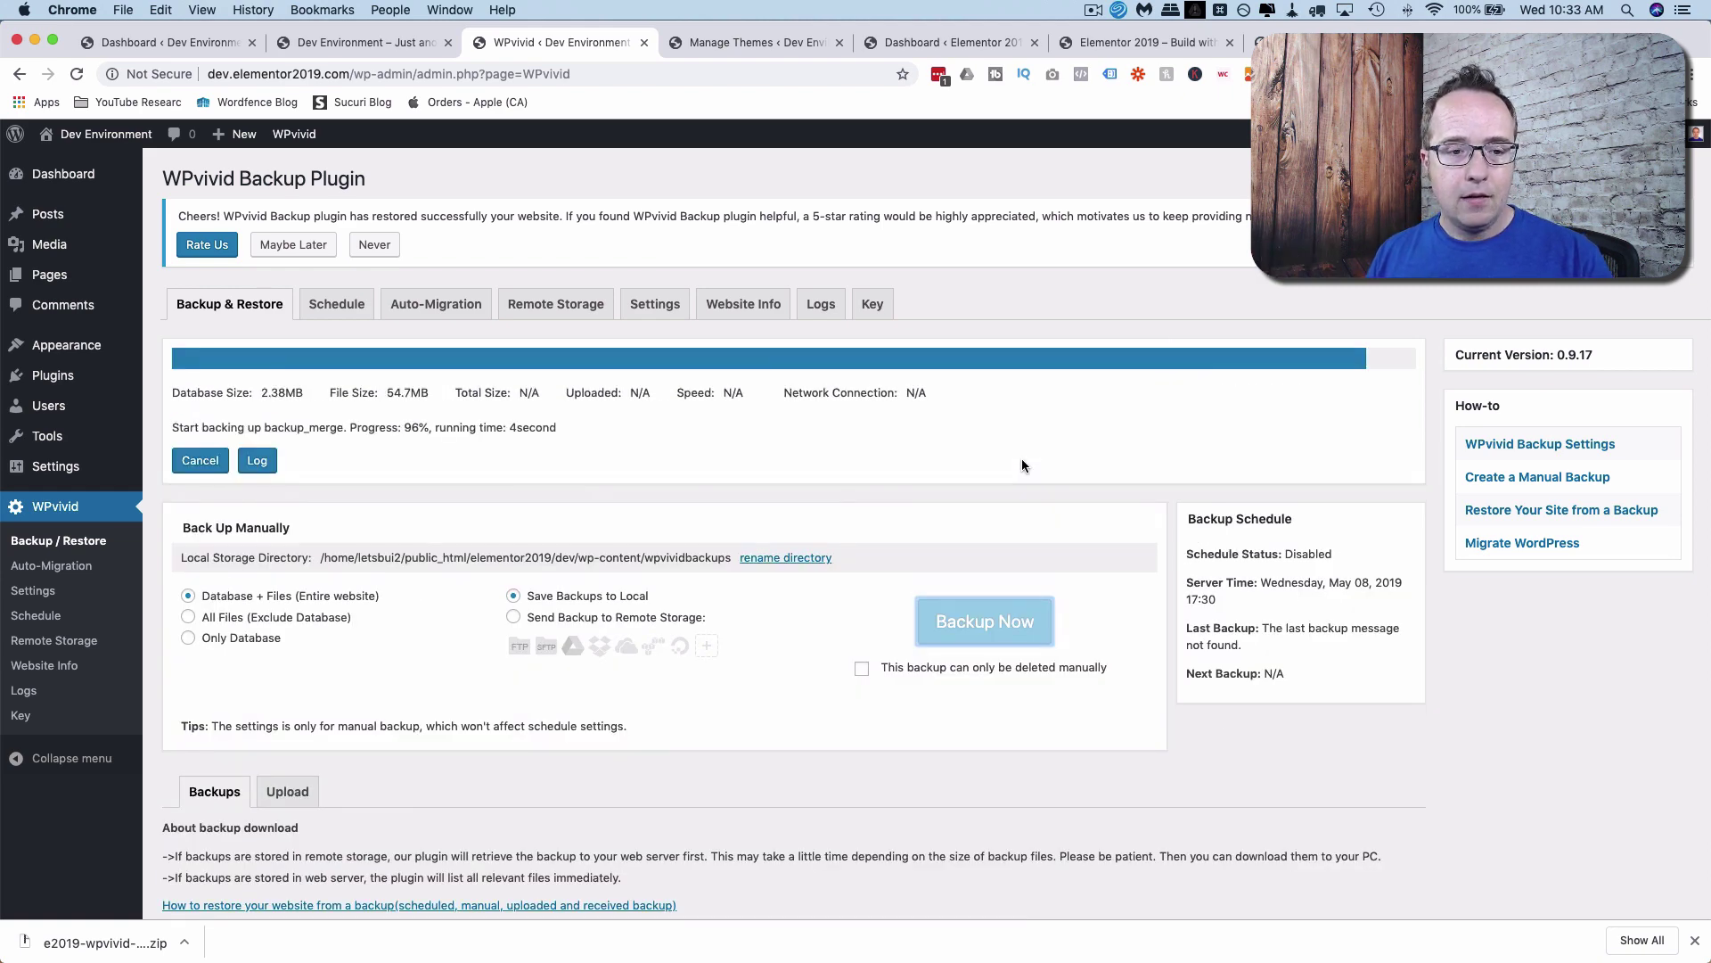
scroll(760, 611, "down", 3)
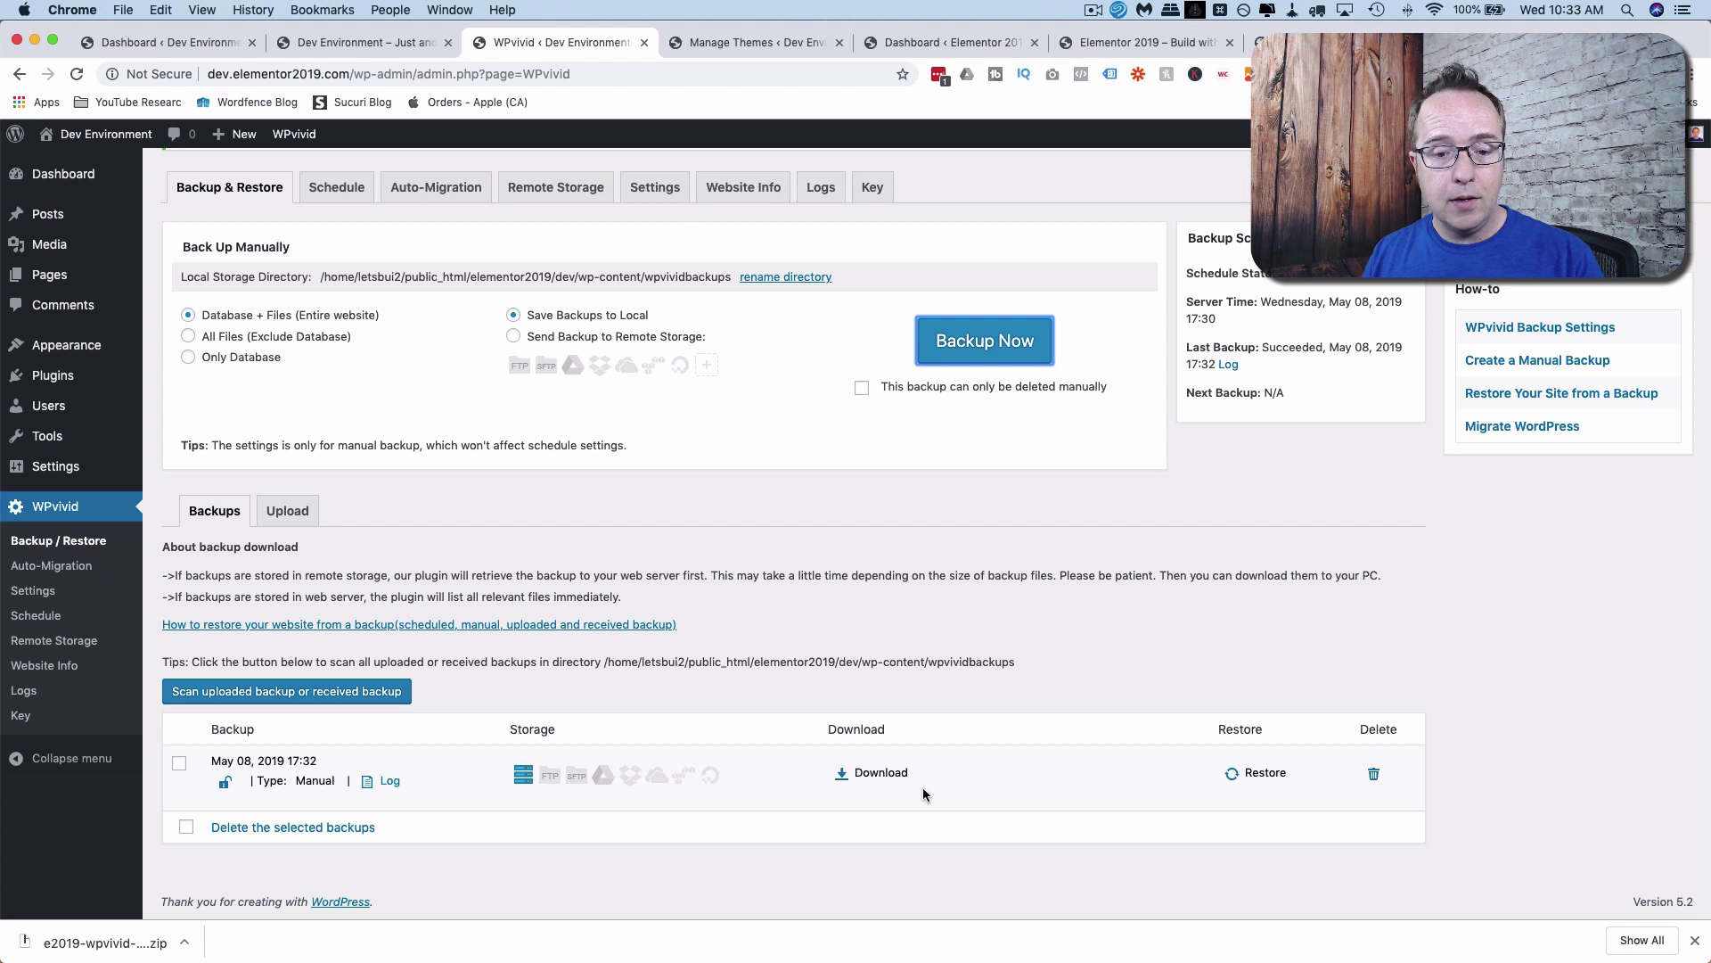
left_click(869, 773)
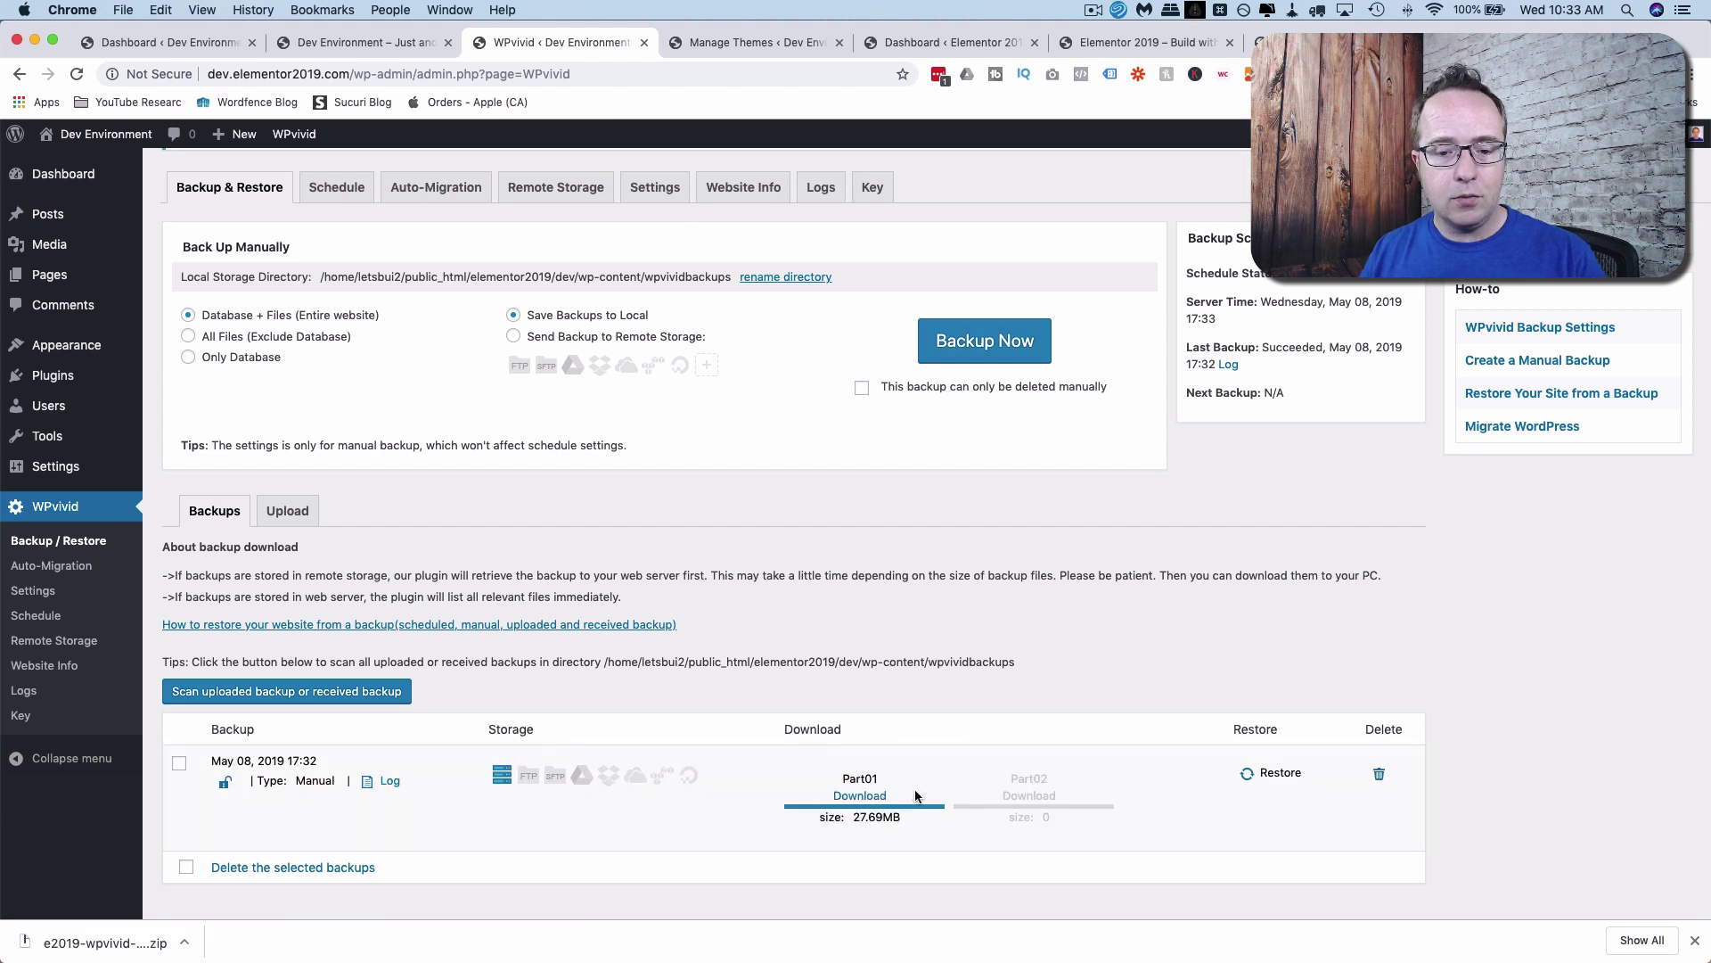
left_click(858, 796)
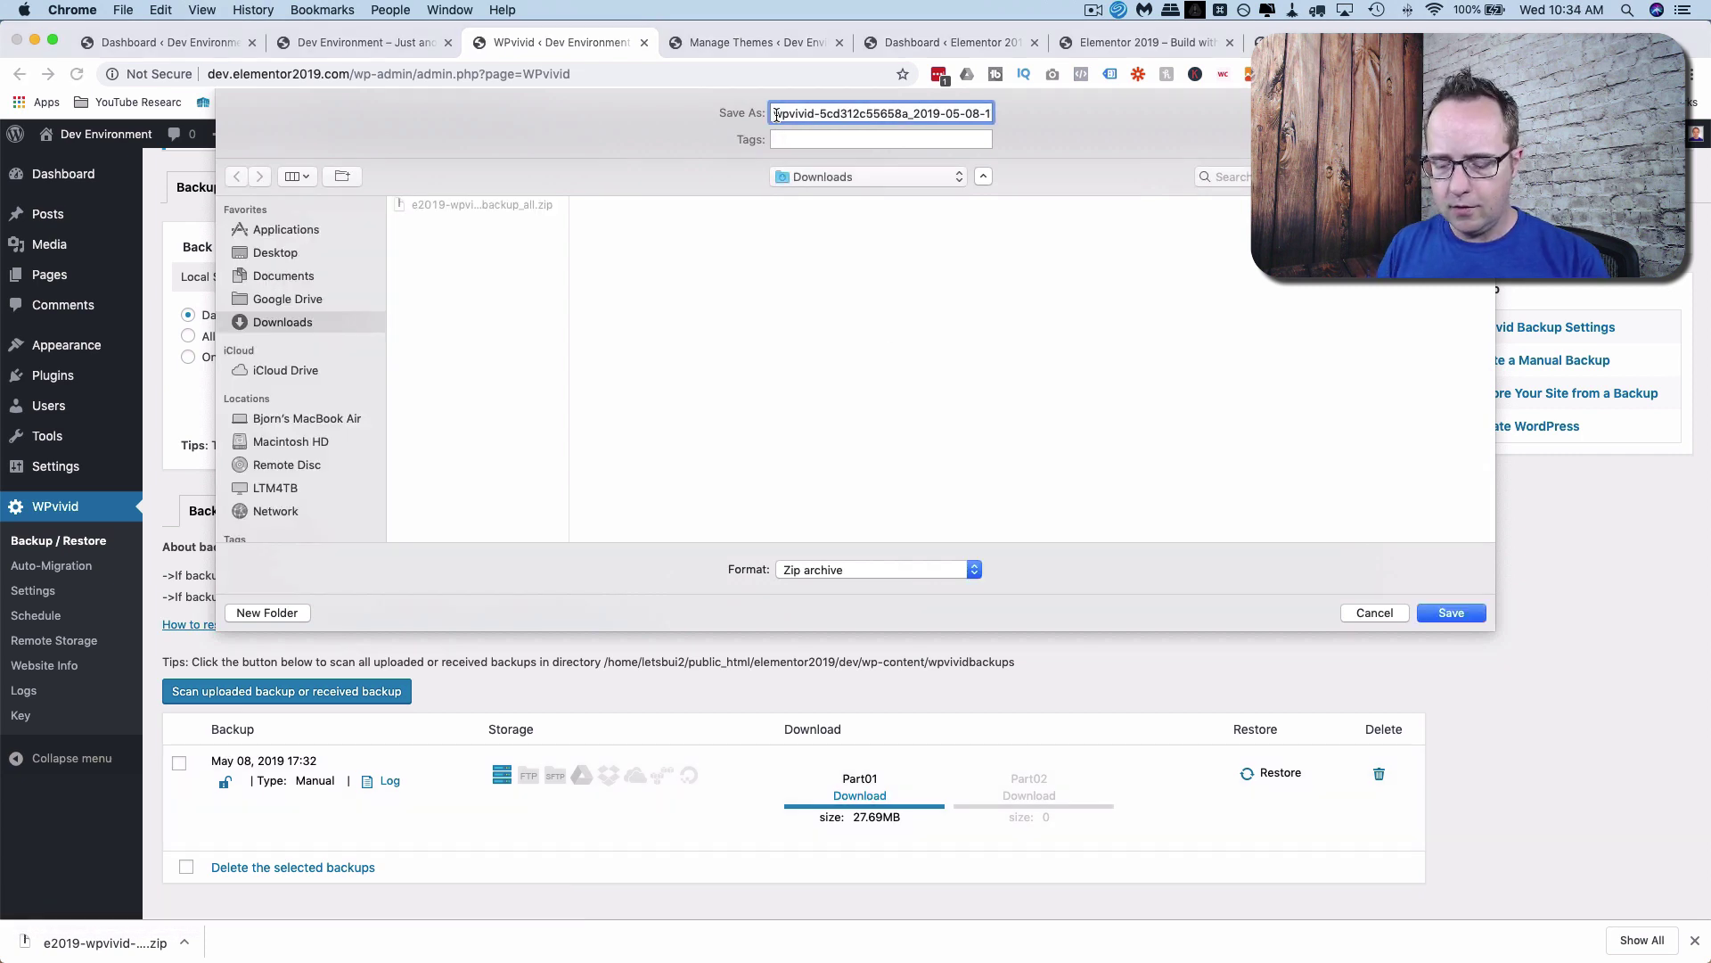
type("edev201")
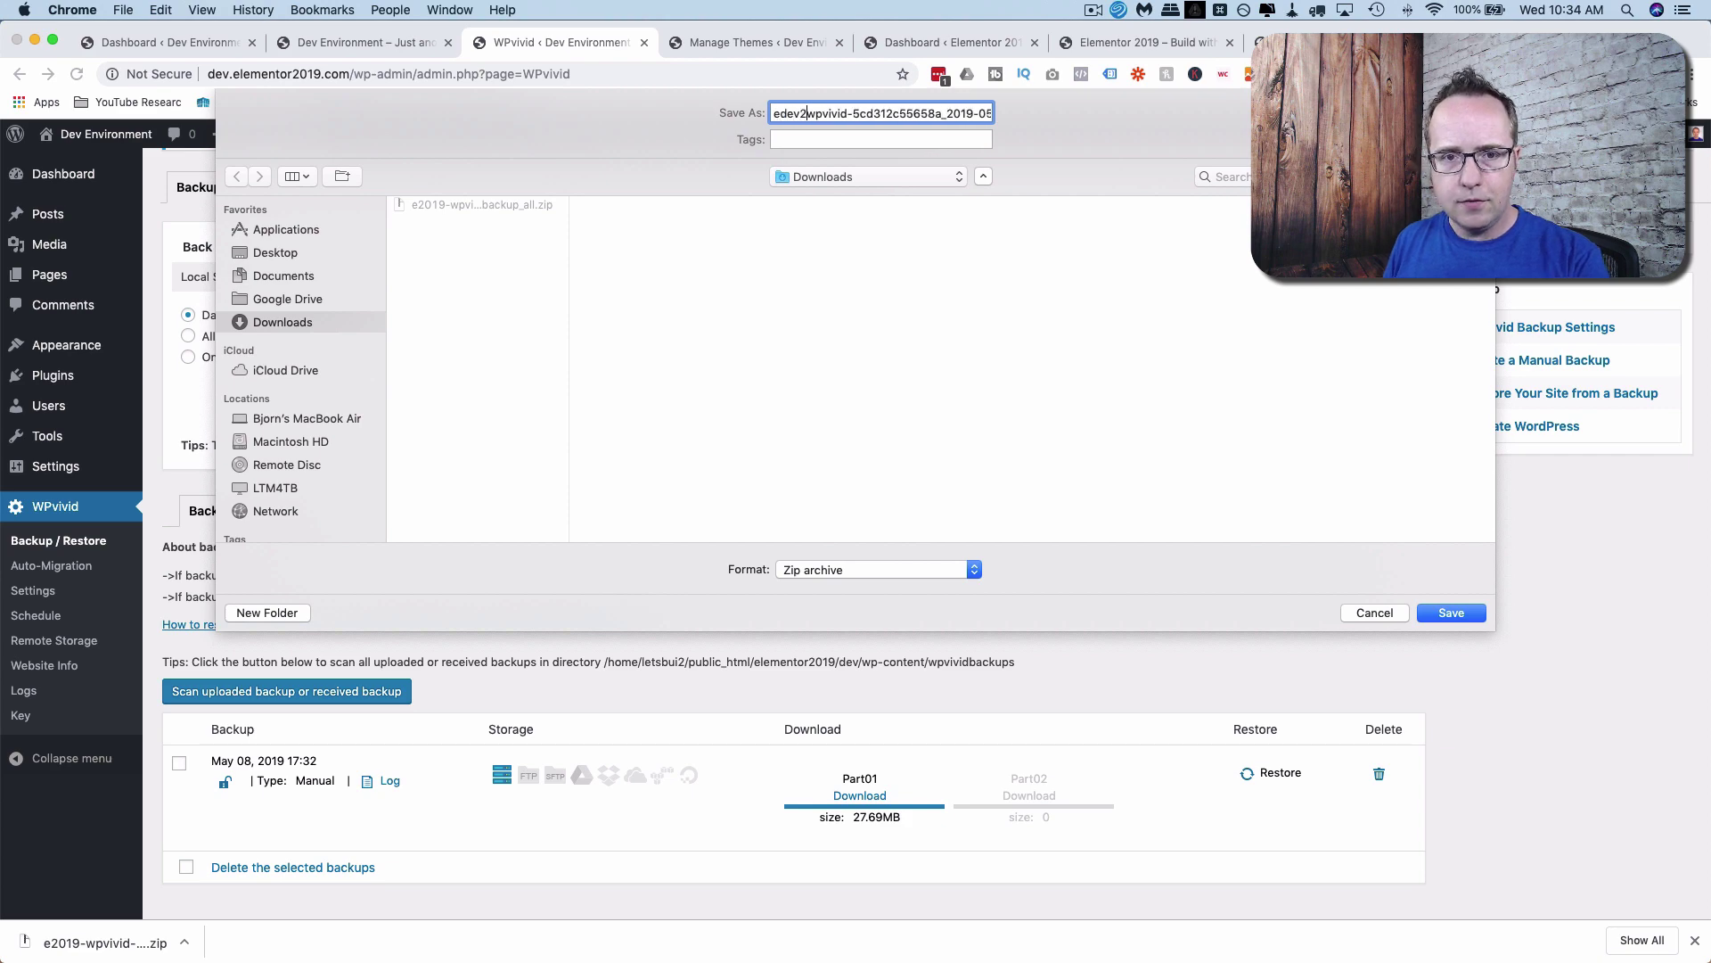
type("9-")
key("Return")
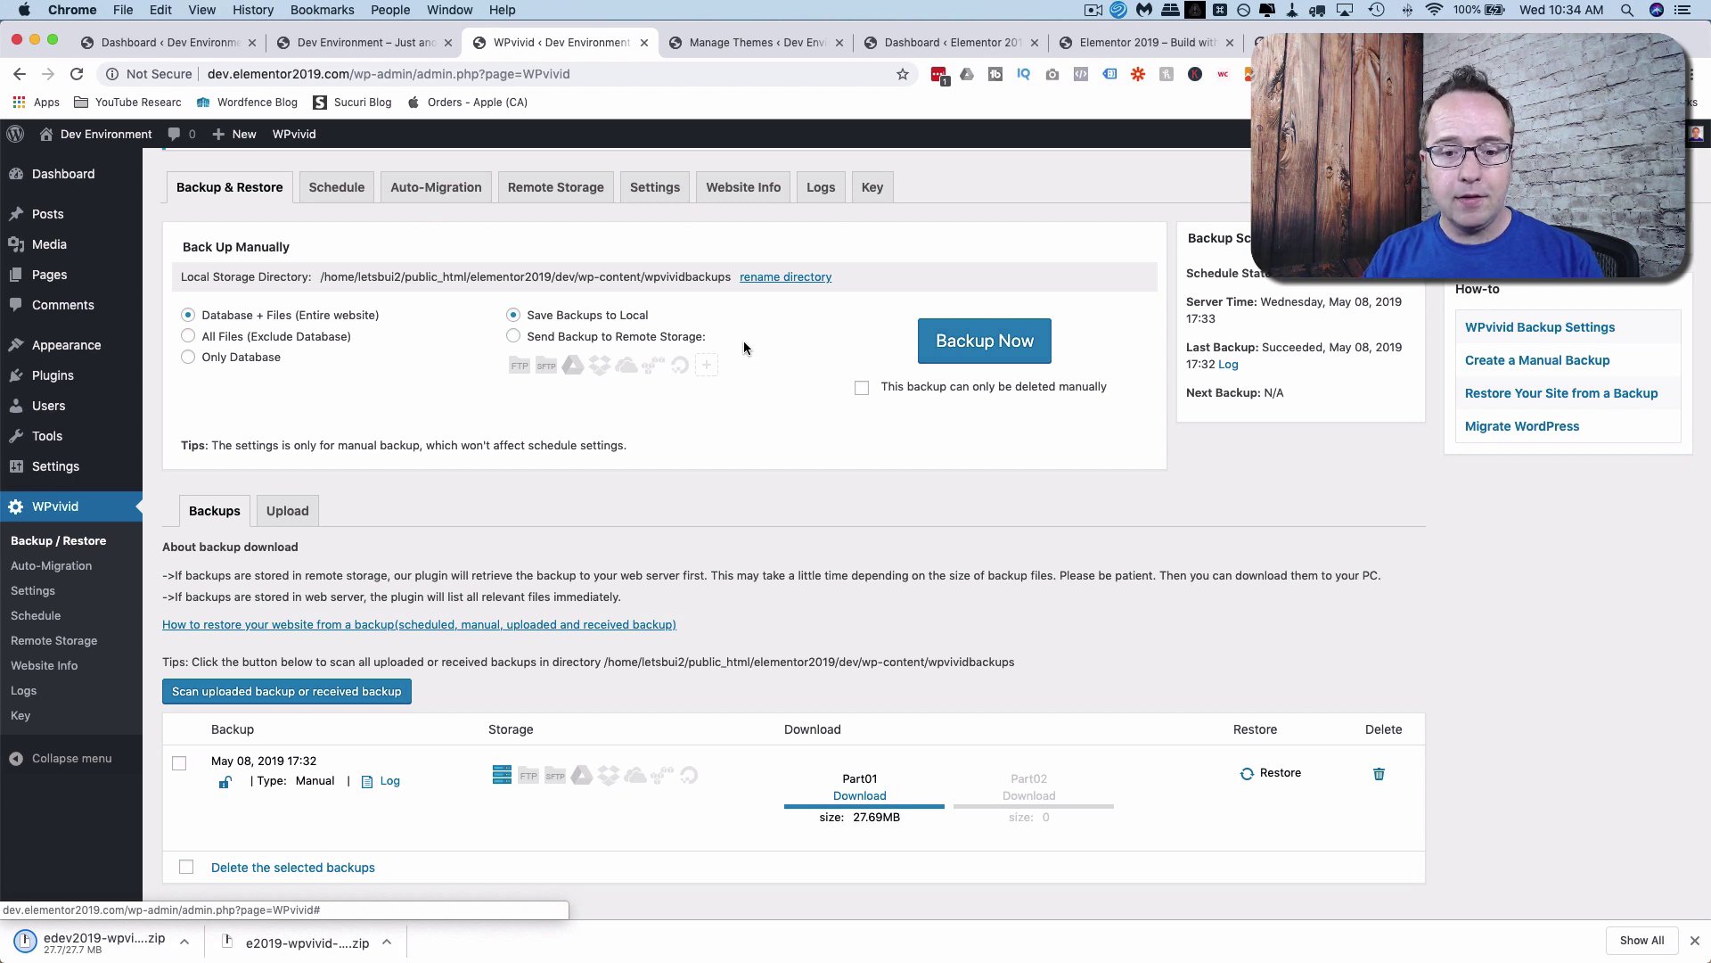
left_click(1249, 776)
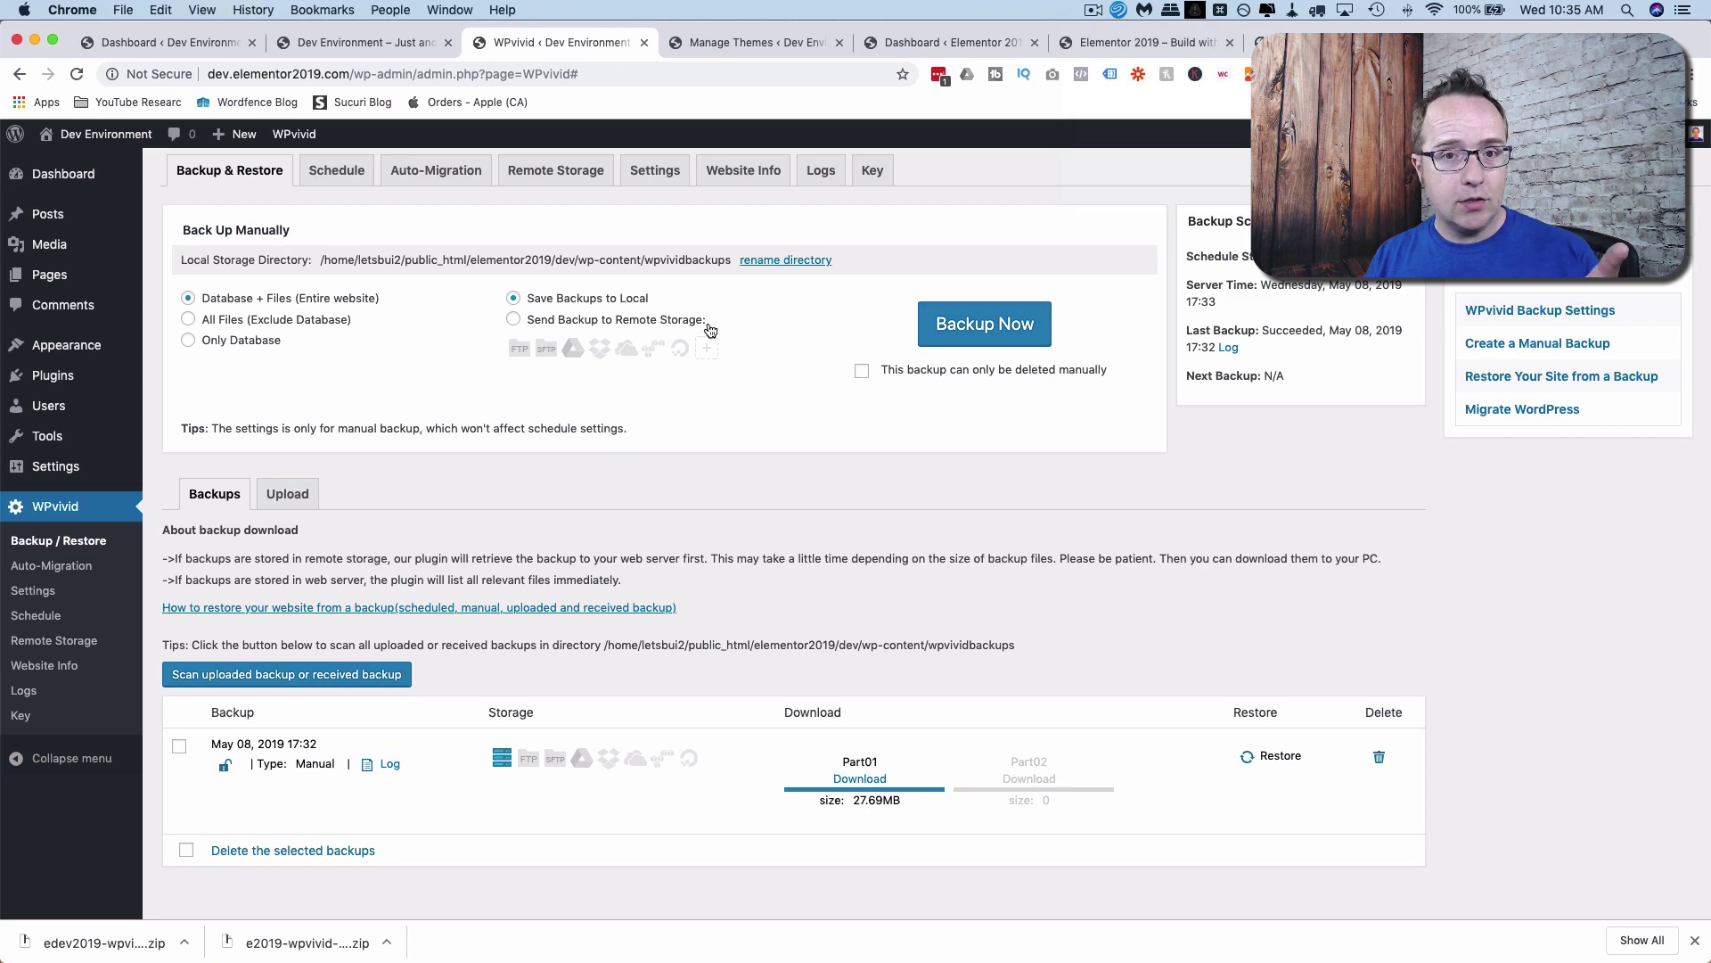
Generate a dev site key valid for 8 hours and copy it to the clipboard.
left_click(863, 169)
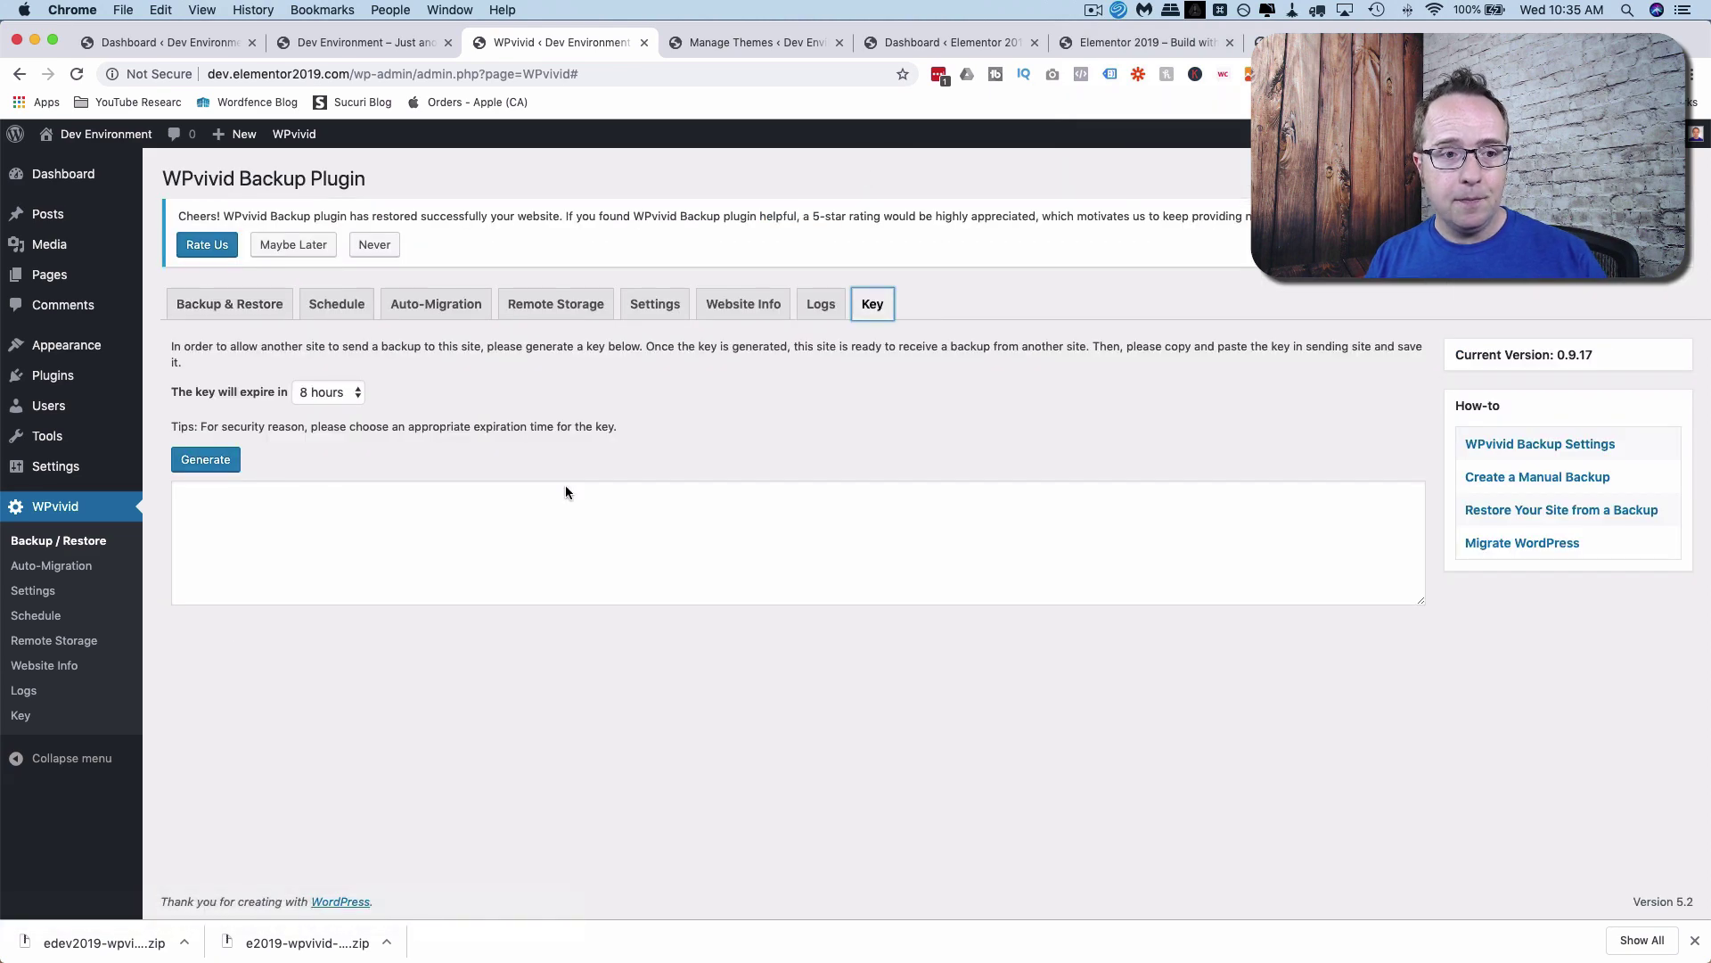
left_click(212, 461)
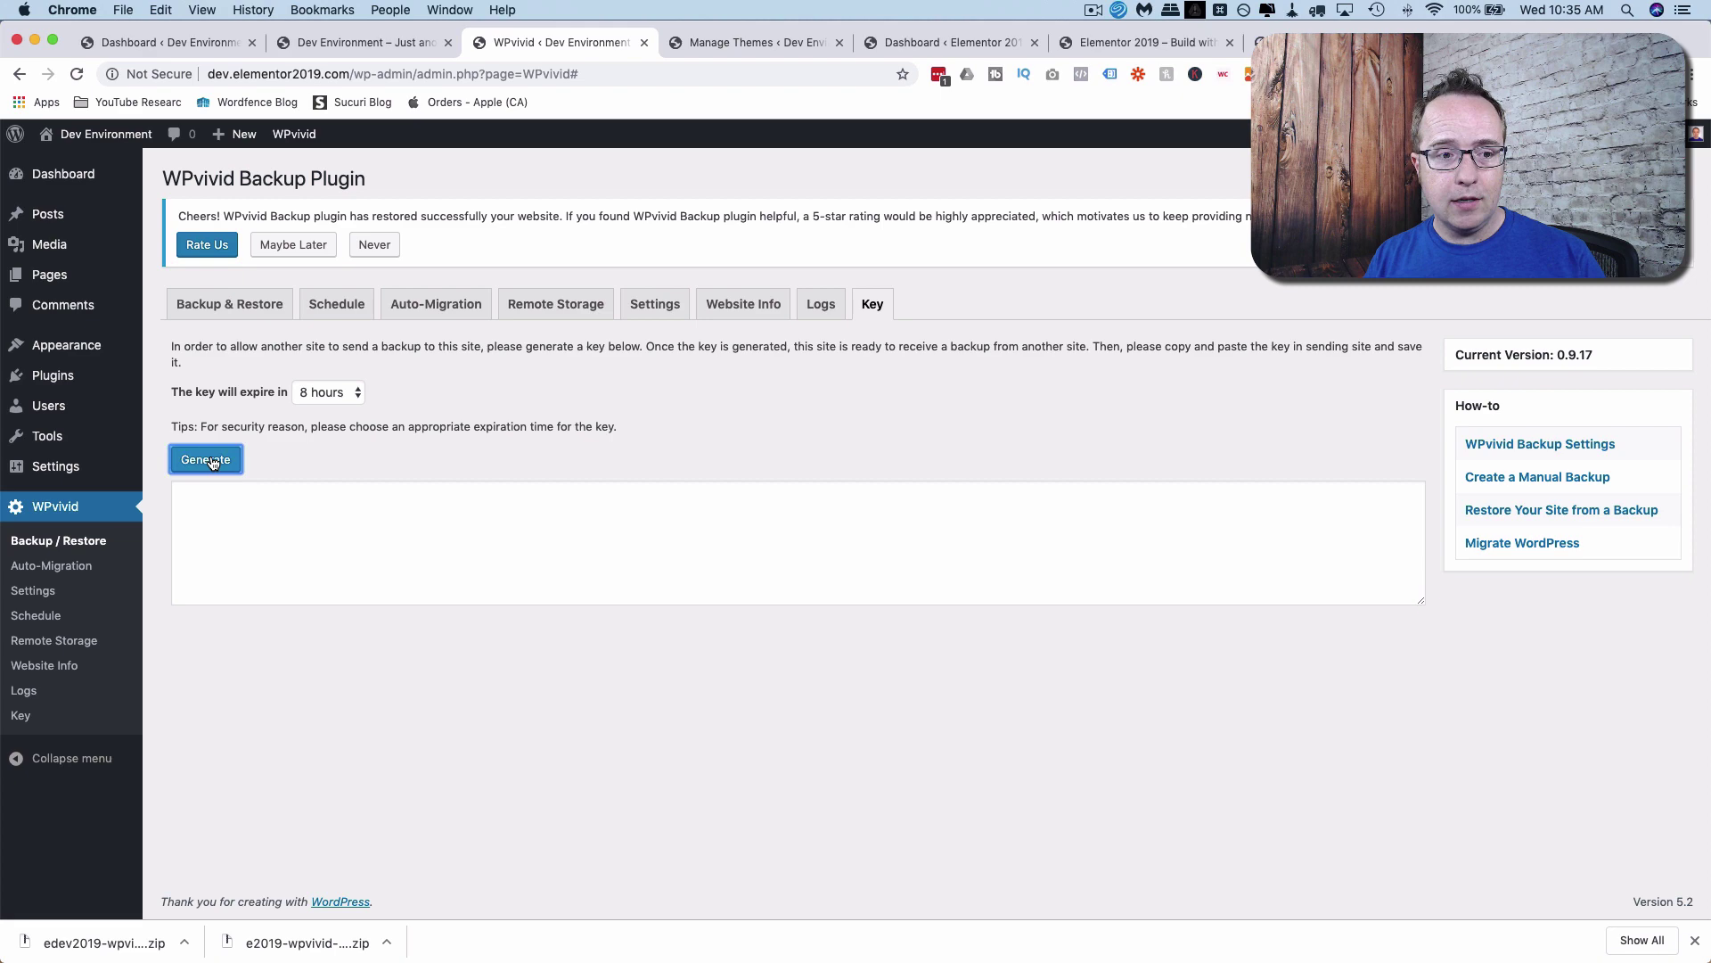
triple_click(375, 584)
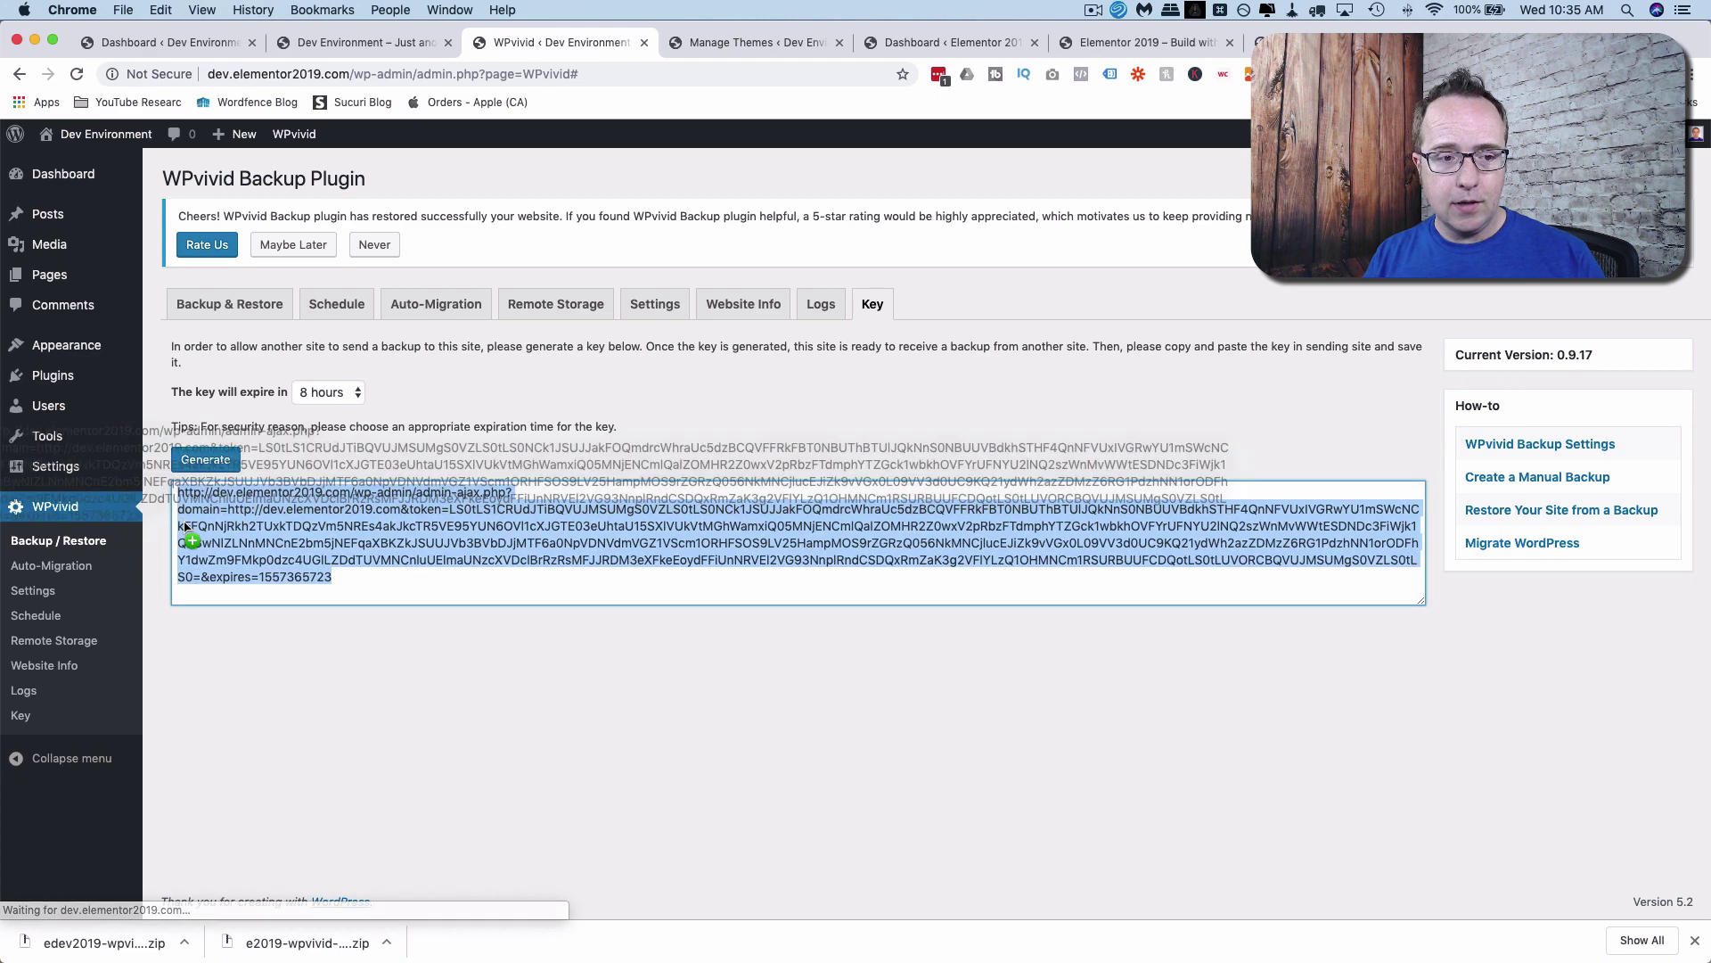
right_click(259, 514)
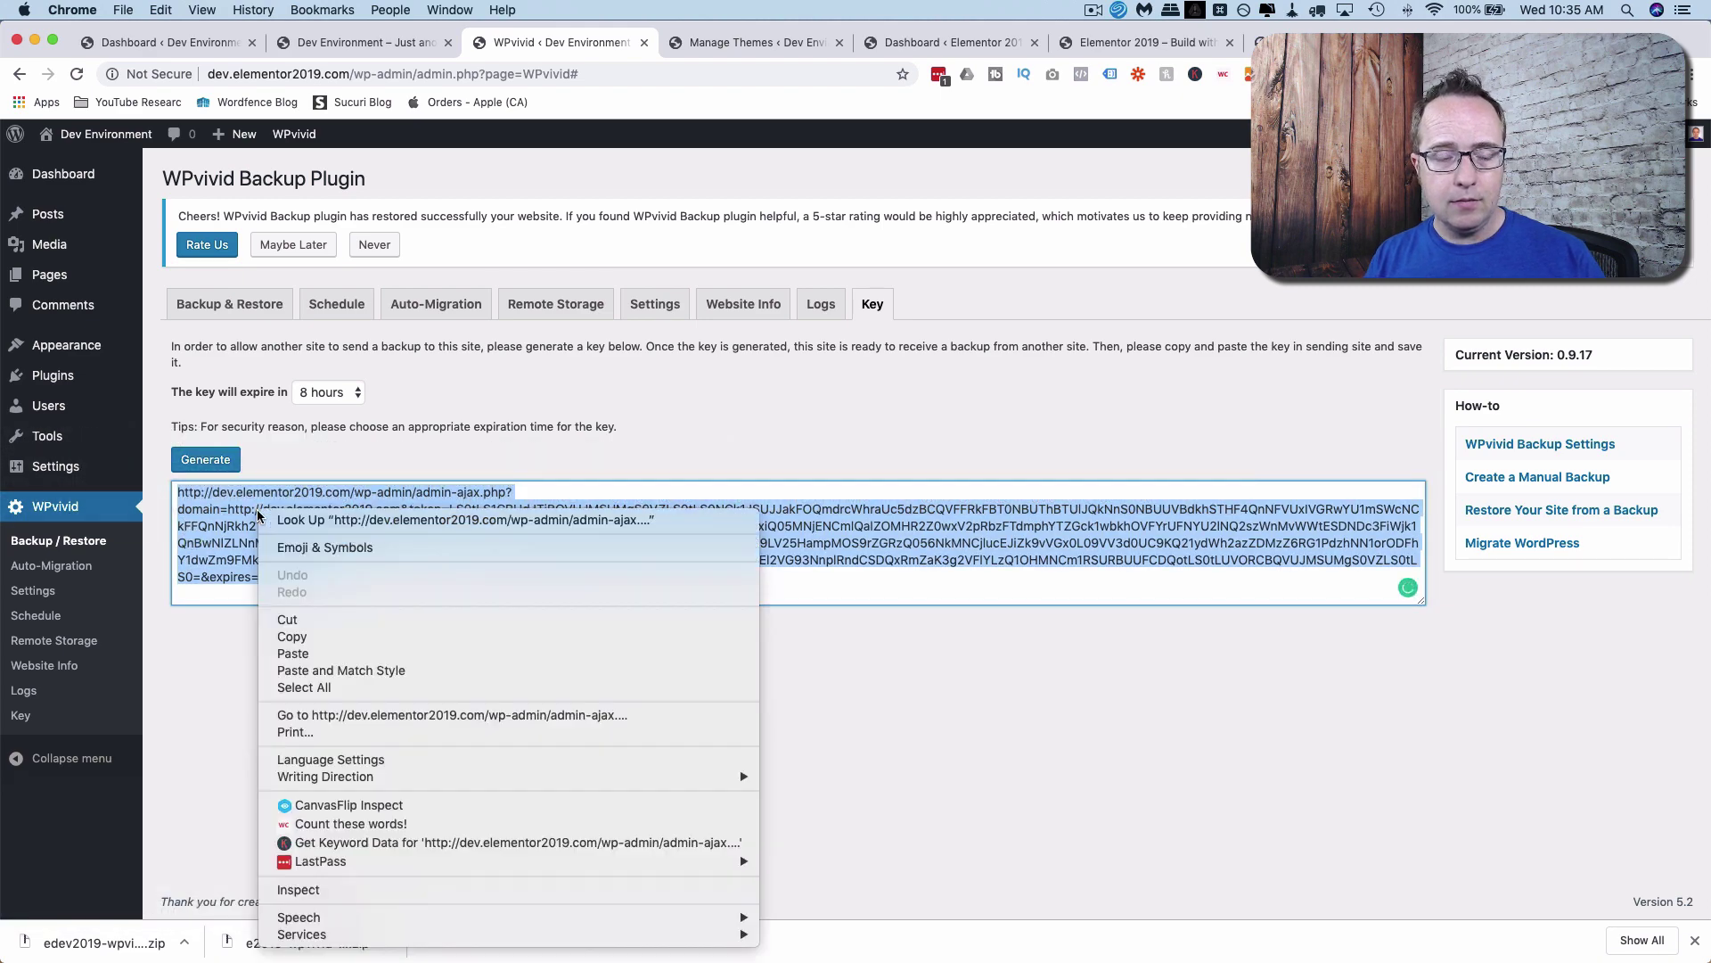
left_click(295, 637)
left_click_drag(650, 350, 1083, 344)
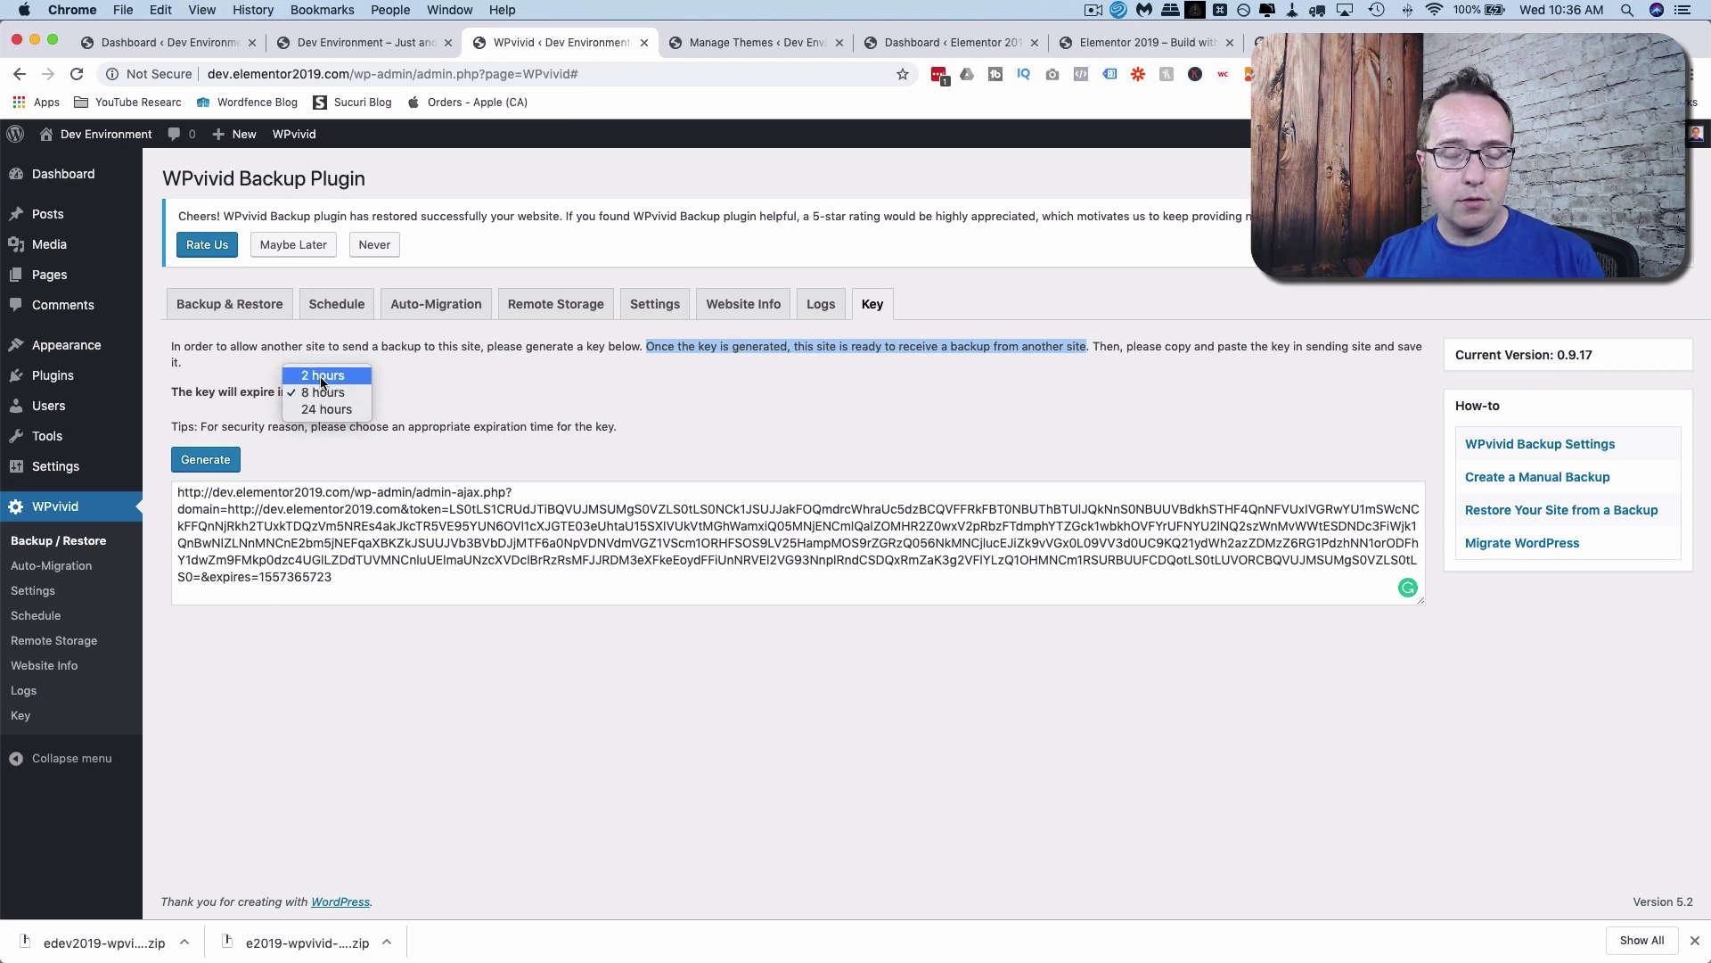
left_click(441, 393)
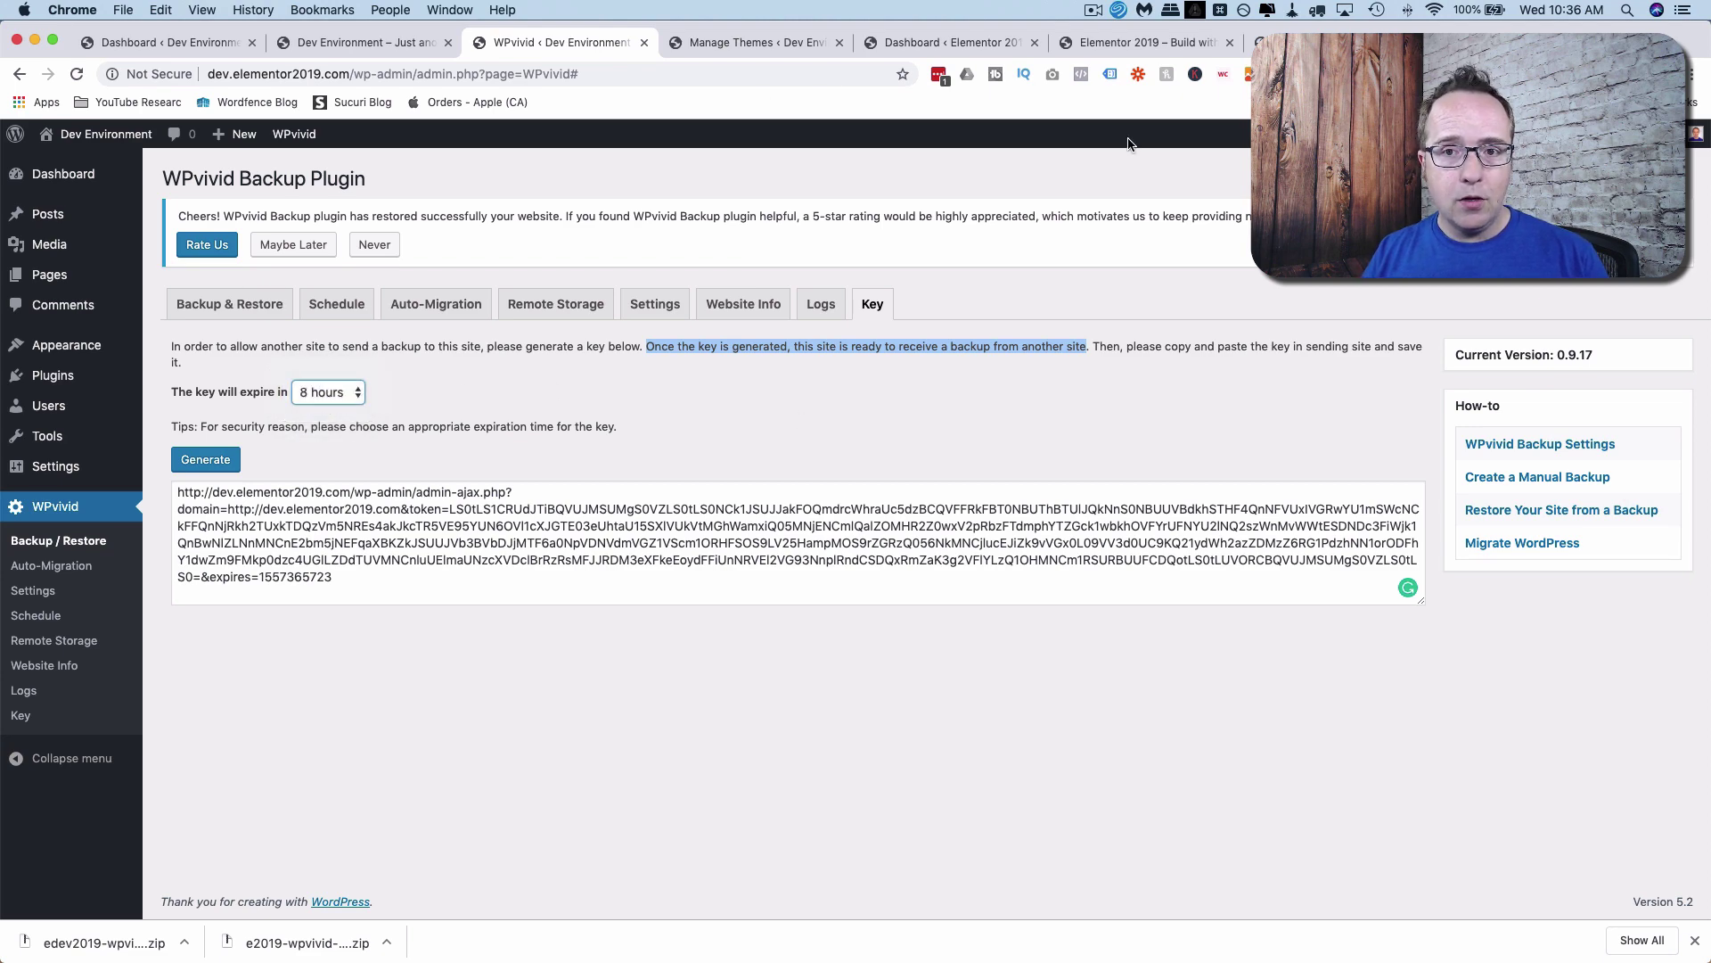
Paste the dev site key into the live site's Auto-Migration box and save it.
left_click(1206, 40)
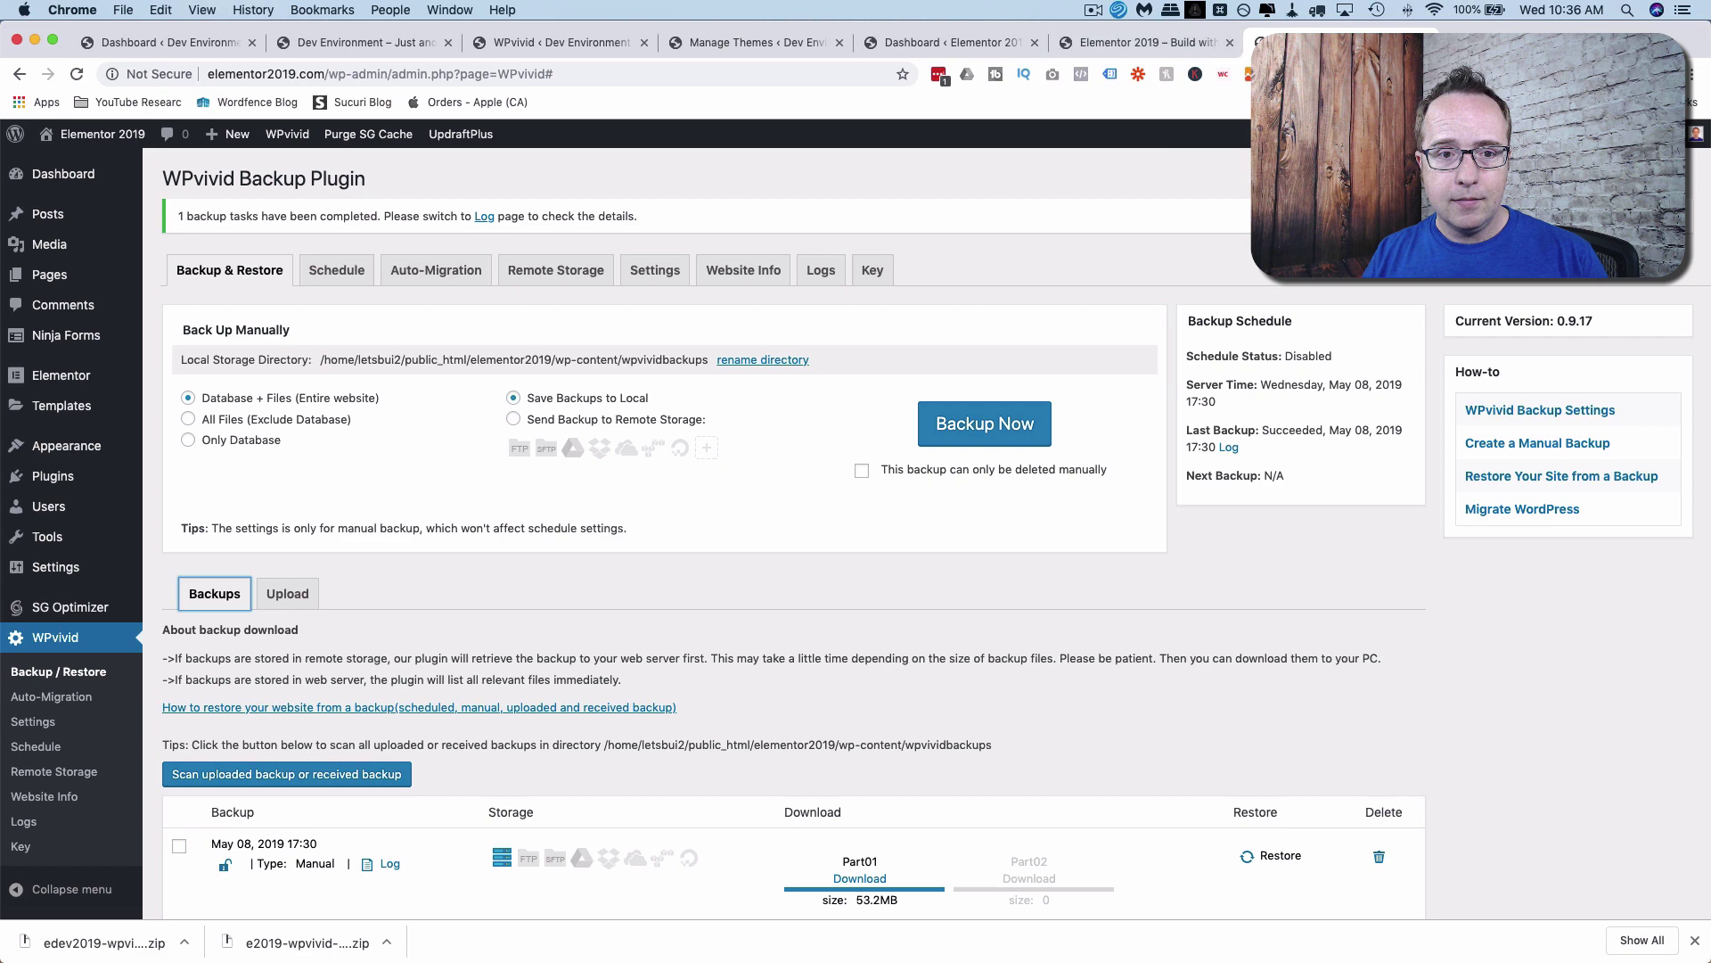
left_click(435, 278)
left_click(308, 419)
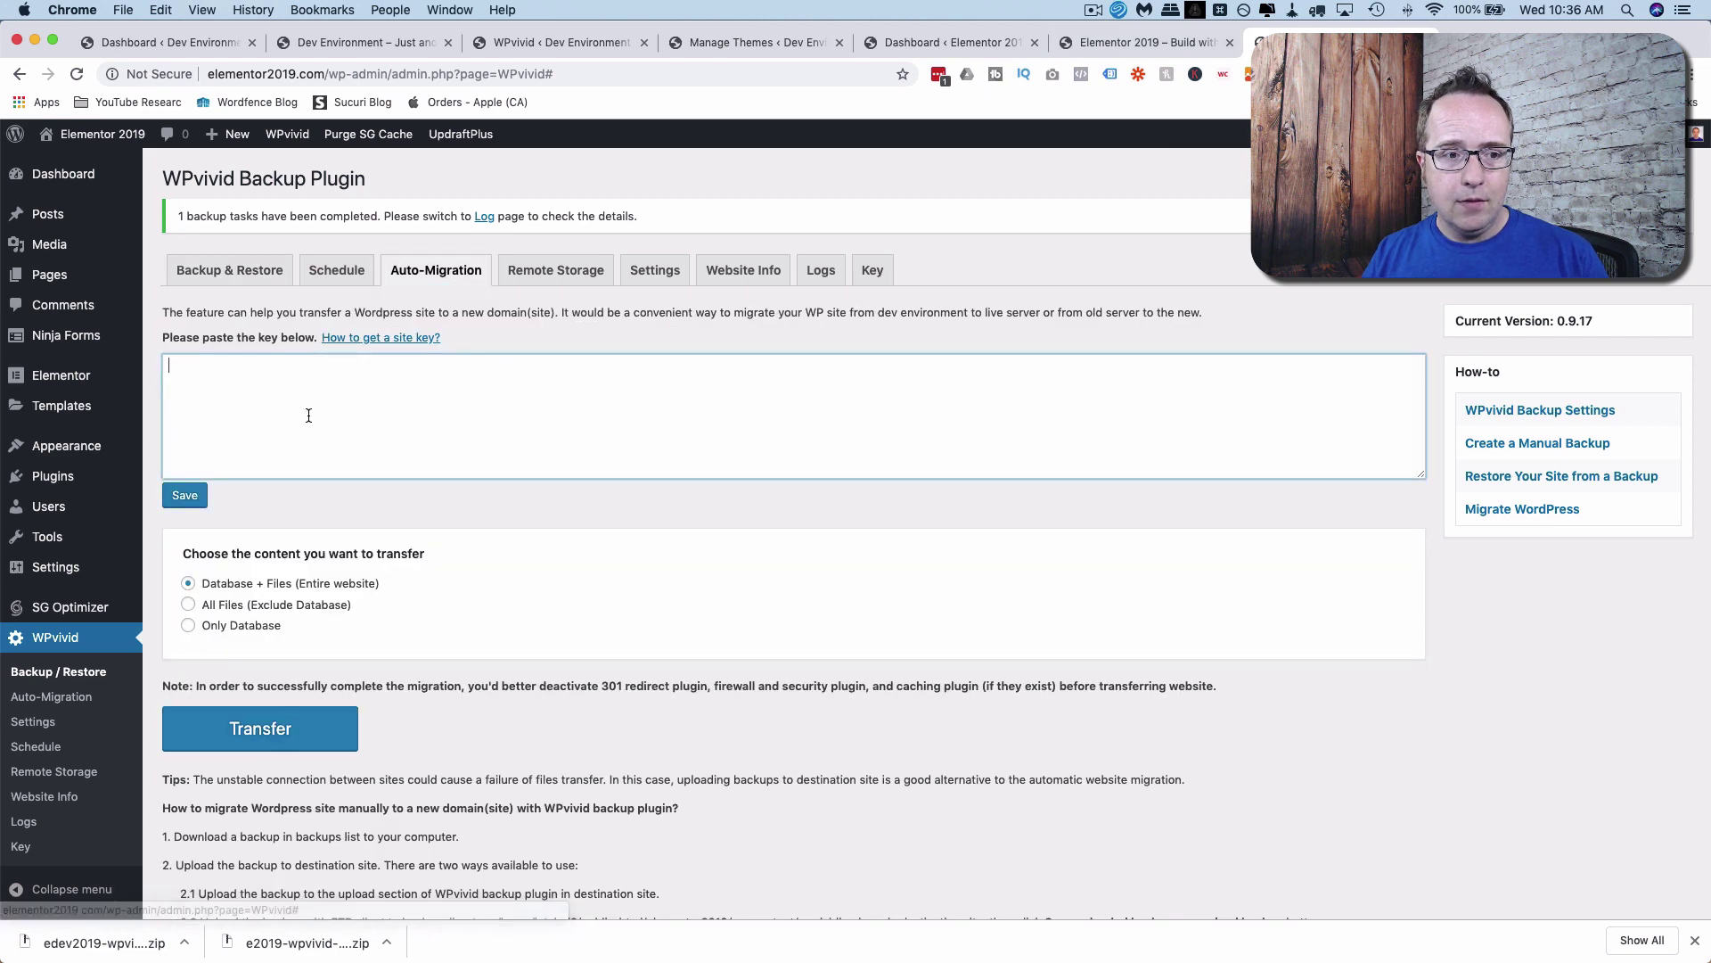
right_click(309, 419)
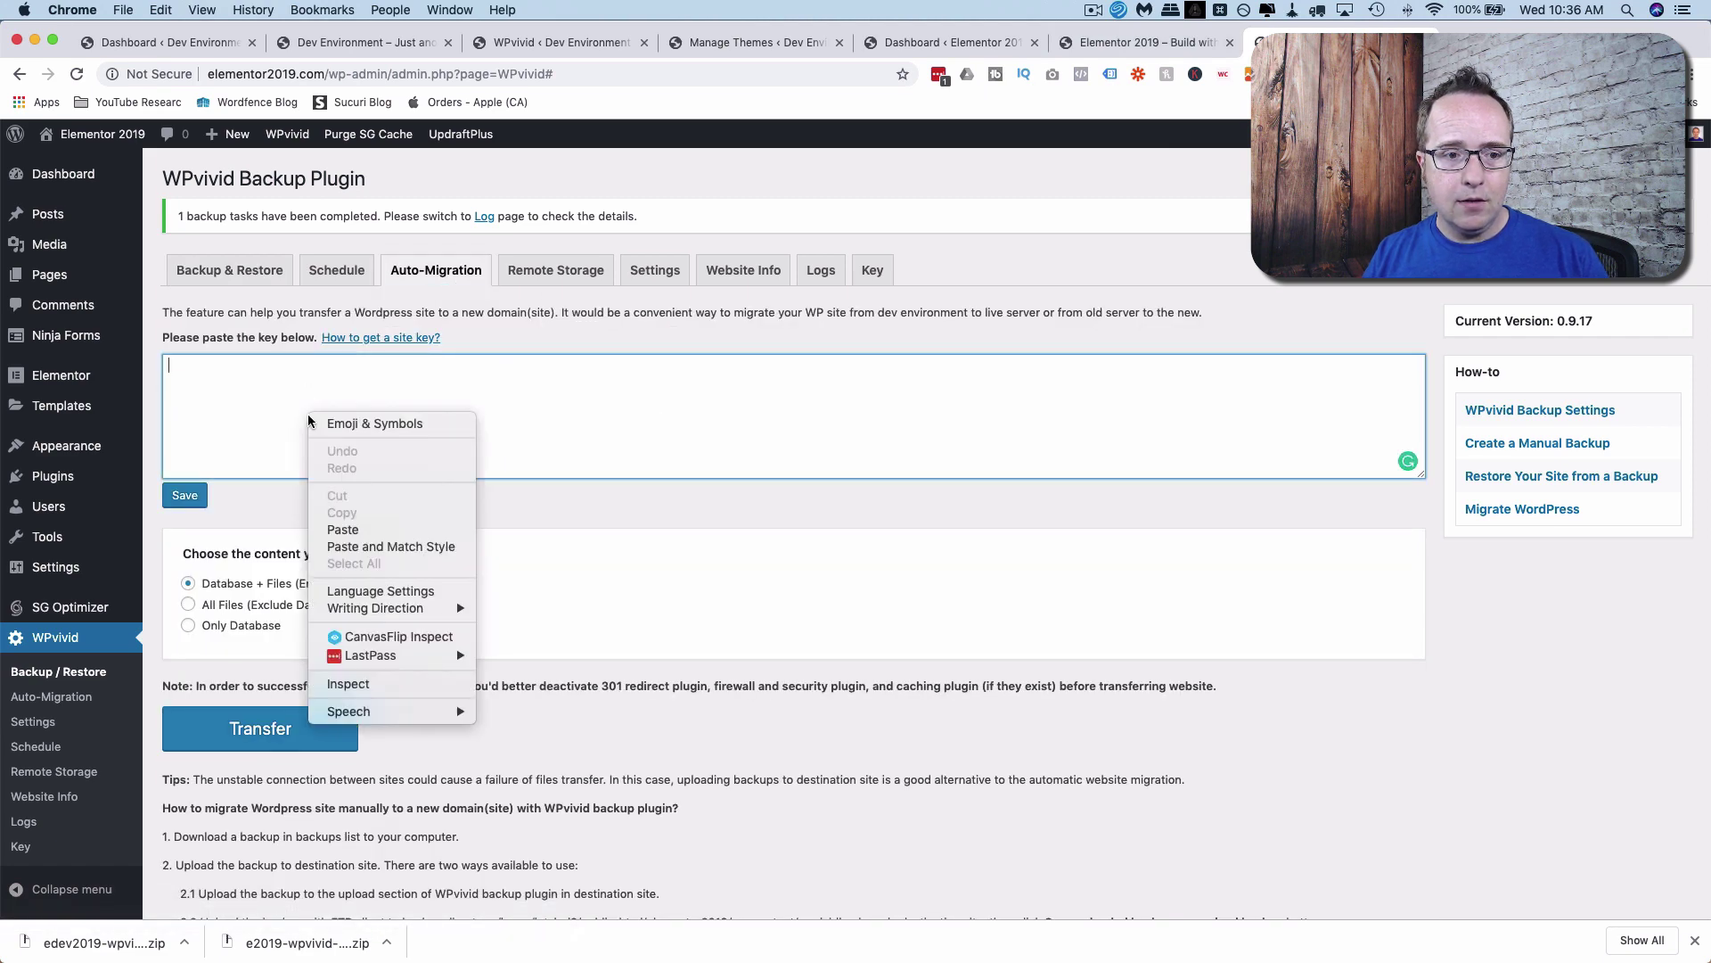
left_click(367, 529)
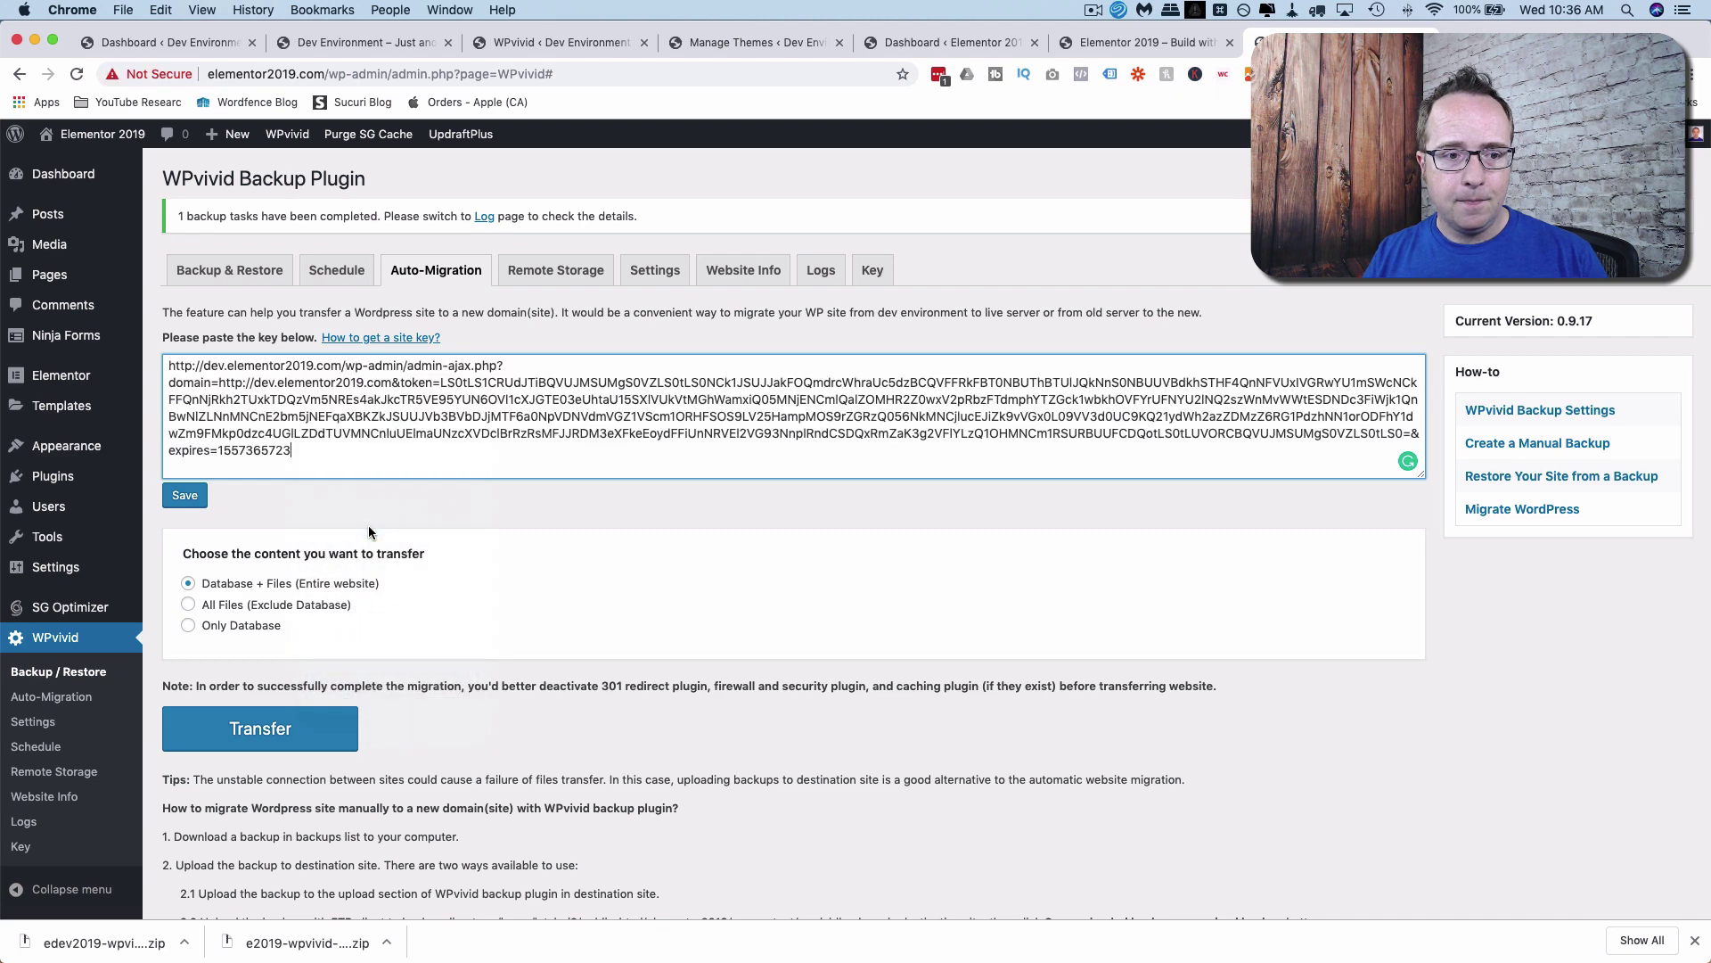
left_click(185, 497)
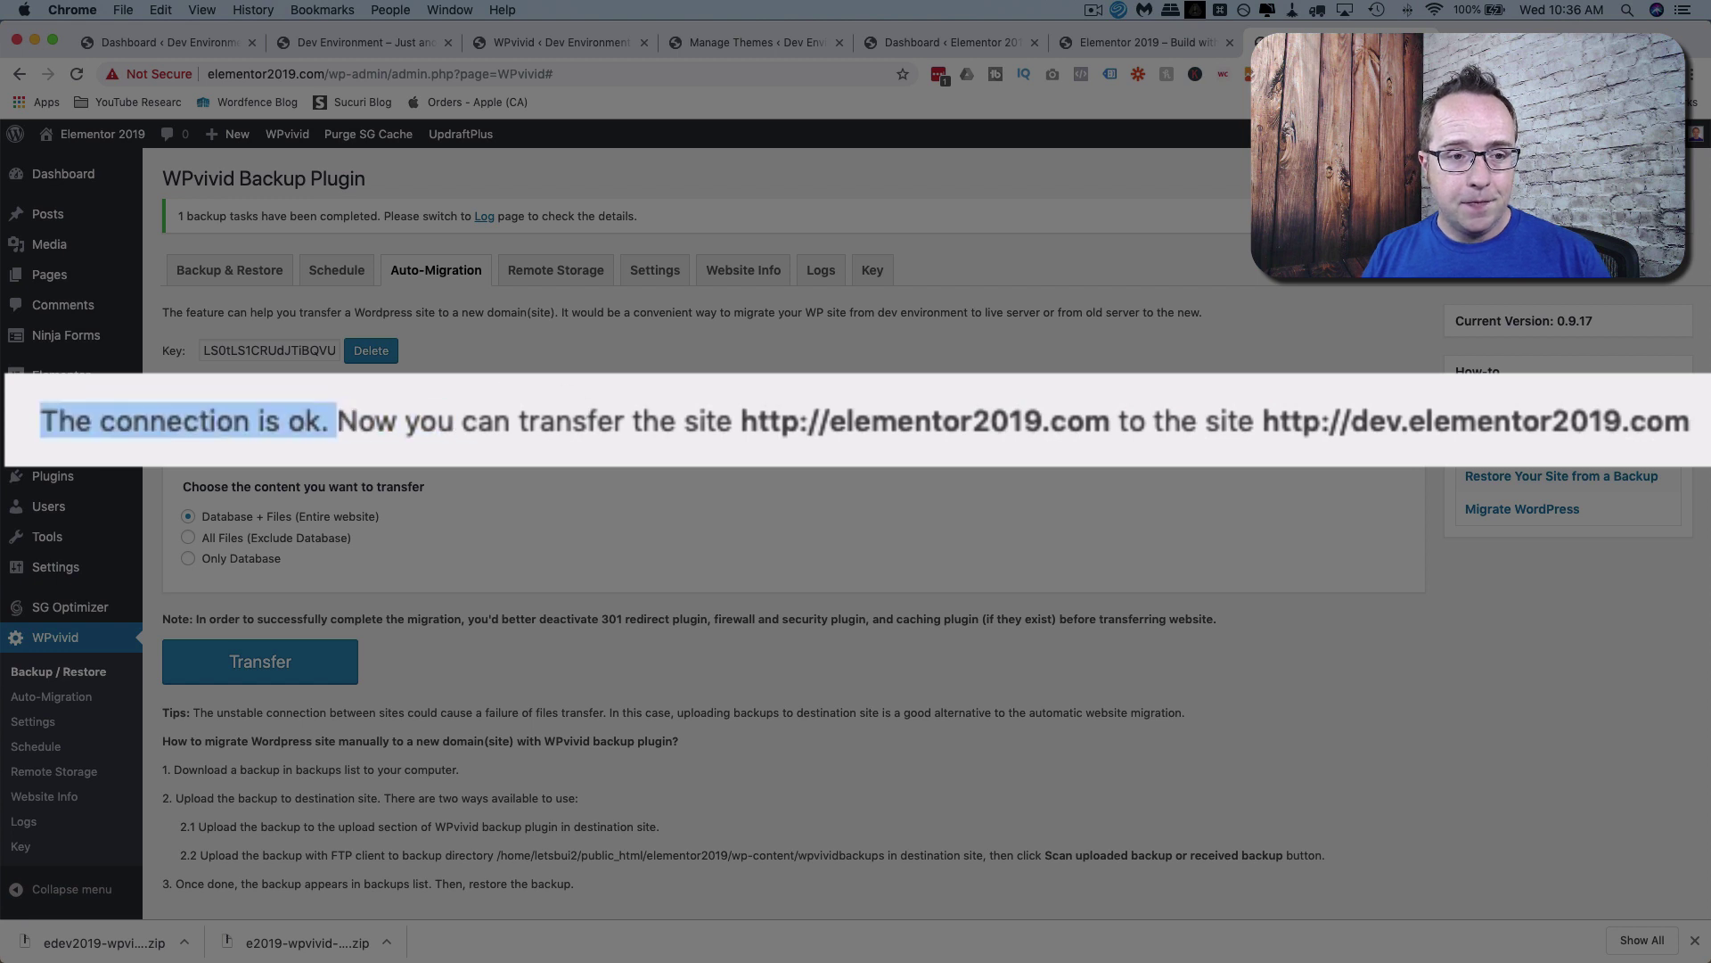
Highlight the message confirming transfer from elementor2019.com to dev.elementor2019.com.
left_click_drag(701, 401, 1688, 413)
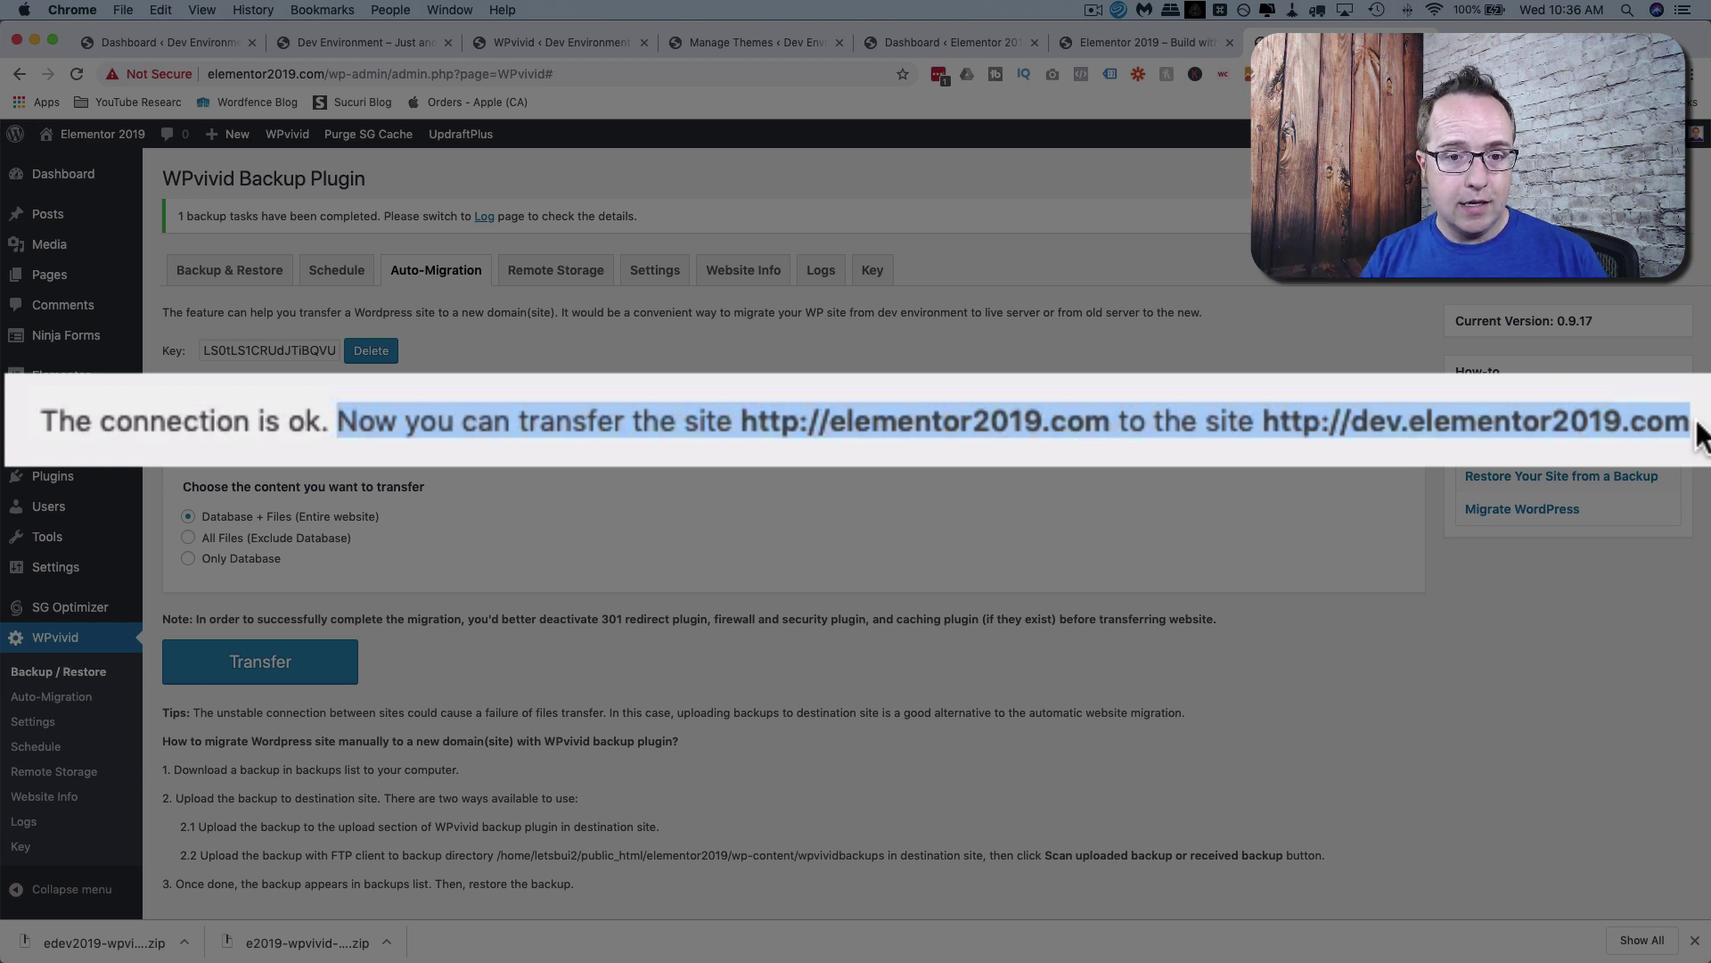
double_click(1549, 421)
left_click_drag(830, 420, 1128, 420)
left_click_drag(1350, 419, 1674, 431)
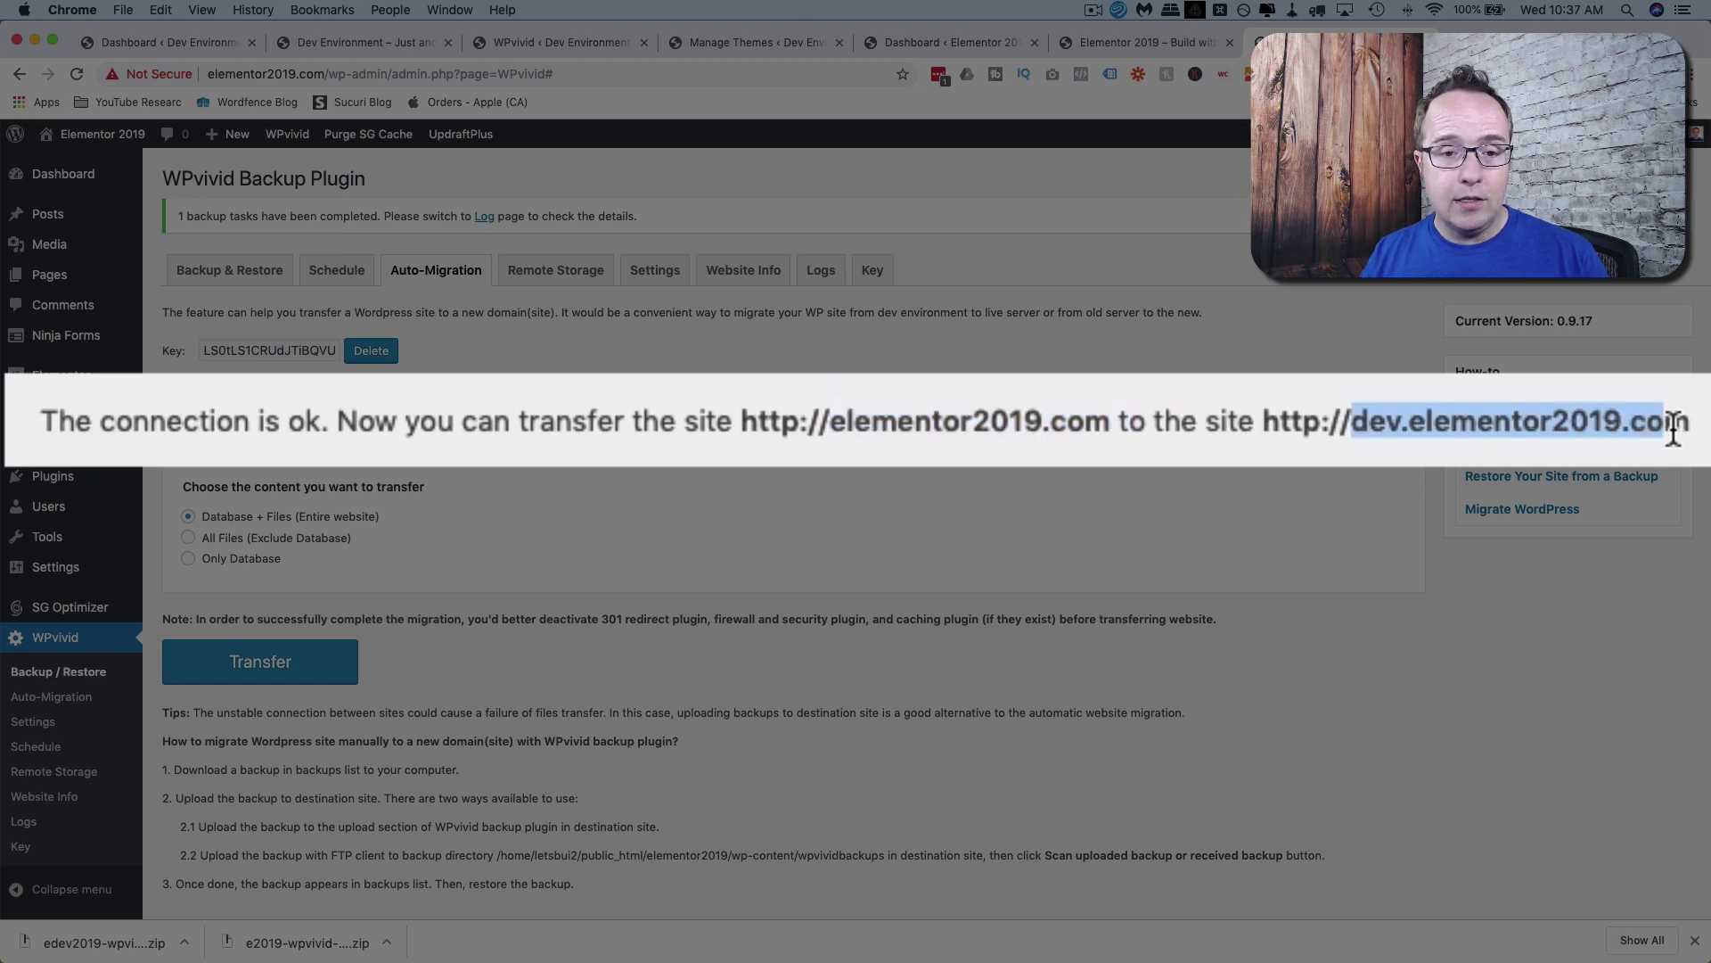
scroll(517, 505, "down", 2)
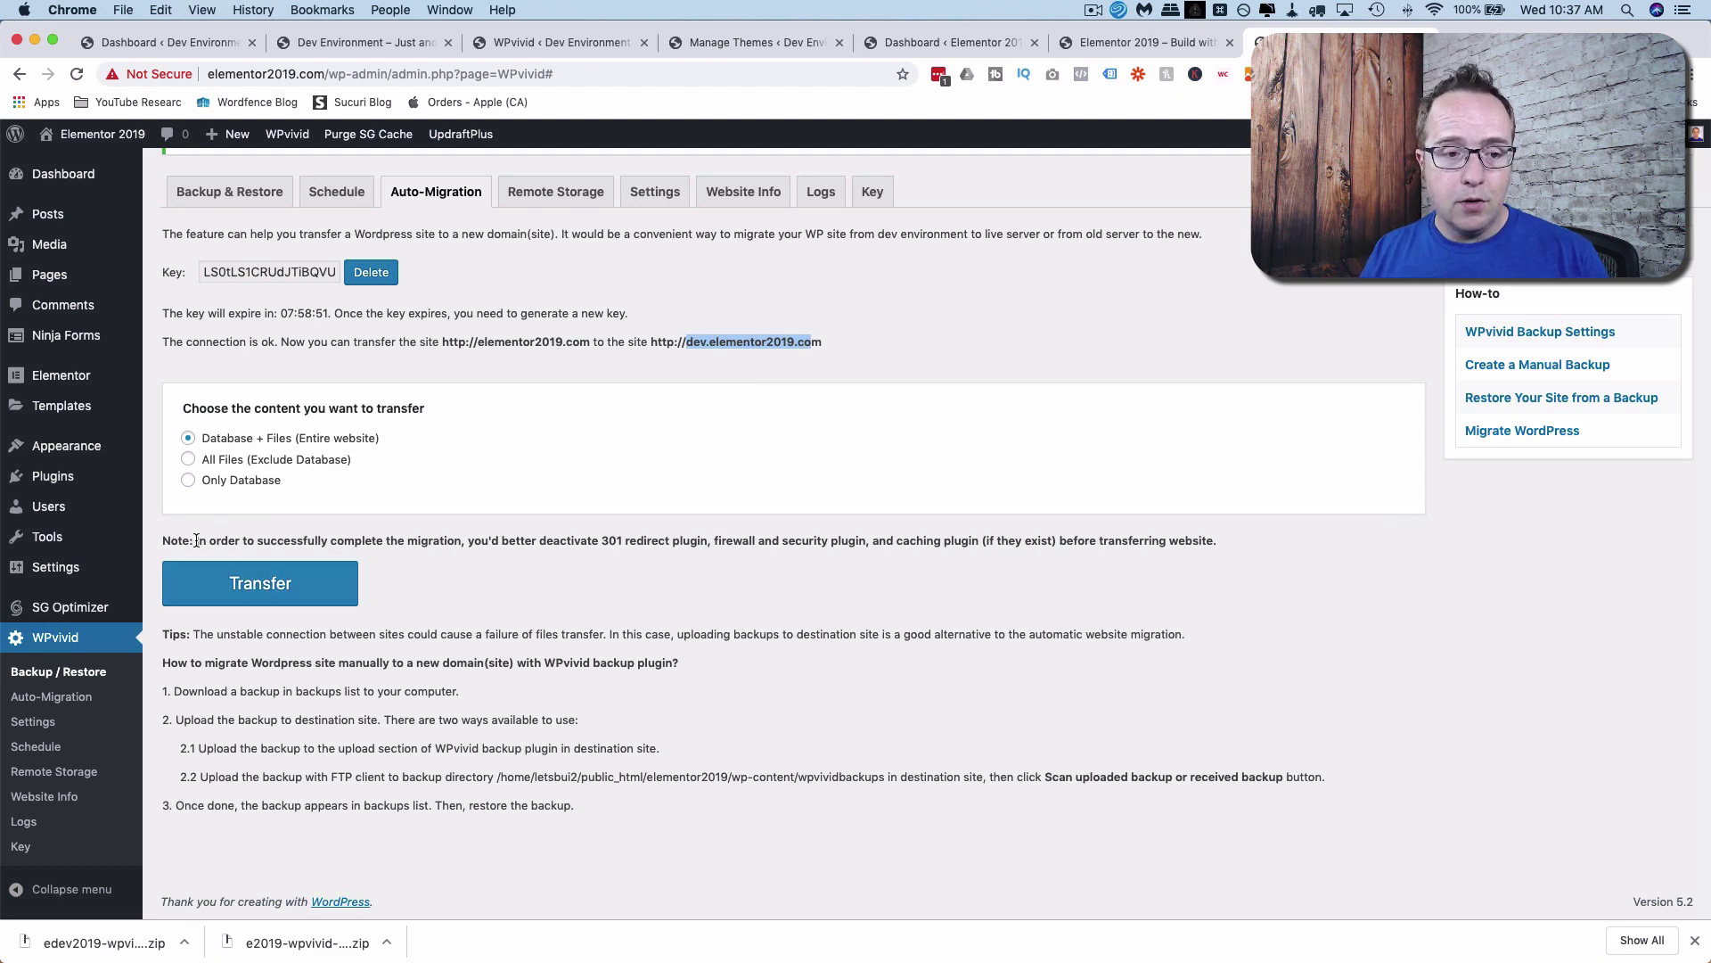
Transfer the entire website (Database + Files) from the live site to dev.elementor2019.com.
left_click_drag(196, 541, 592, 540)
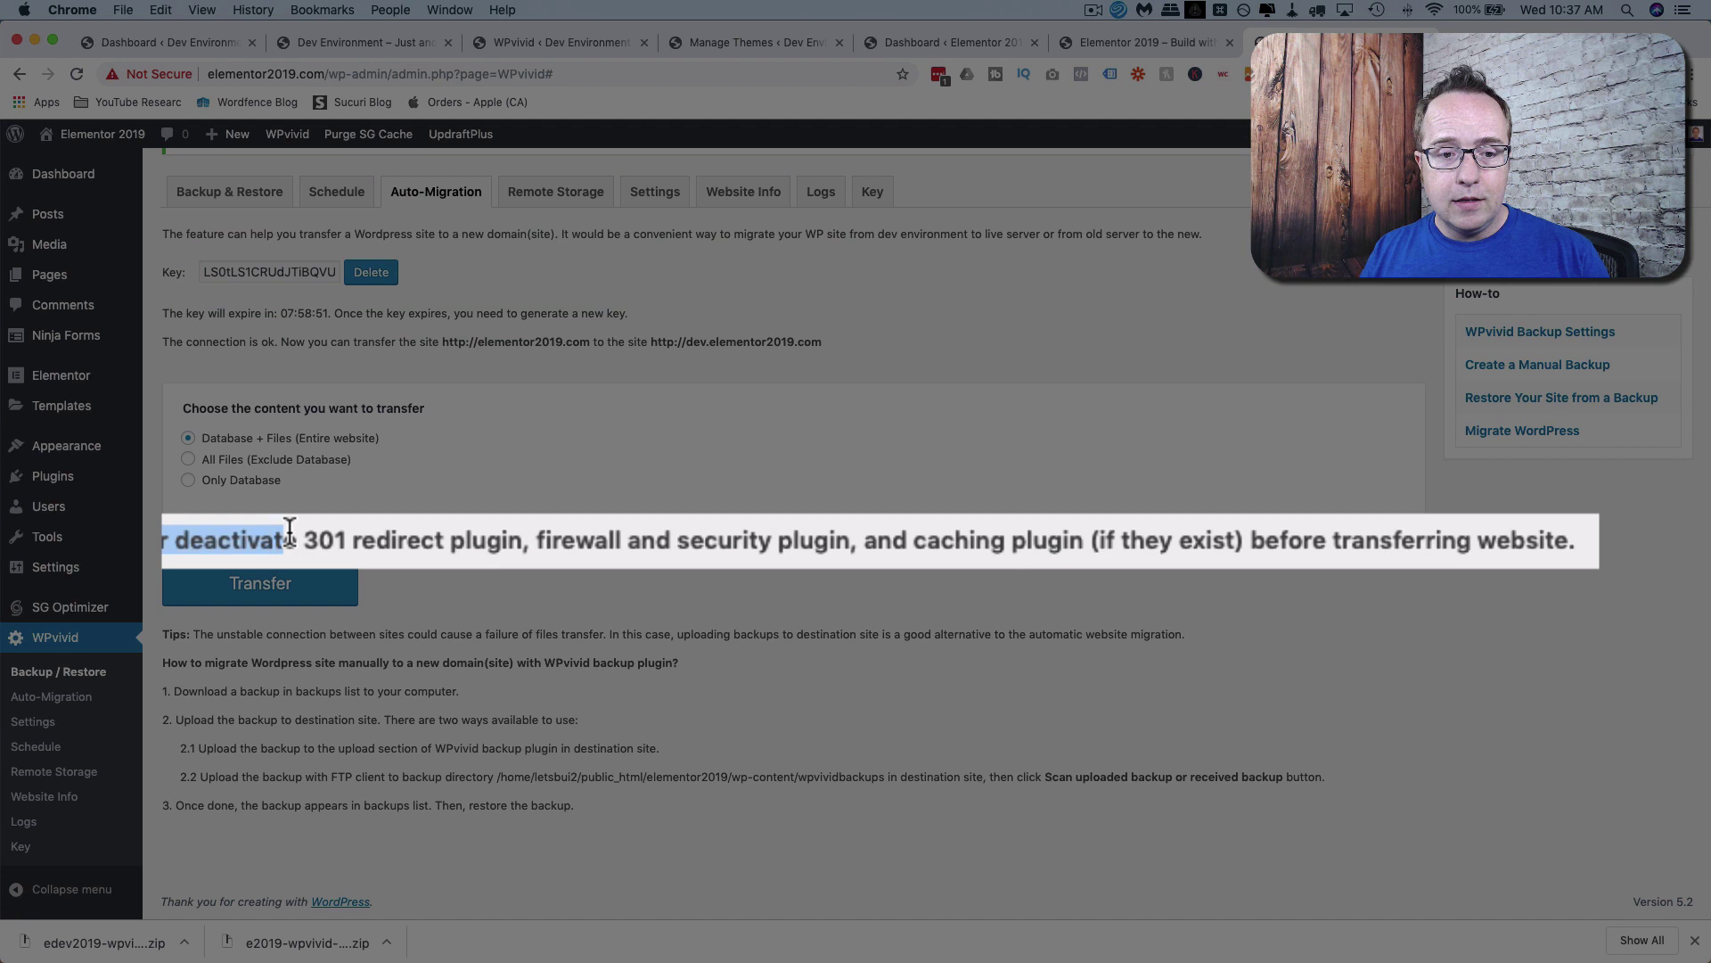
left_click_drag(289, 528, 1082, 555)
left_click(1082, 554)
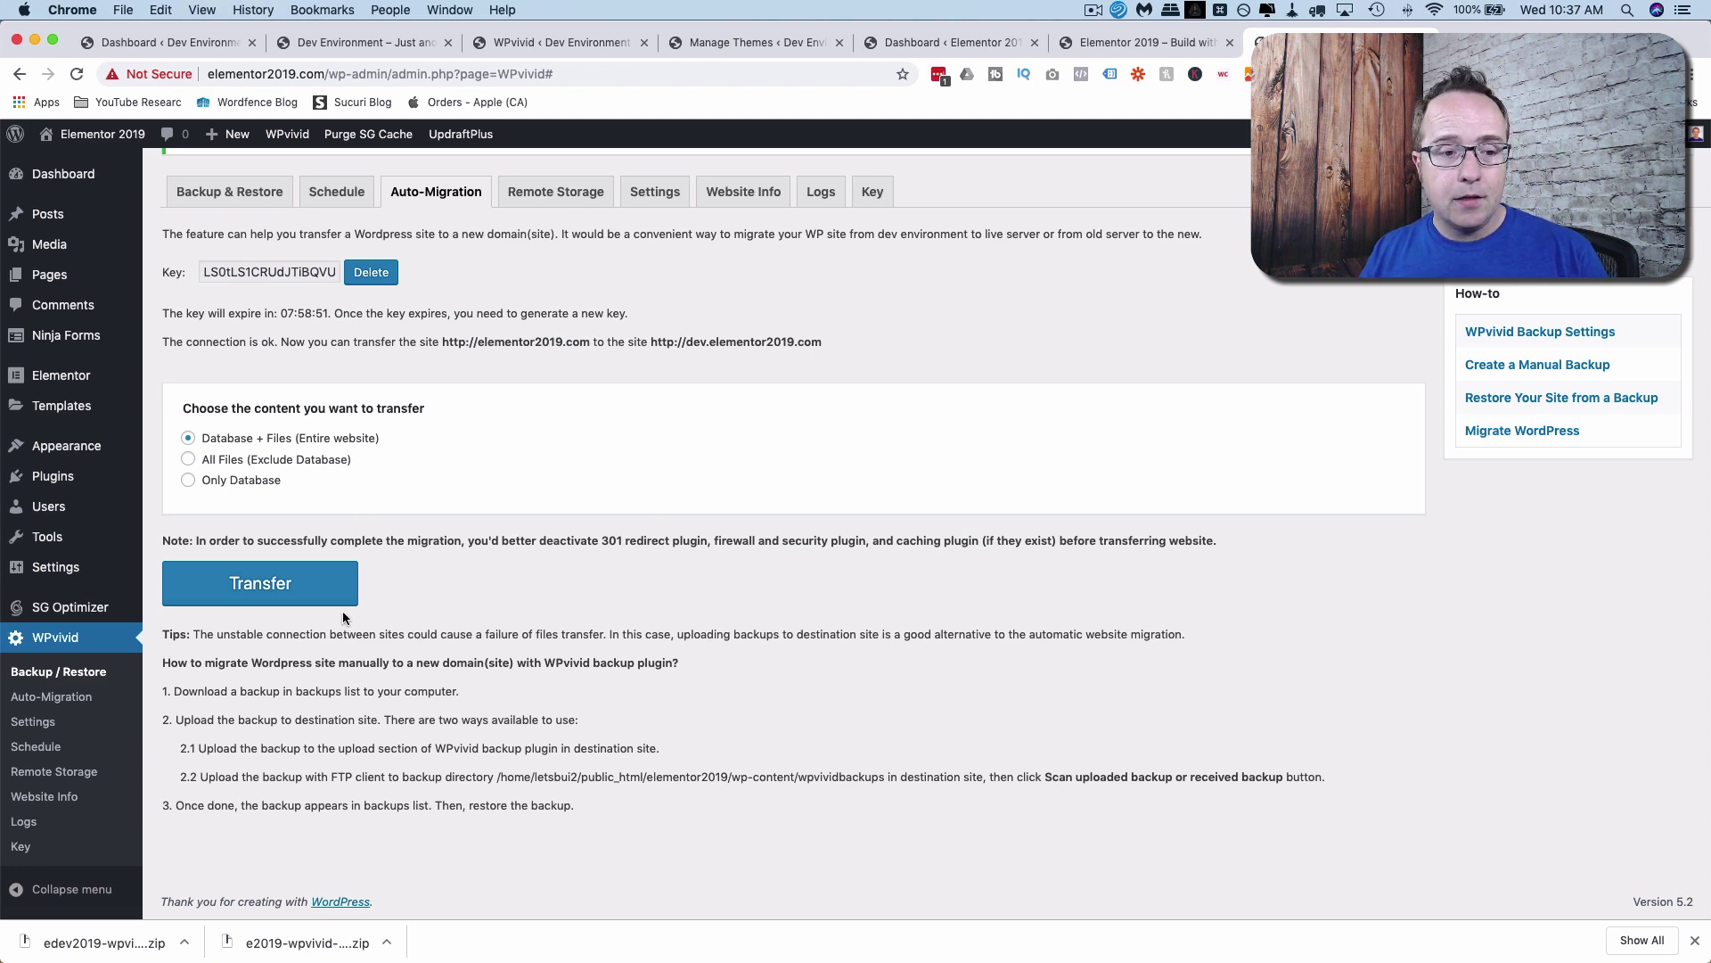
left_click(279, 596)
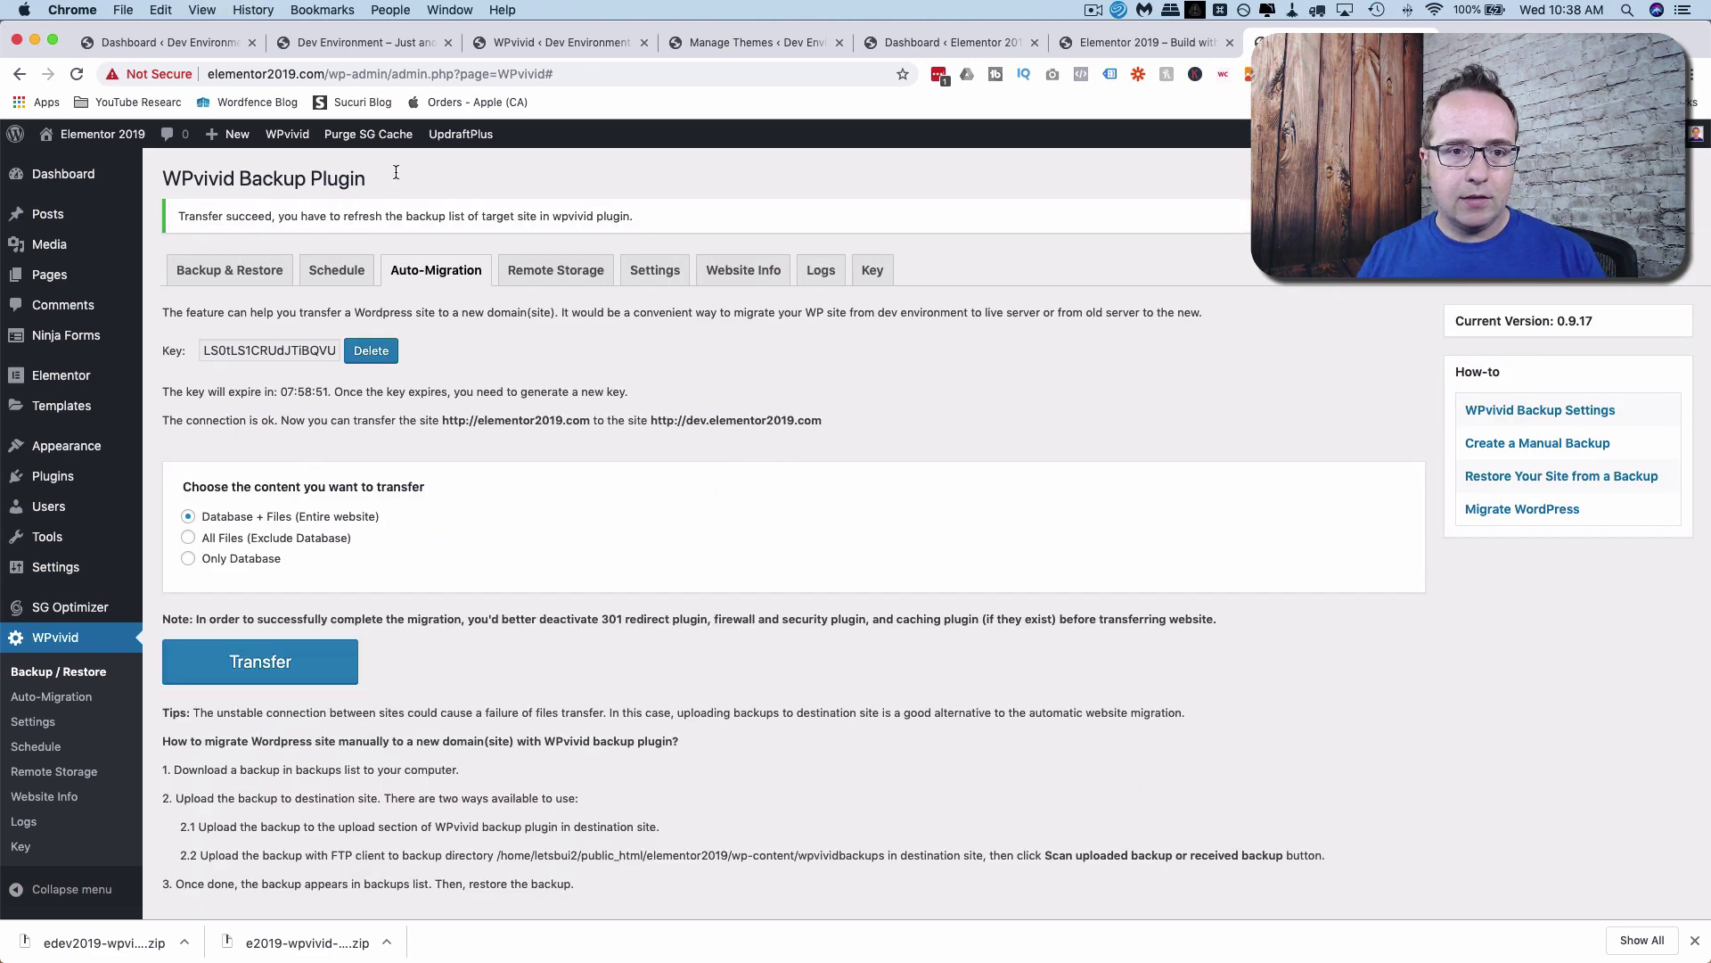
Reload the dev site's backup list to reveal the received May 08, 2019 17:37 migration backup.
left_click(516, 42)
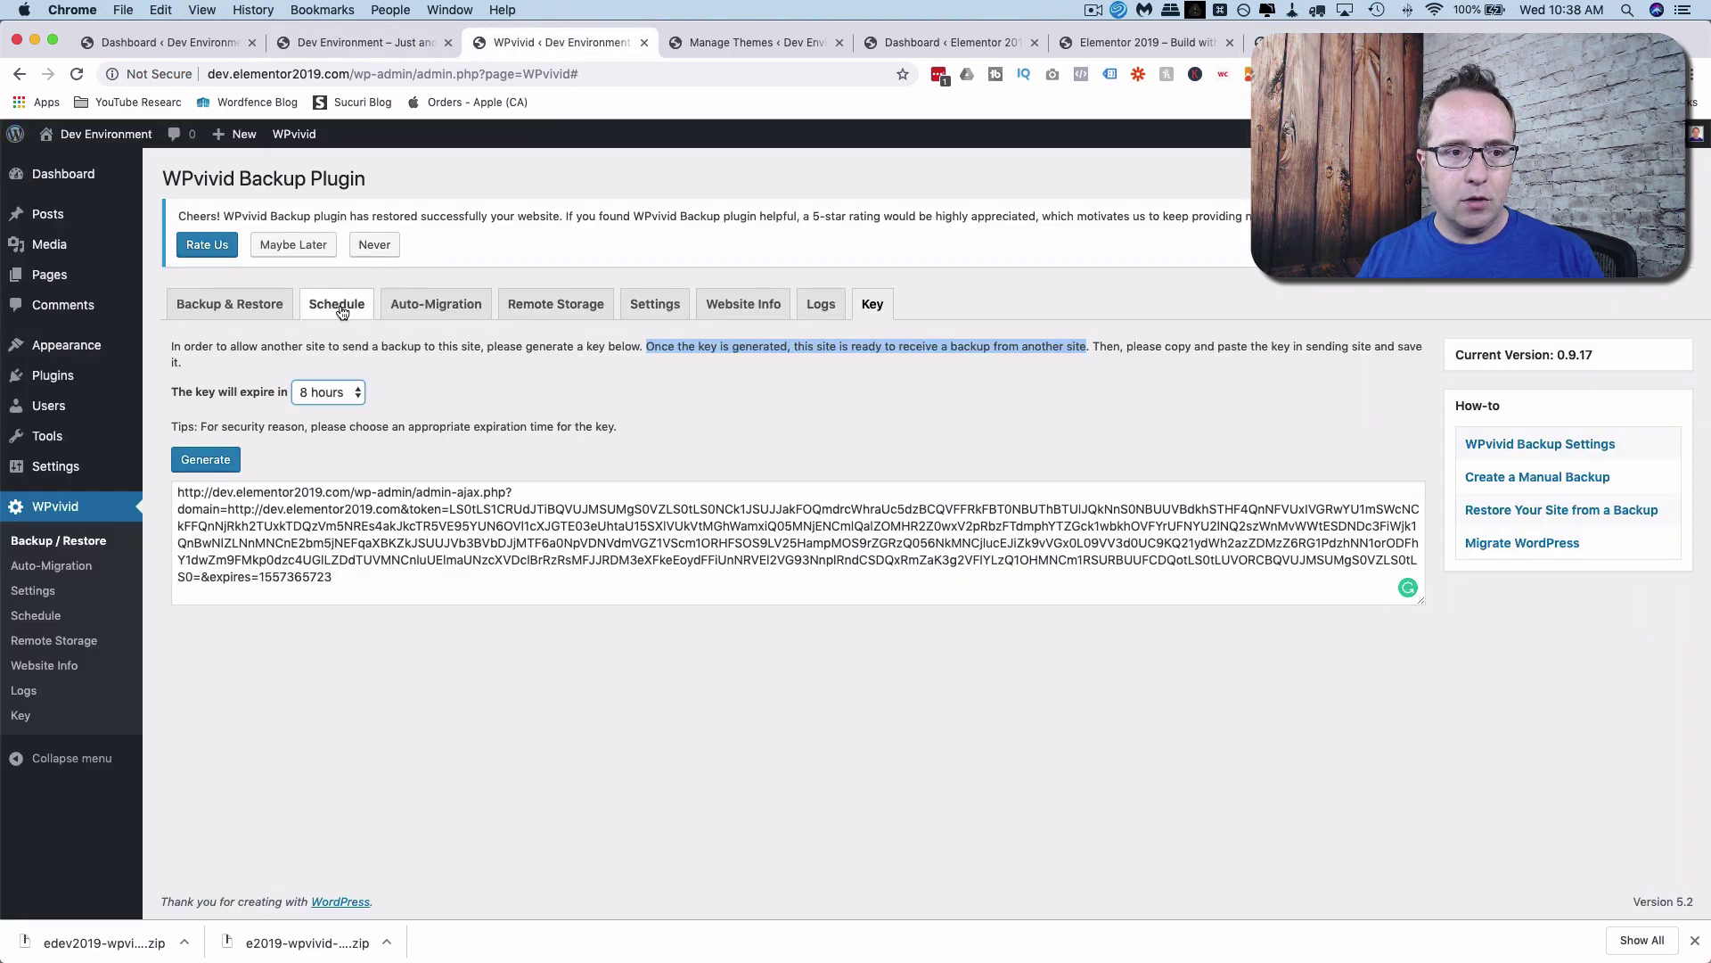
left_click(257, 310)
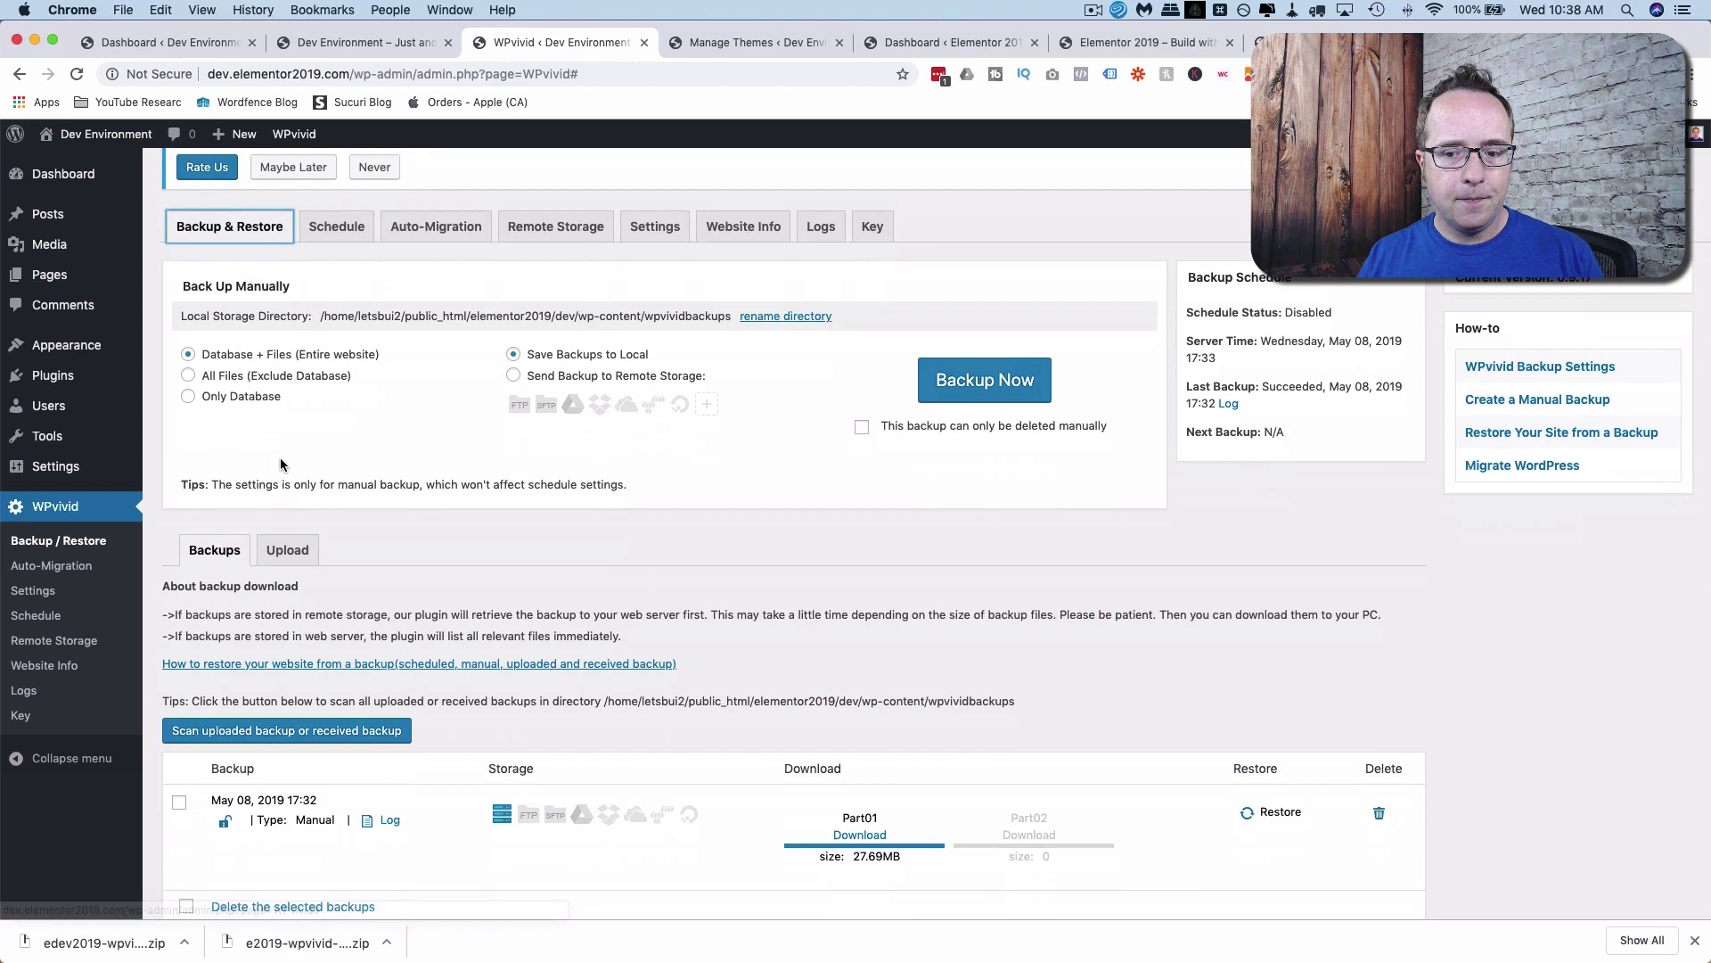
scroll(281, 464, "down", 2)
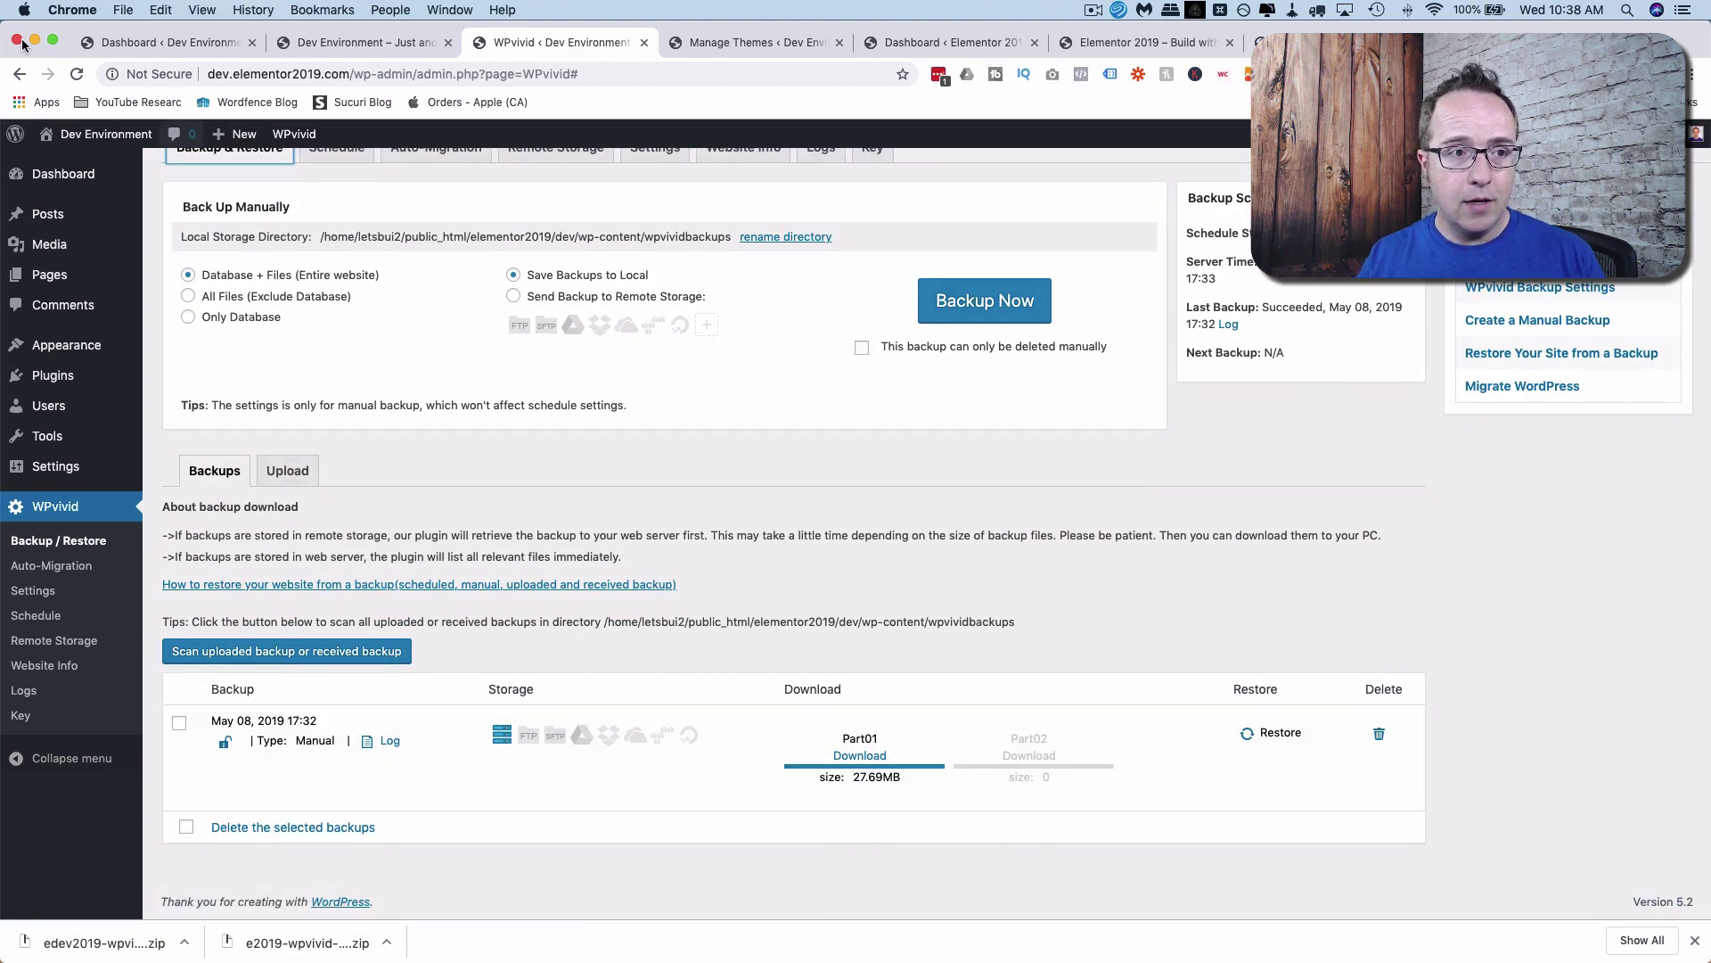
left_click(76, 74)
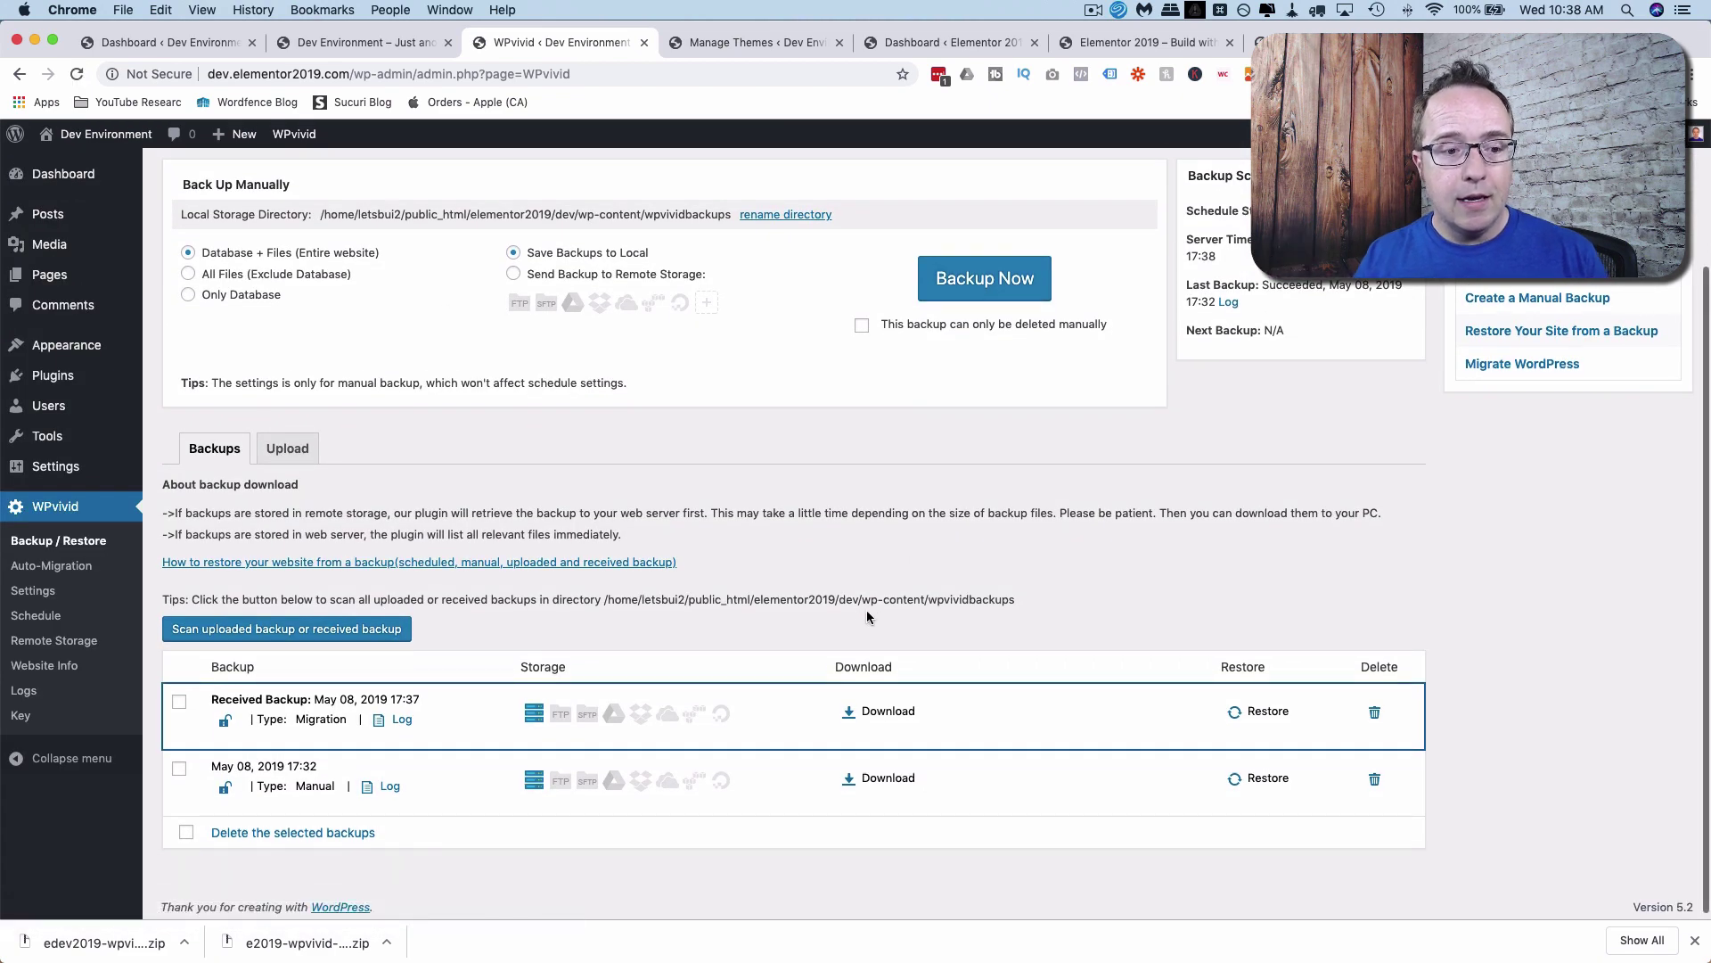
left_click_drag(209, 699, 311, 699)
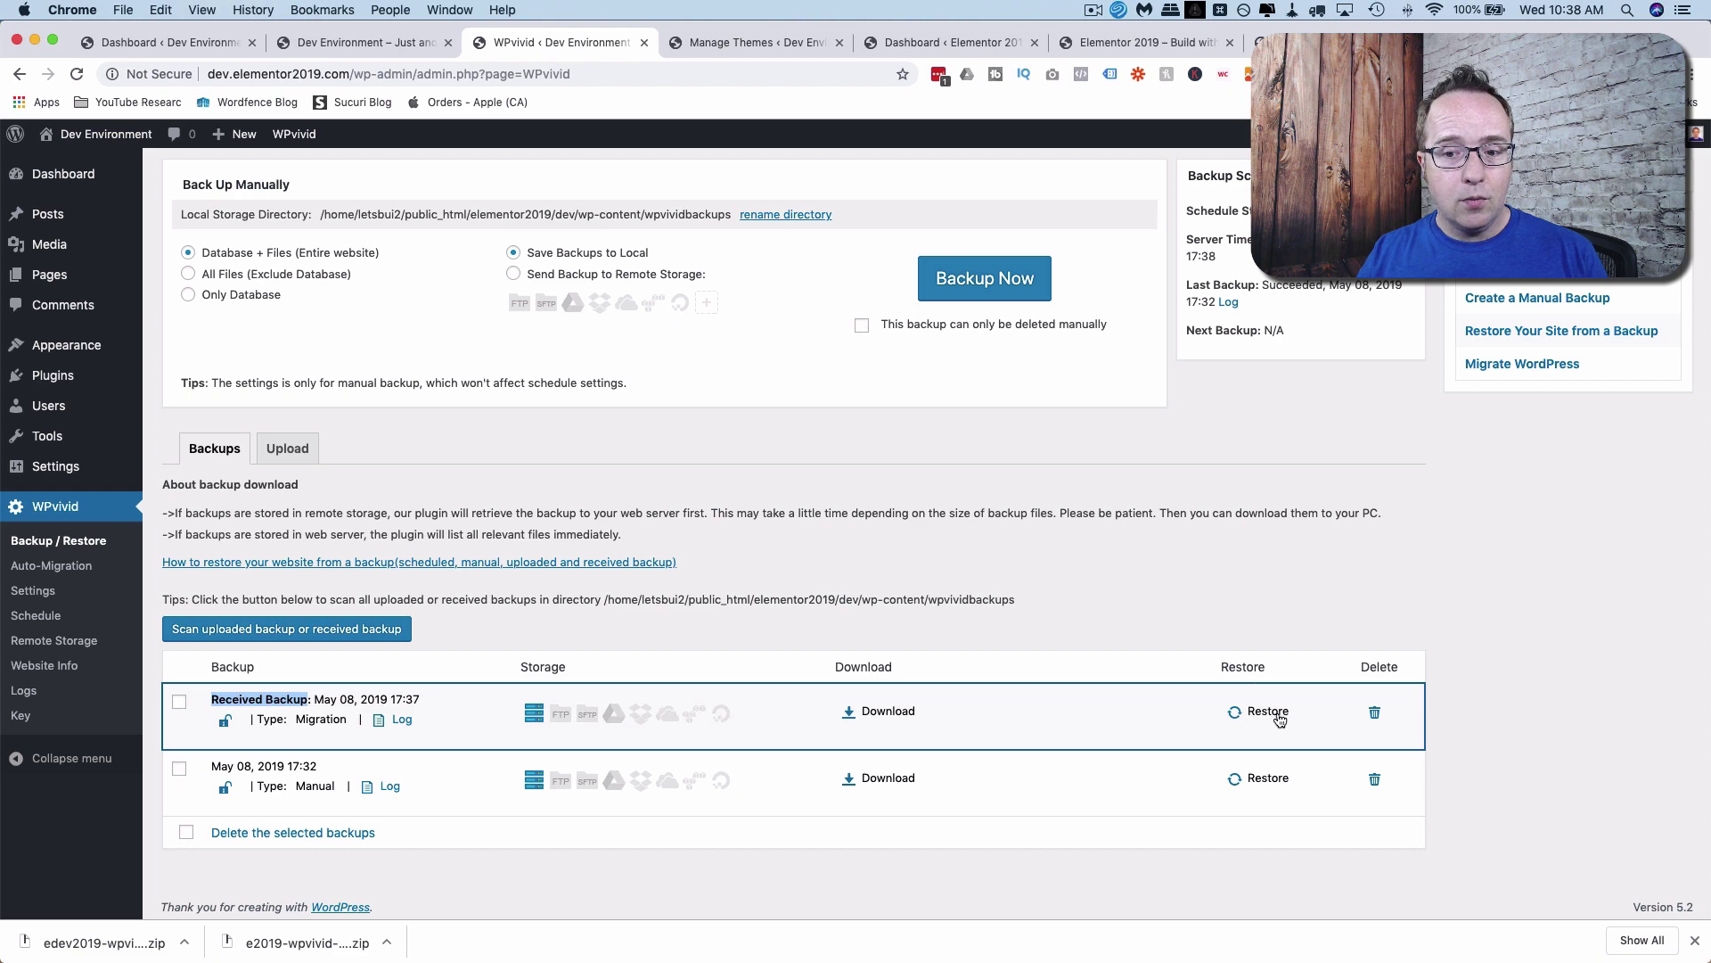
Reload the dev site's front page, then return to the WPvivid backup page.
left_click(408, 47)
left_click(79, 74)
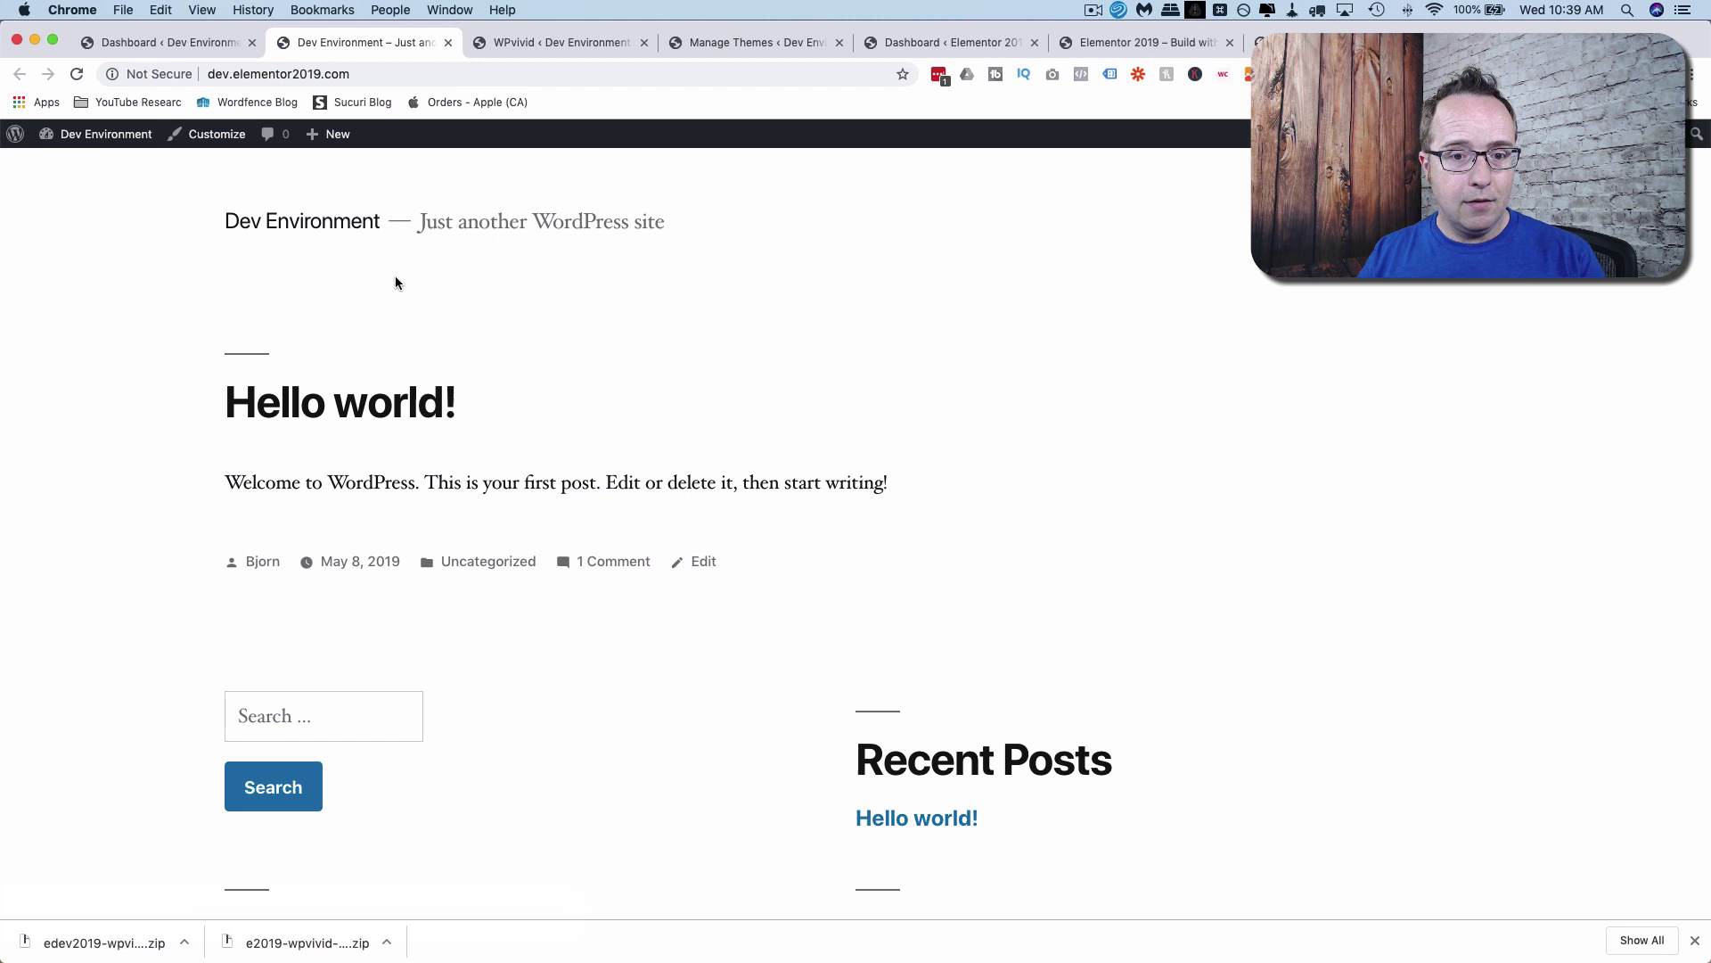
left_click(548, 43)
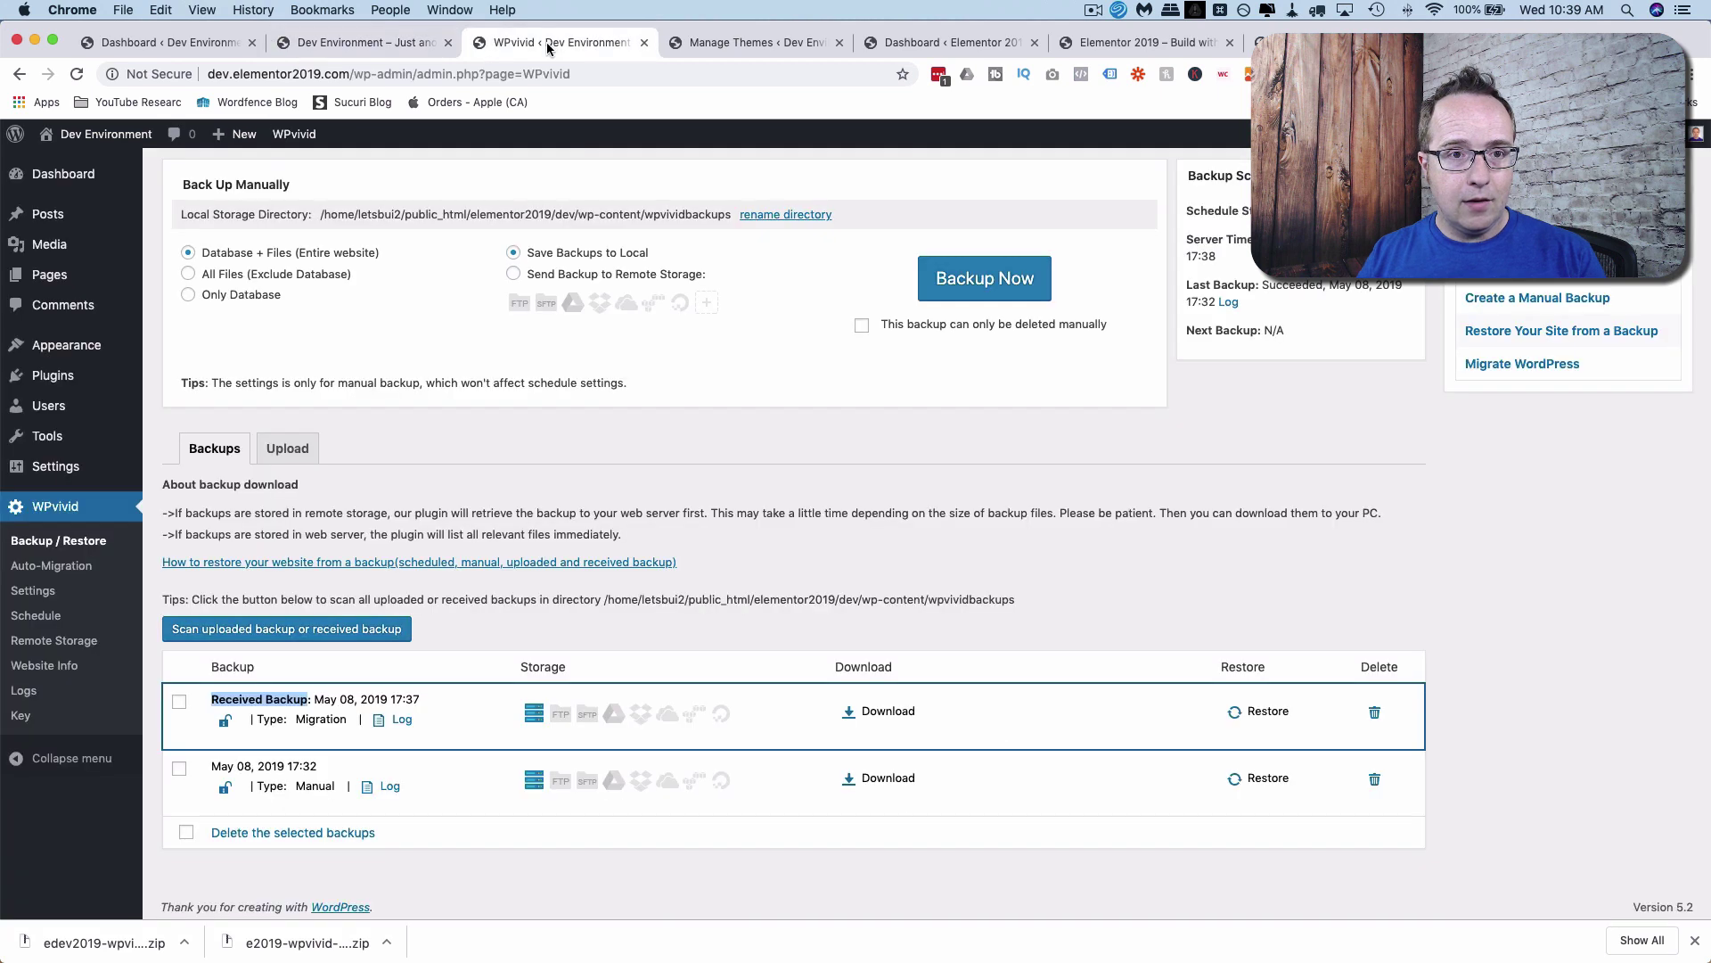
Restore the received May 08, 2019 17:37 backup with the original domain (URL) replaced, confirming with OK.
left_click(1261, 711)
left_click(169, 303)
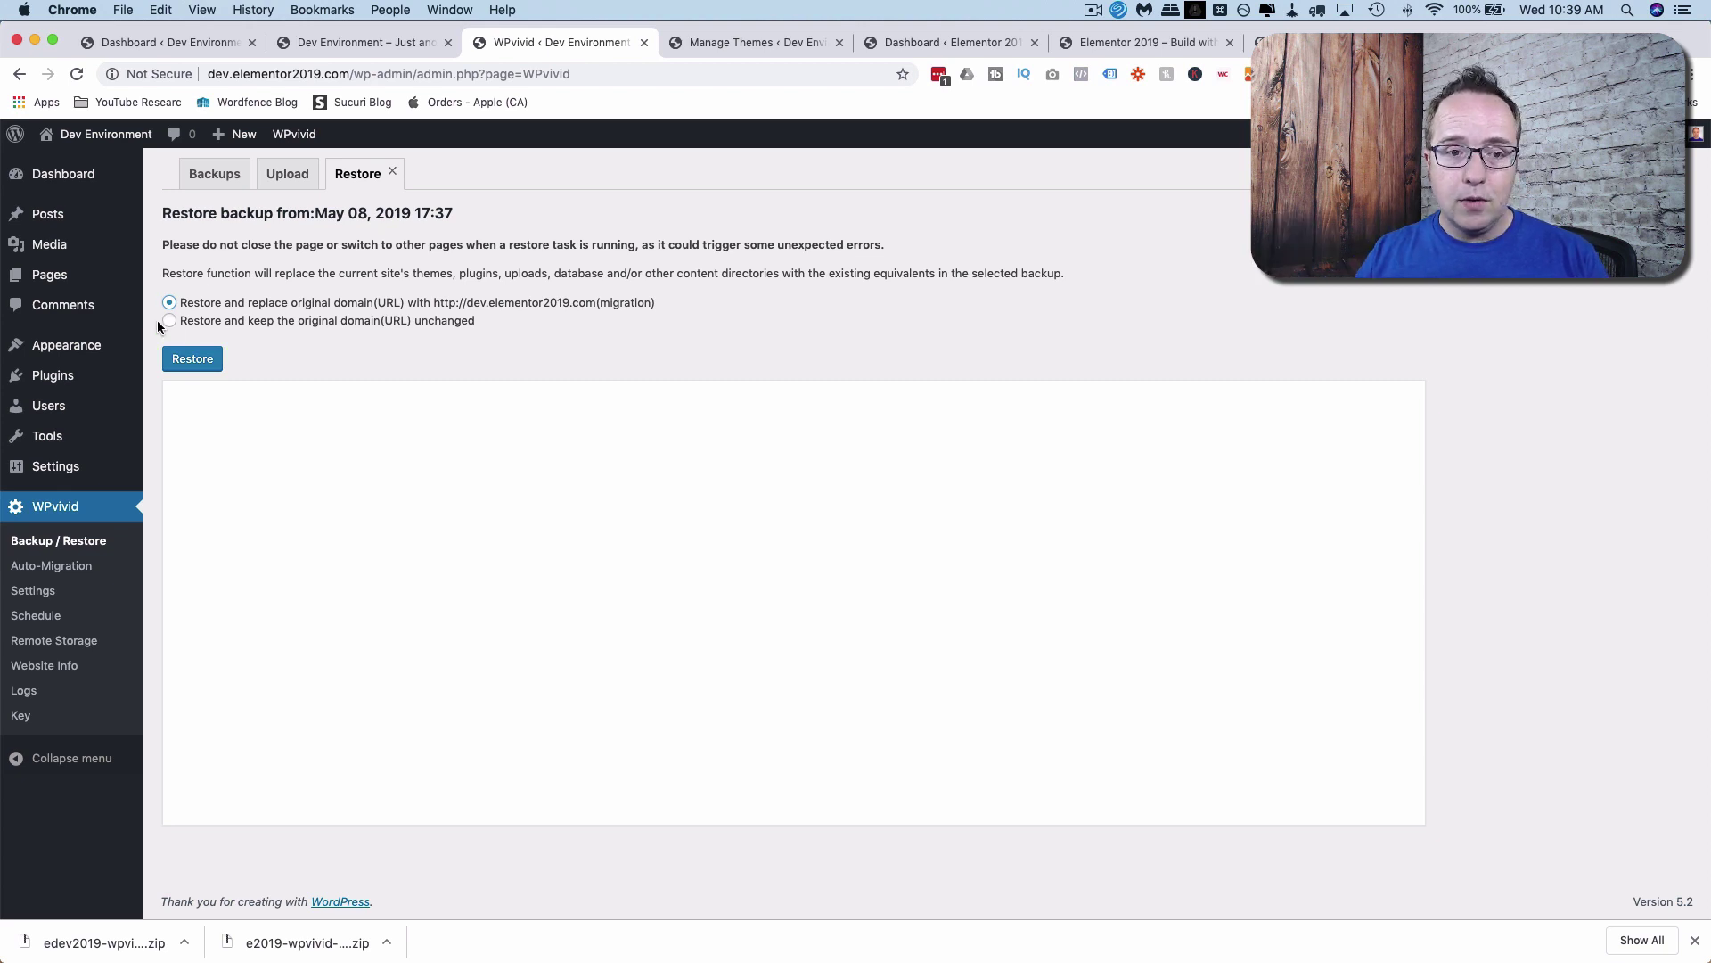
left_click(192, 359)
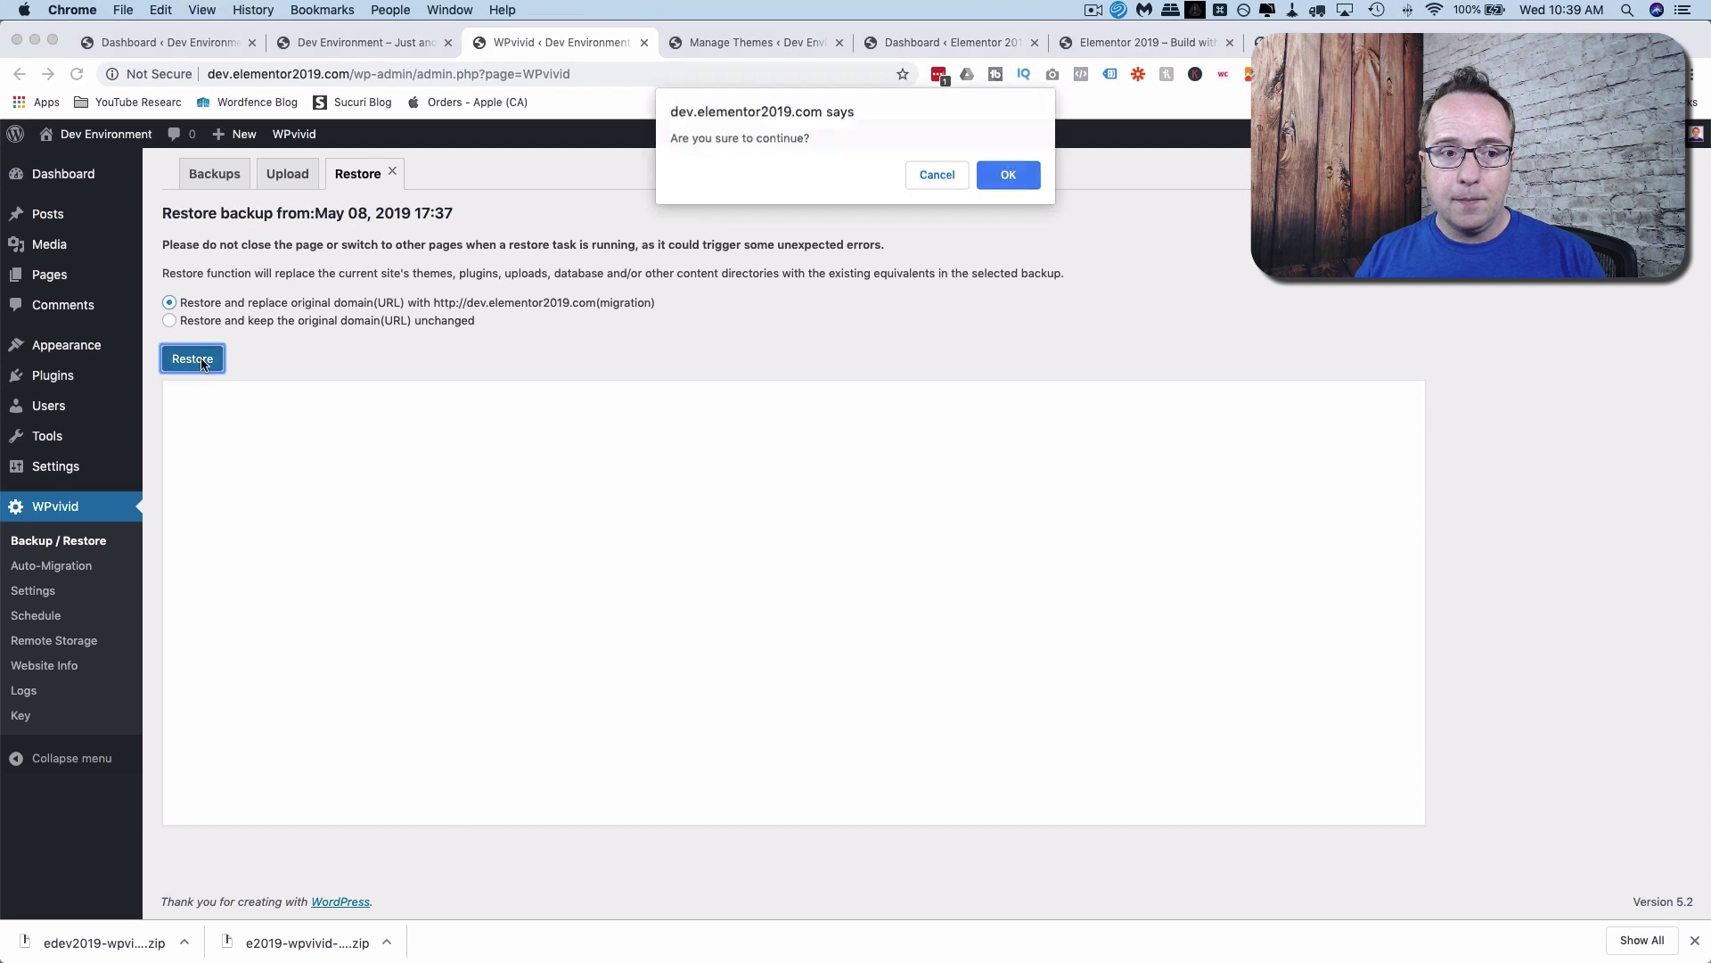
left_click(1008, 175)
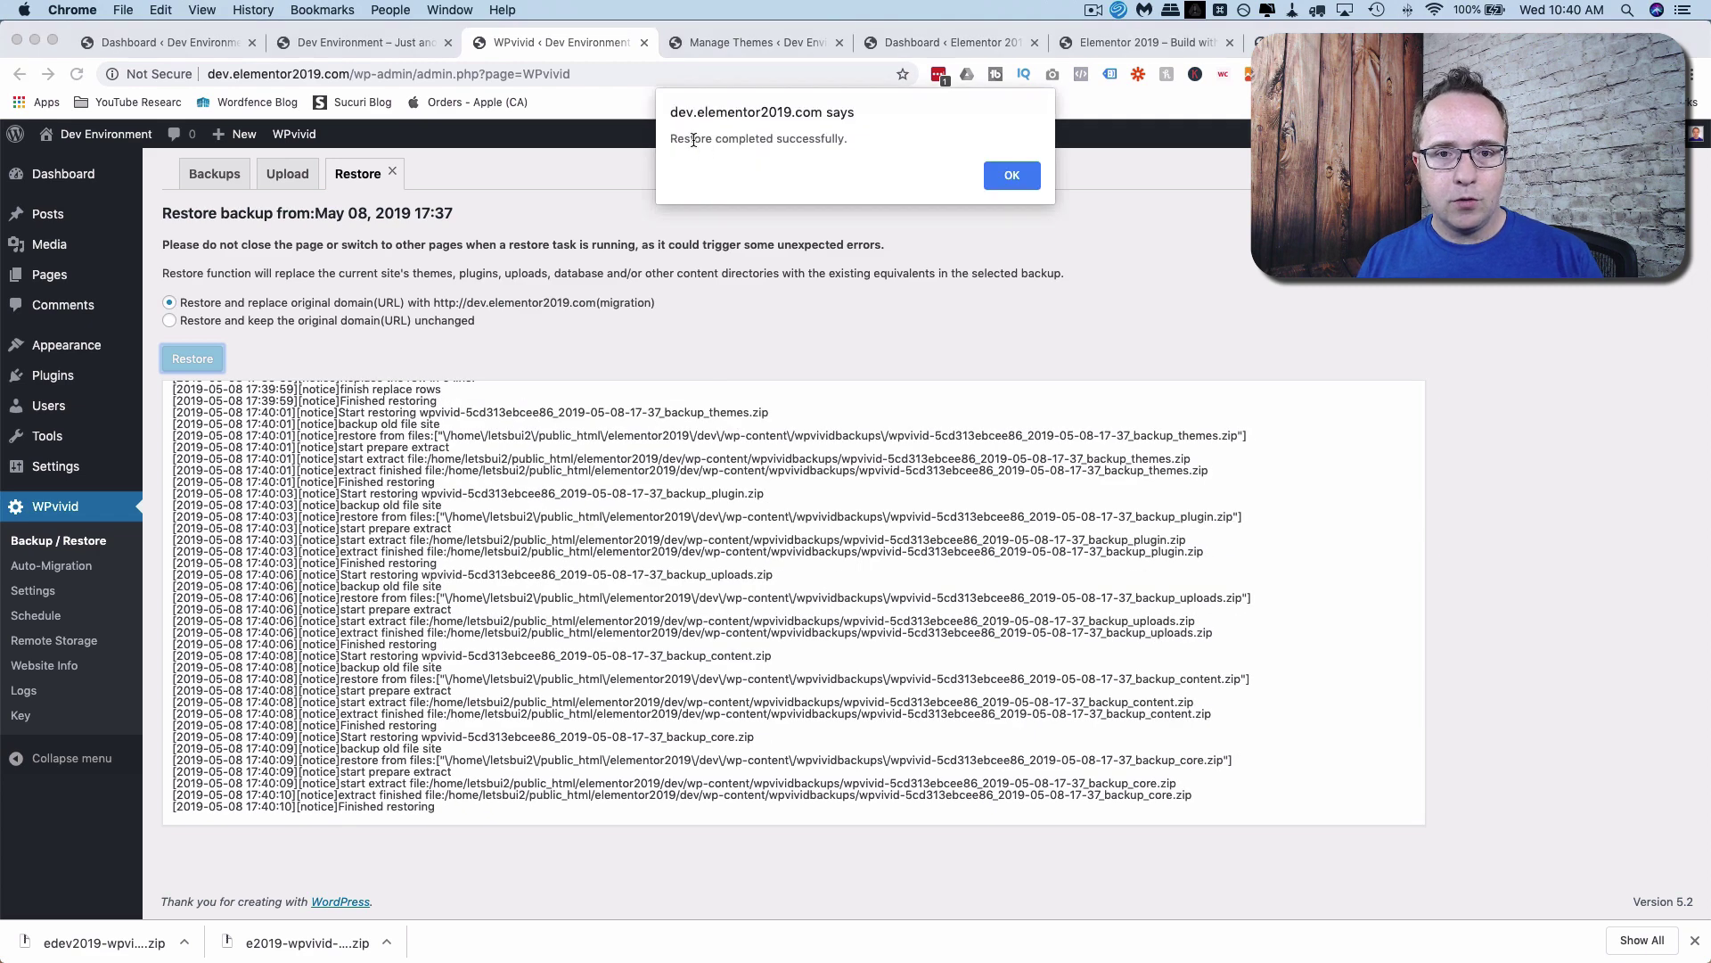
Dismiss the restore alert, log back in, and reload the dev front page to see restored content.
left_click(1010, 177)
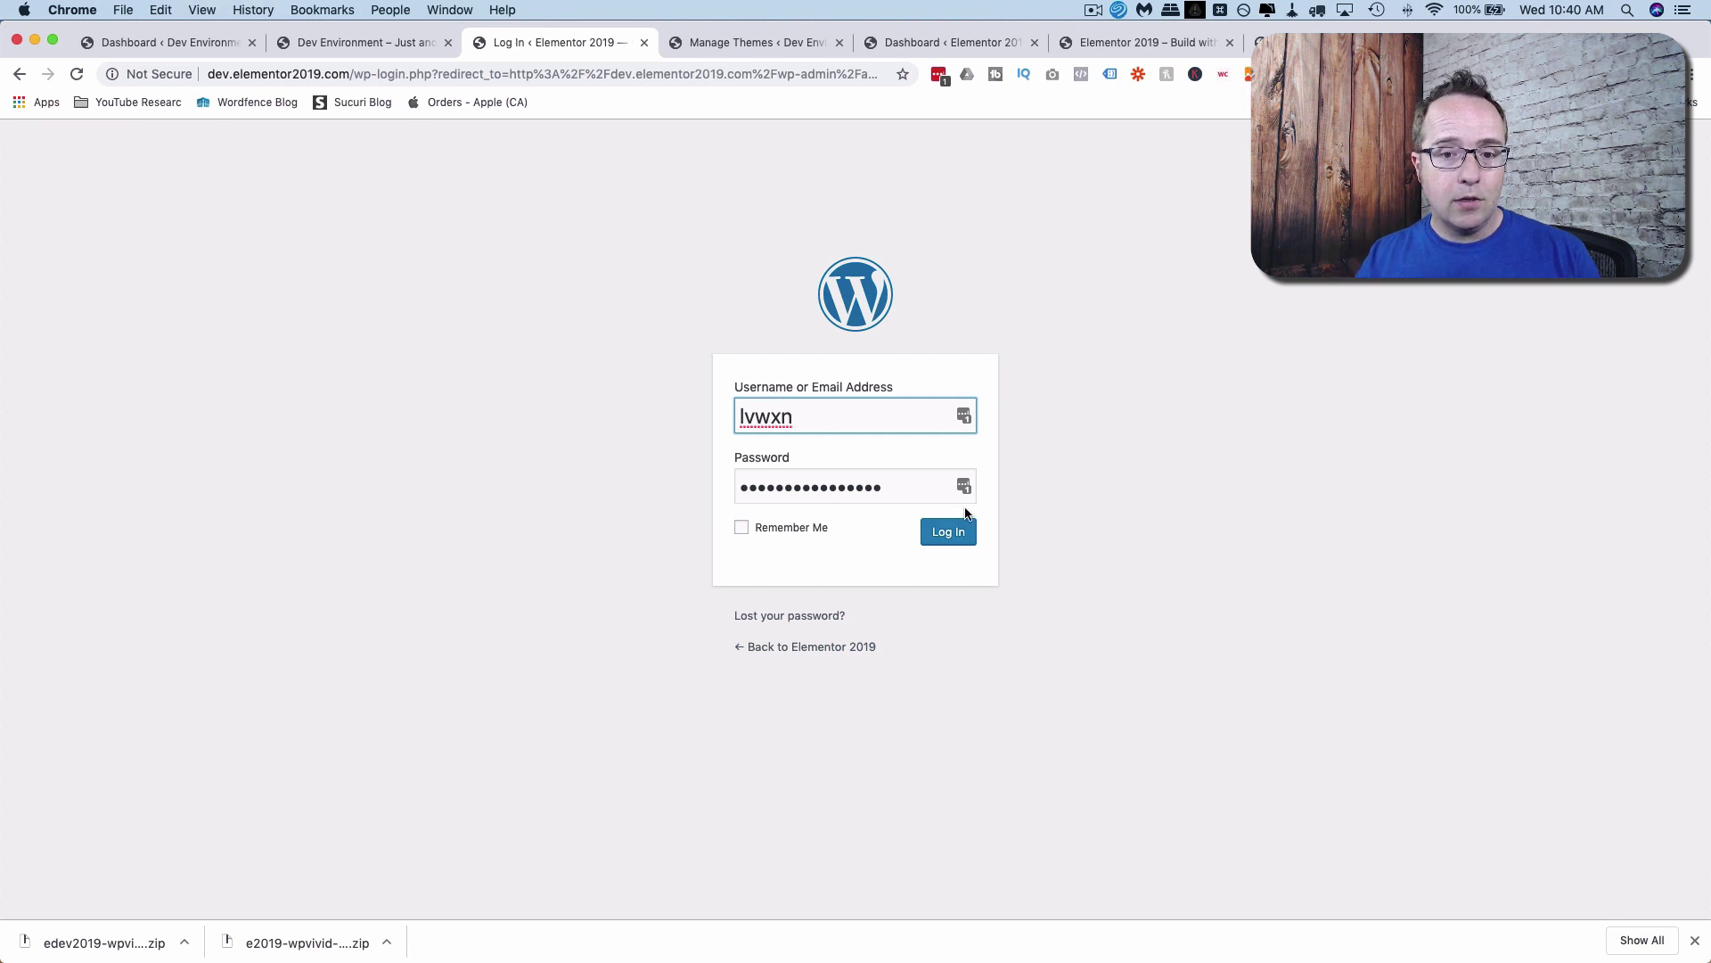
left_click(943, 531)
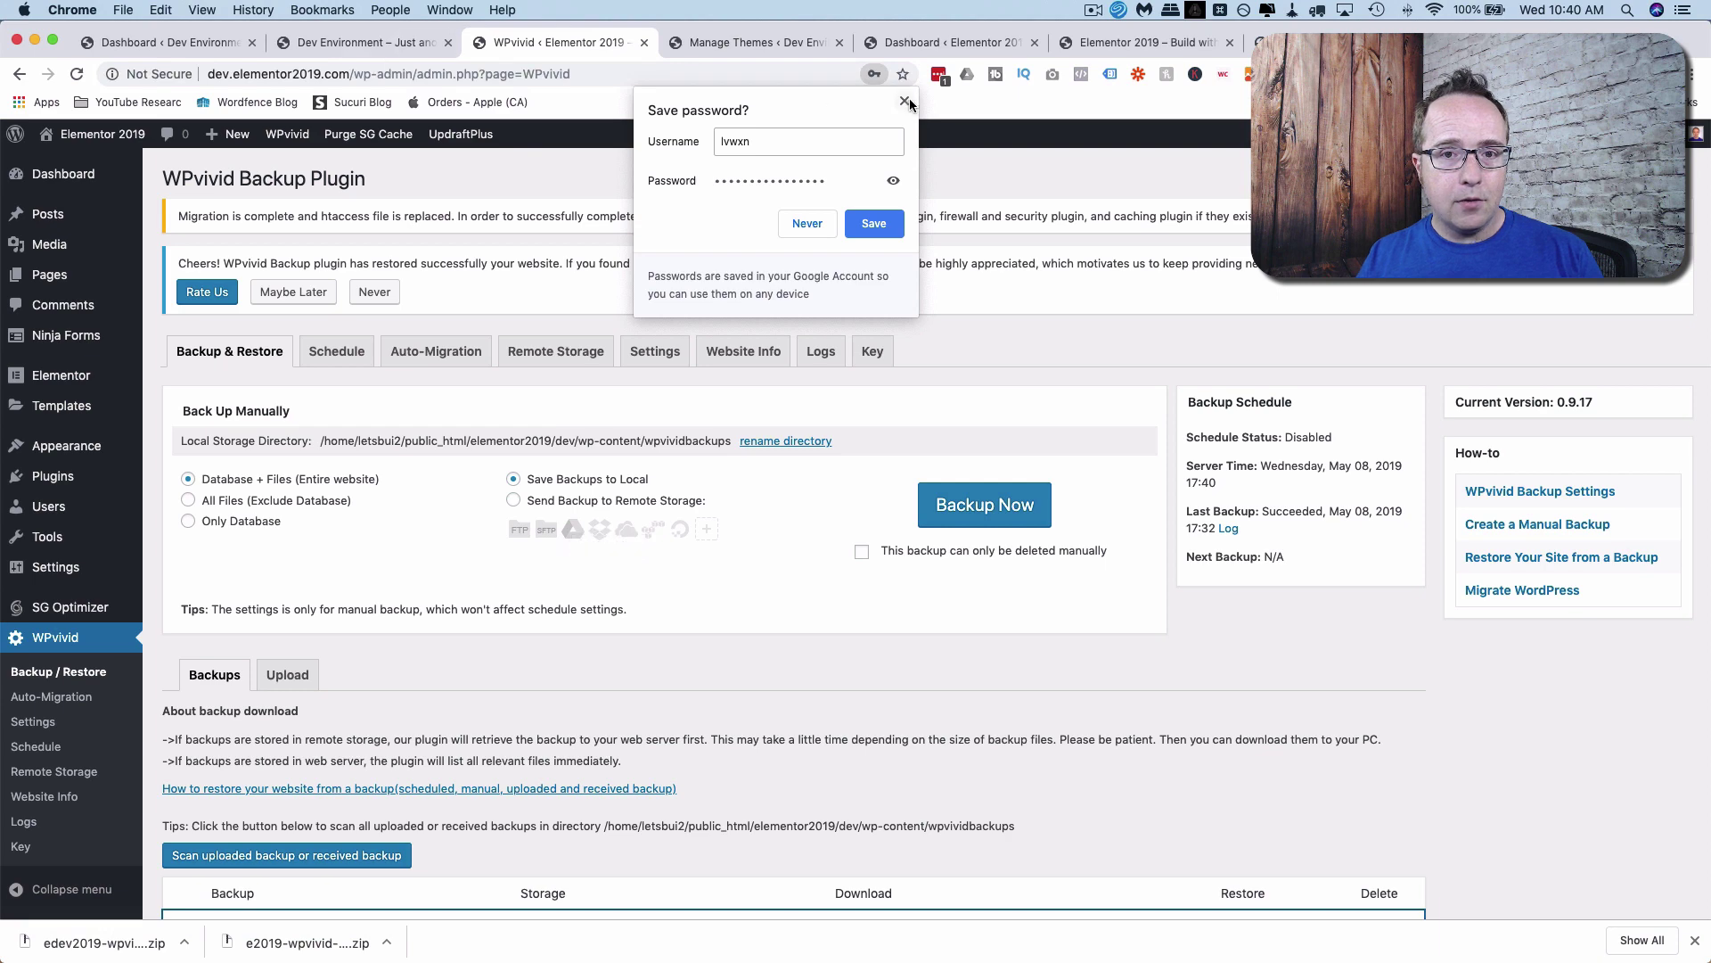
left_click(905, 102)
left_click(383, 45)
left_click(77, 74)
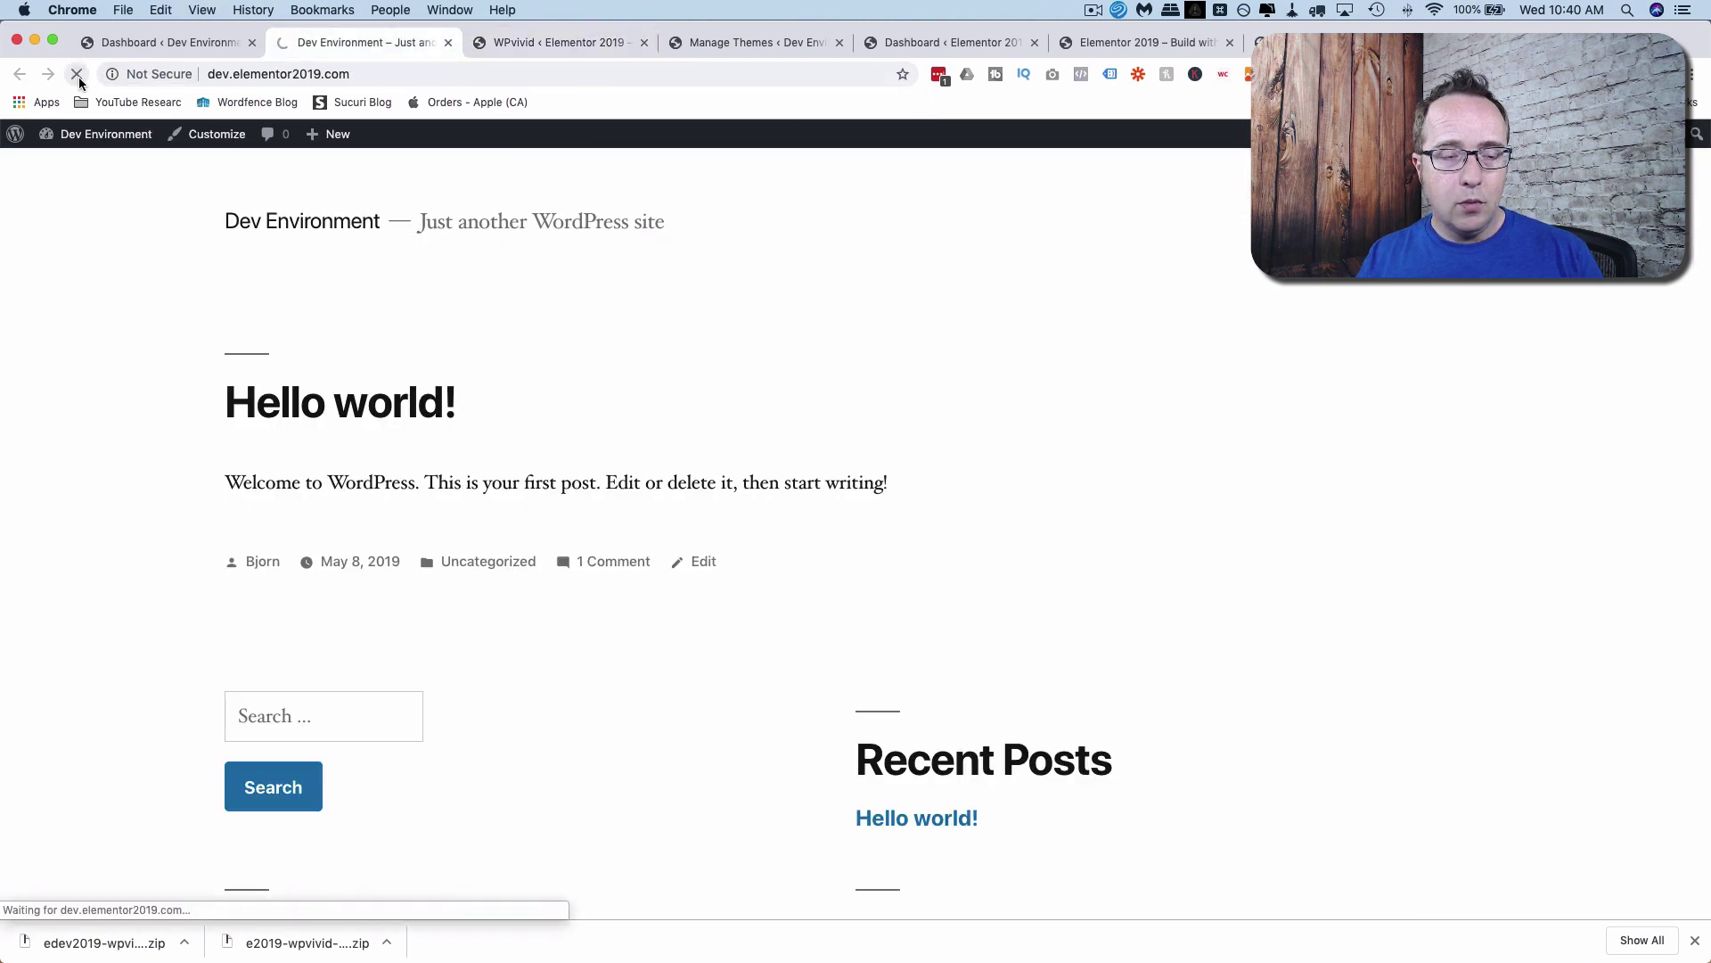
scroll(297, 351, "down", 10)
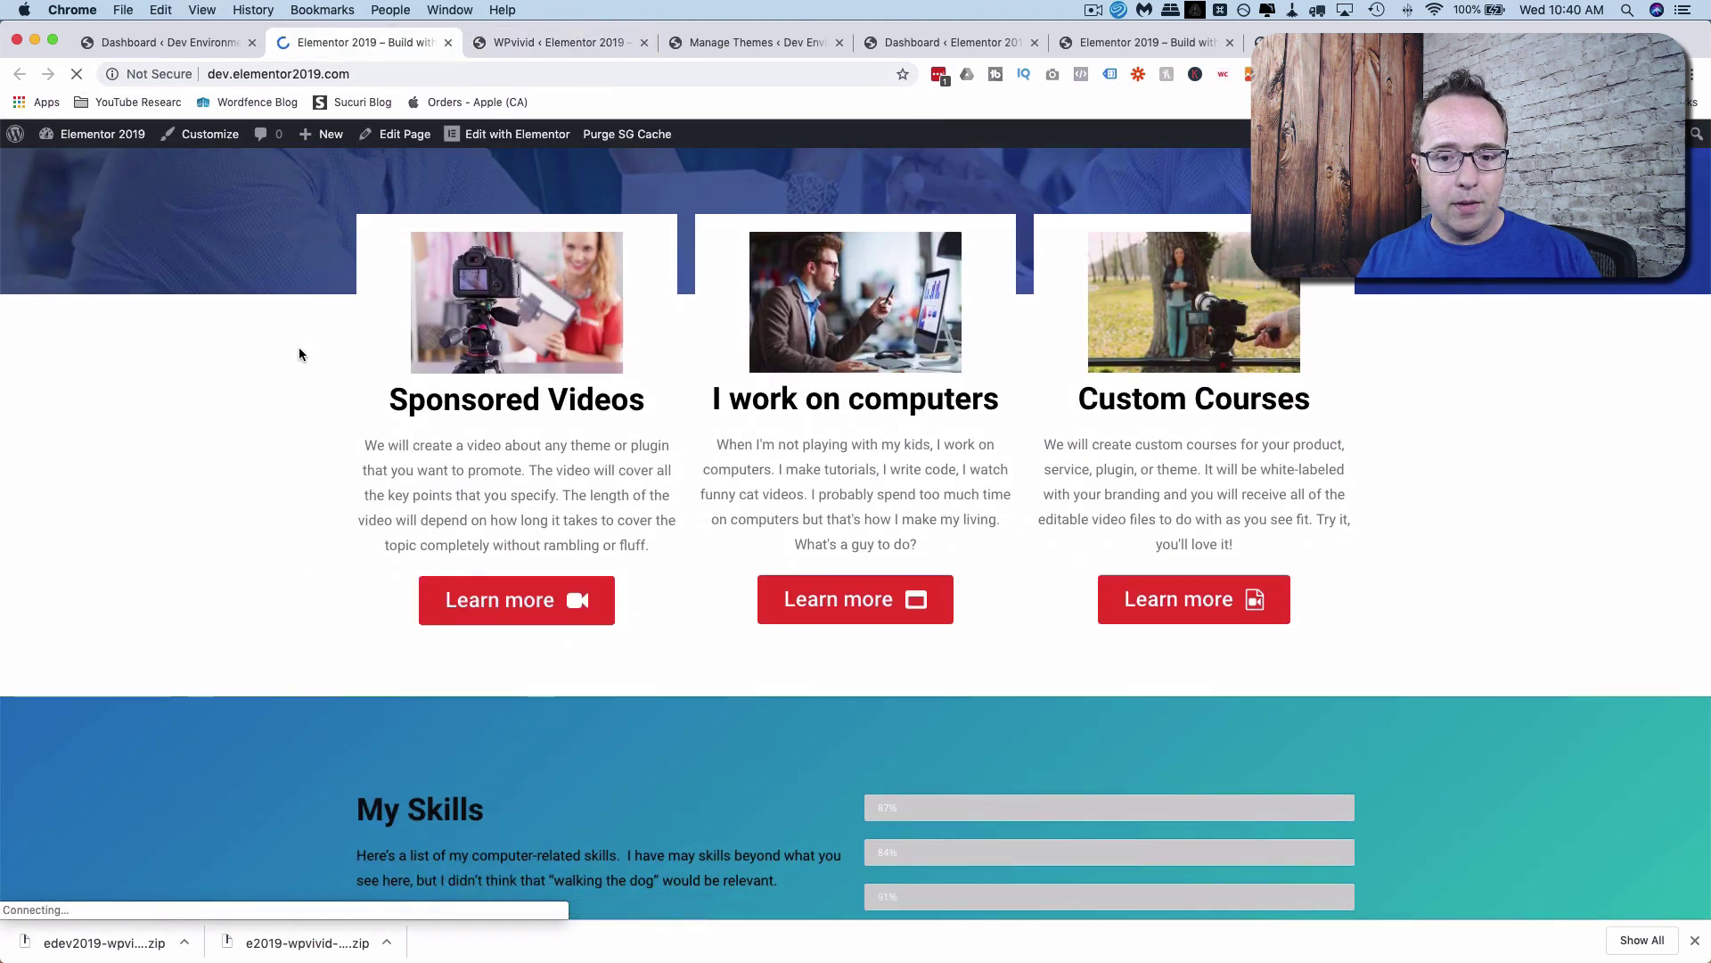
scroll(361, 535, "up", 10)
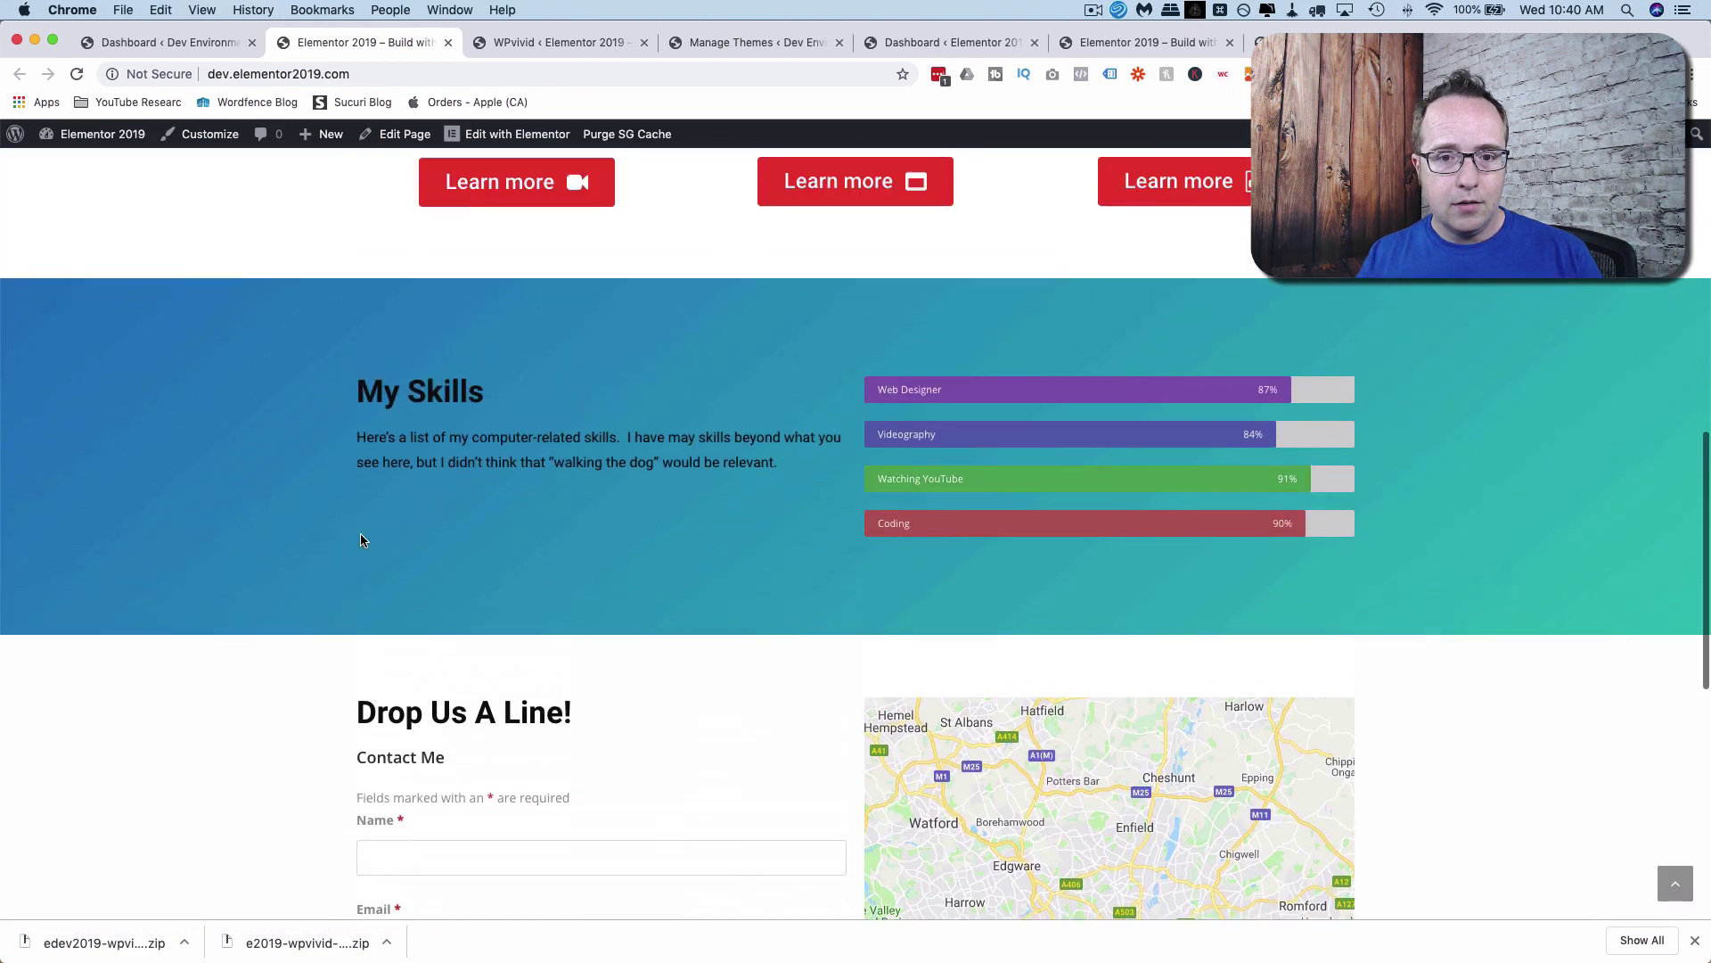
scroll(361, 539, "up", 3)
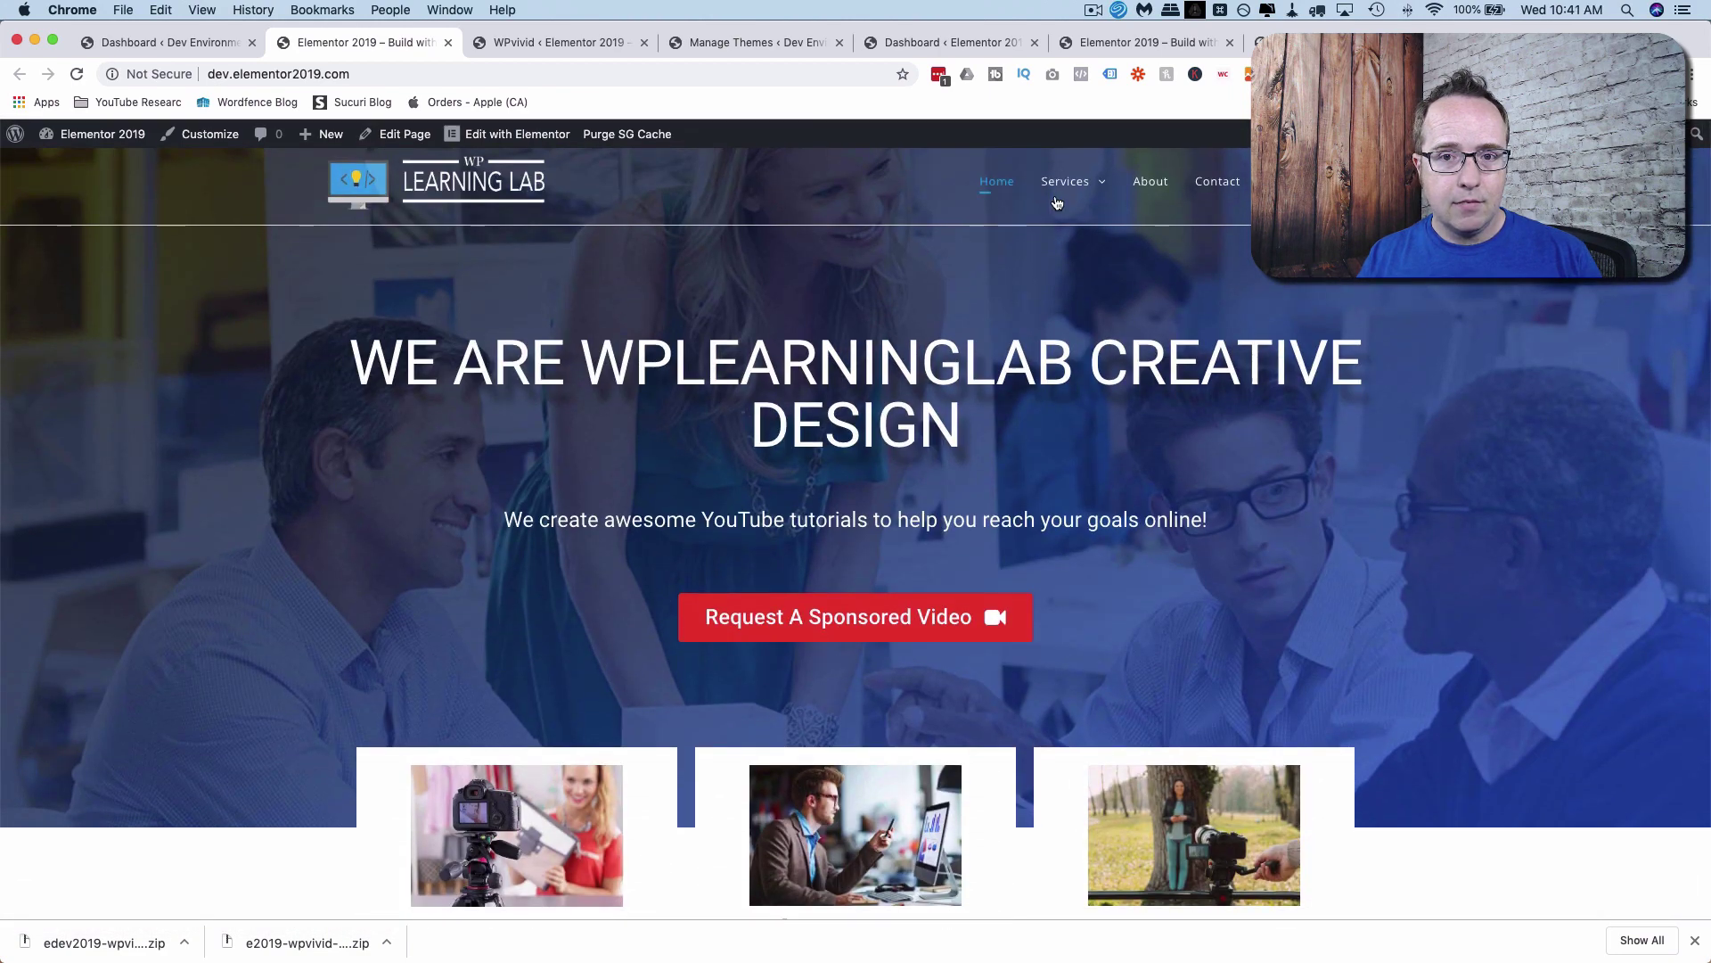
Browse and reload the restored site's About page.
left_click(1164, 191)
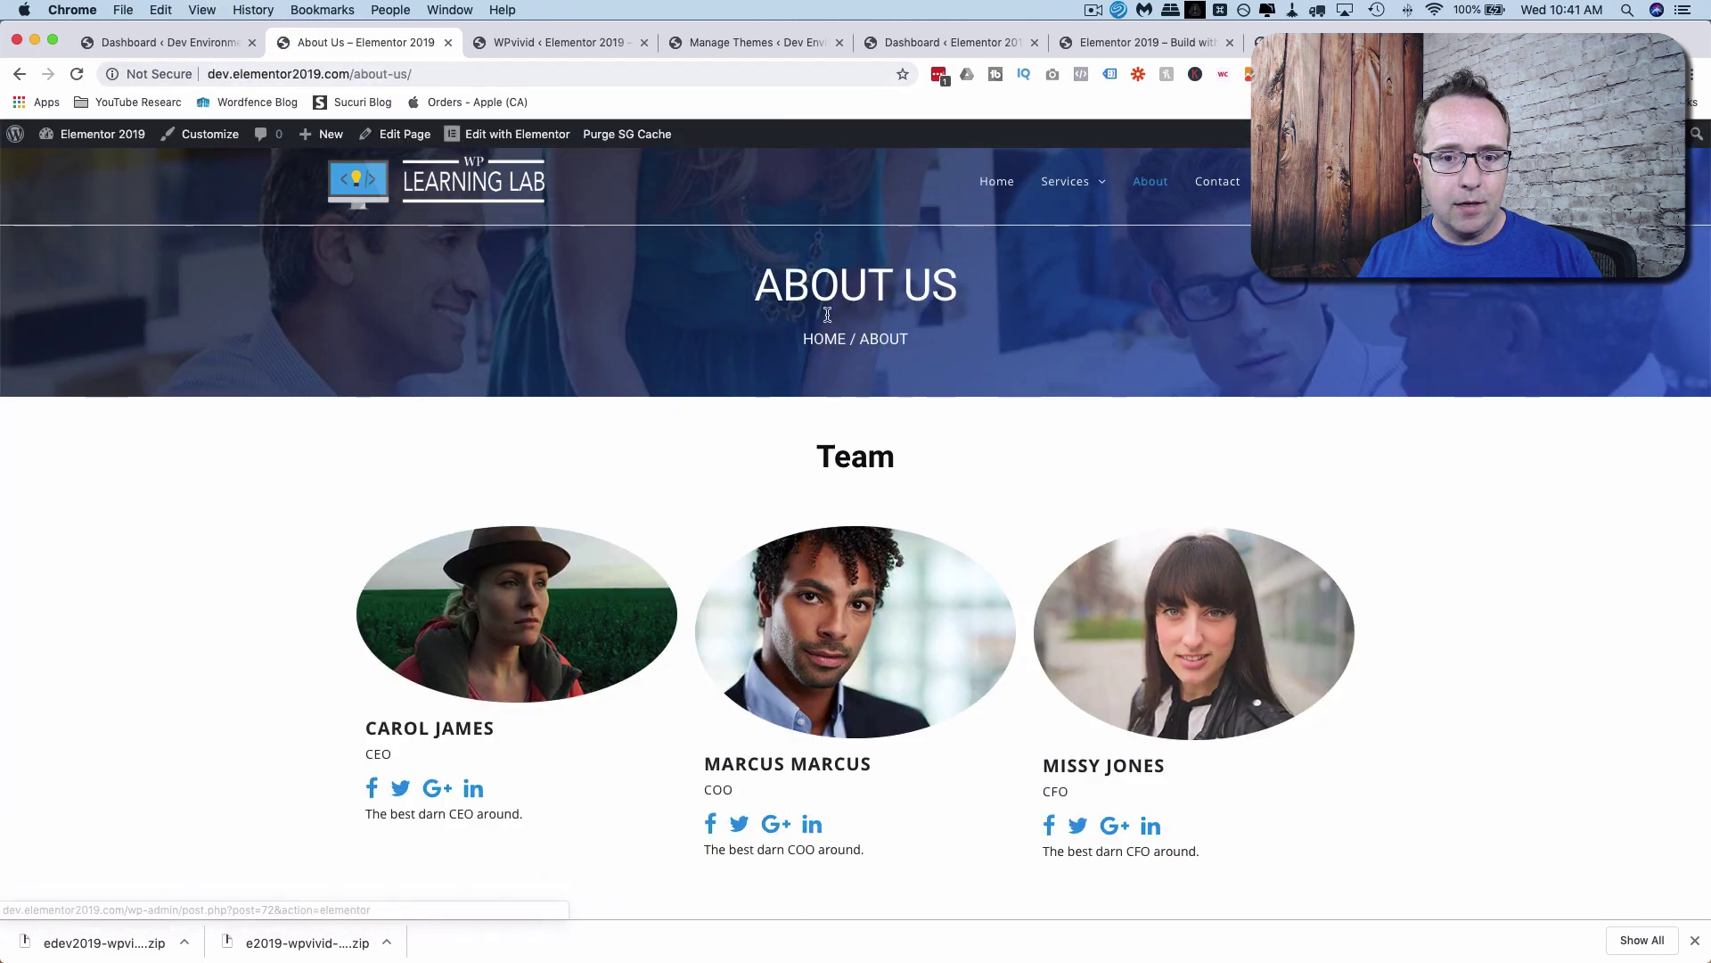
scroll(1180, 396, "down", 4)
scroll(1181, 396, "down", 3)
scroll(1180, 396, "up", 7)
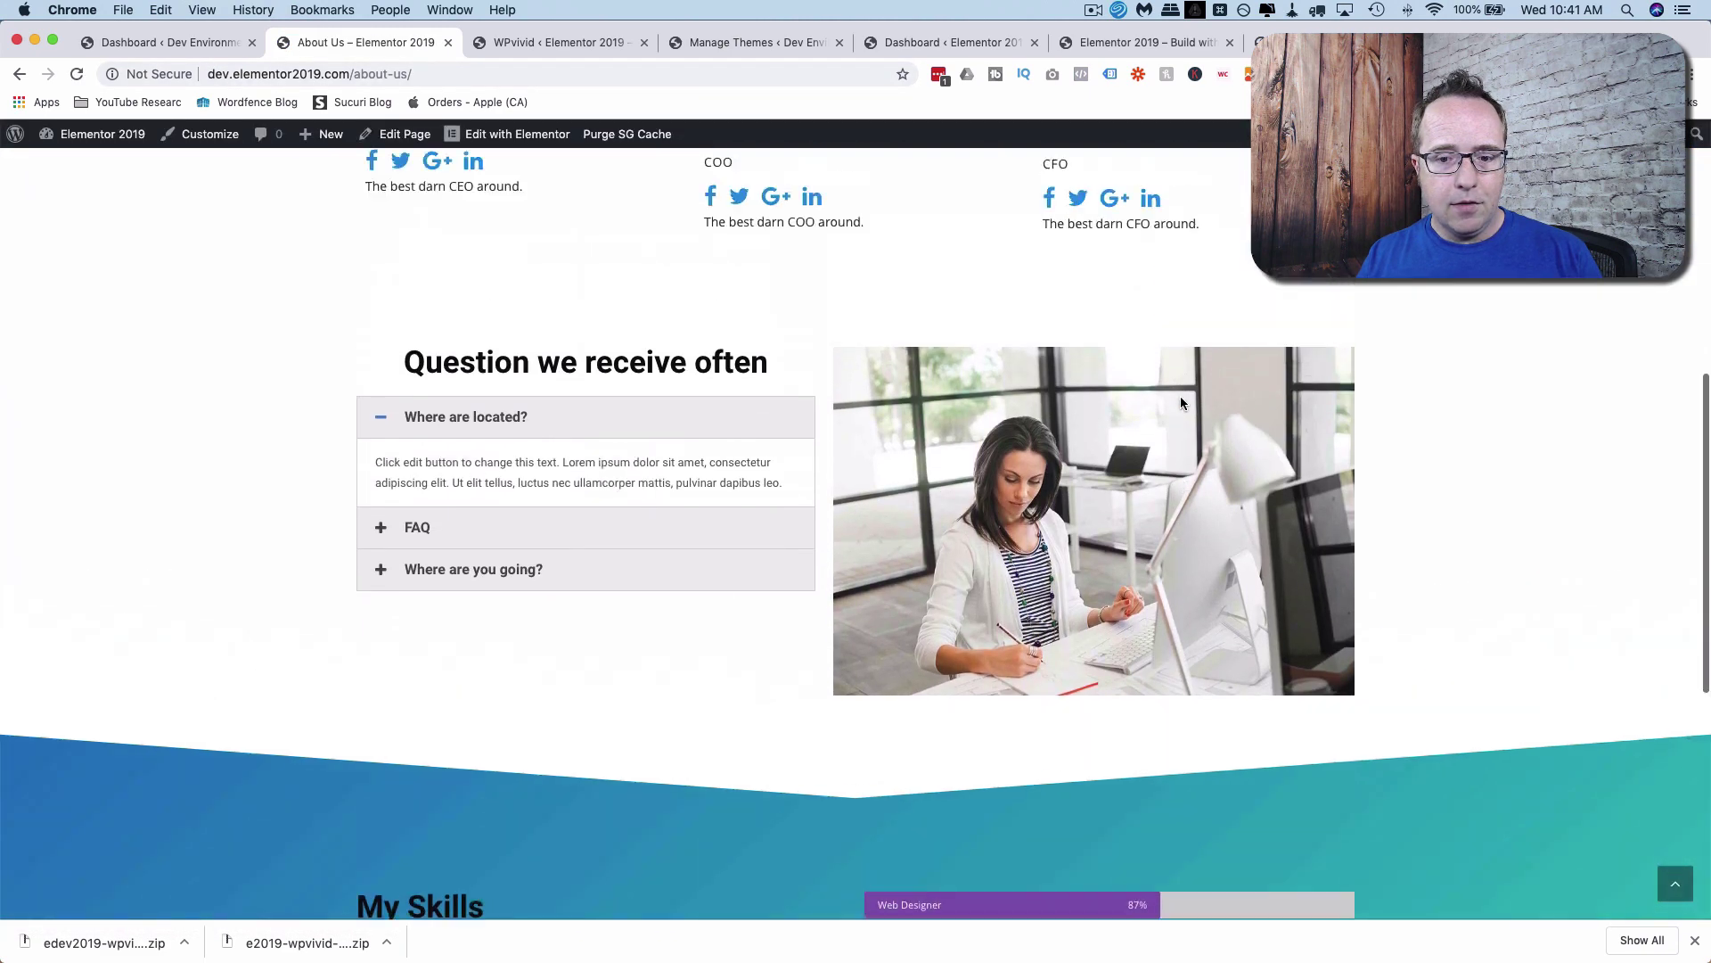
key("super+r")
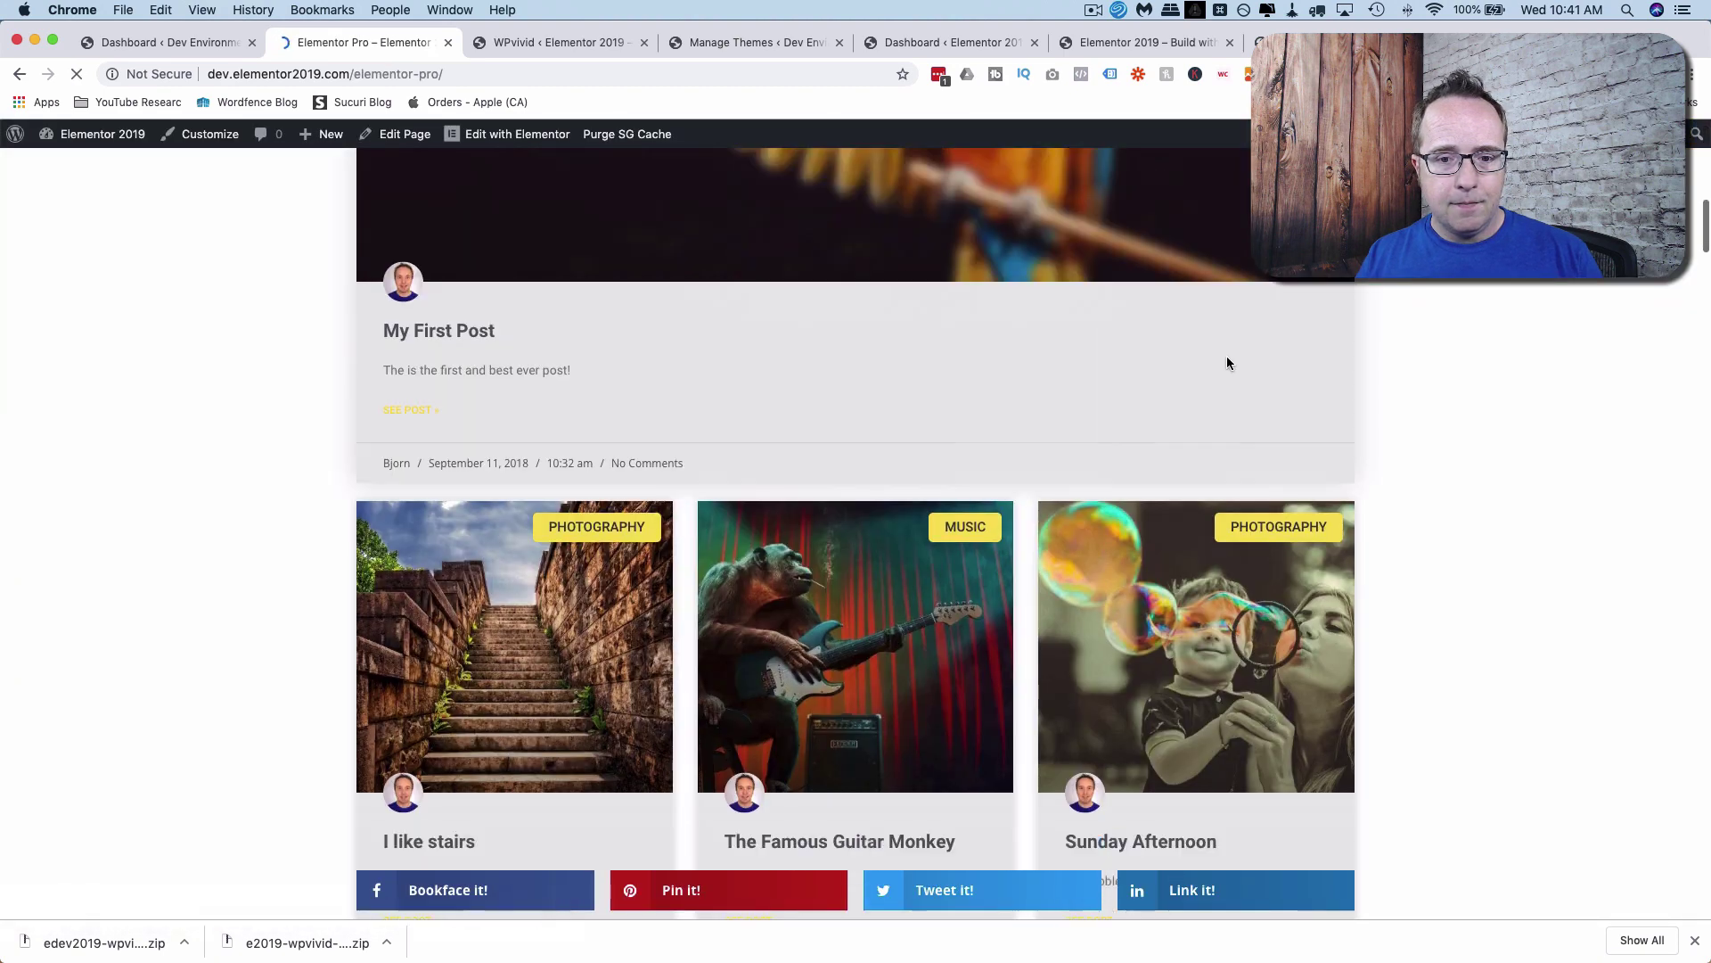
scroll(1235, 408, "down", 4)
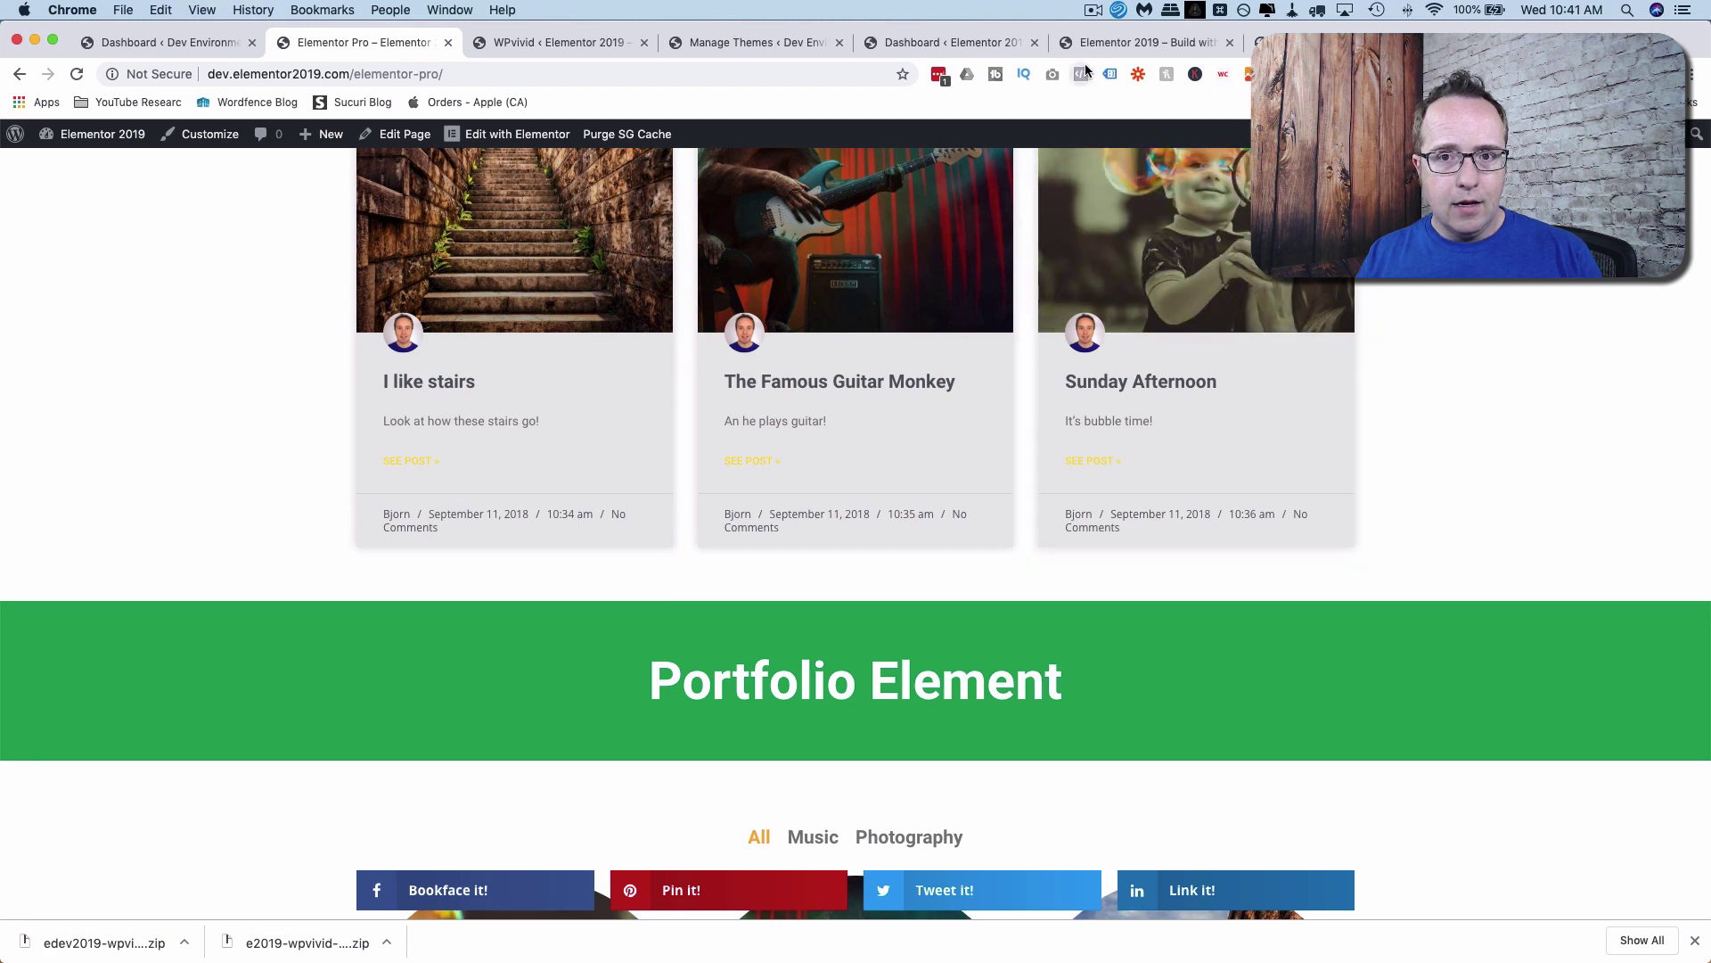
Compare against the live Elementor 2019 site, then view the dev site's Elementor Pro page.
left_click(1095, 43)
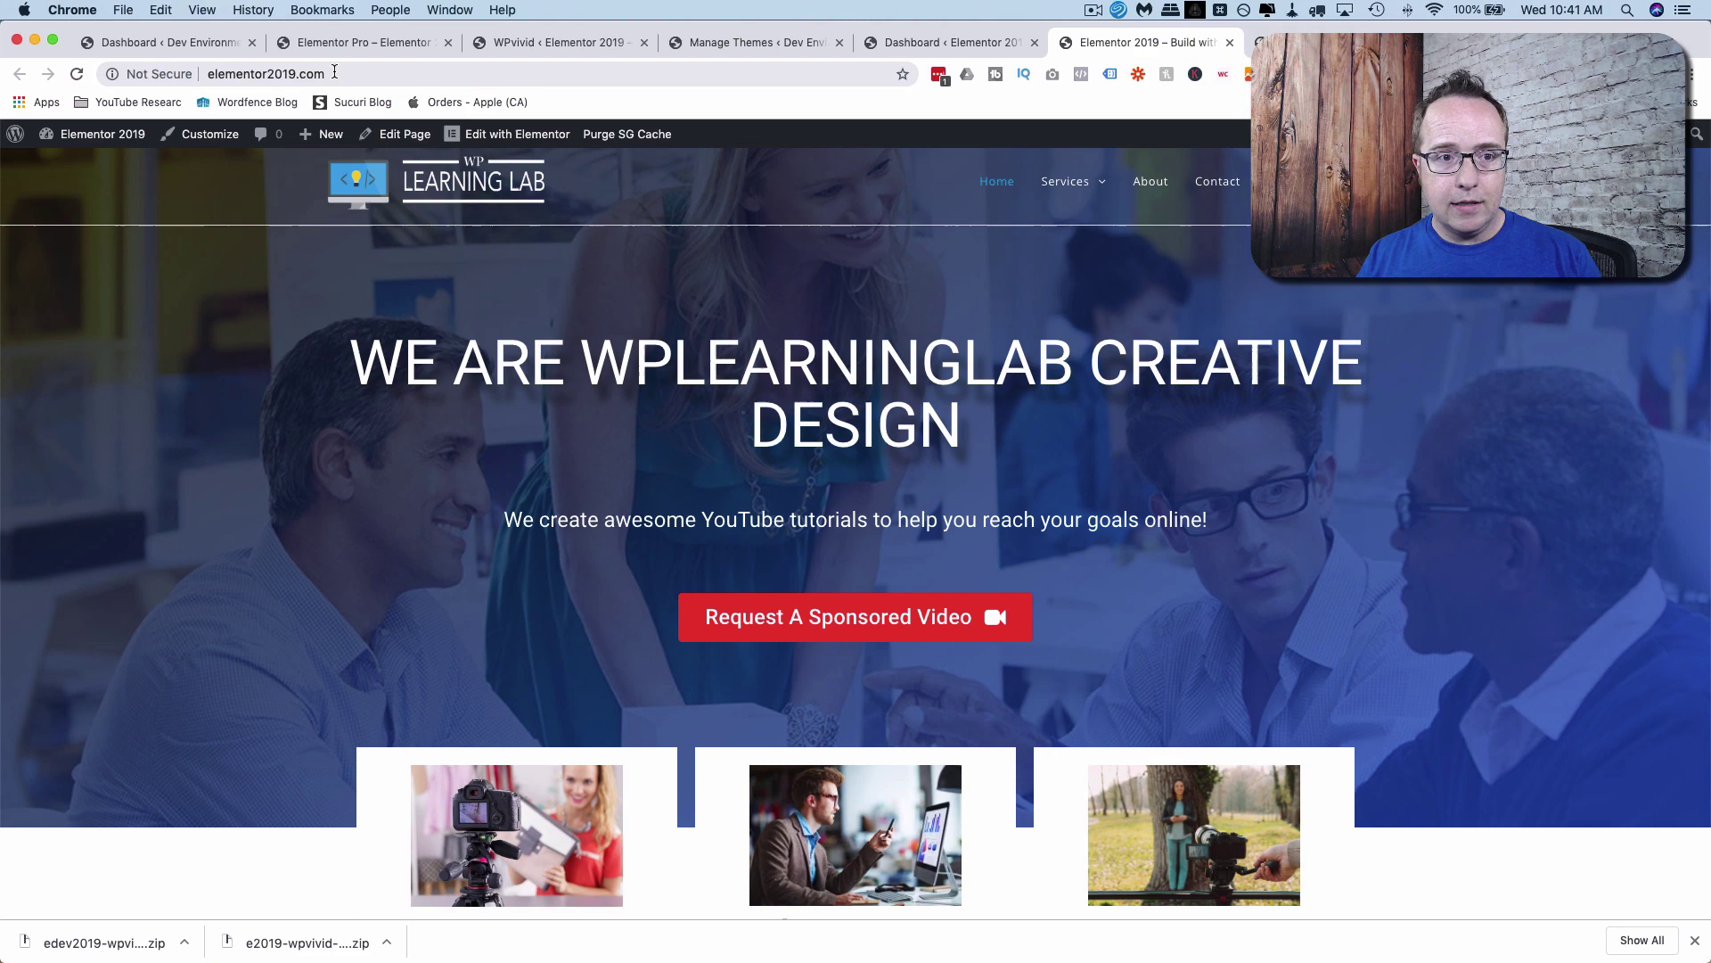
scroll(651, 538, "down", 10)
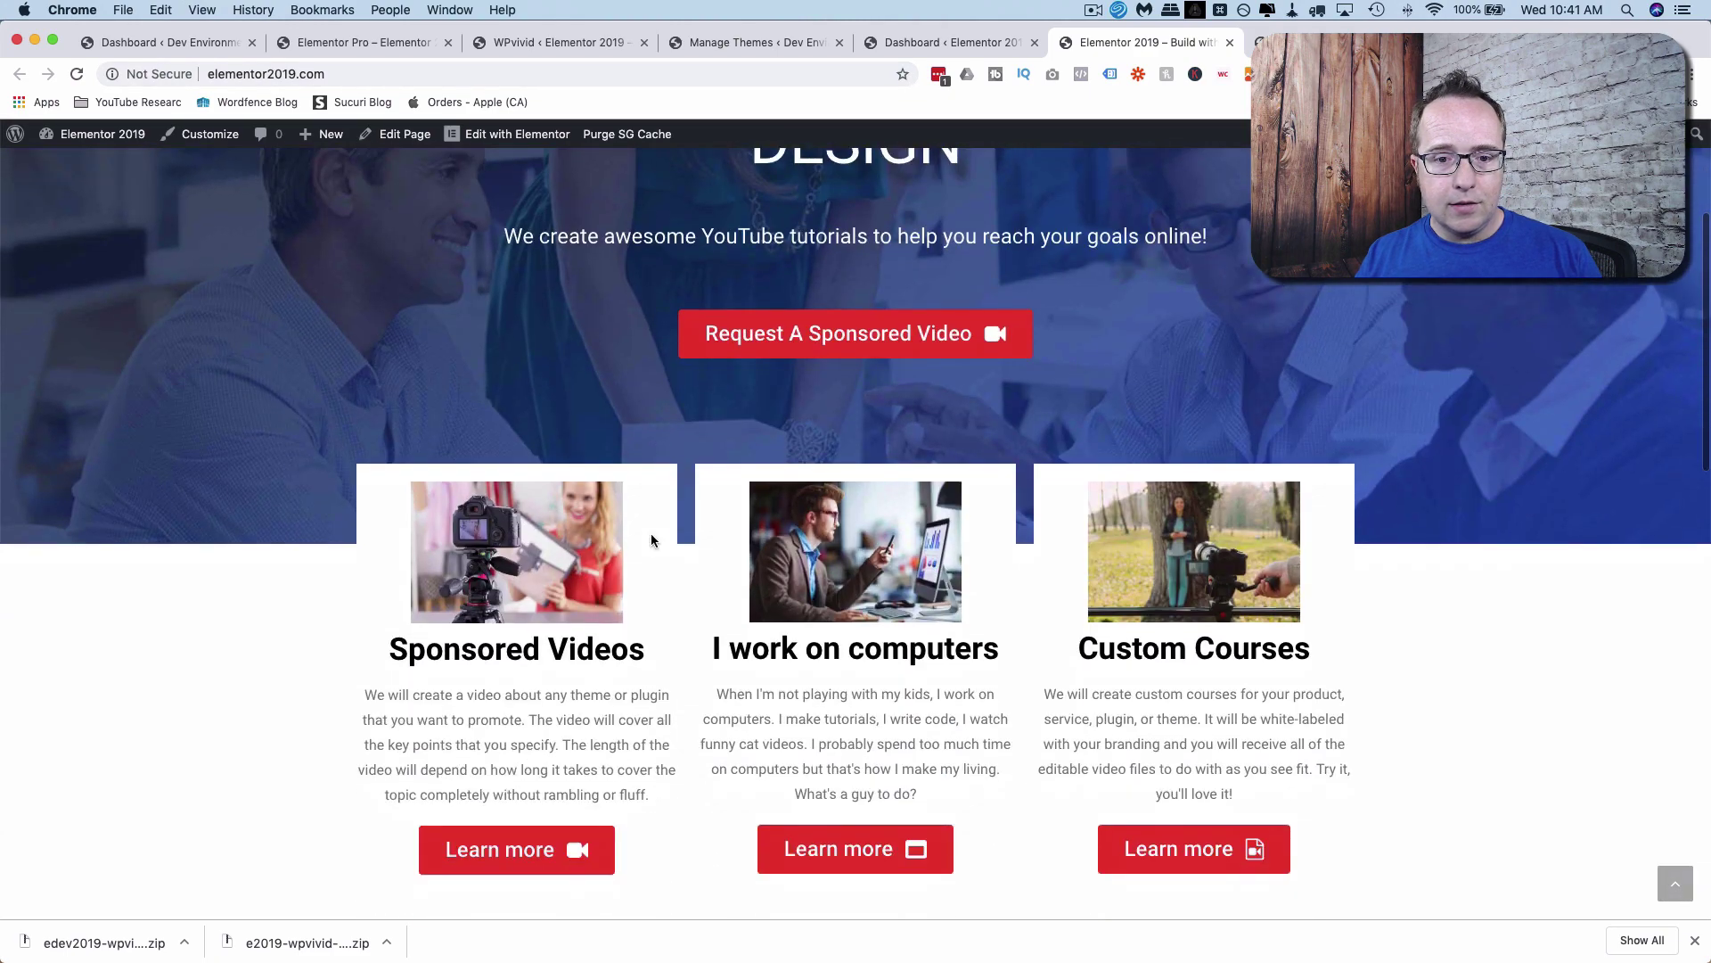
scroll(651, 539, "up", 10)
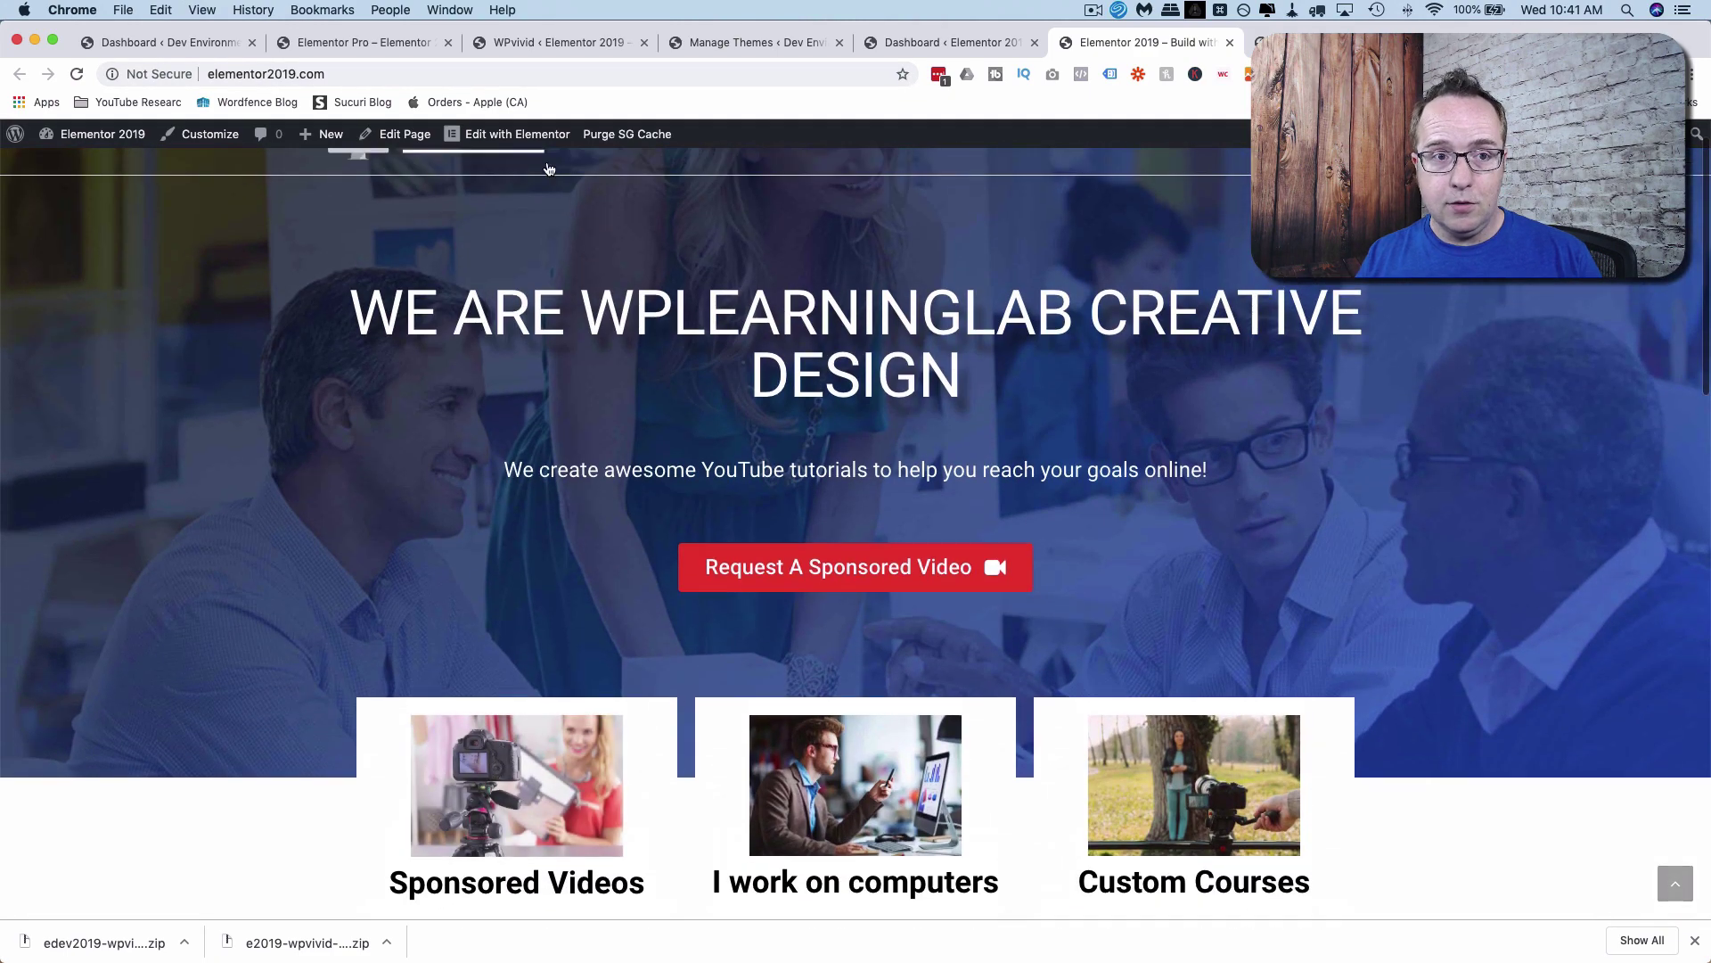
left_click(372, 43)
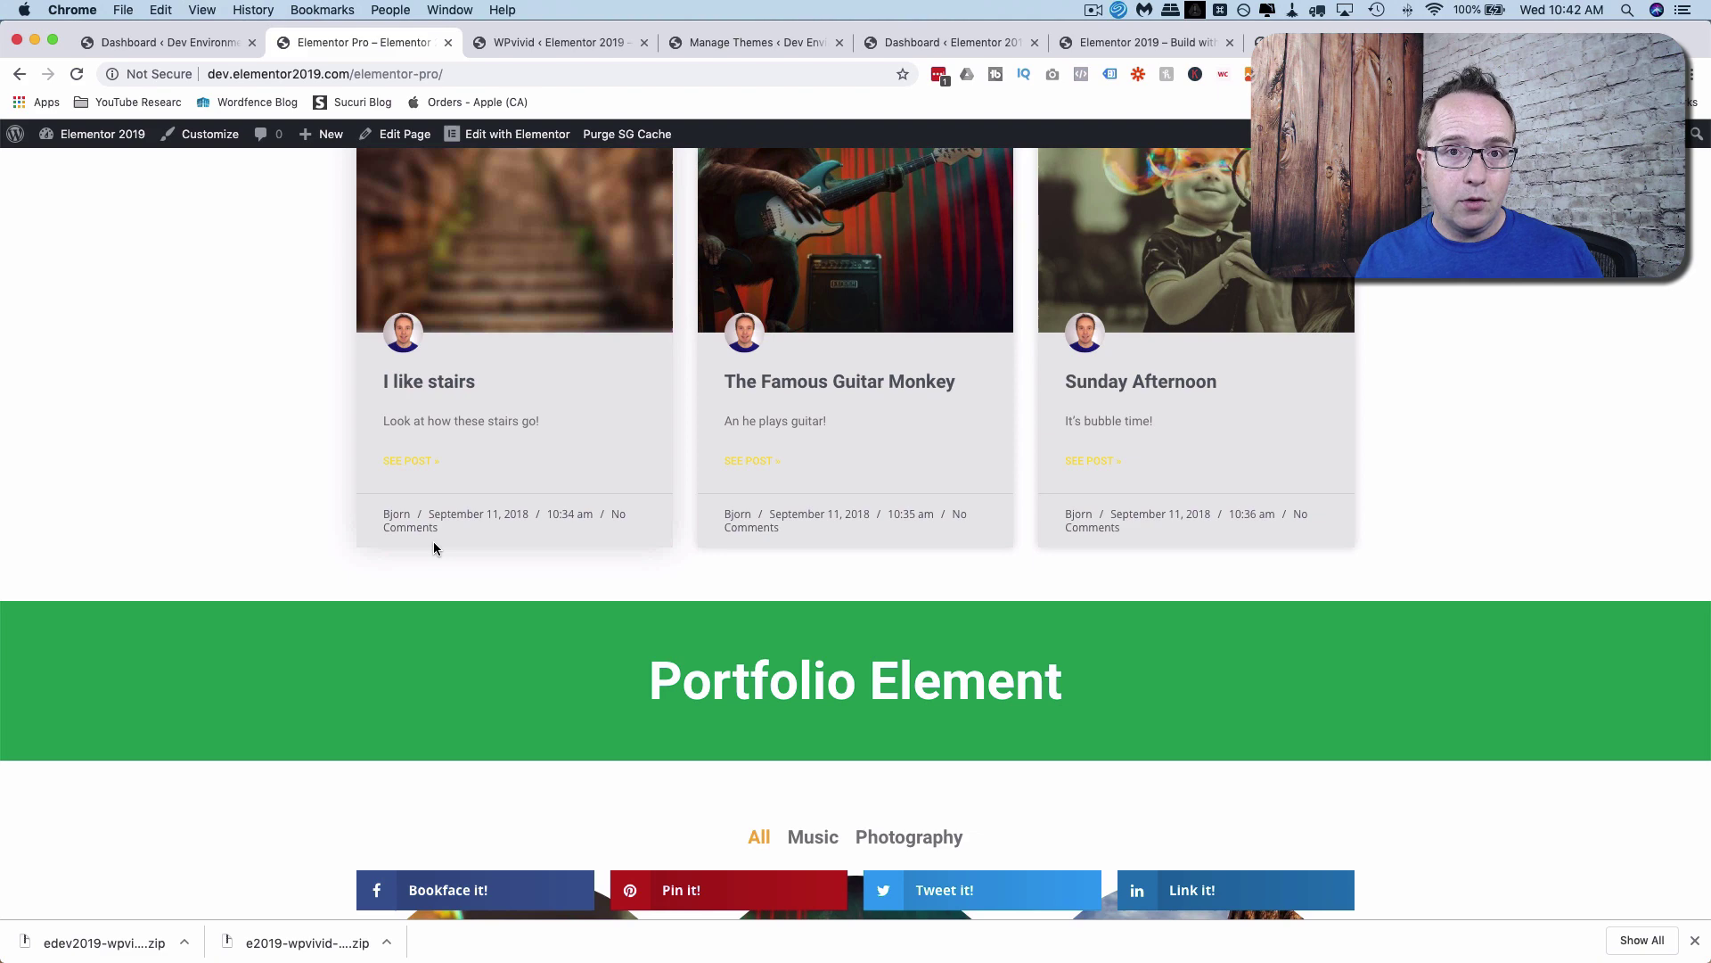
Restore the dev site's own May 08, 2019 17:32 manual backup, confirm with OK, and dismiss the success alert.
left_click(544, 42)
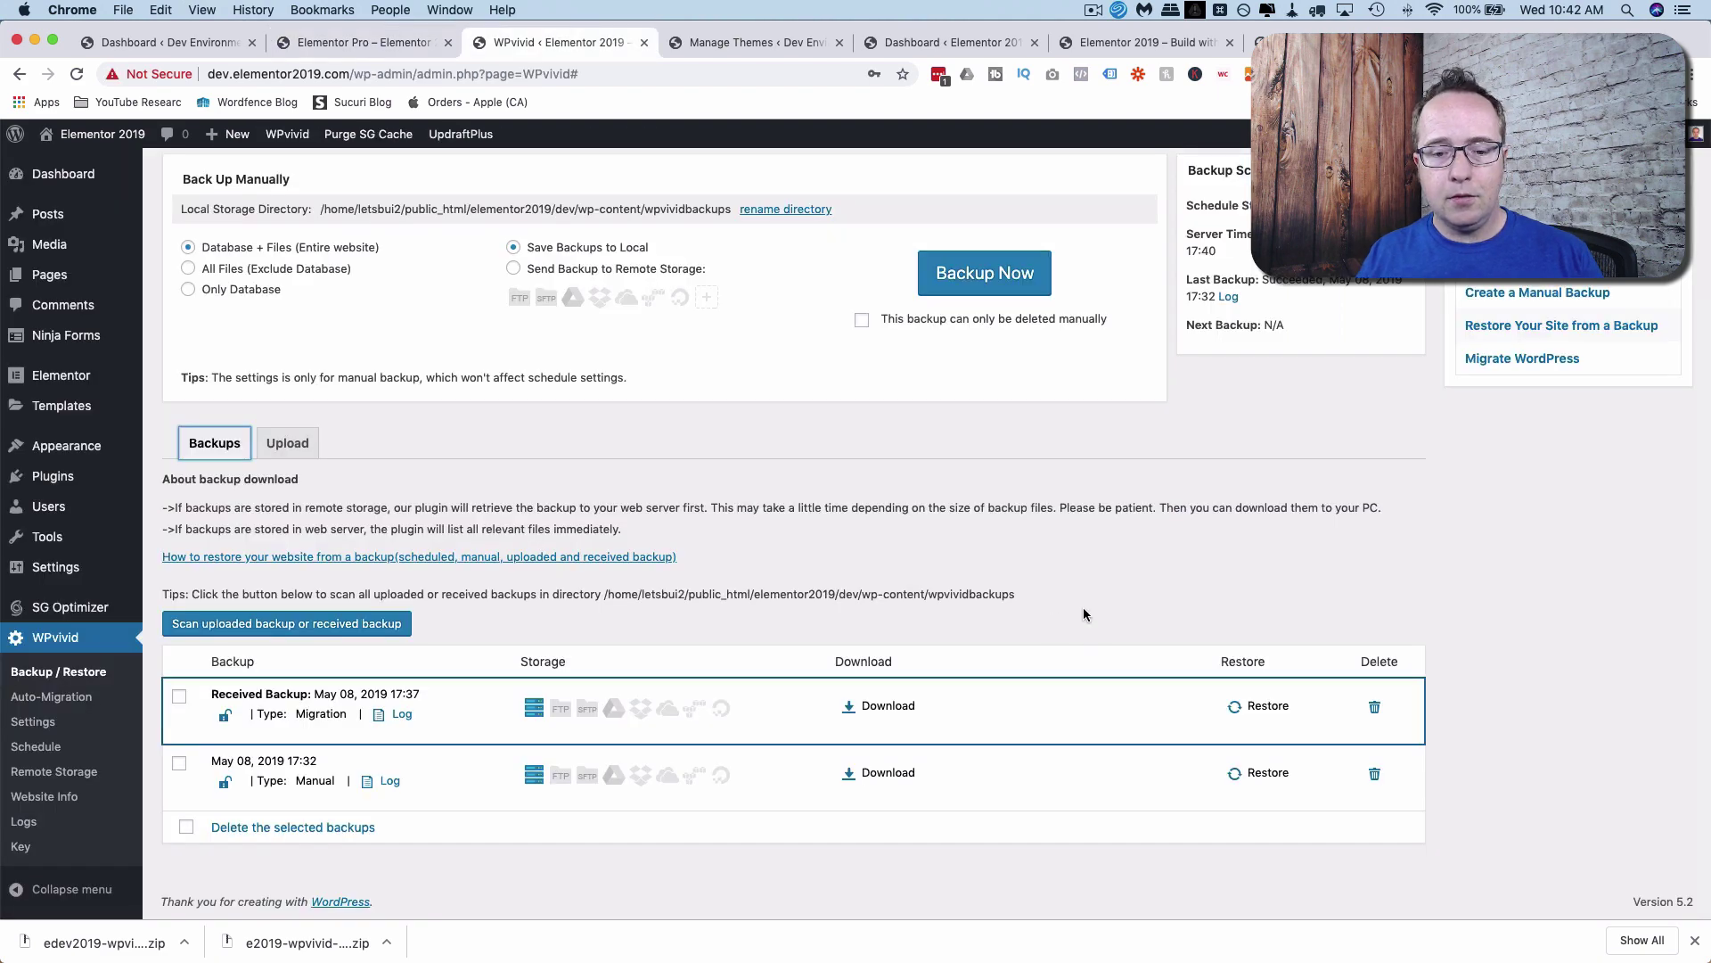
scroll(1085, 614, "up", 2)
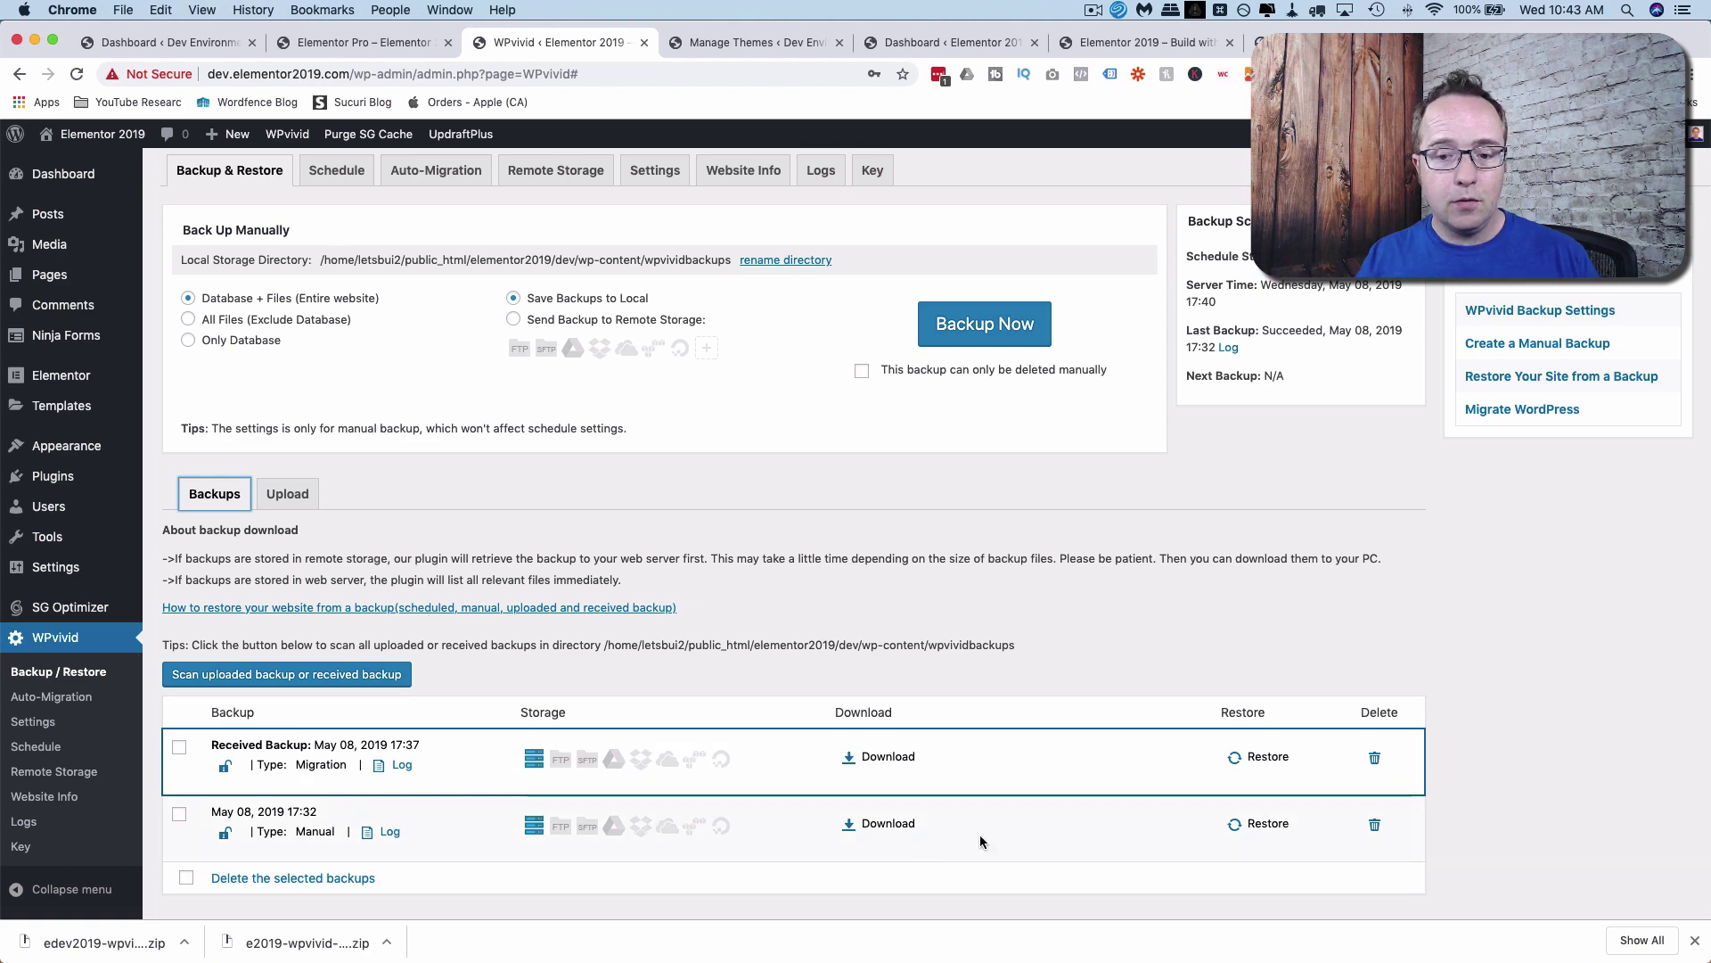
left_click(1257, 826)
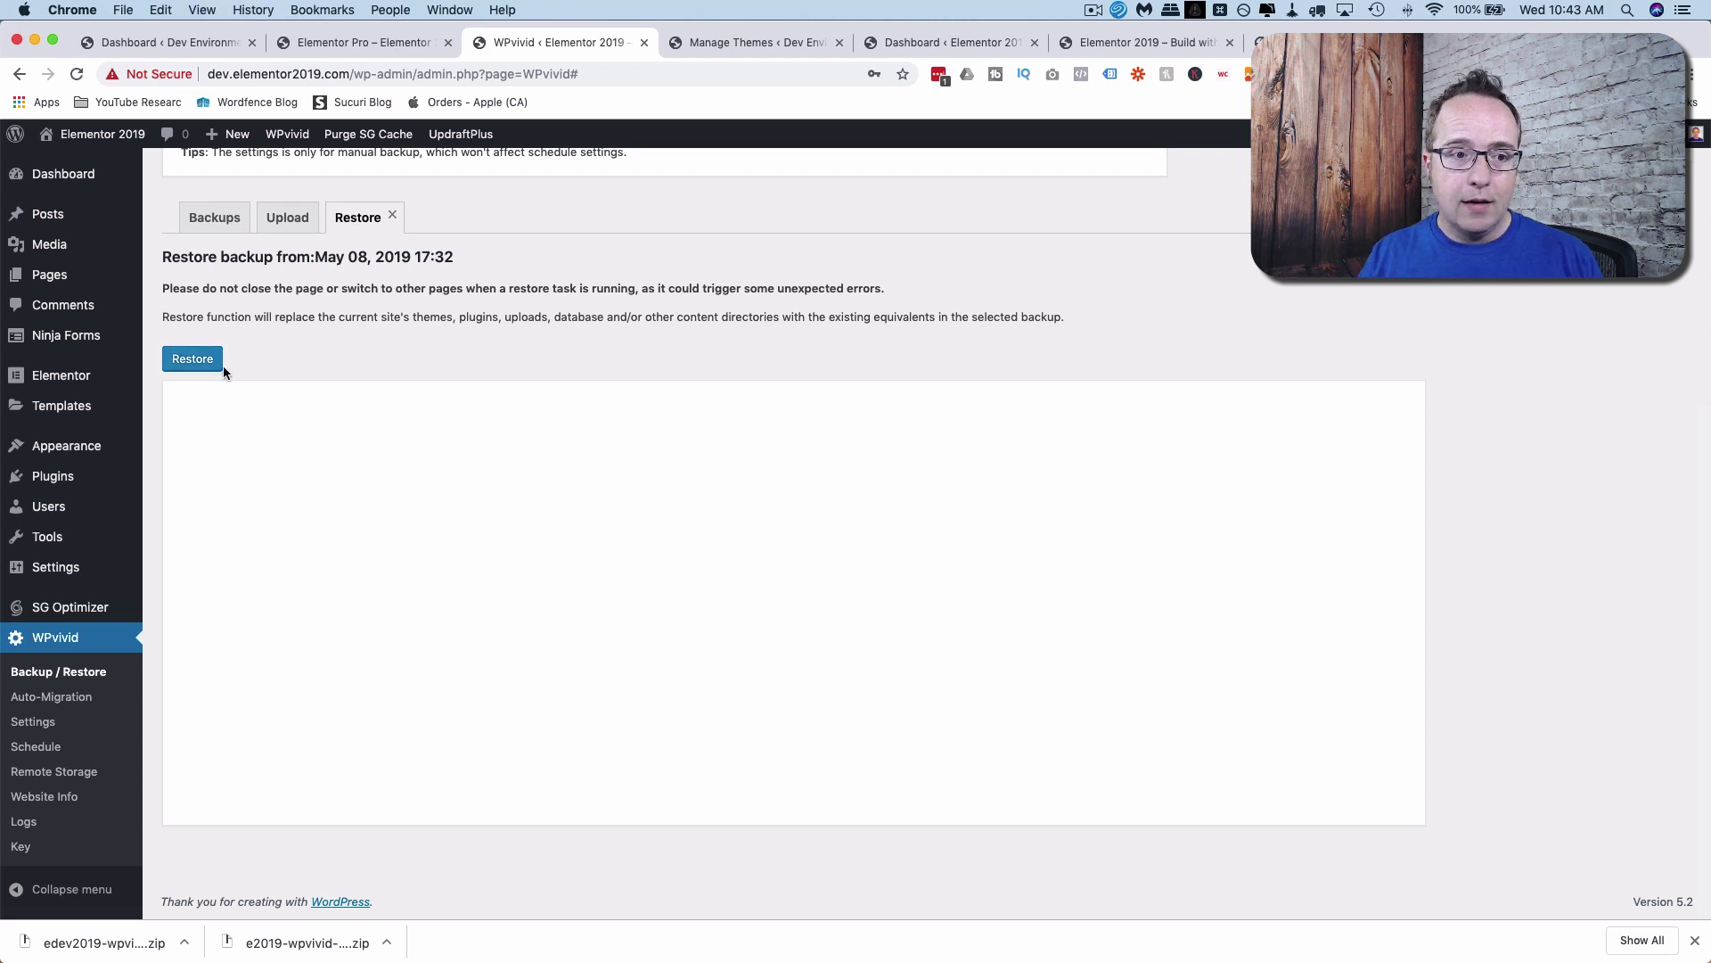
left_click(184, 365)
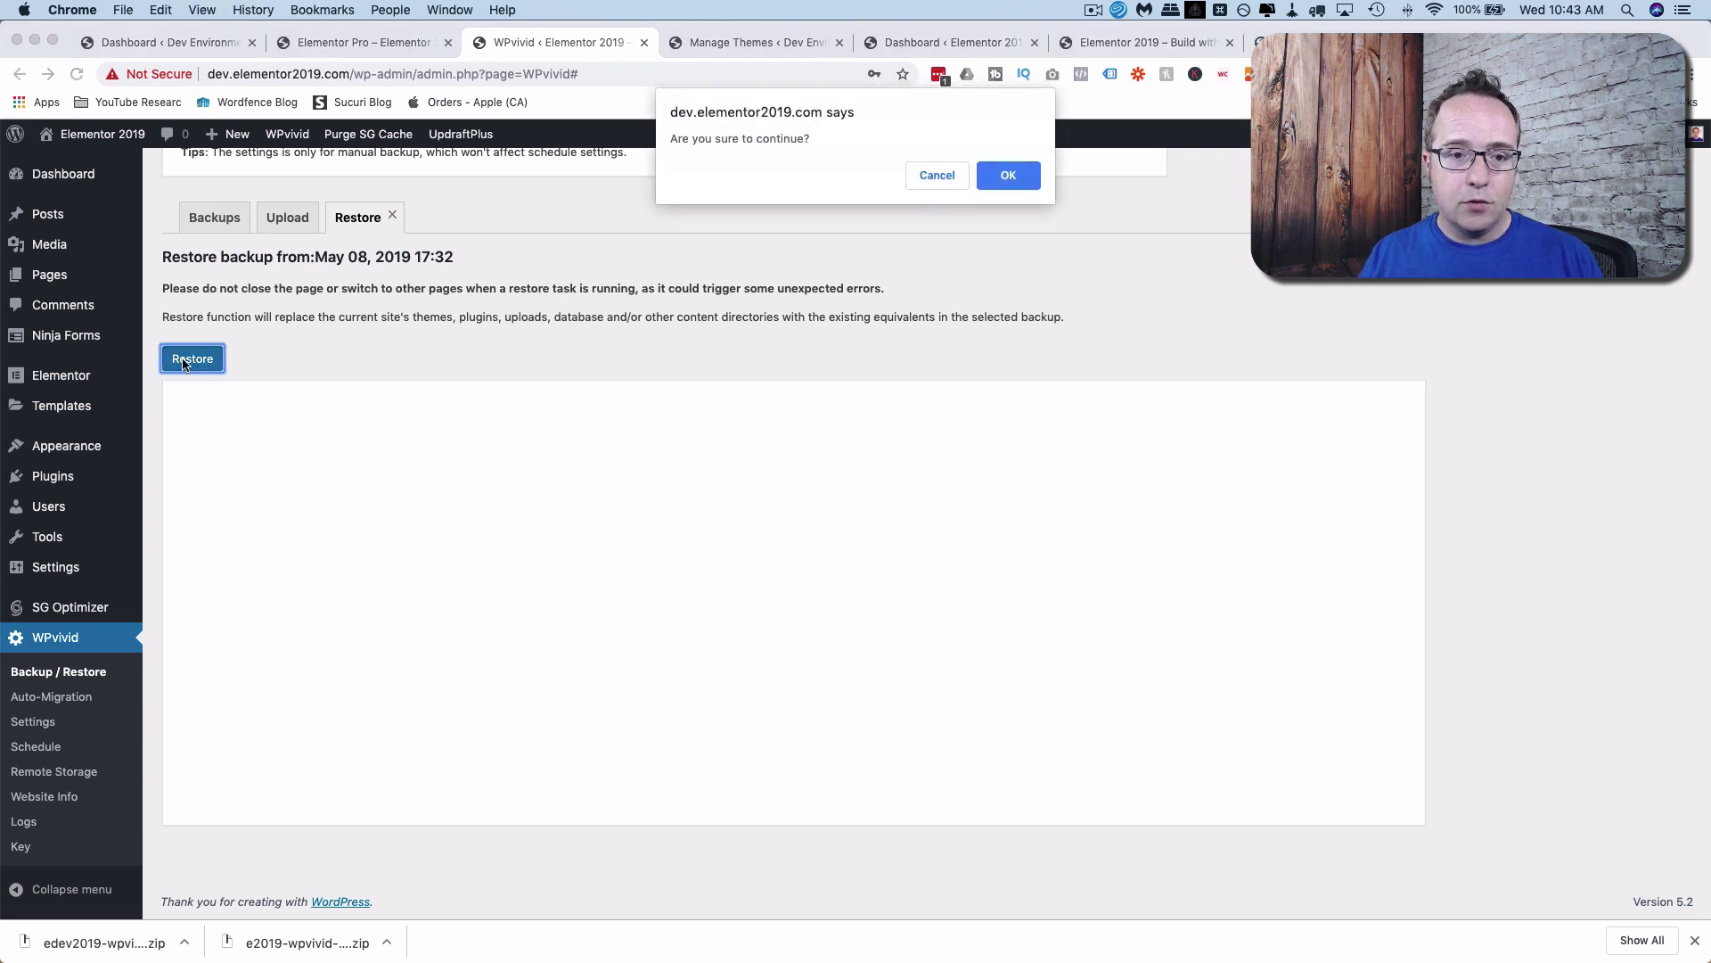
left_click(1001, 173)
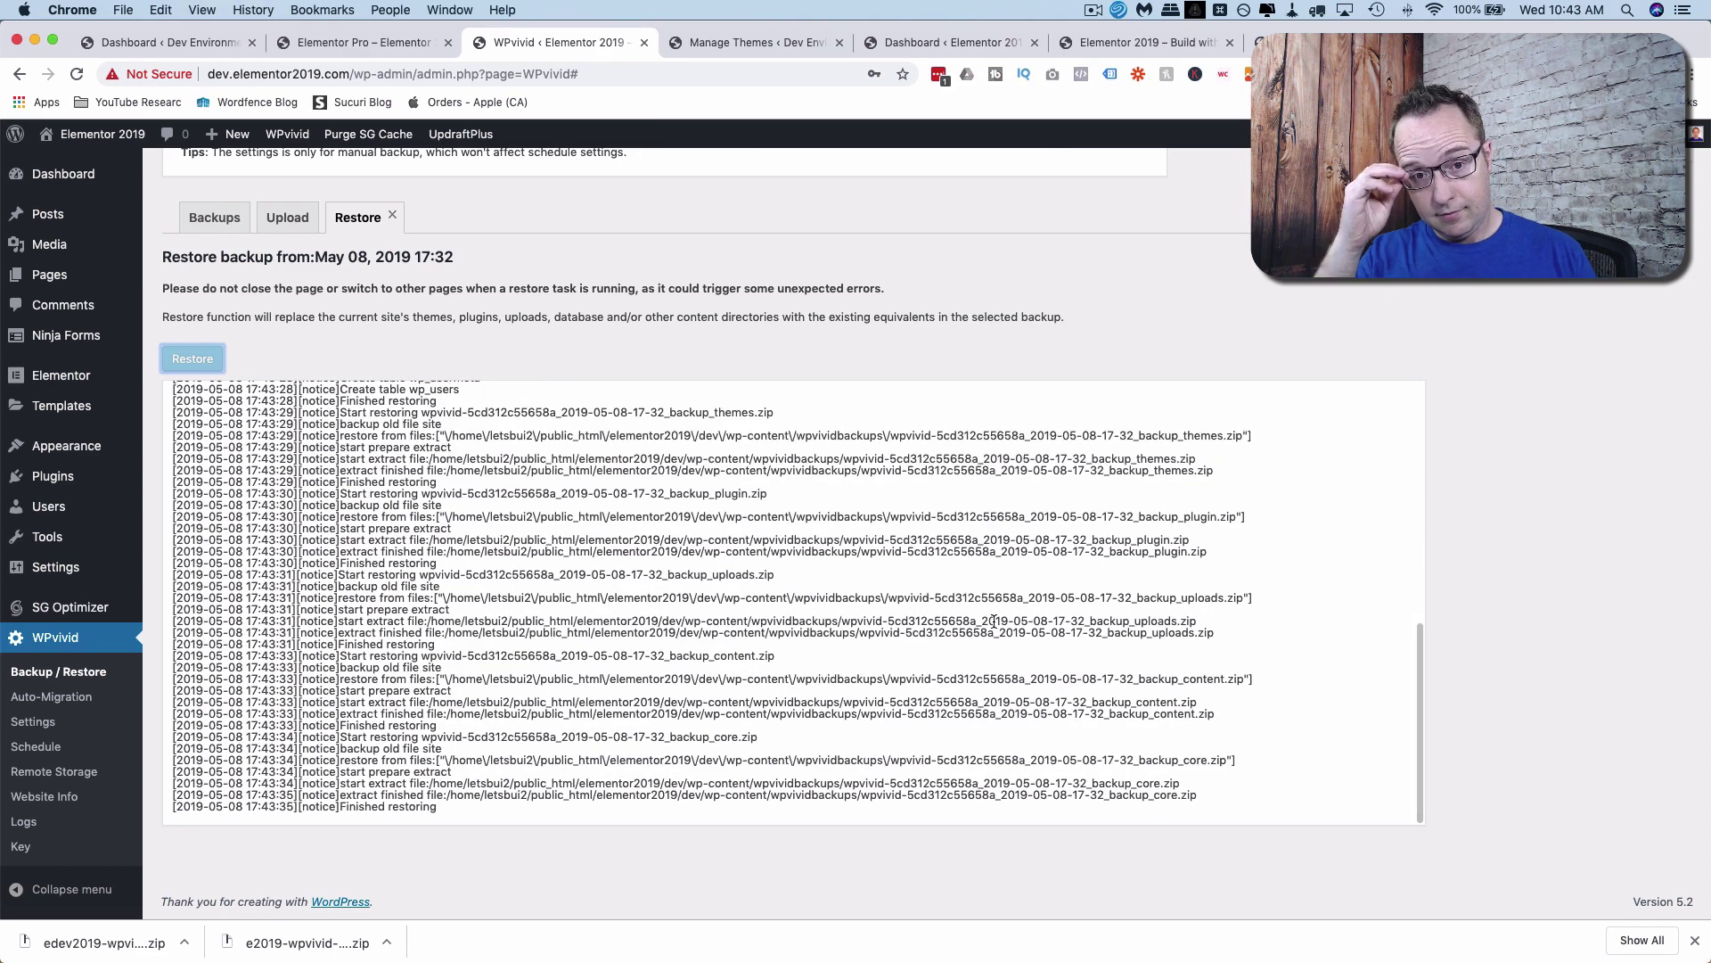
left_click(1010, 179)
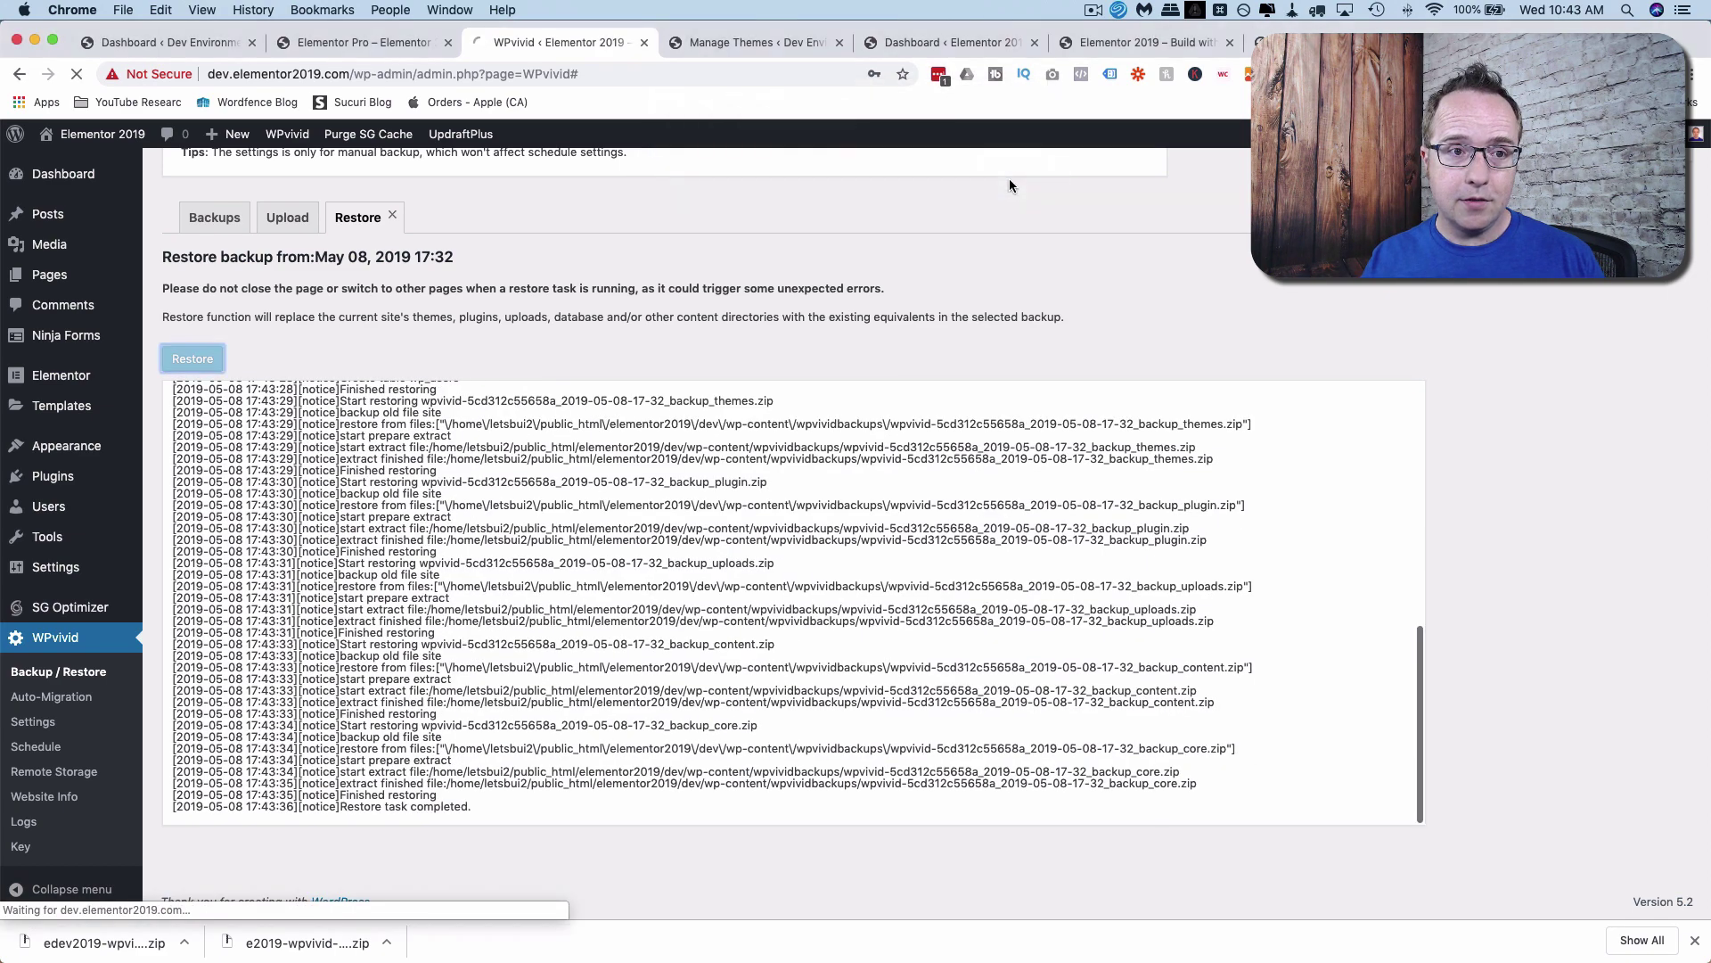
Reload the dev Elementor Pro page, then strip 'elementor-pro/' from the URL to load the home page.
left_click(353, 48)
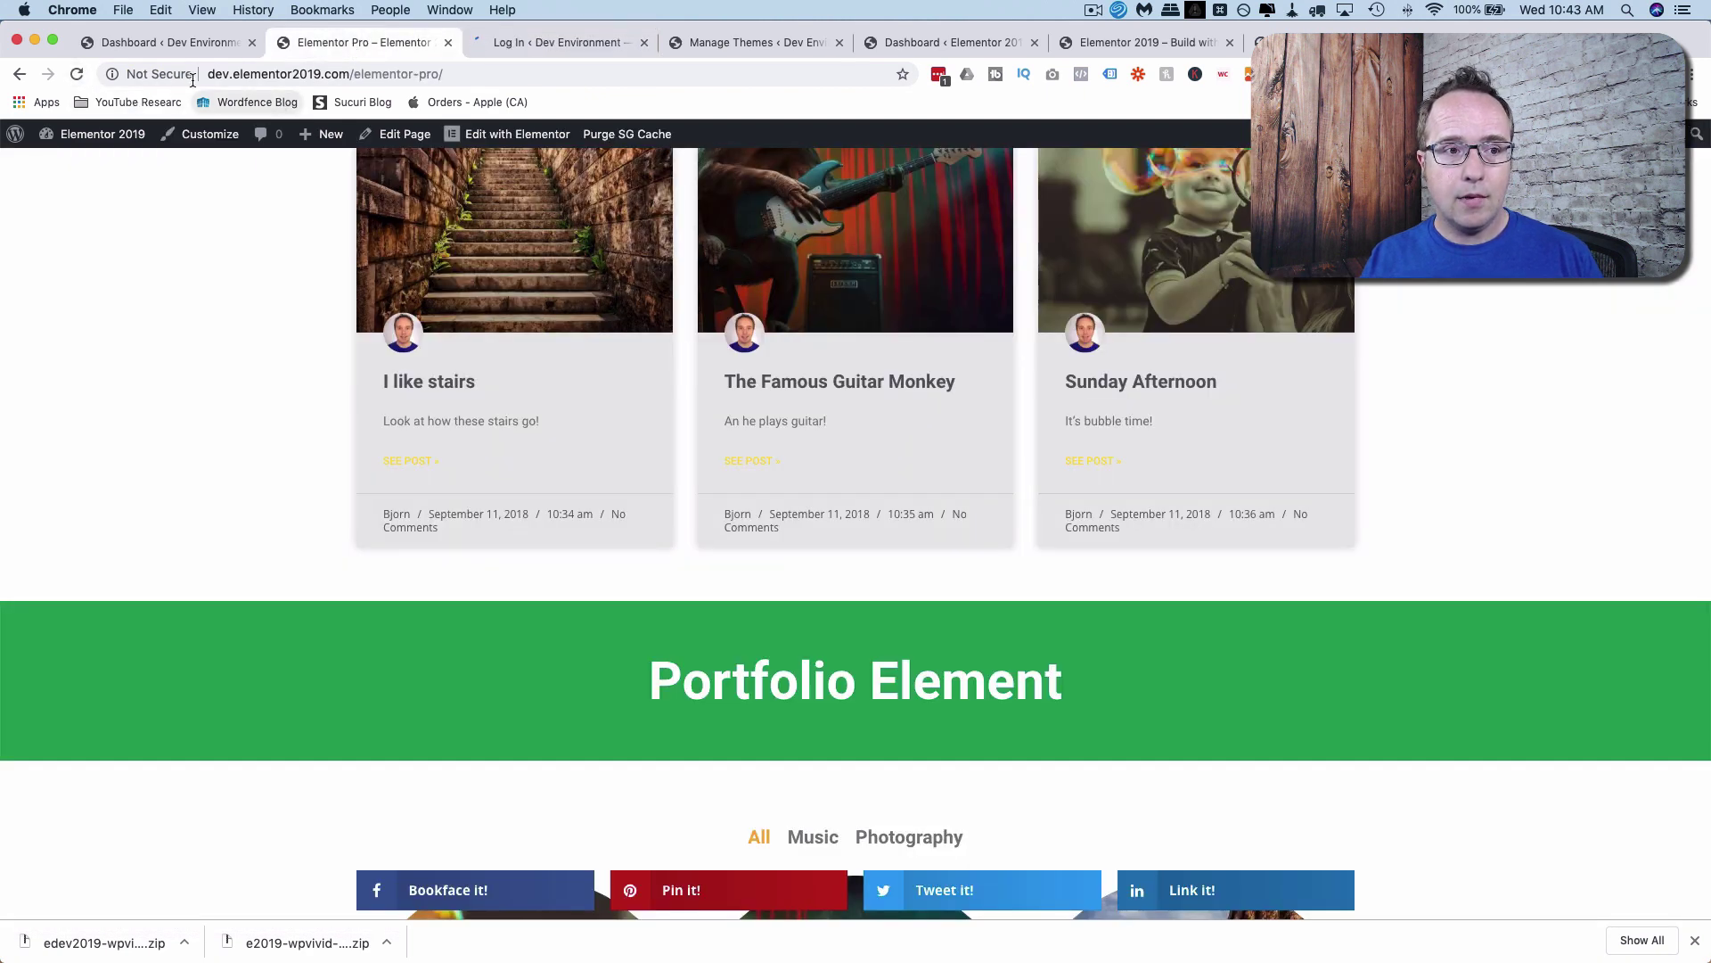
left_click(78, 75)
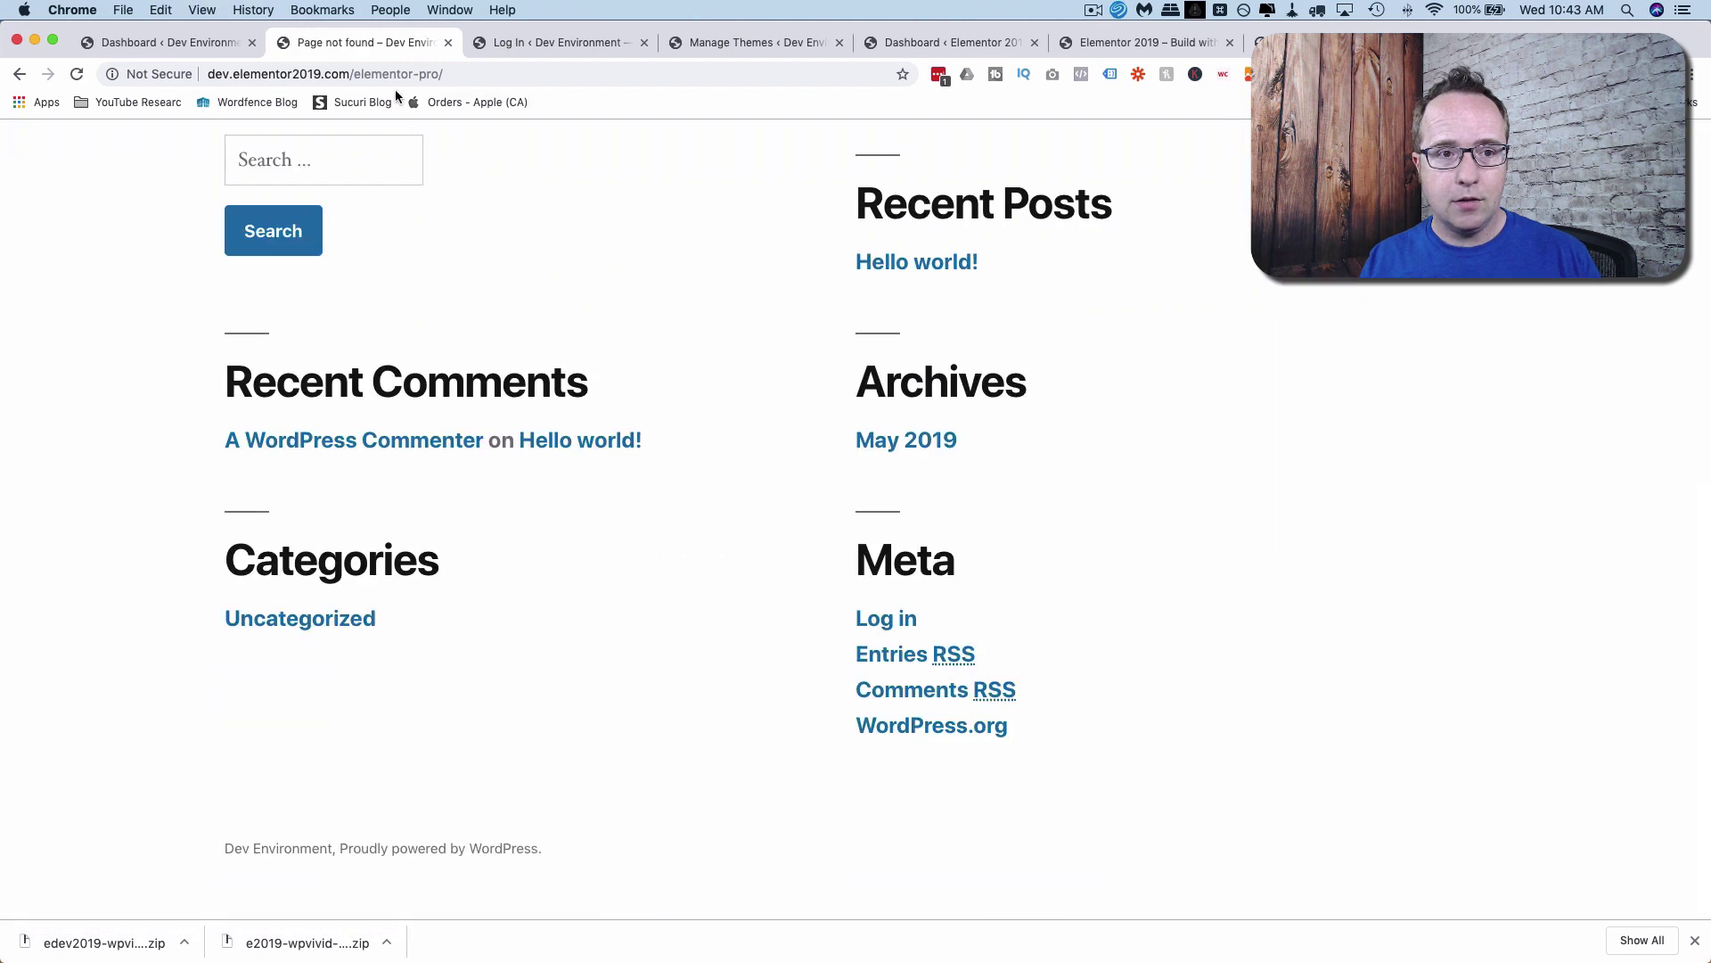
left_click_drag(355, 75, 468, 66)
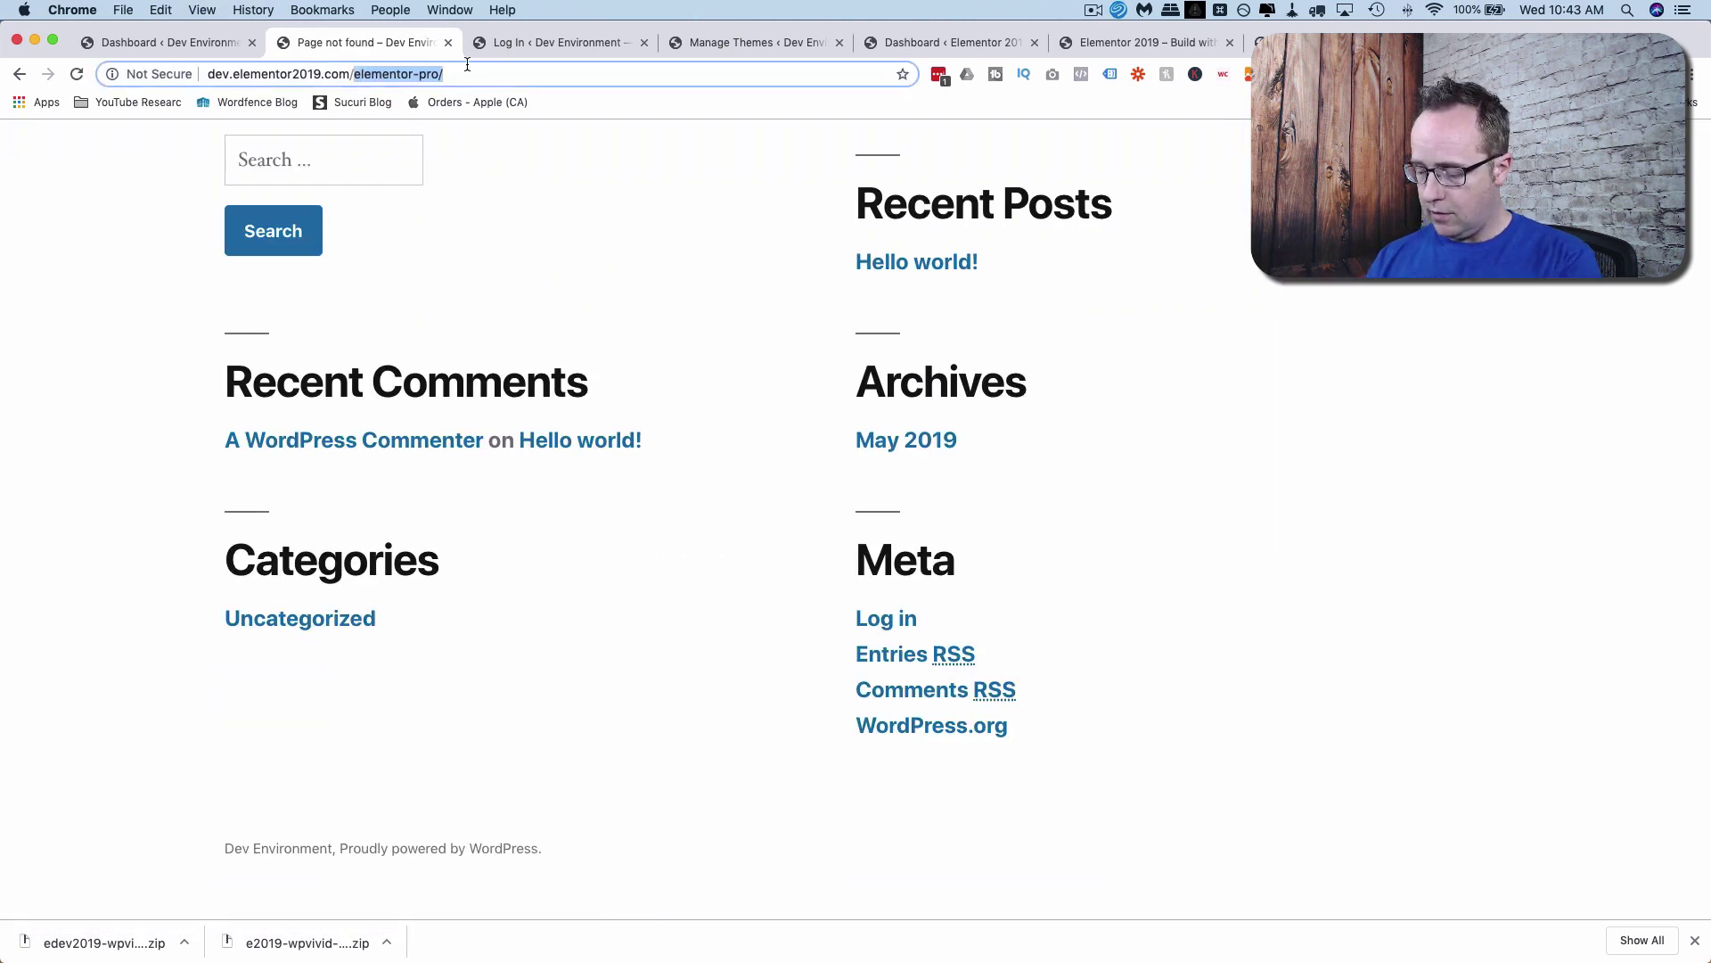
key("BackSpace")
key("Return")
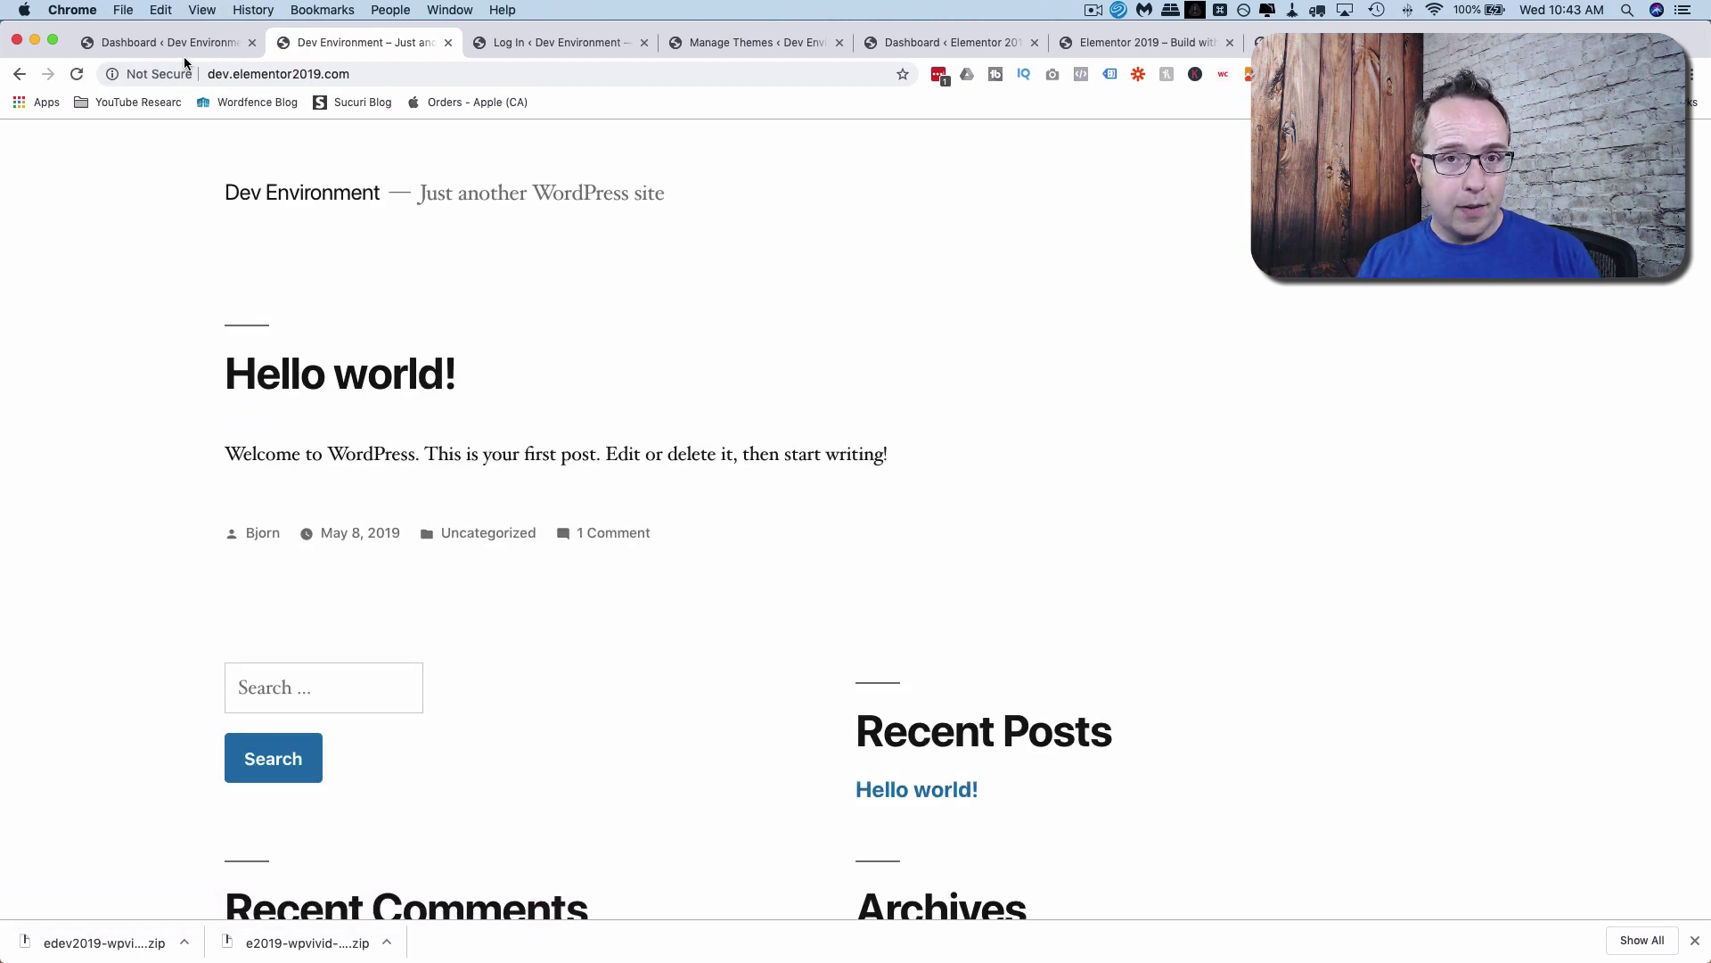
Log in to the dev site admin with the account's username and password.
left_click(575, 39)
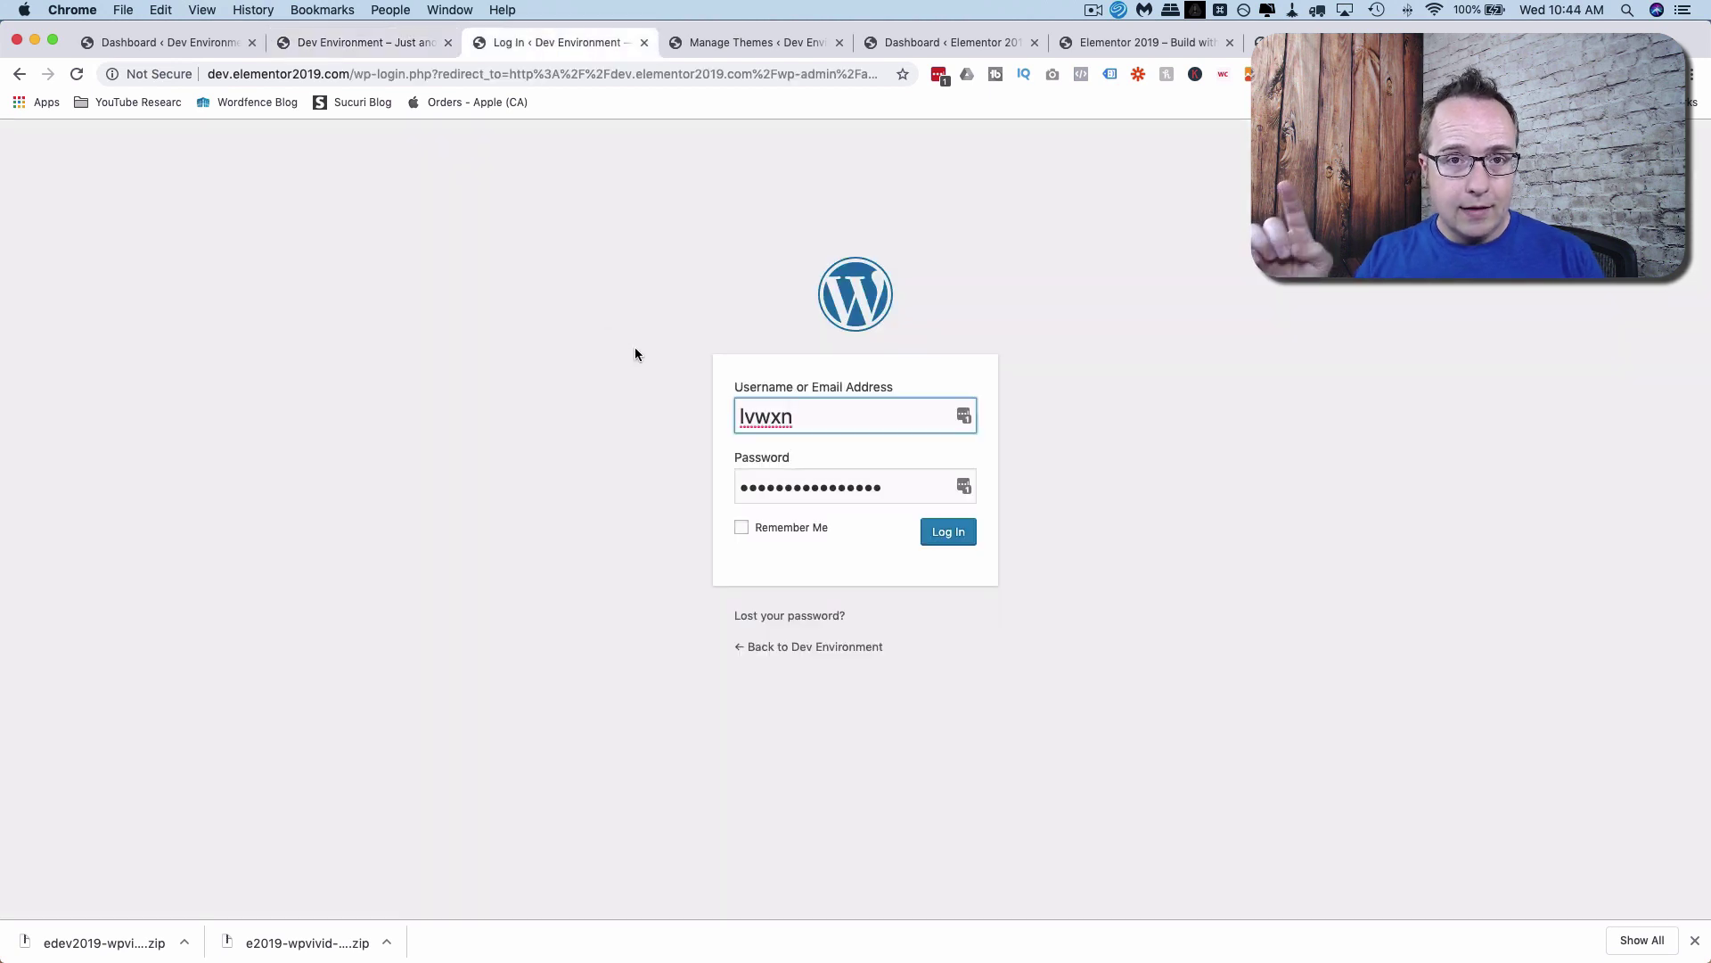
double_click(854, 407)
type("Bjorn")
key("Tab")
type("•••")
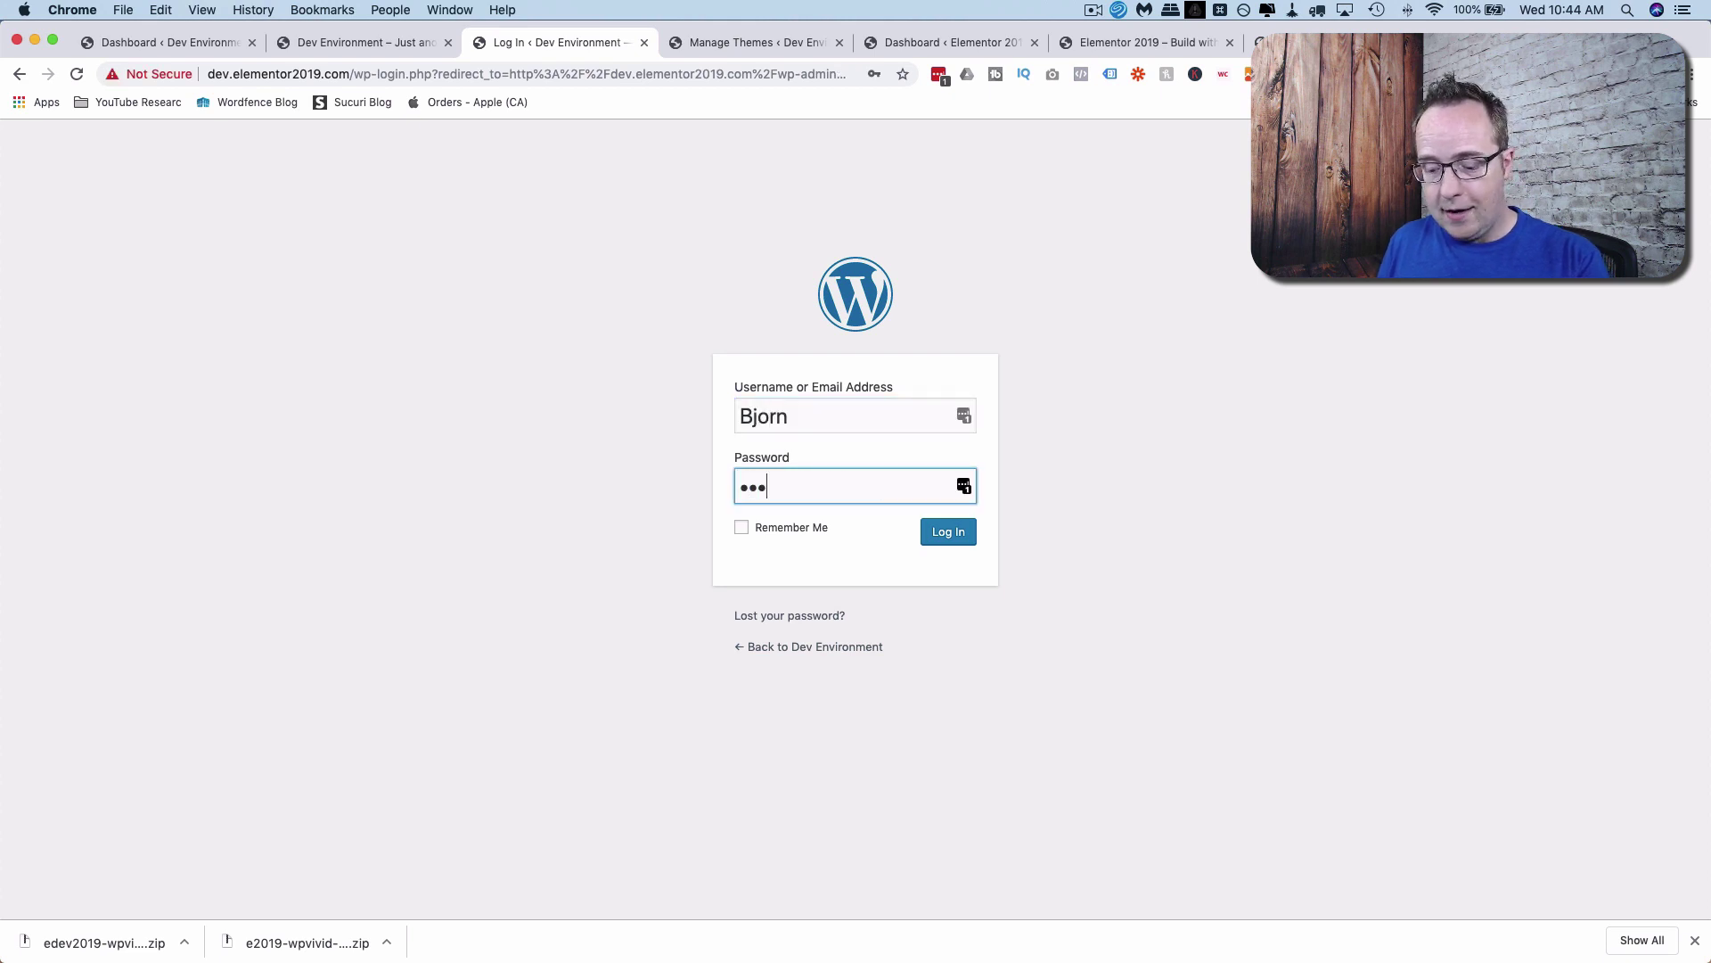
type("•••")
key("Return")
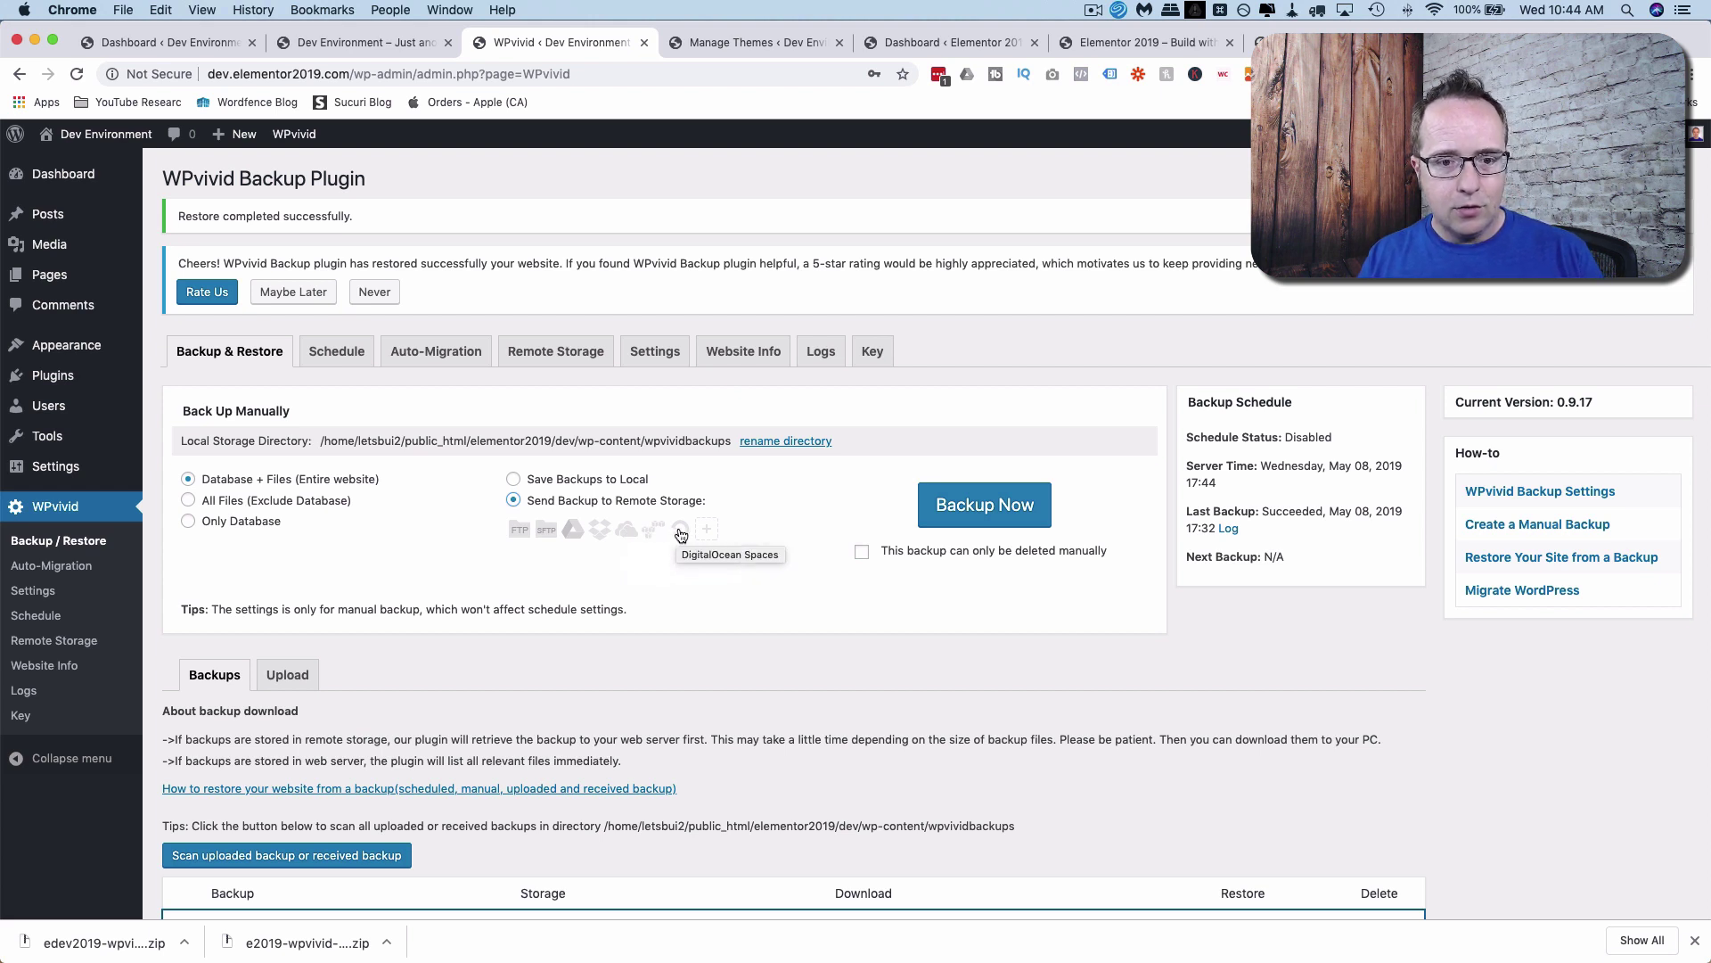
Browse the Google Drive, Dropbox and Microsoft OneDrive remote storage options, then return to Backup & Restore.
left_click(704, 529)
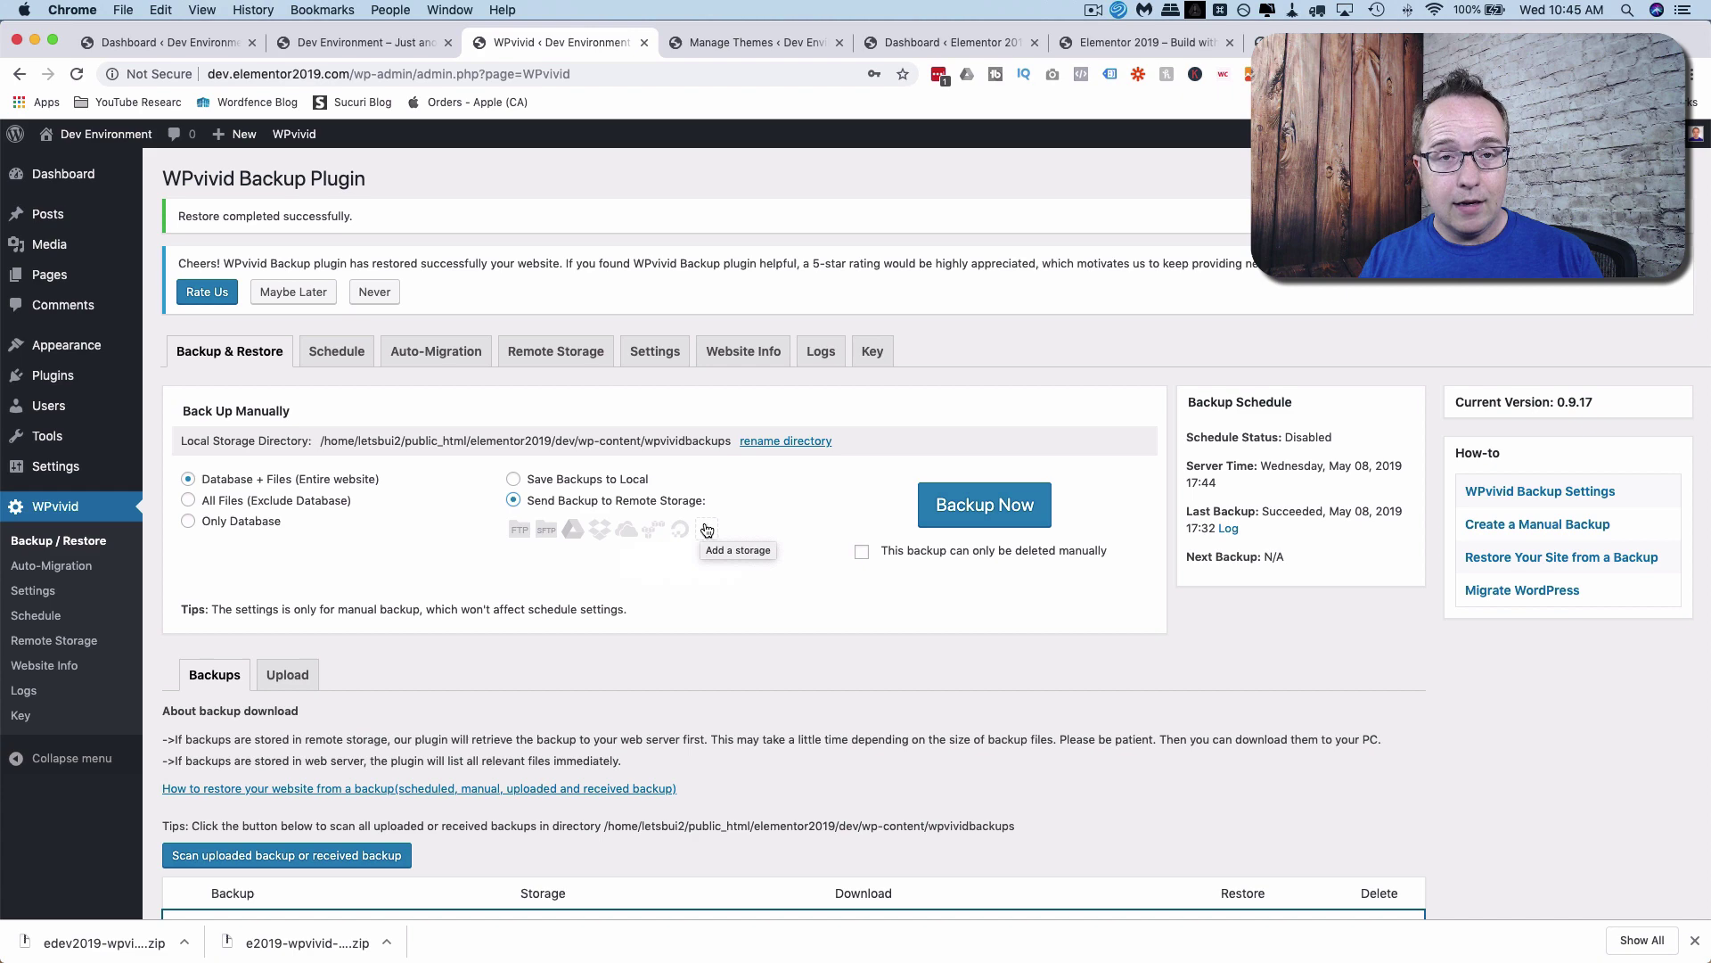
left_click(539, 357)
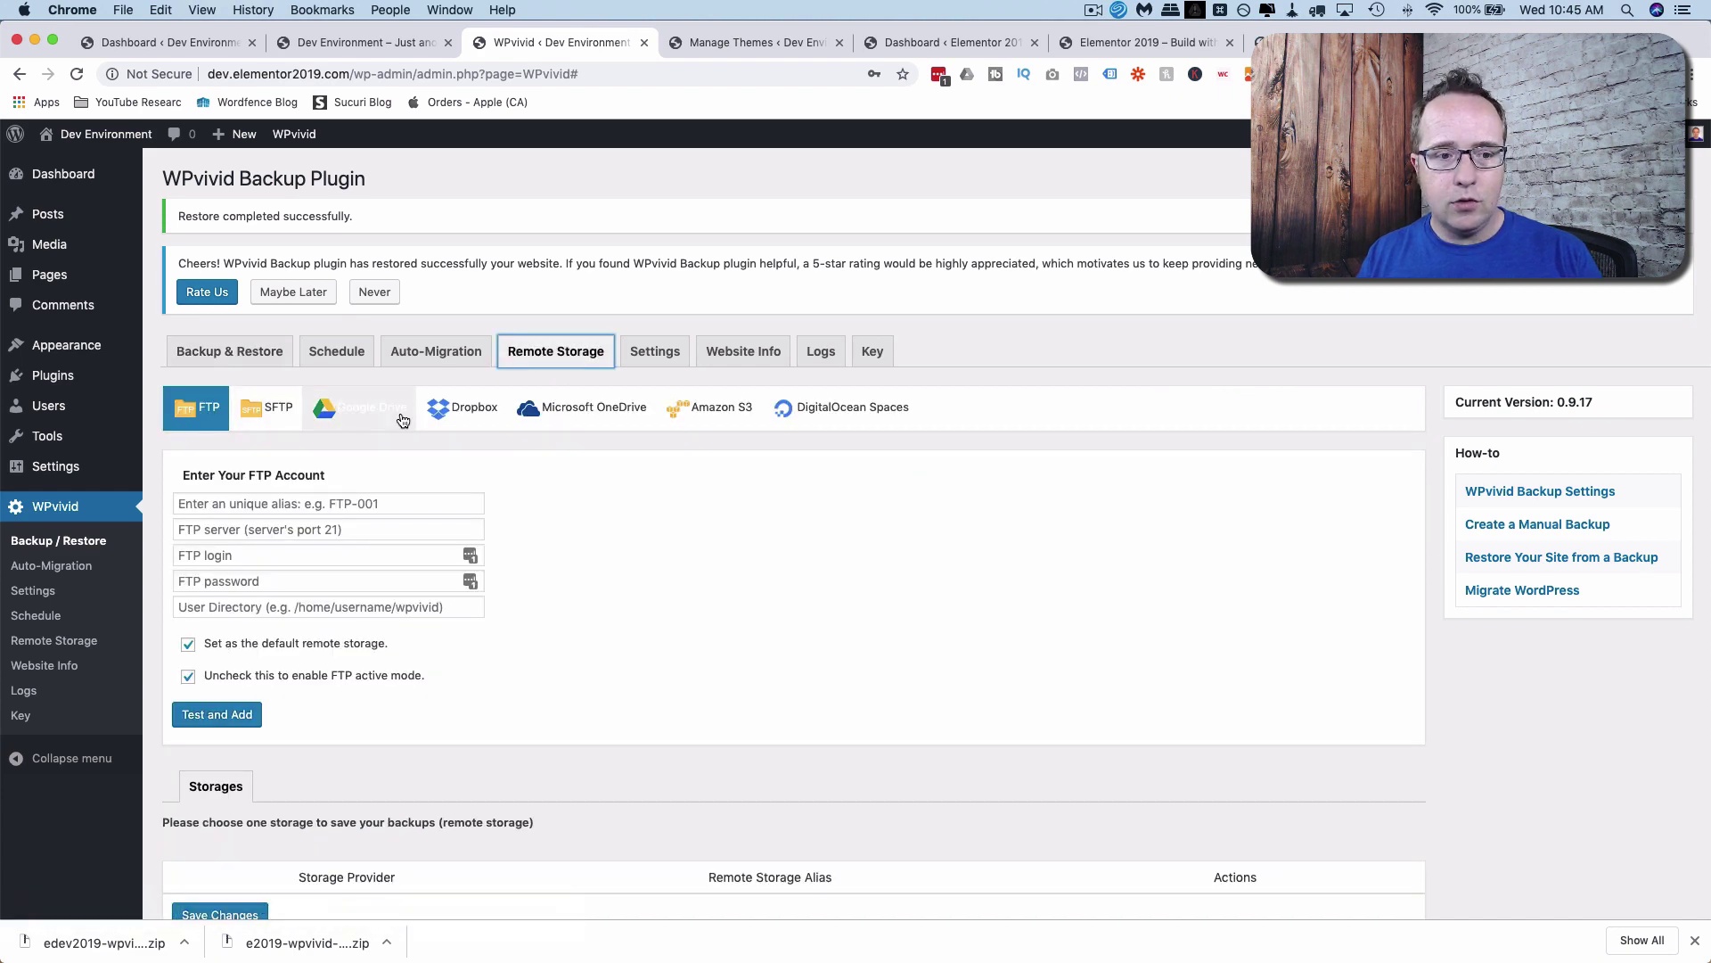
left_click(373, 410)
left_click(463, 417)
left_click(574, 412)
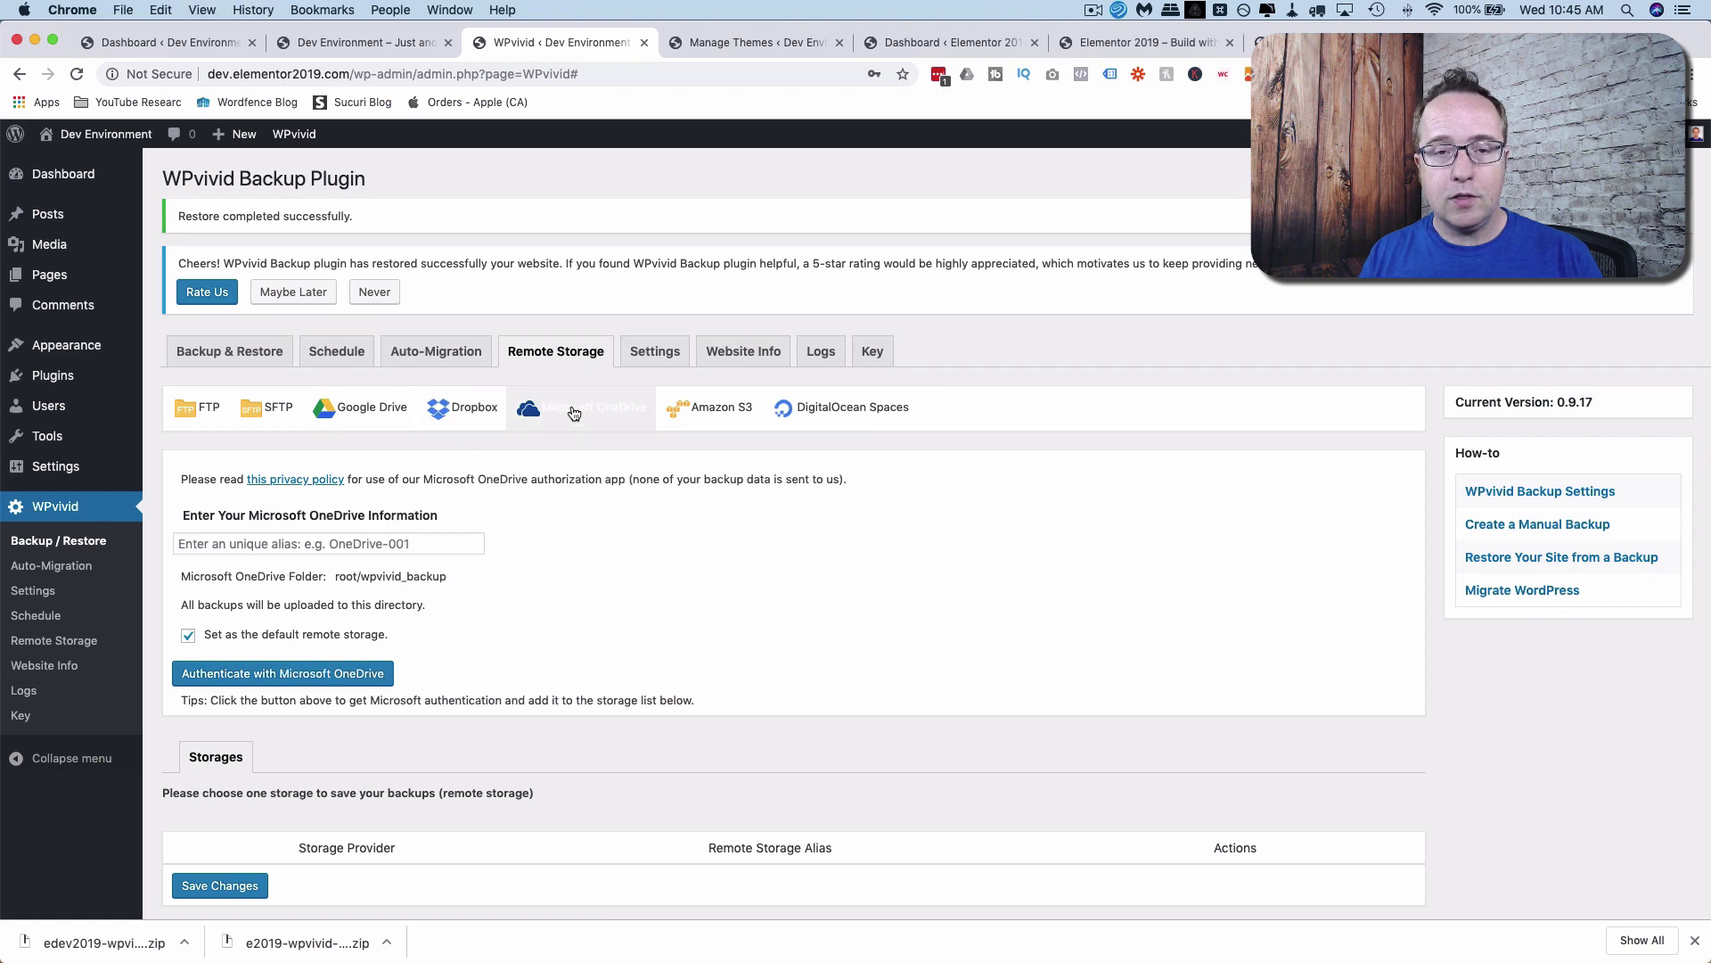
left_click(227, 357)
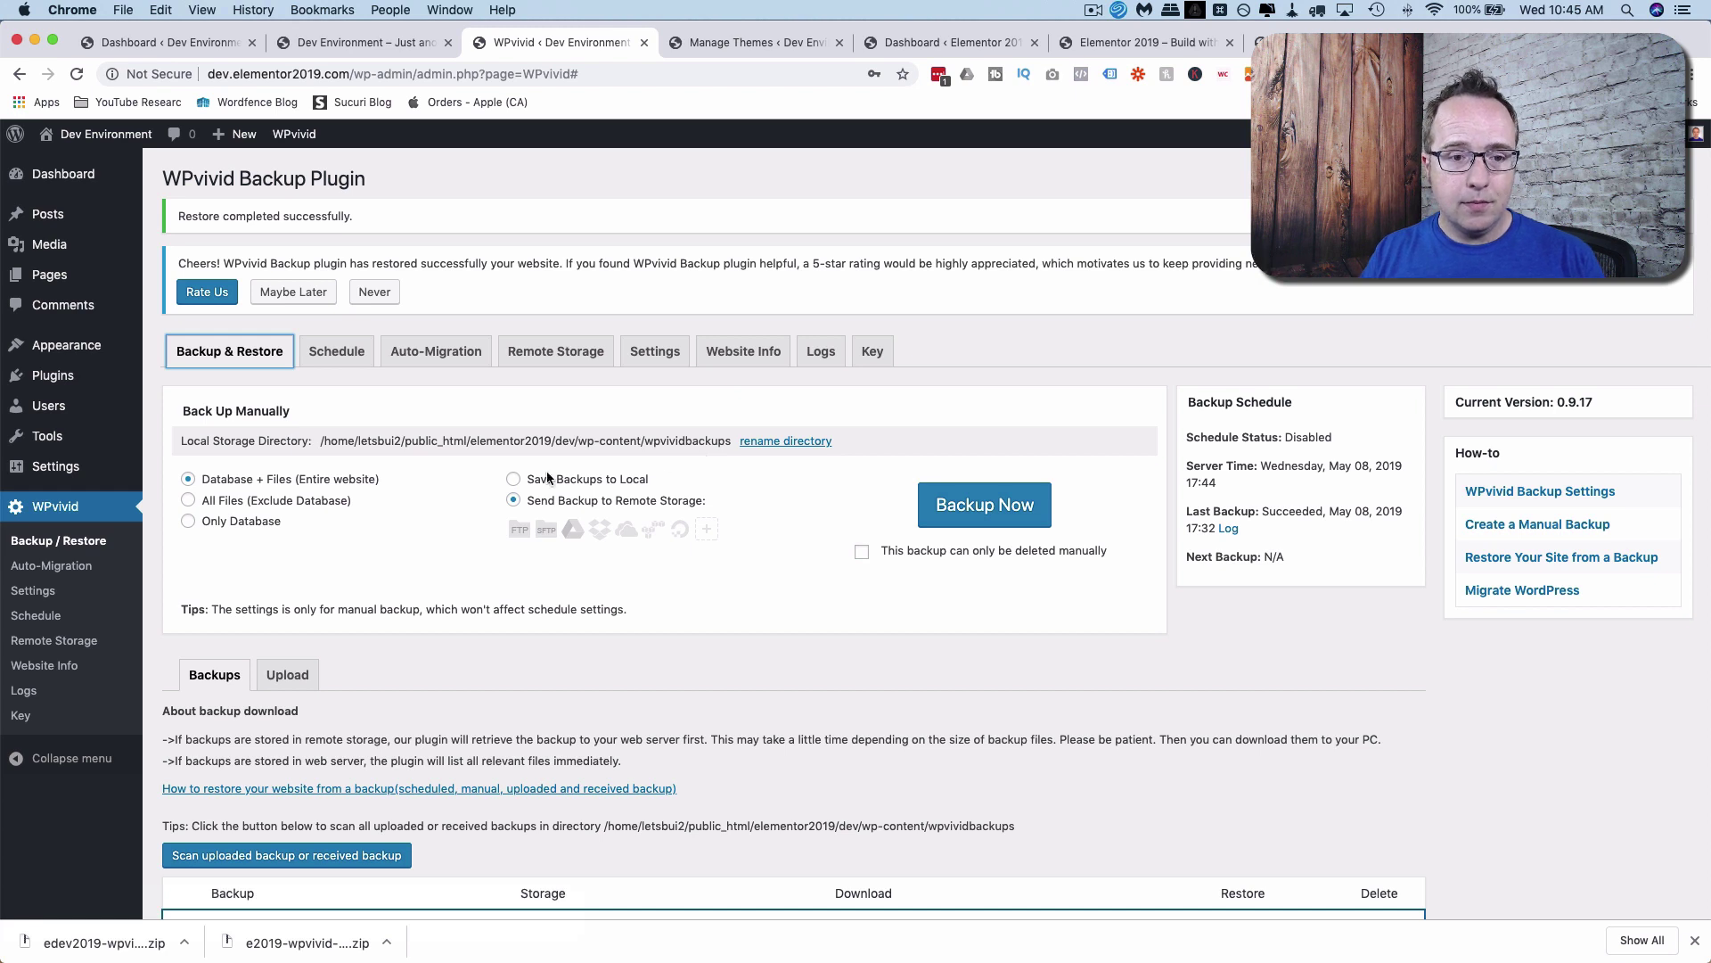
Set manual backups to Save Backups to Local and open Settings to view the wpvividbackups folder.
left_click(515, 480)
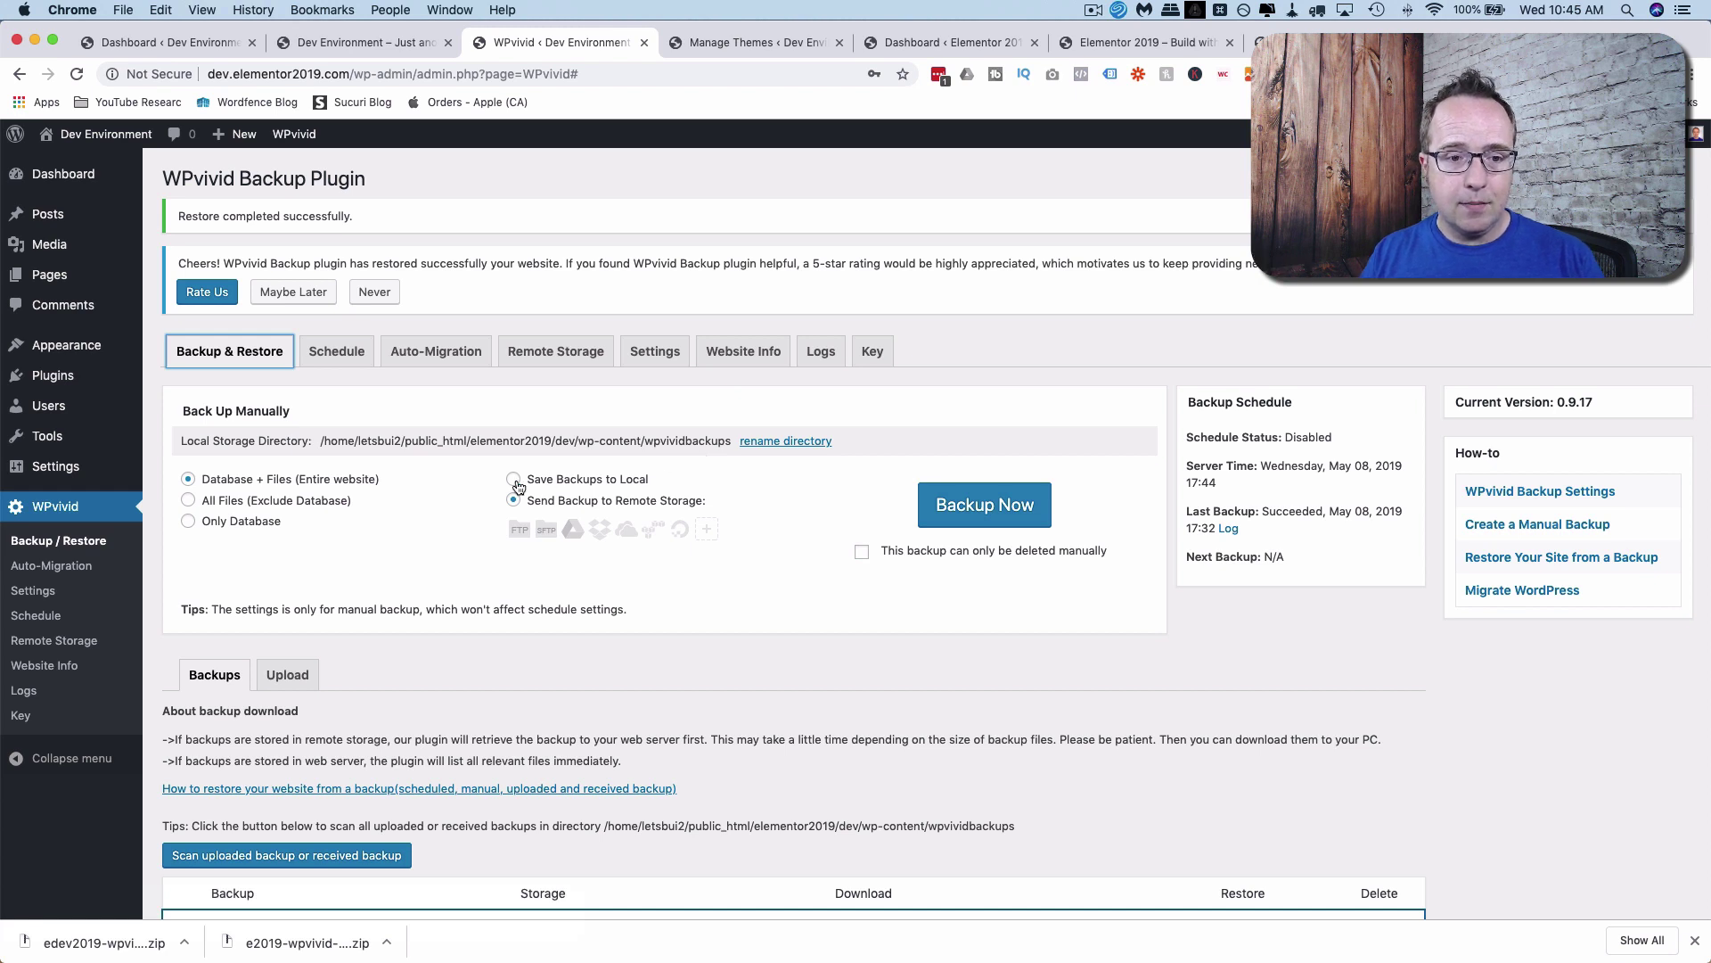
double_click(688, 440)
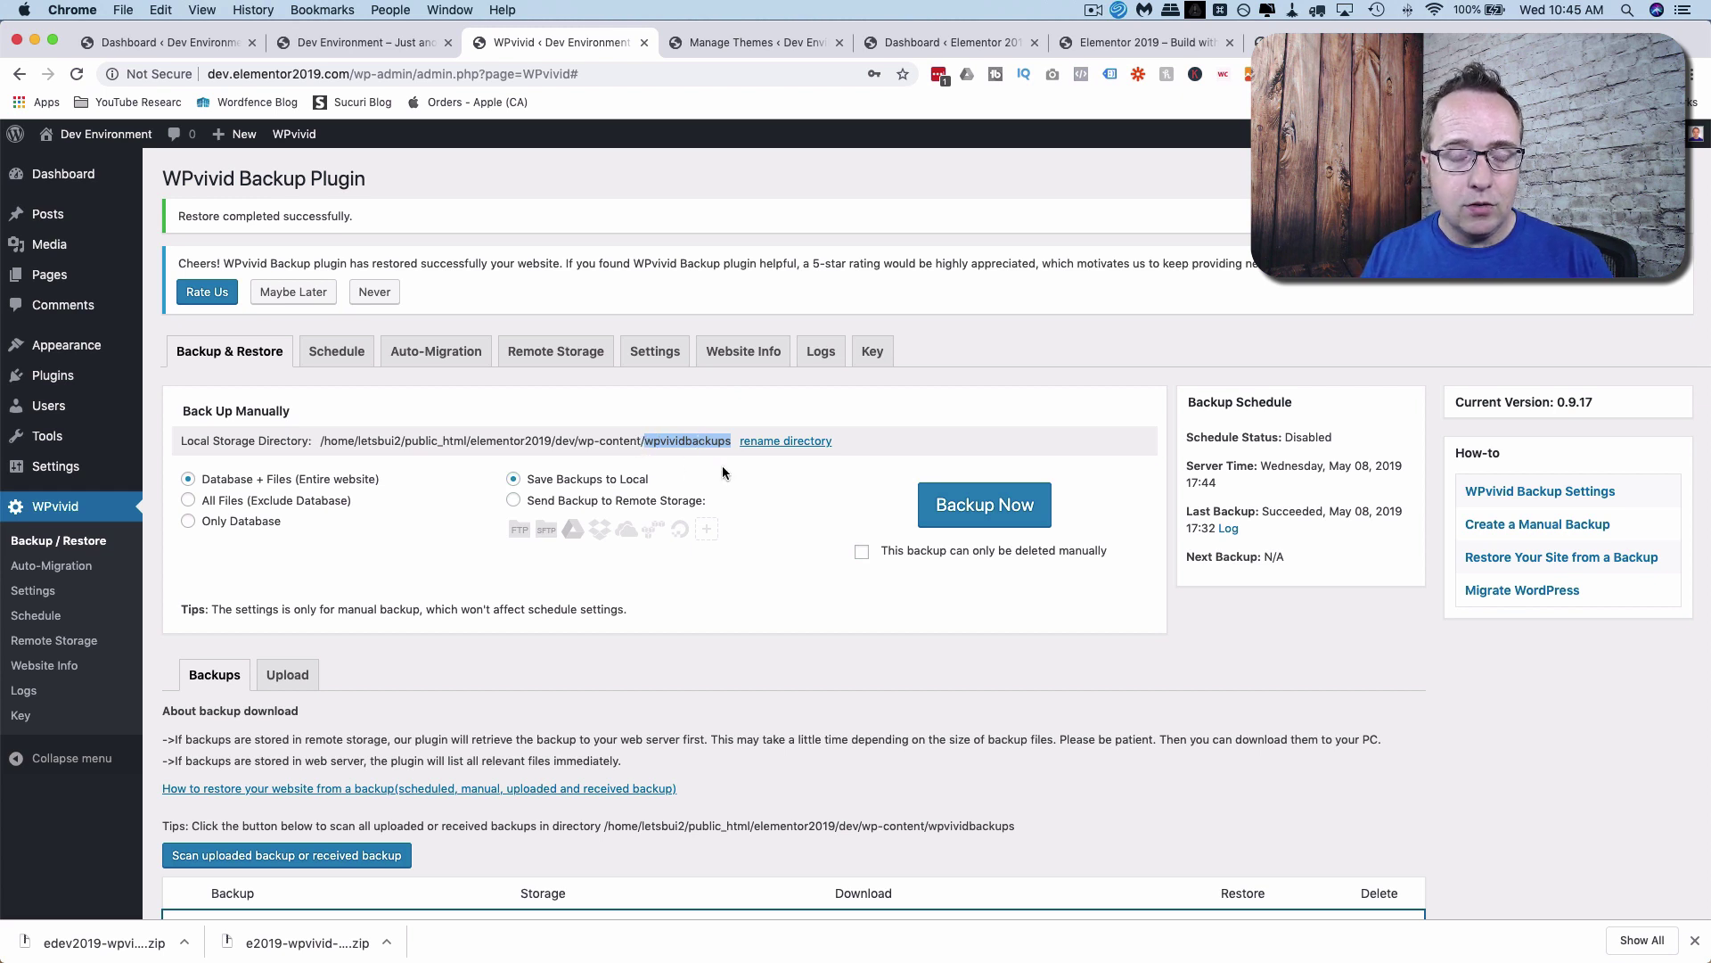
left_click(784, 442)
scroll(521, 484, "down", 3)
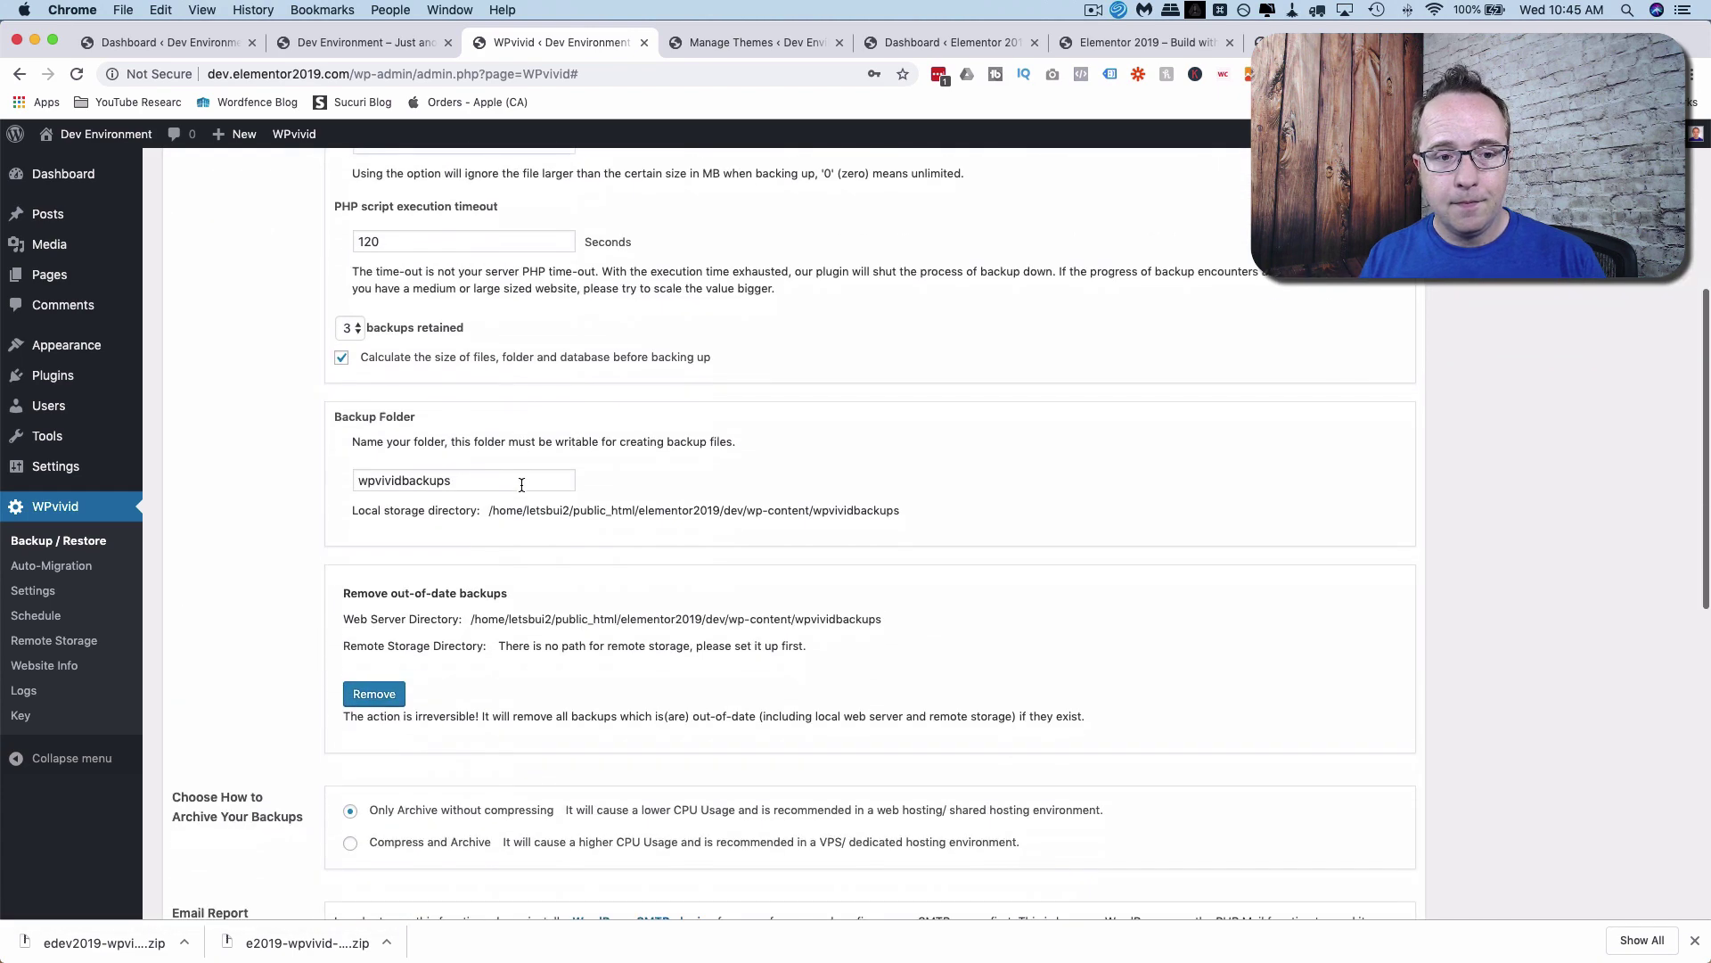
double_click(415, 482)
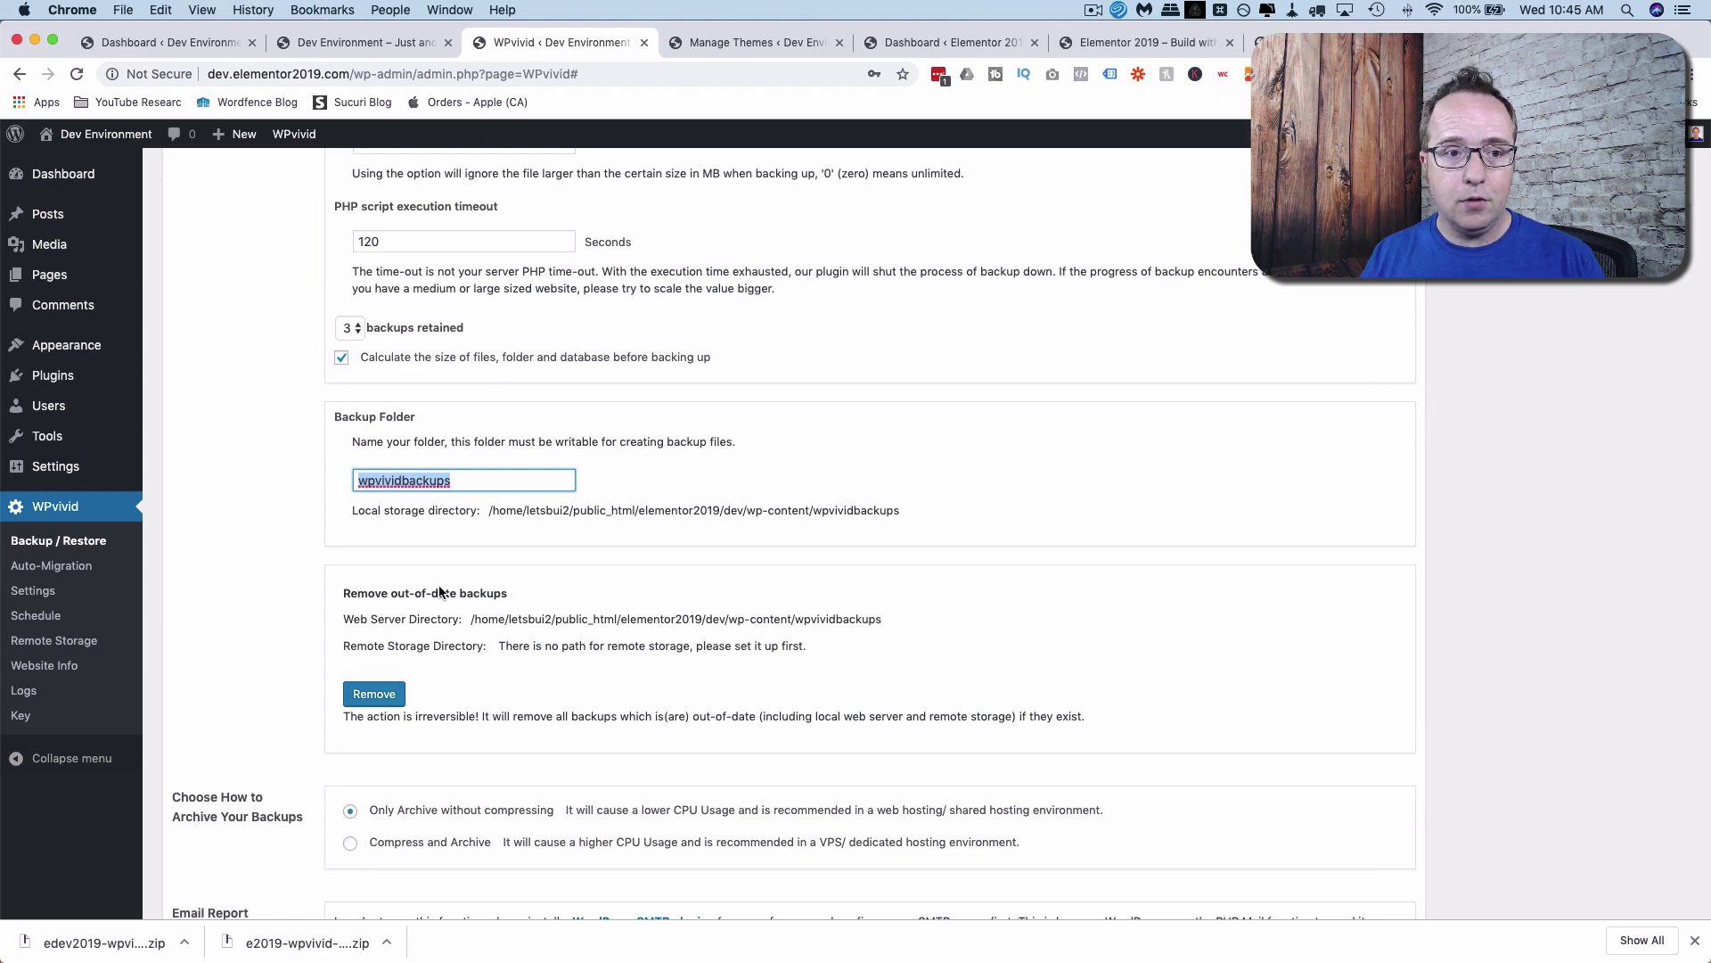
scroll(374, 570, "down", 1)
scroll(432, 526, "up", 7)
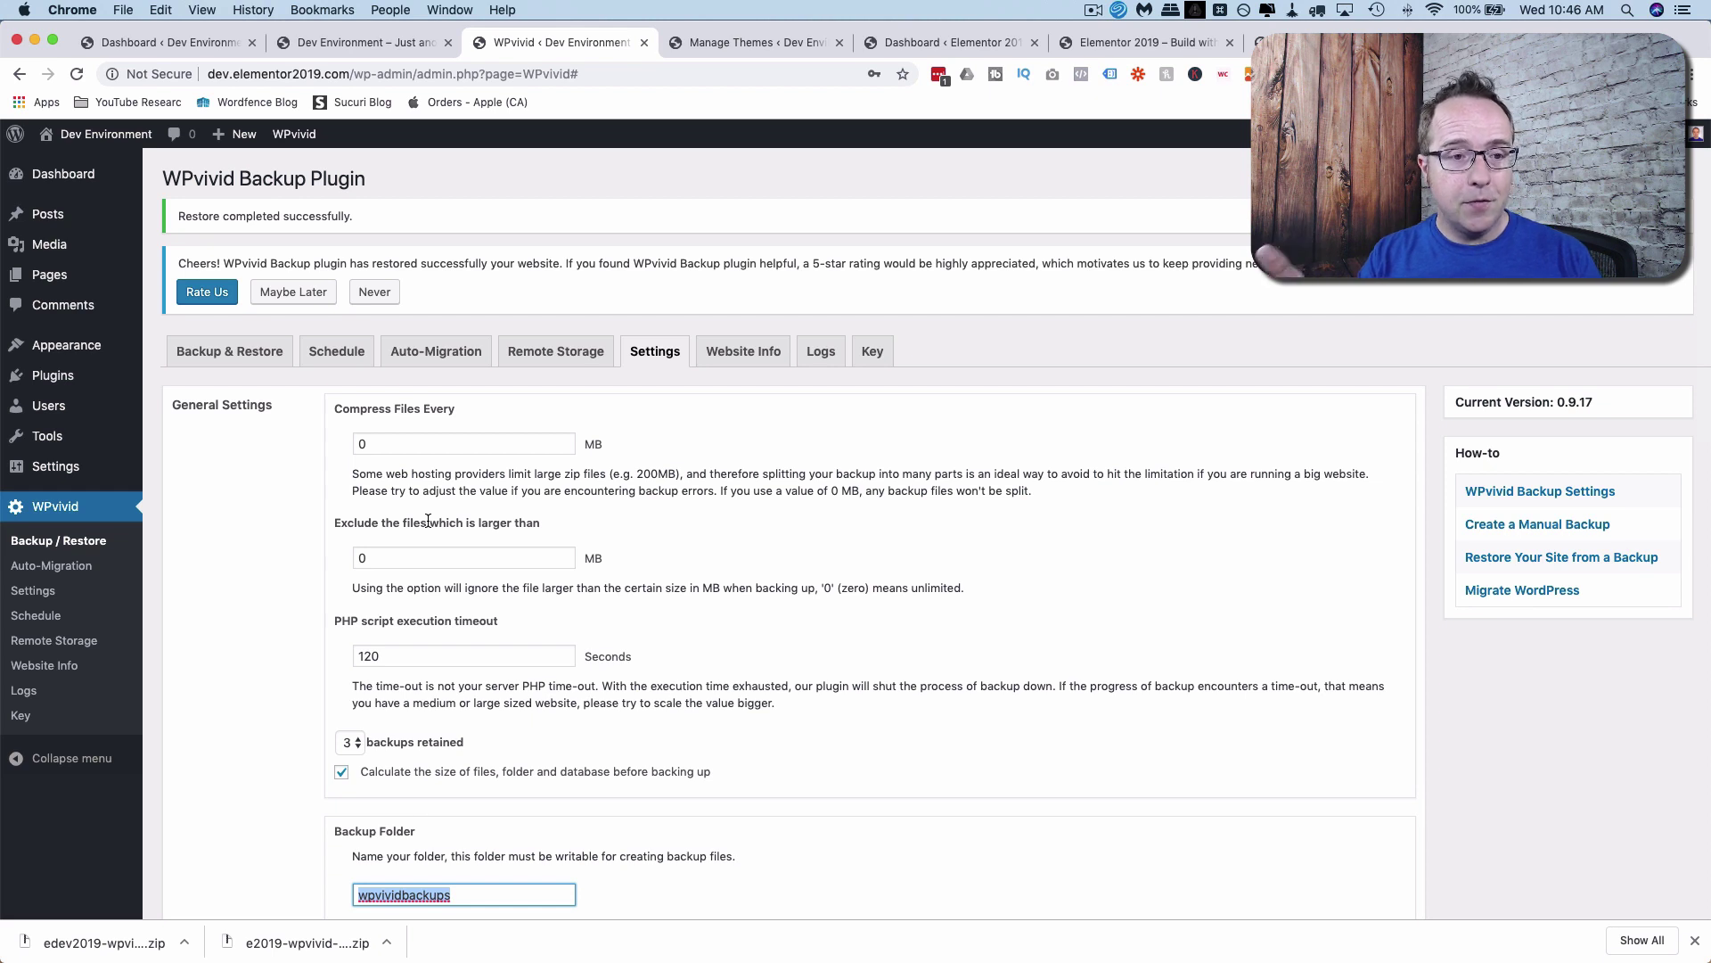
Tick Enable backup schedule, try daily and weekly, and settle on the 12Hours frequency.
left_click(329, 352)
scroll(322, 544, "down", 3)
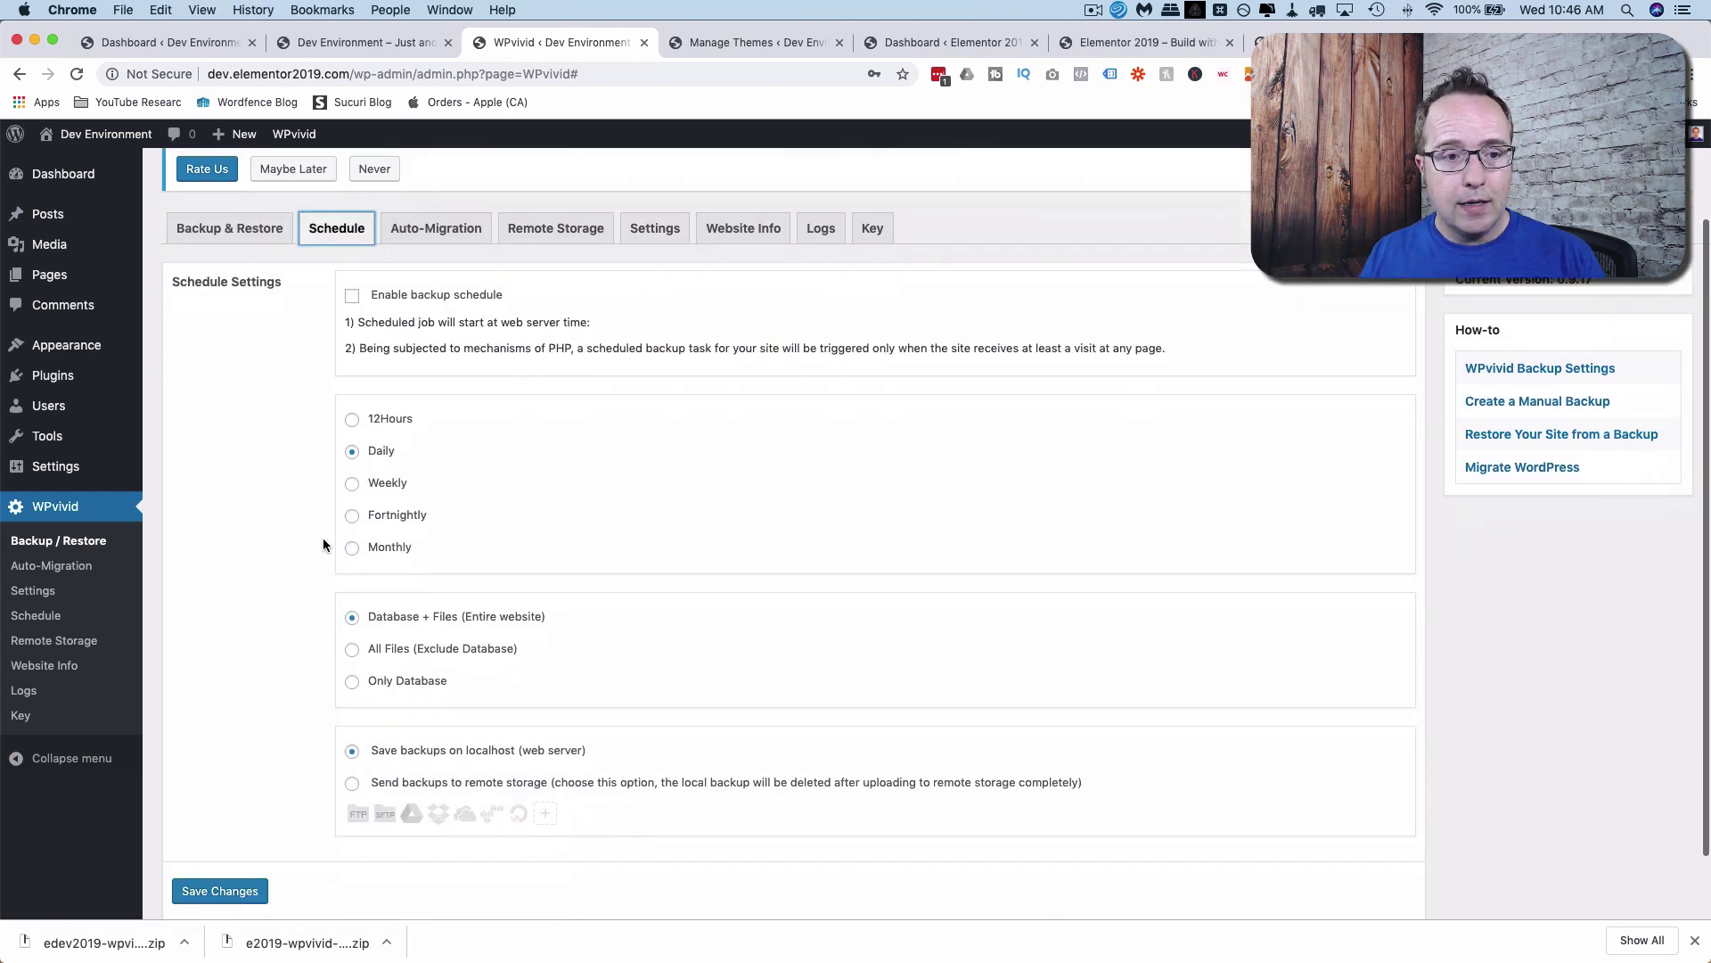
left_click(352, 297)
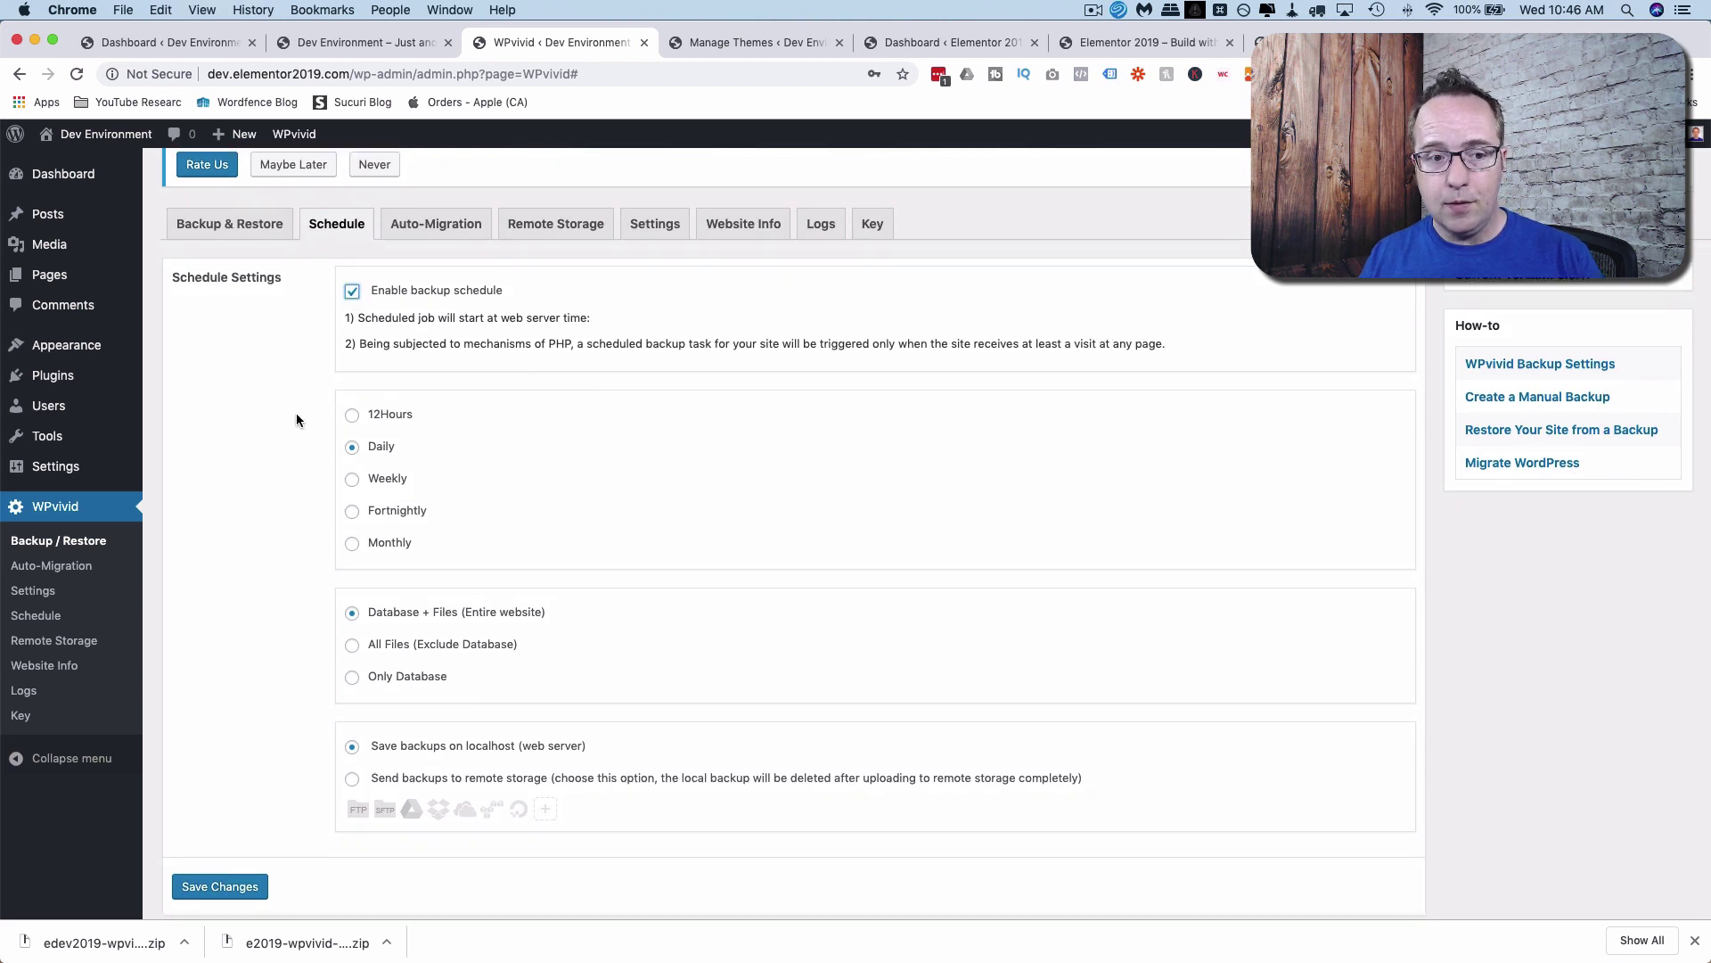
scroll(297, 416, "down", 2)
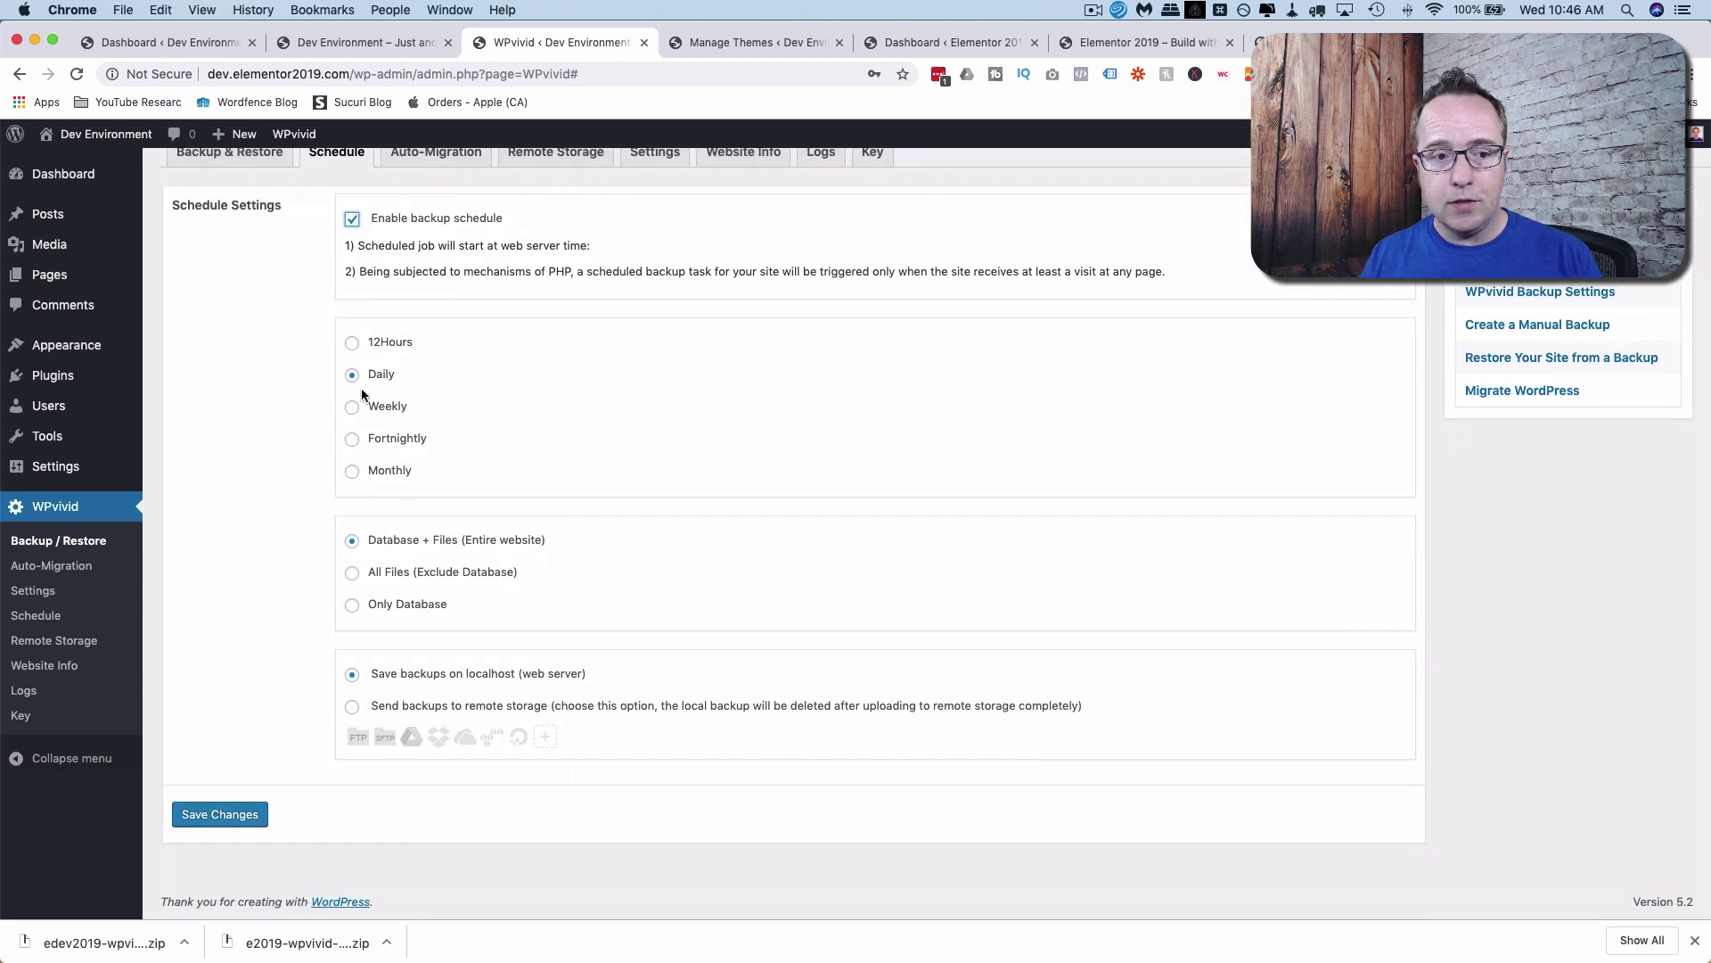
left_click(353, 345)
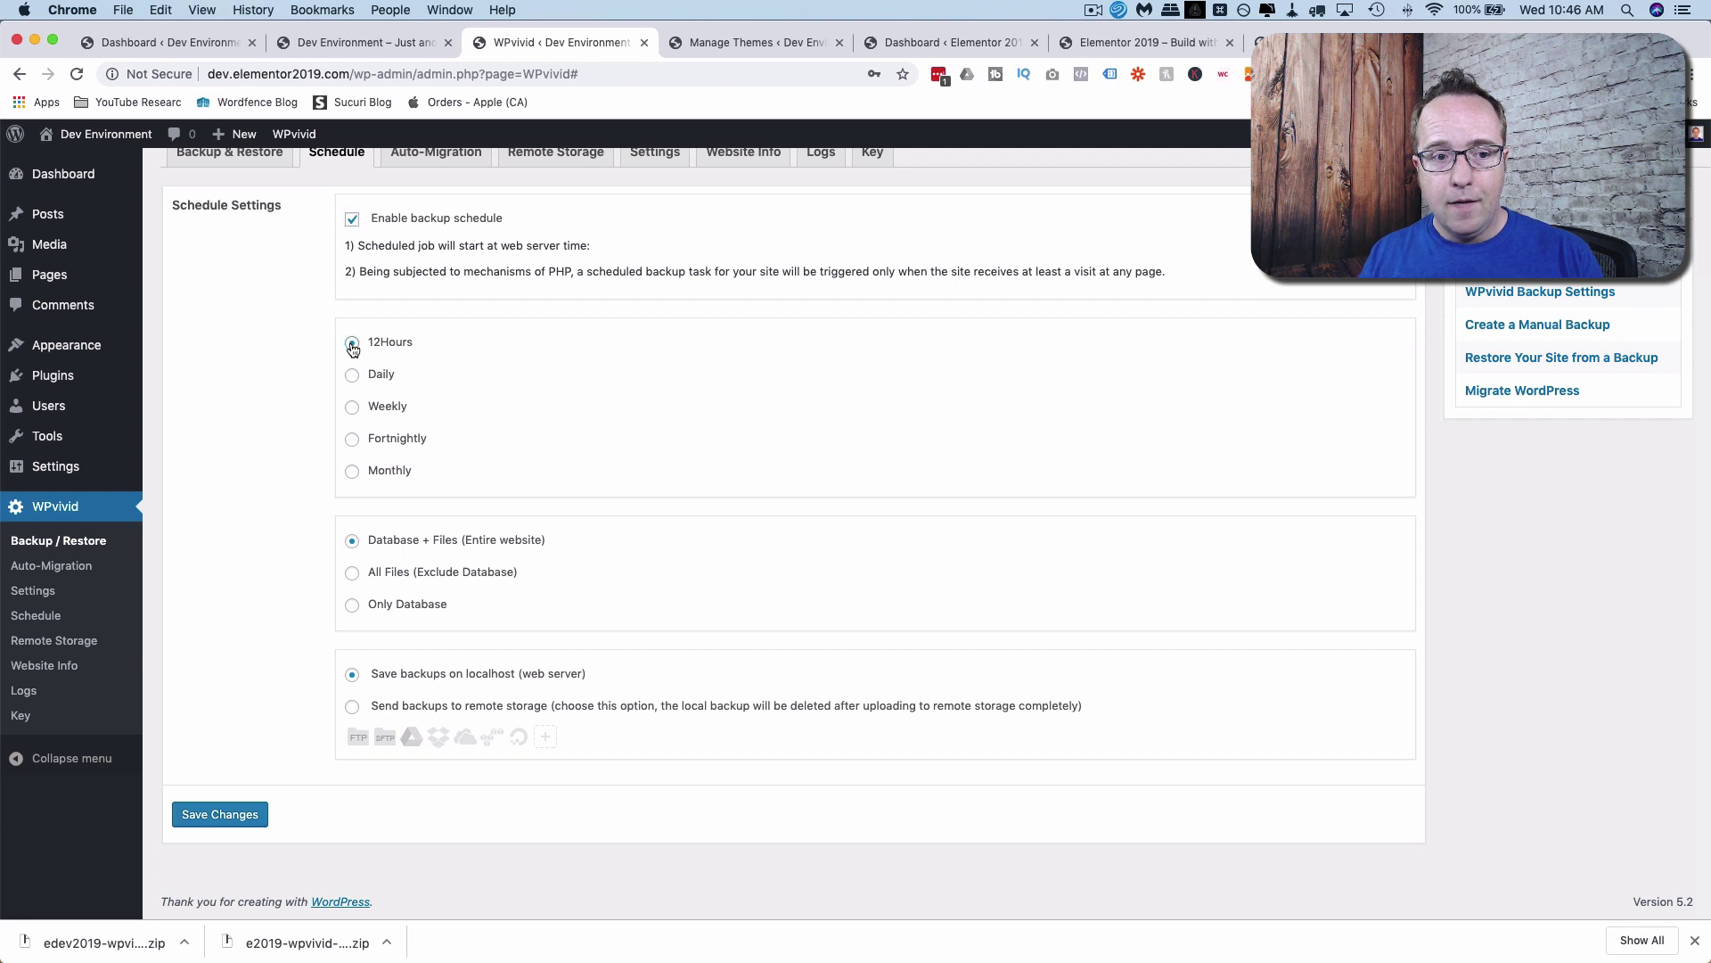
left_click(353, 375)
left_click(354, 407)
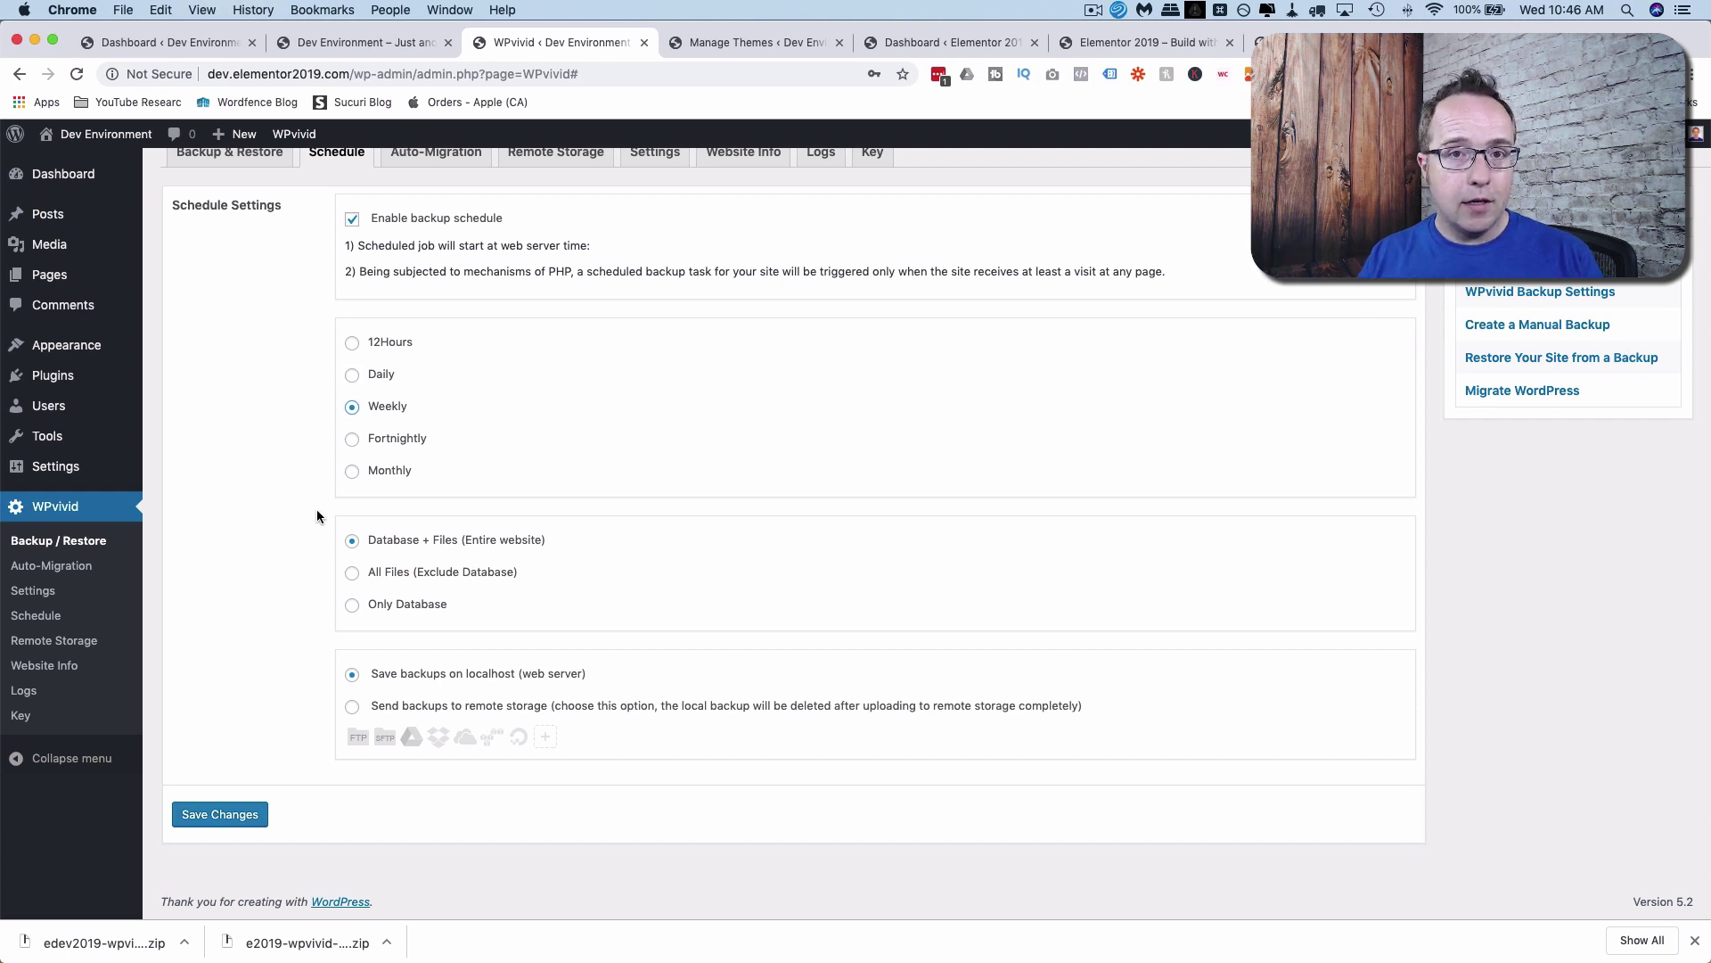
left_click(352, 374)
left_click(353, 341)
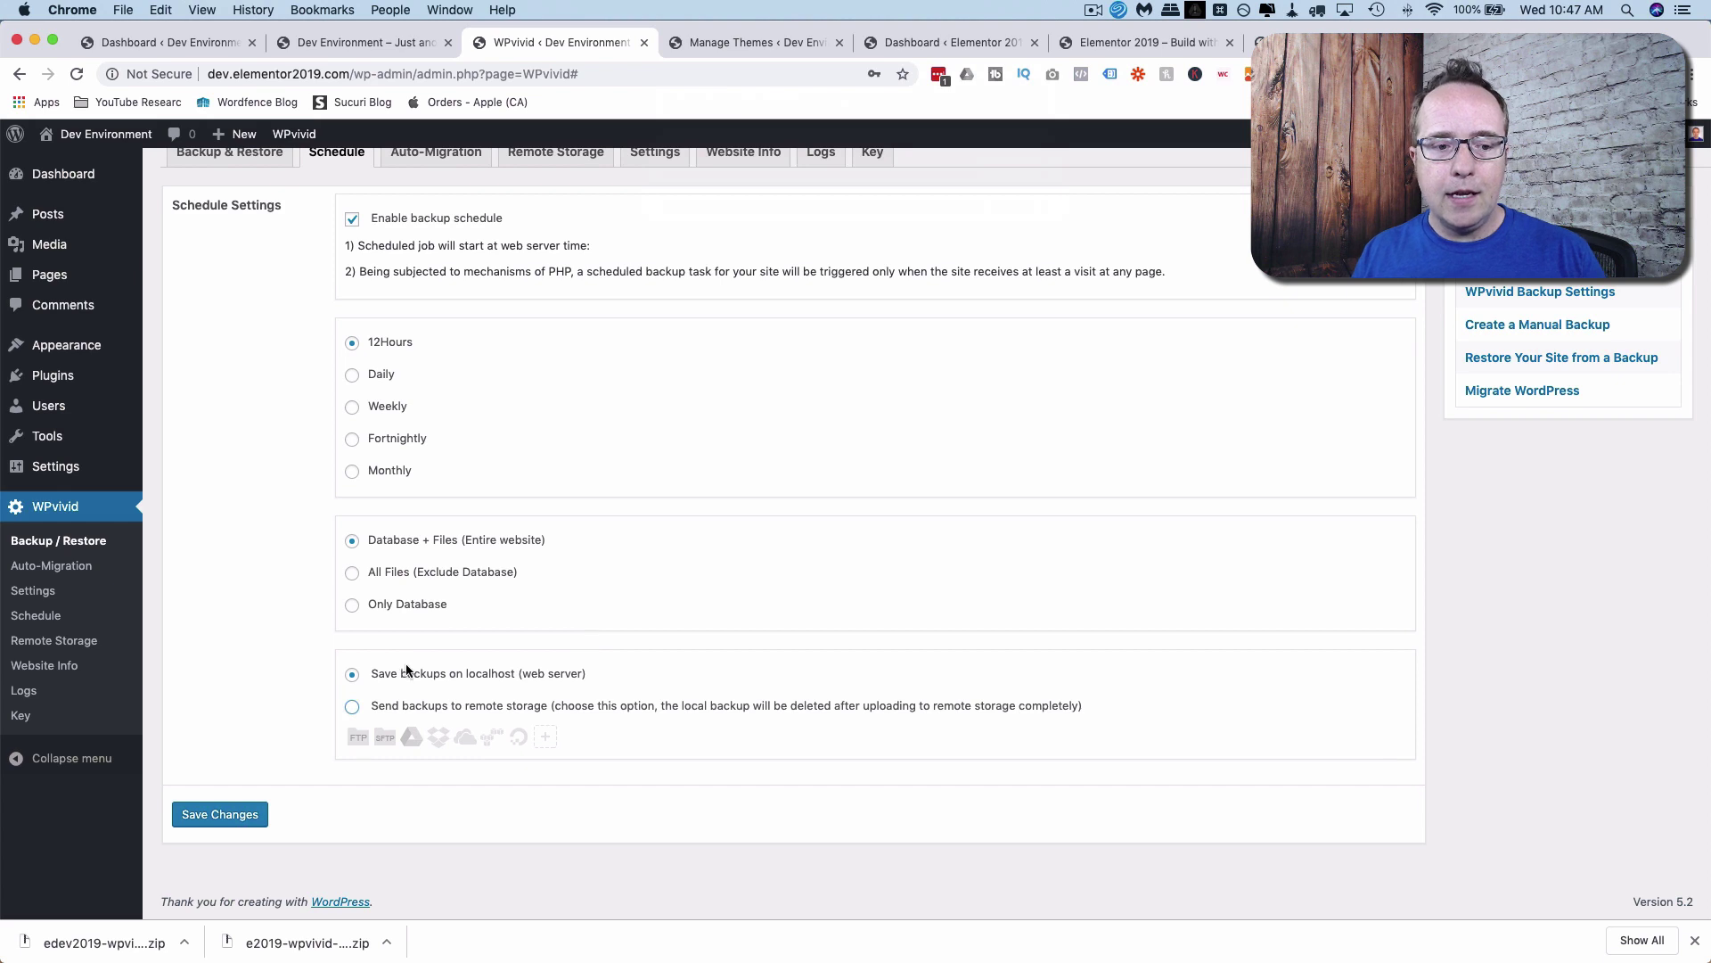
left_click(353, 705)
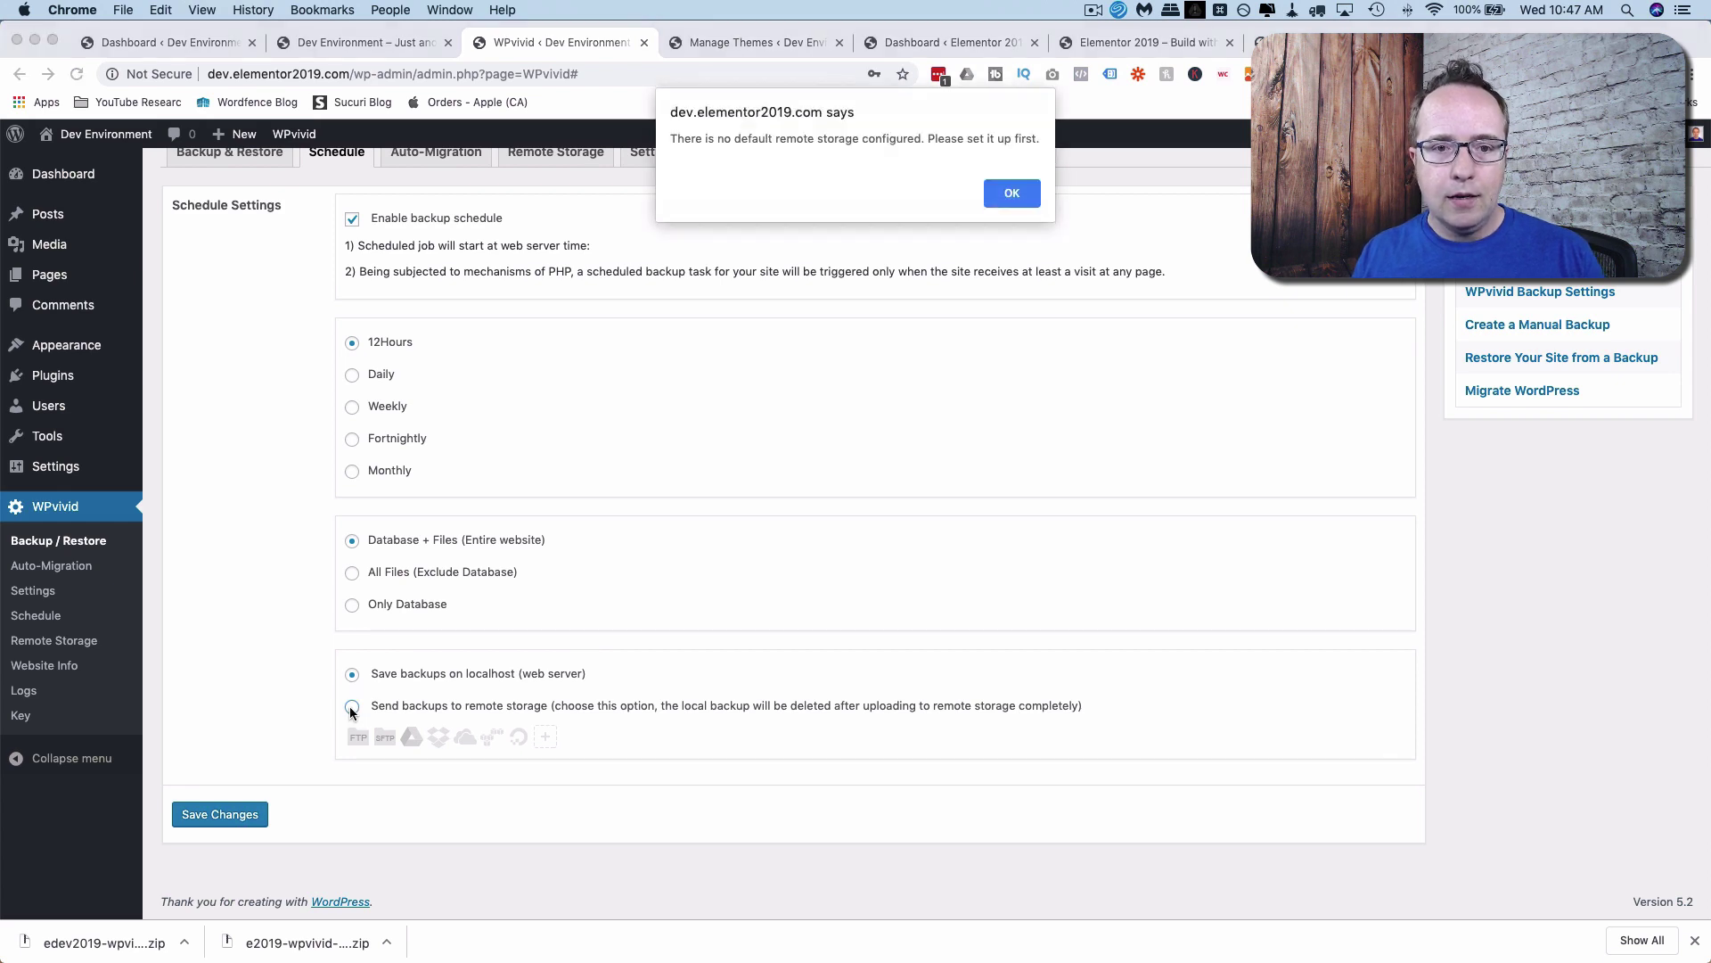
left_click_drag(675, 139, 1032, 135)
left_click(1025, 191)
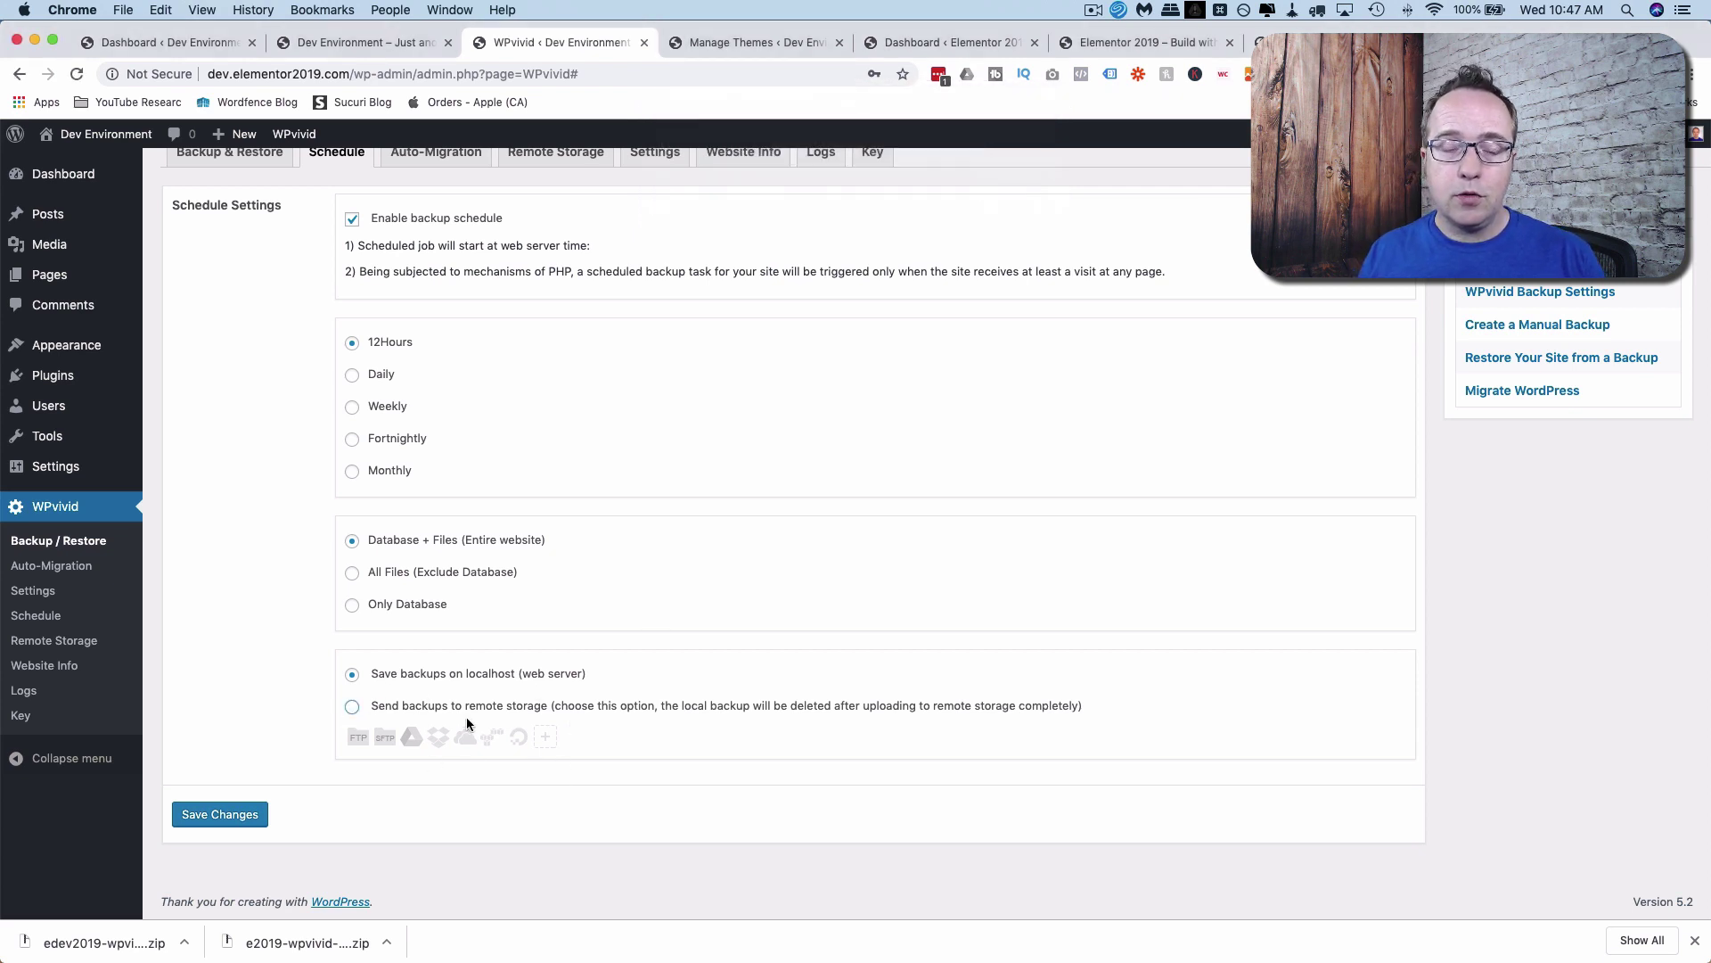
scroll(508, 713, "up", 3)
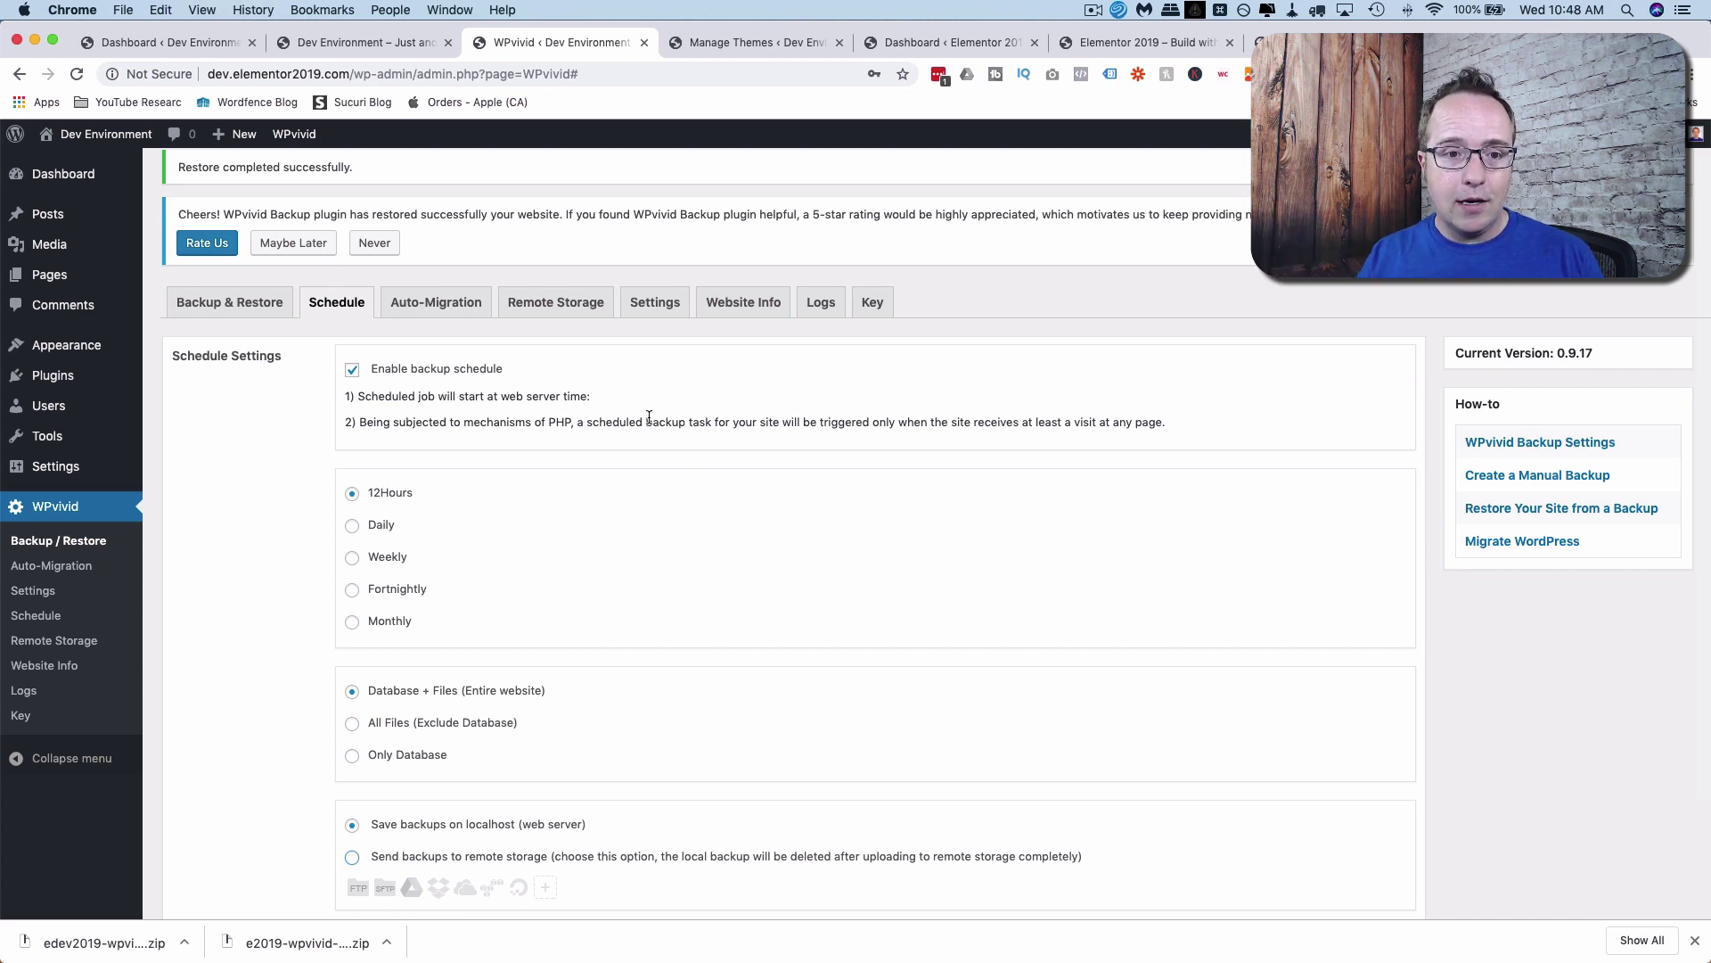
left_click(655, 304)
scroll(323, 395, "down", 5)
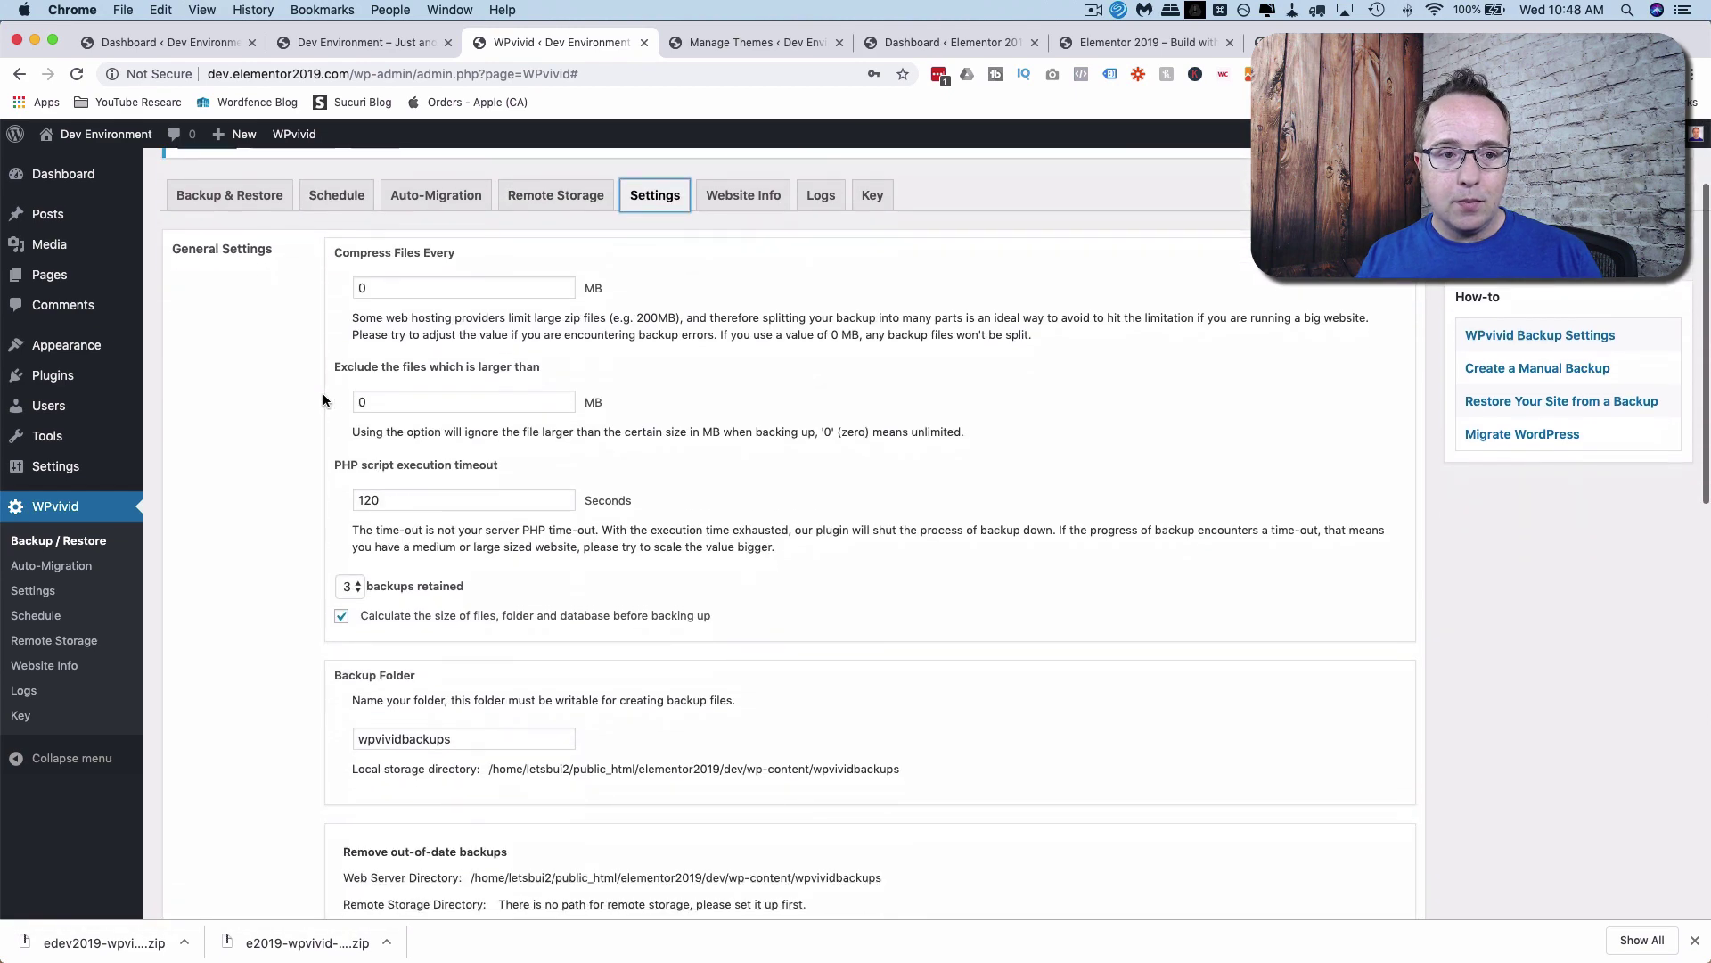
scroll(324, 399, "down", 1)
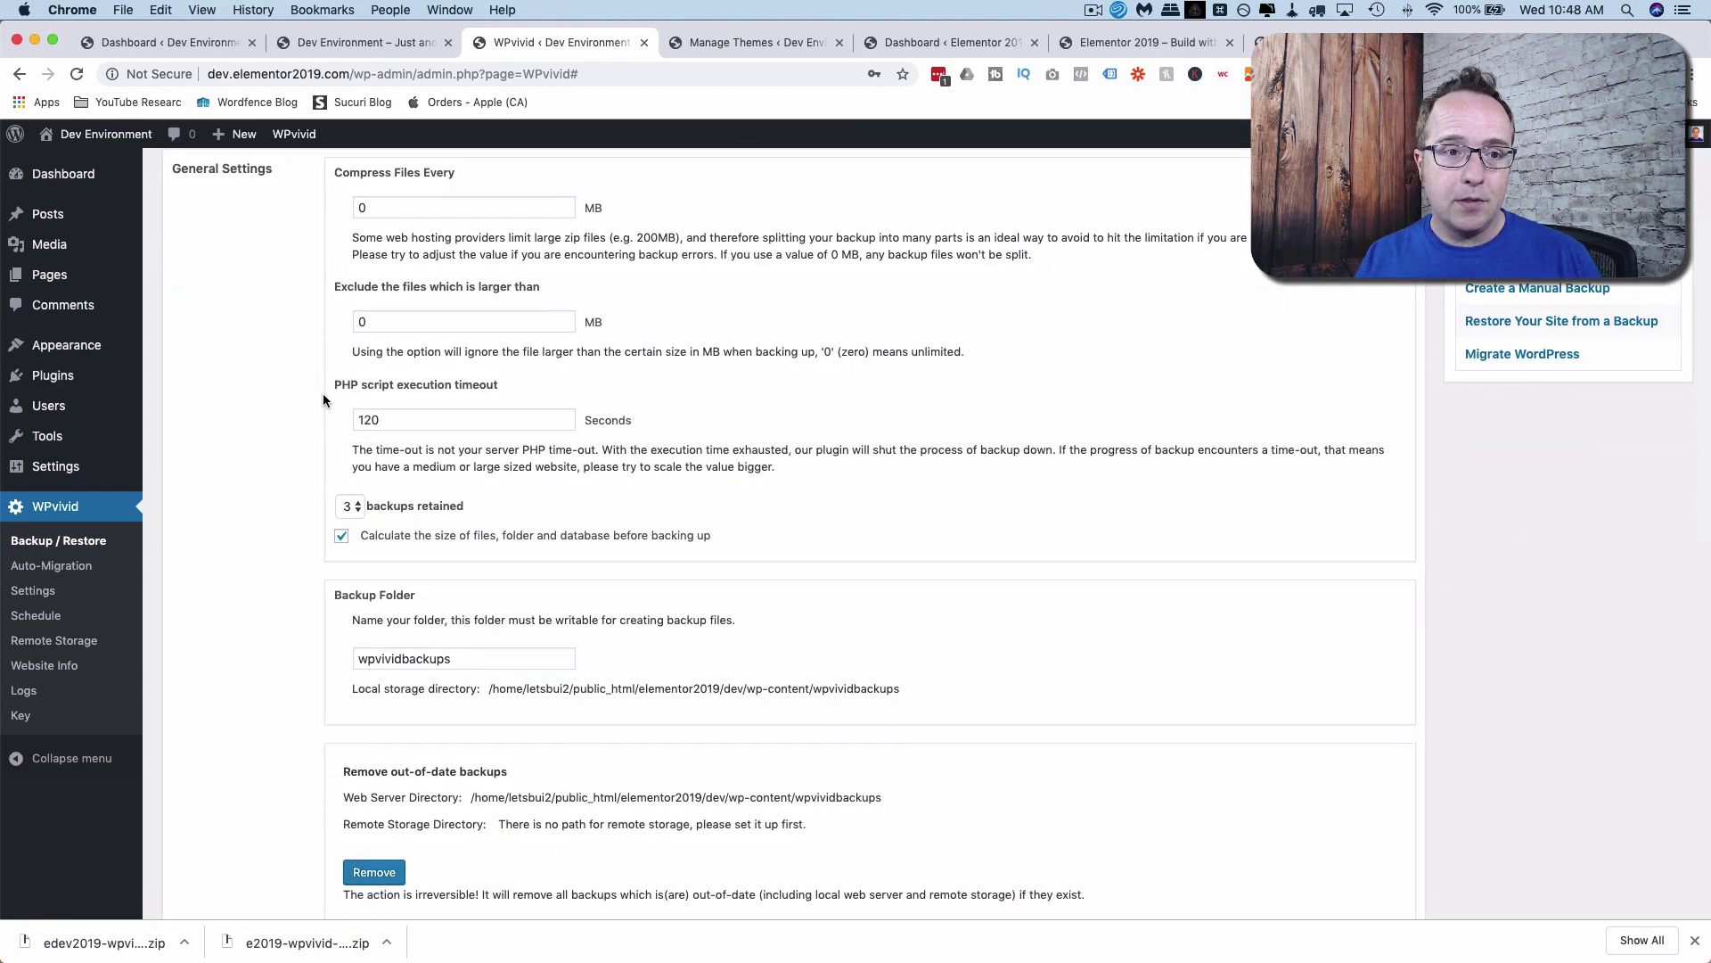
scroll(323, 399, "up", 2)
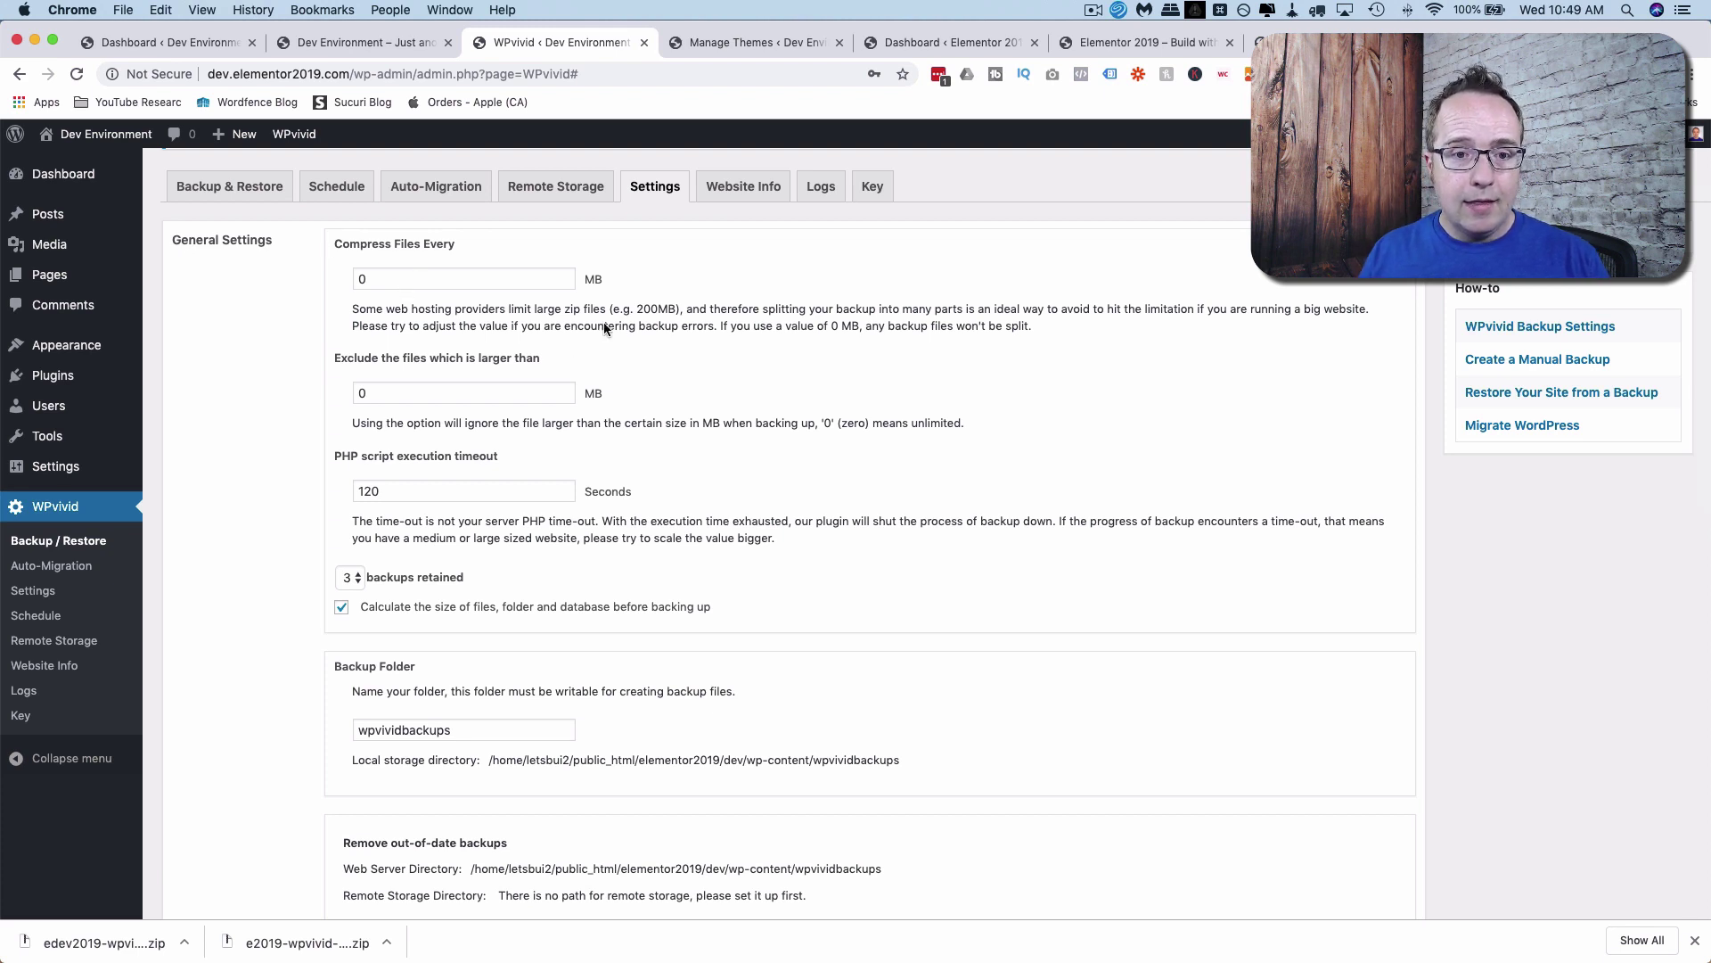
double_click(652, 309)
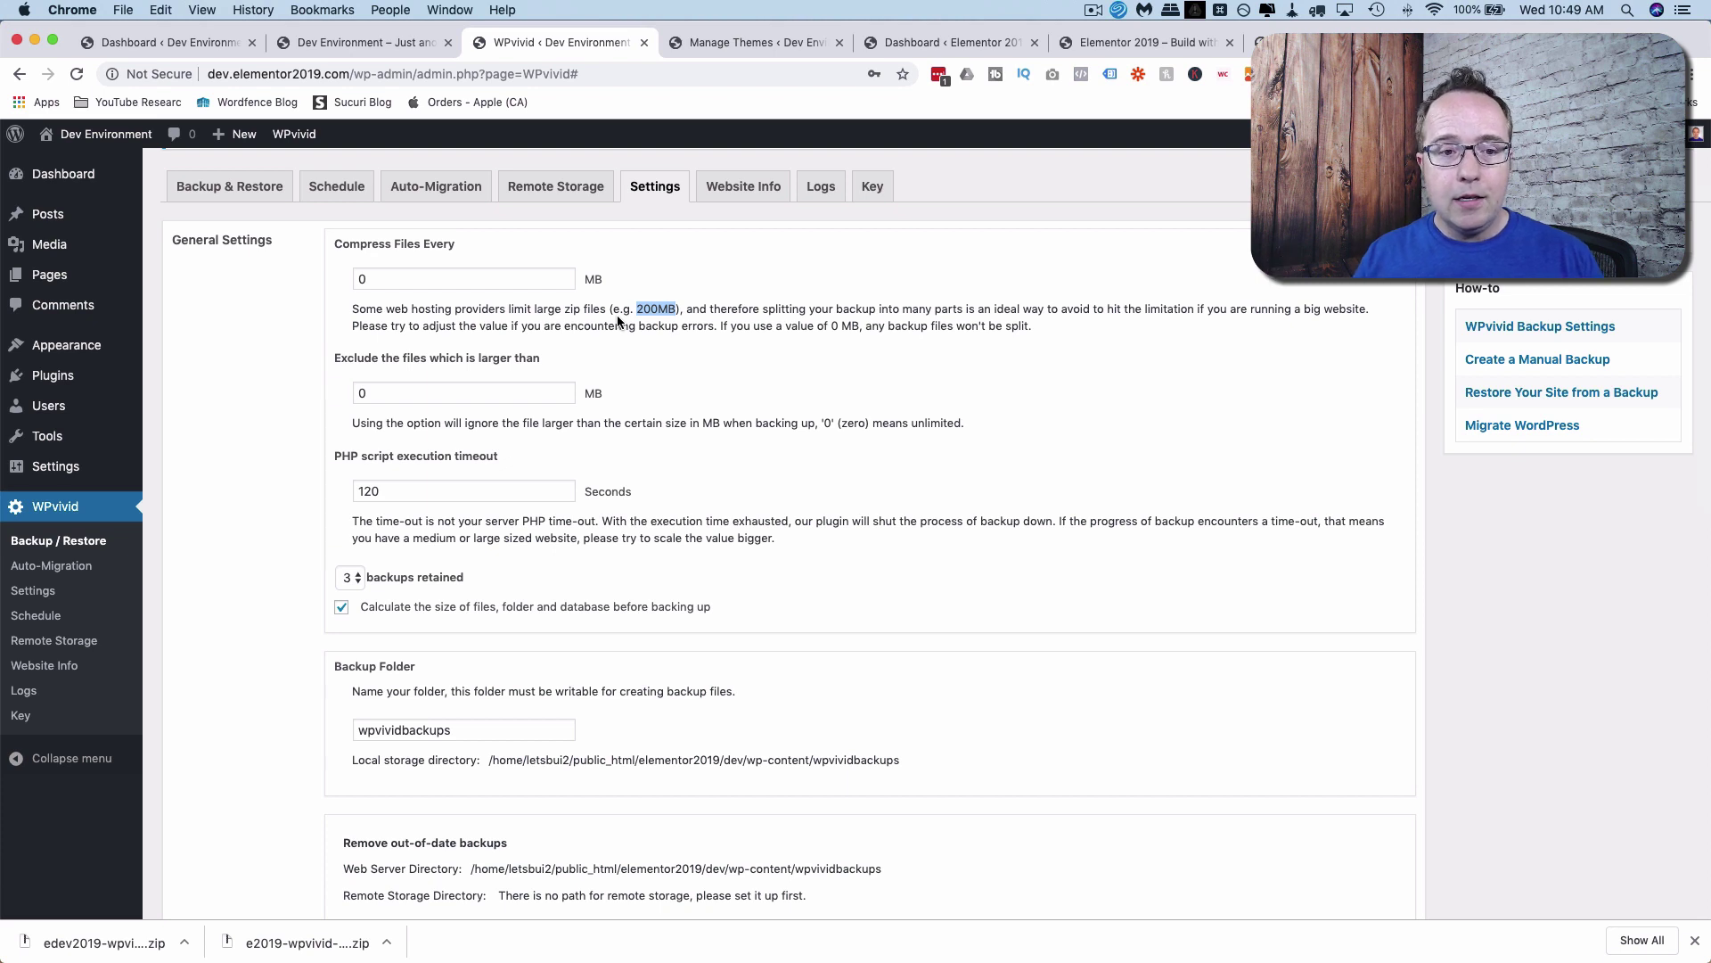
left_click(366, 279)
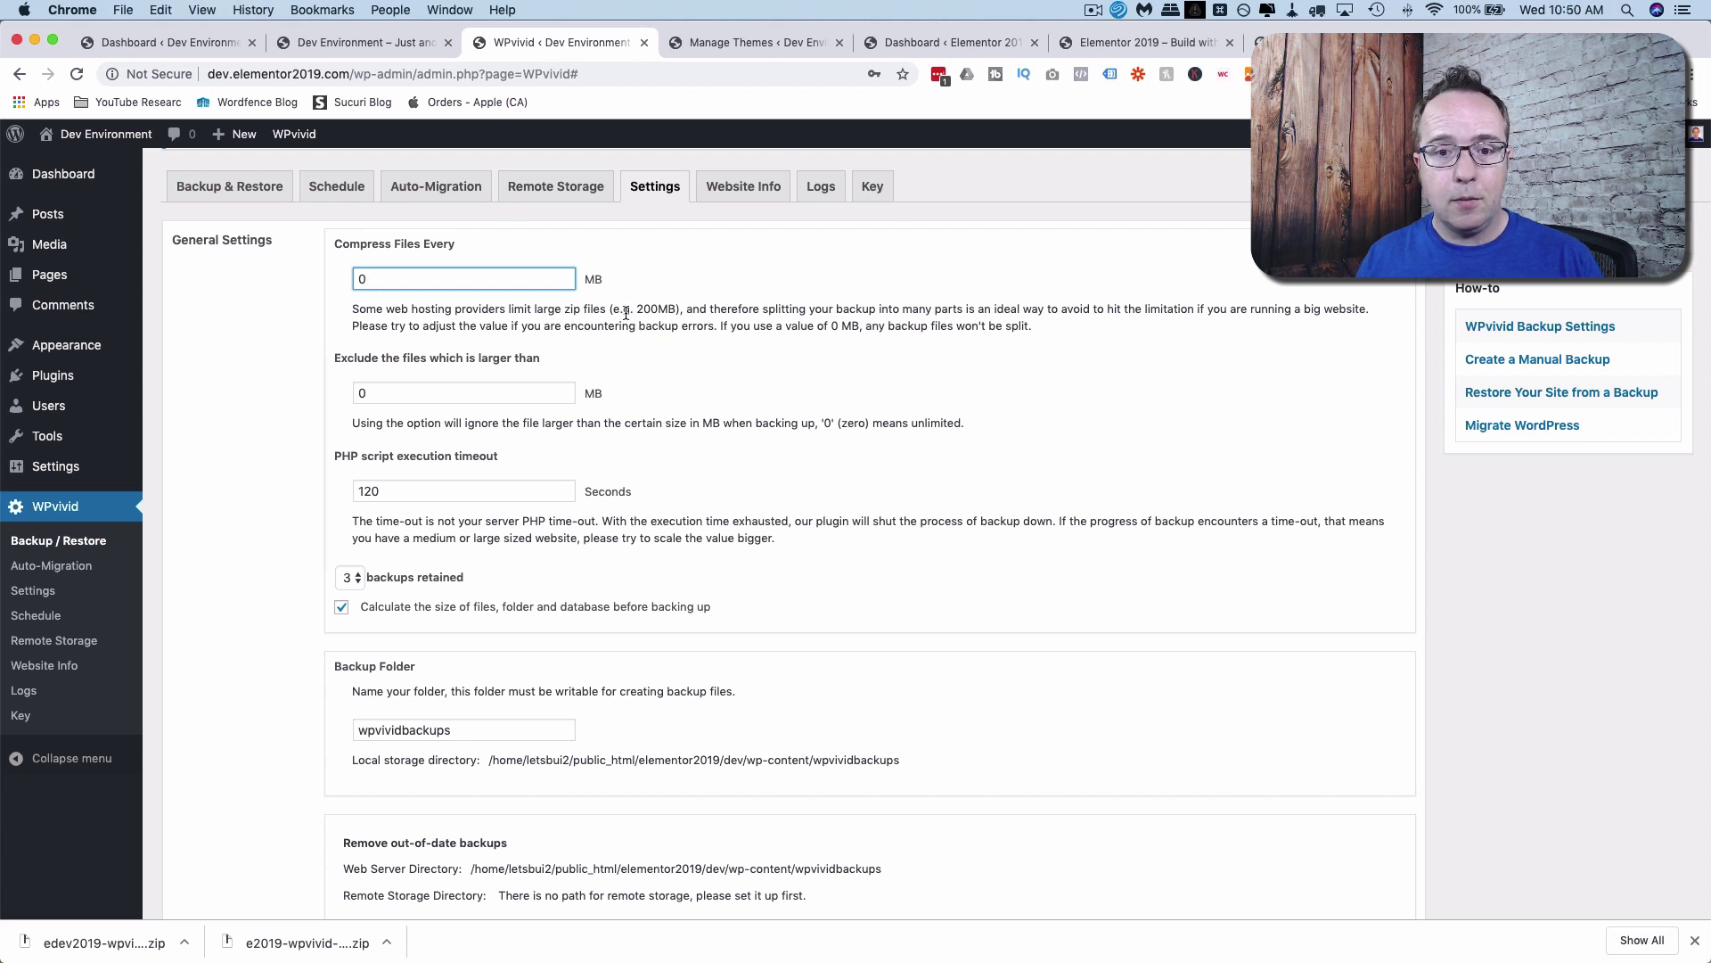
scroll(392, 291, "down", 2)
left_click(386, 301)
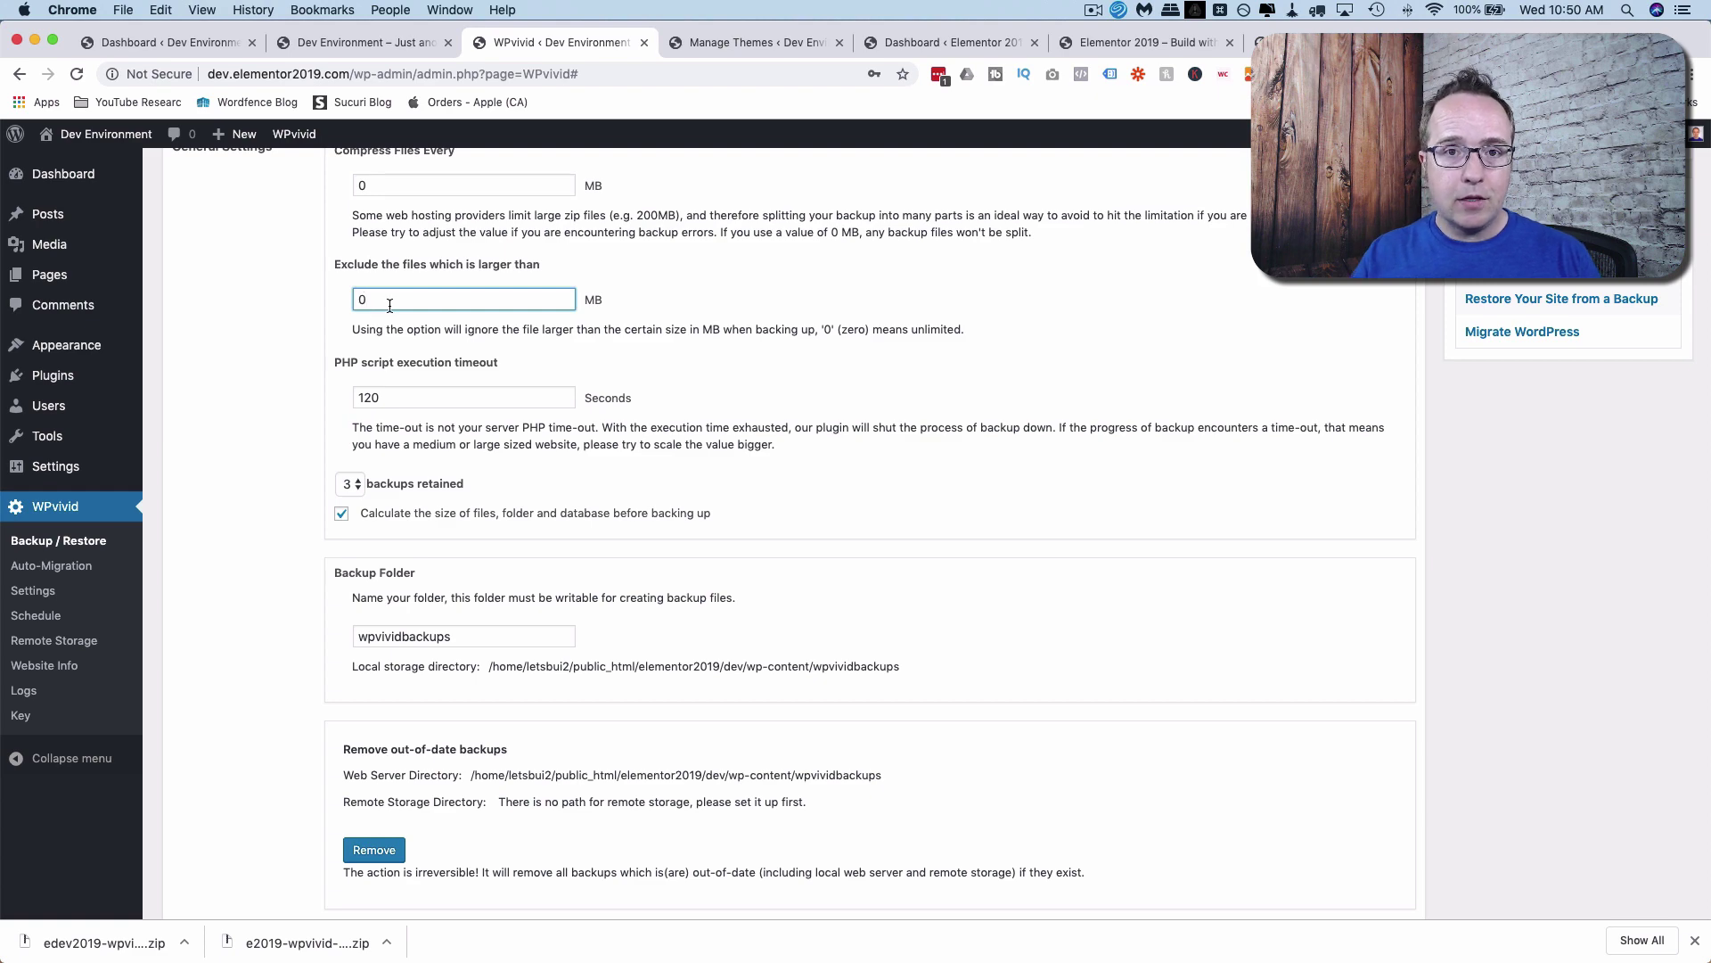
scroll(390, 305, "down", 3)
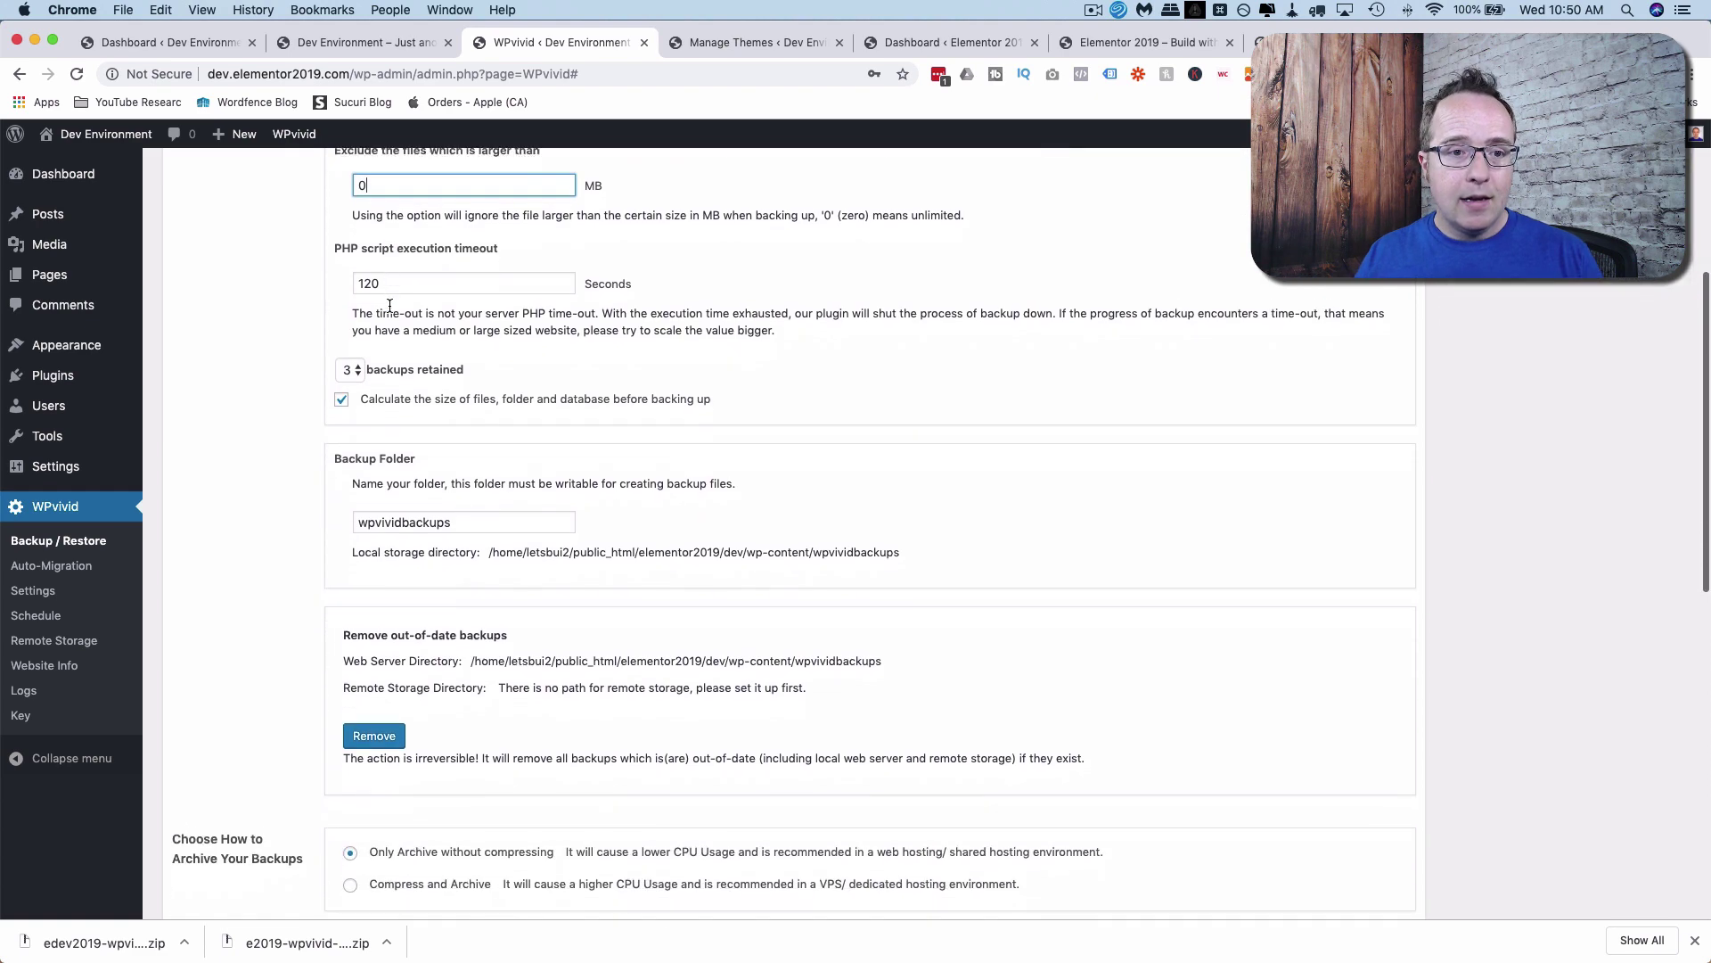
left_click(366, 268)
left_click_drag(367, 268, 342, 303)
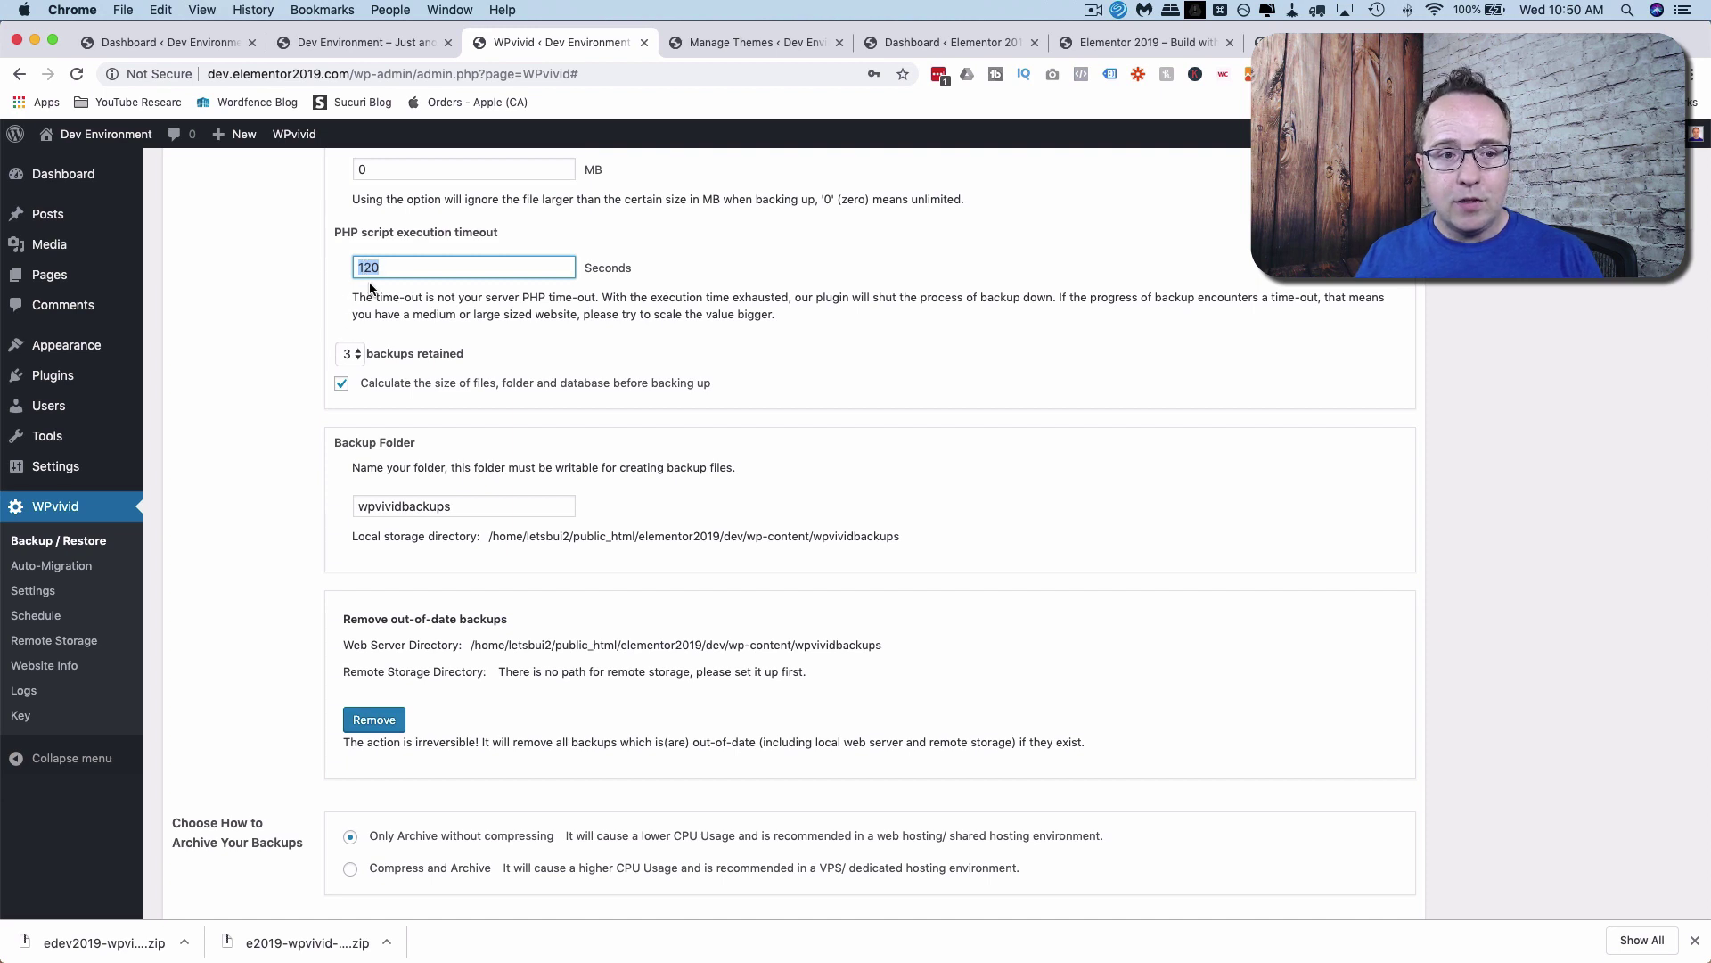
scroll(323, 294, "down", 1)
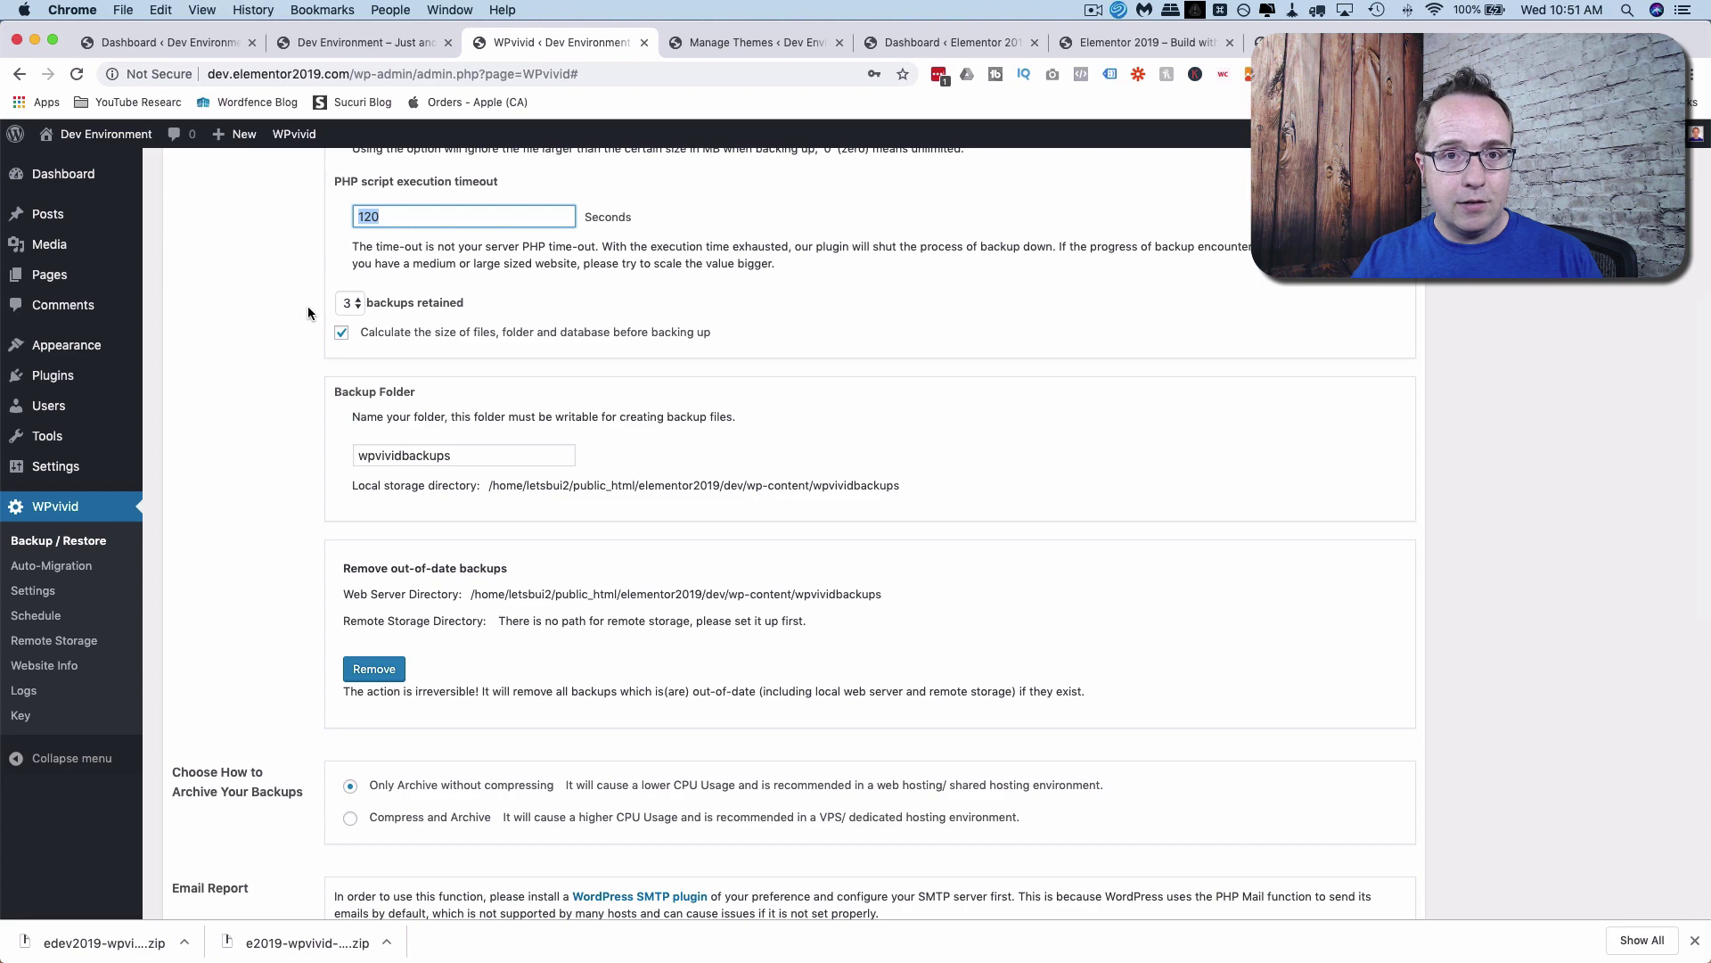
Change the backups retained dropdown from 3 to 7 and verify the selection.
scroll(328, 272, "down", 1)
left_click(350, 252)
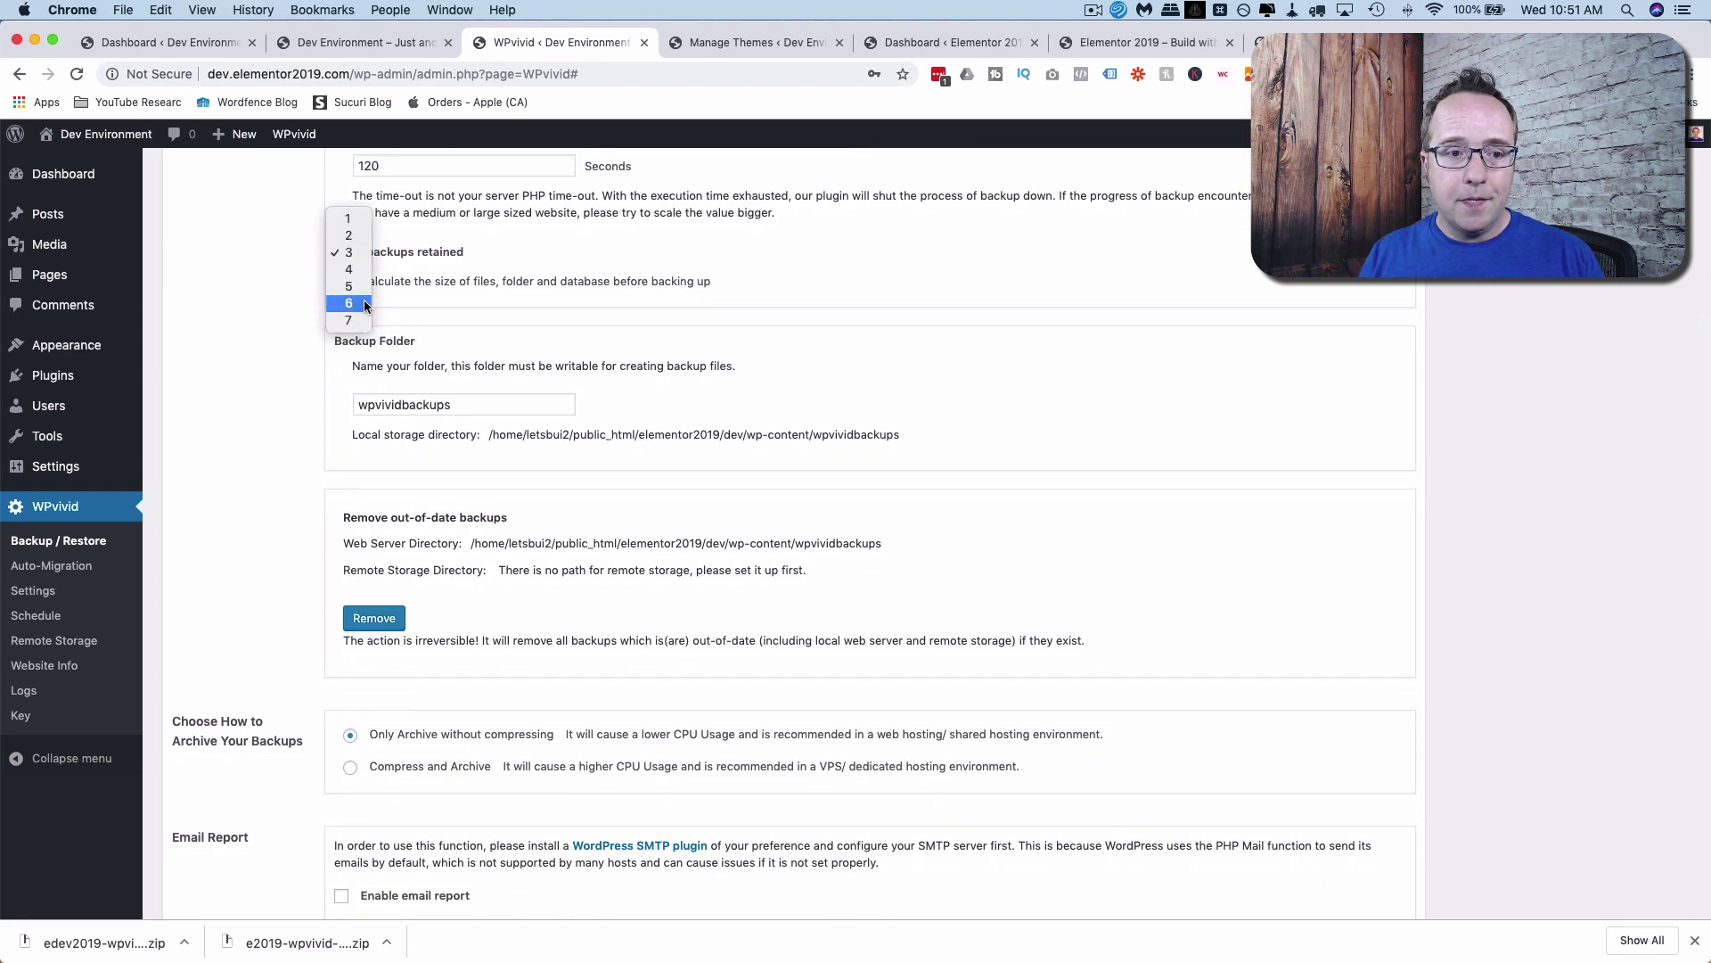
left_click(343, 322)
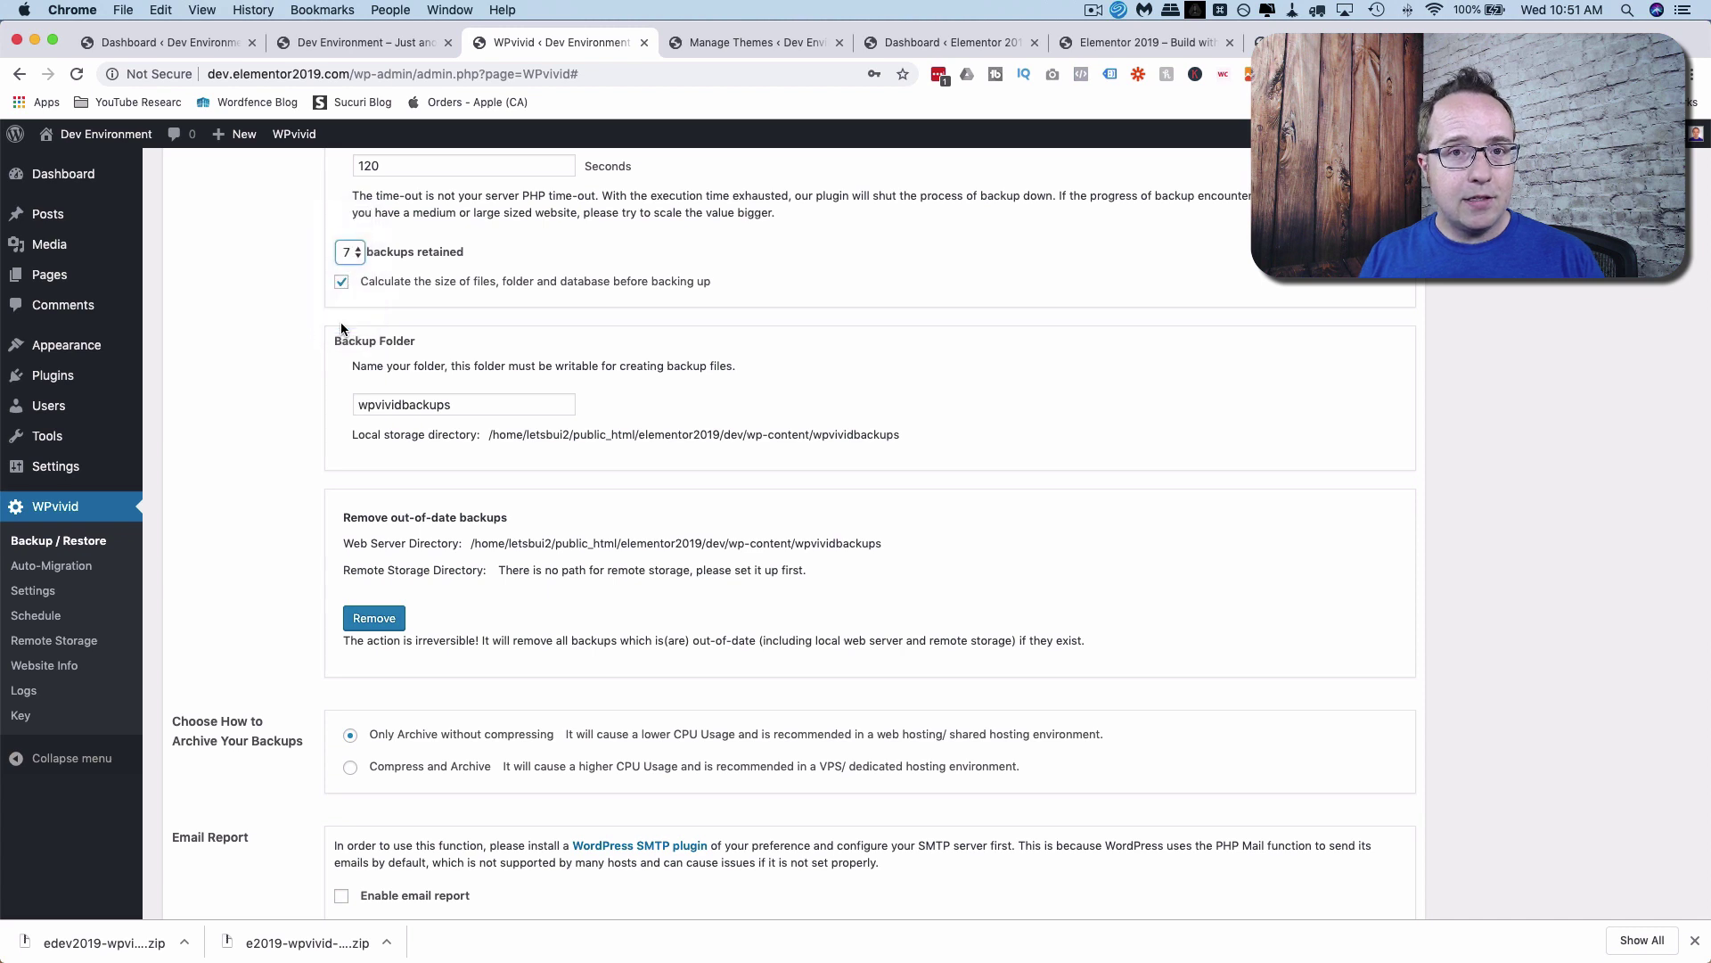
left_click(296, 269)
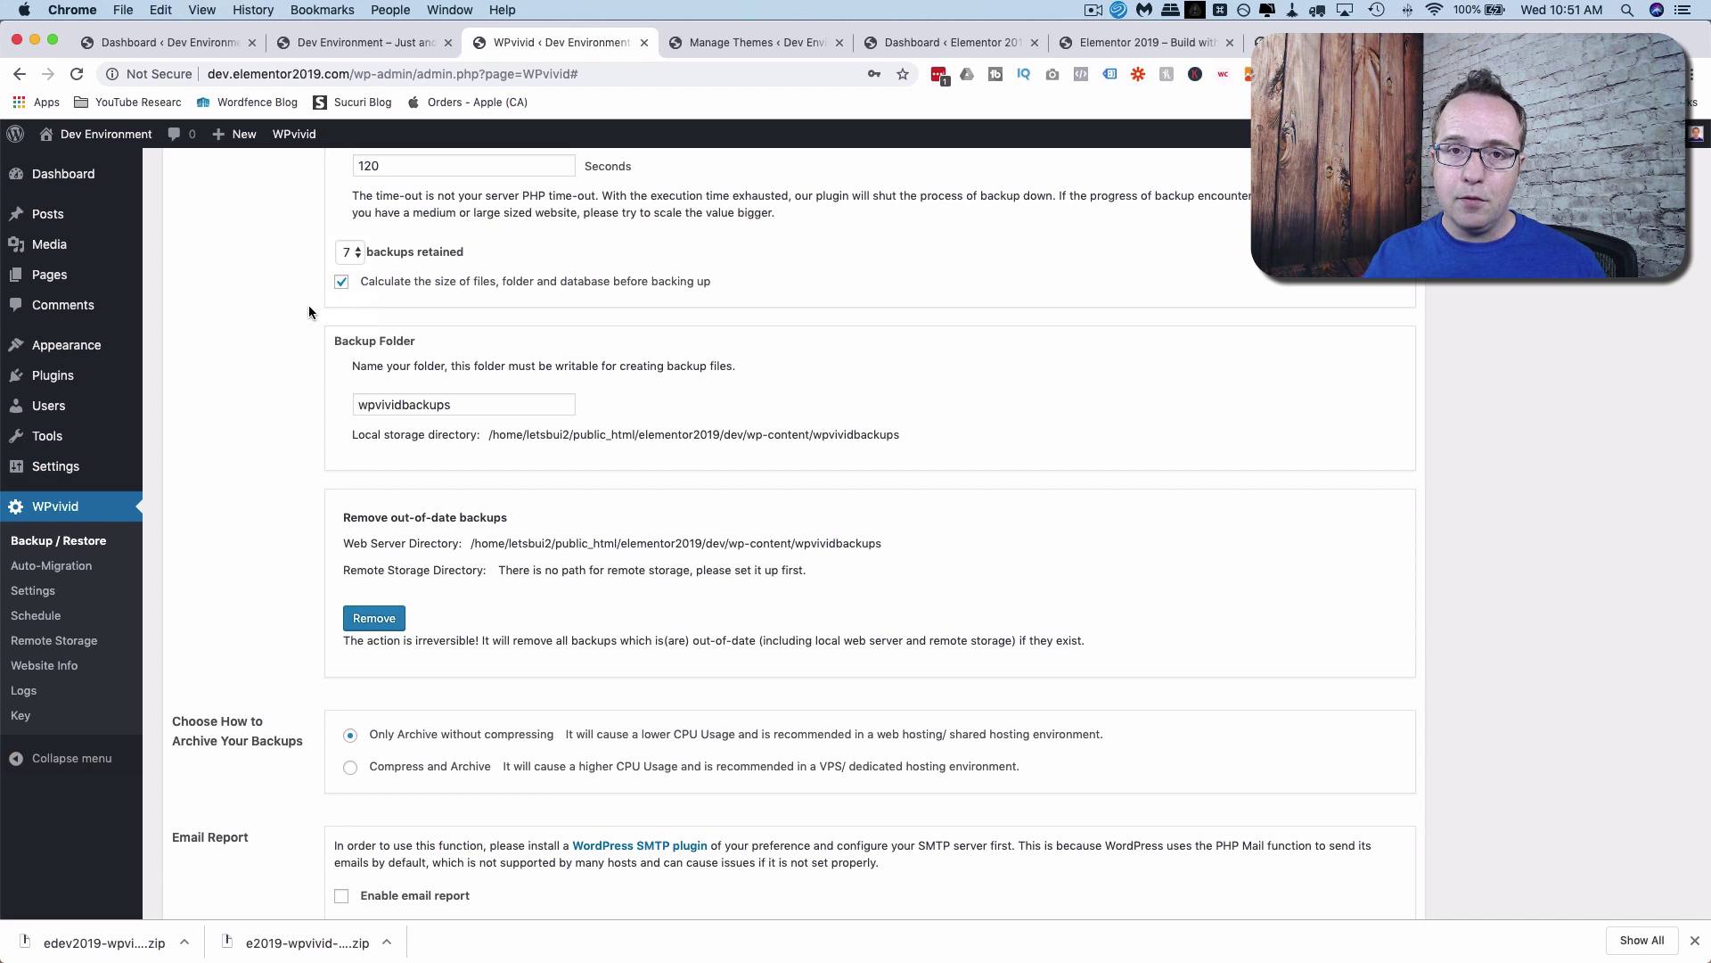
left_click(353, 253)
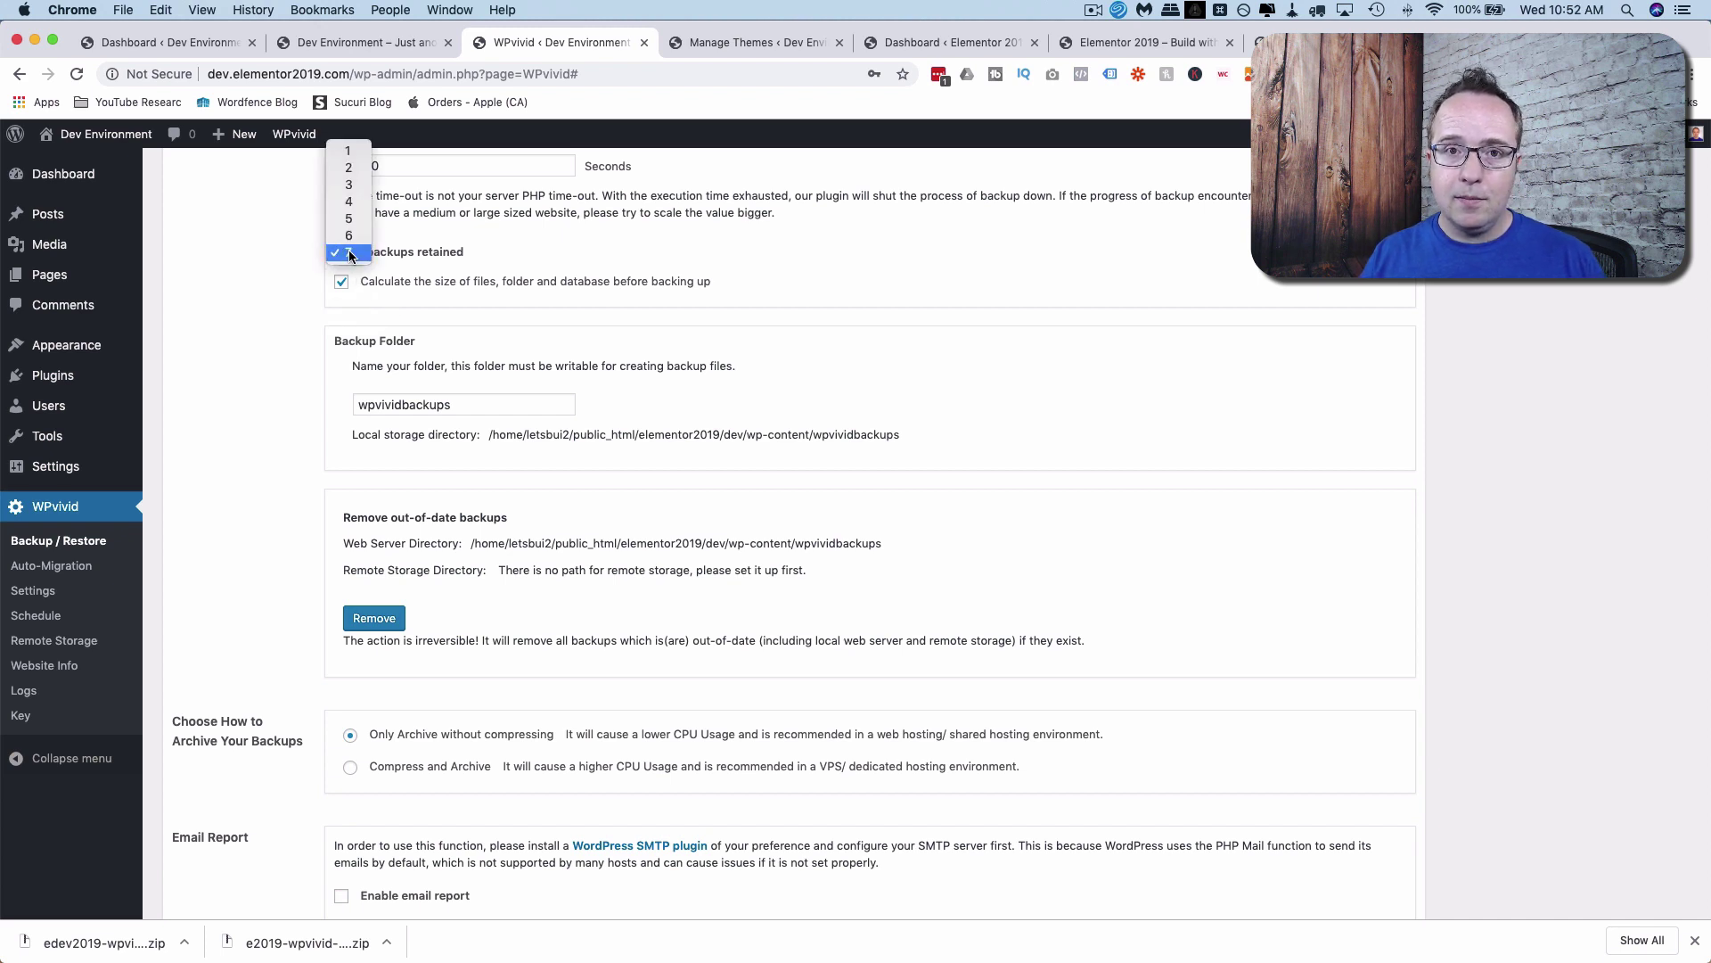
left_click(349, 254)
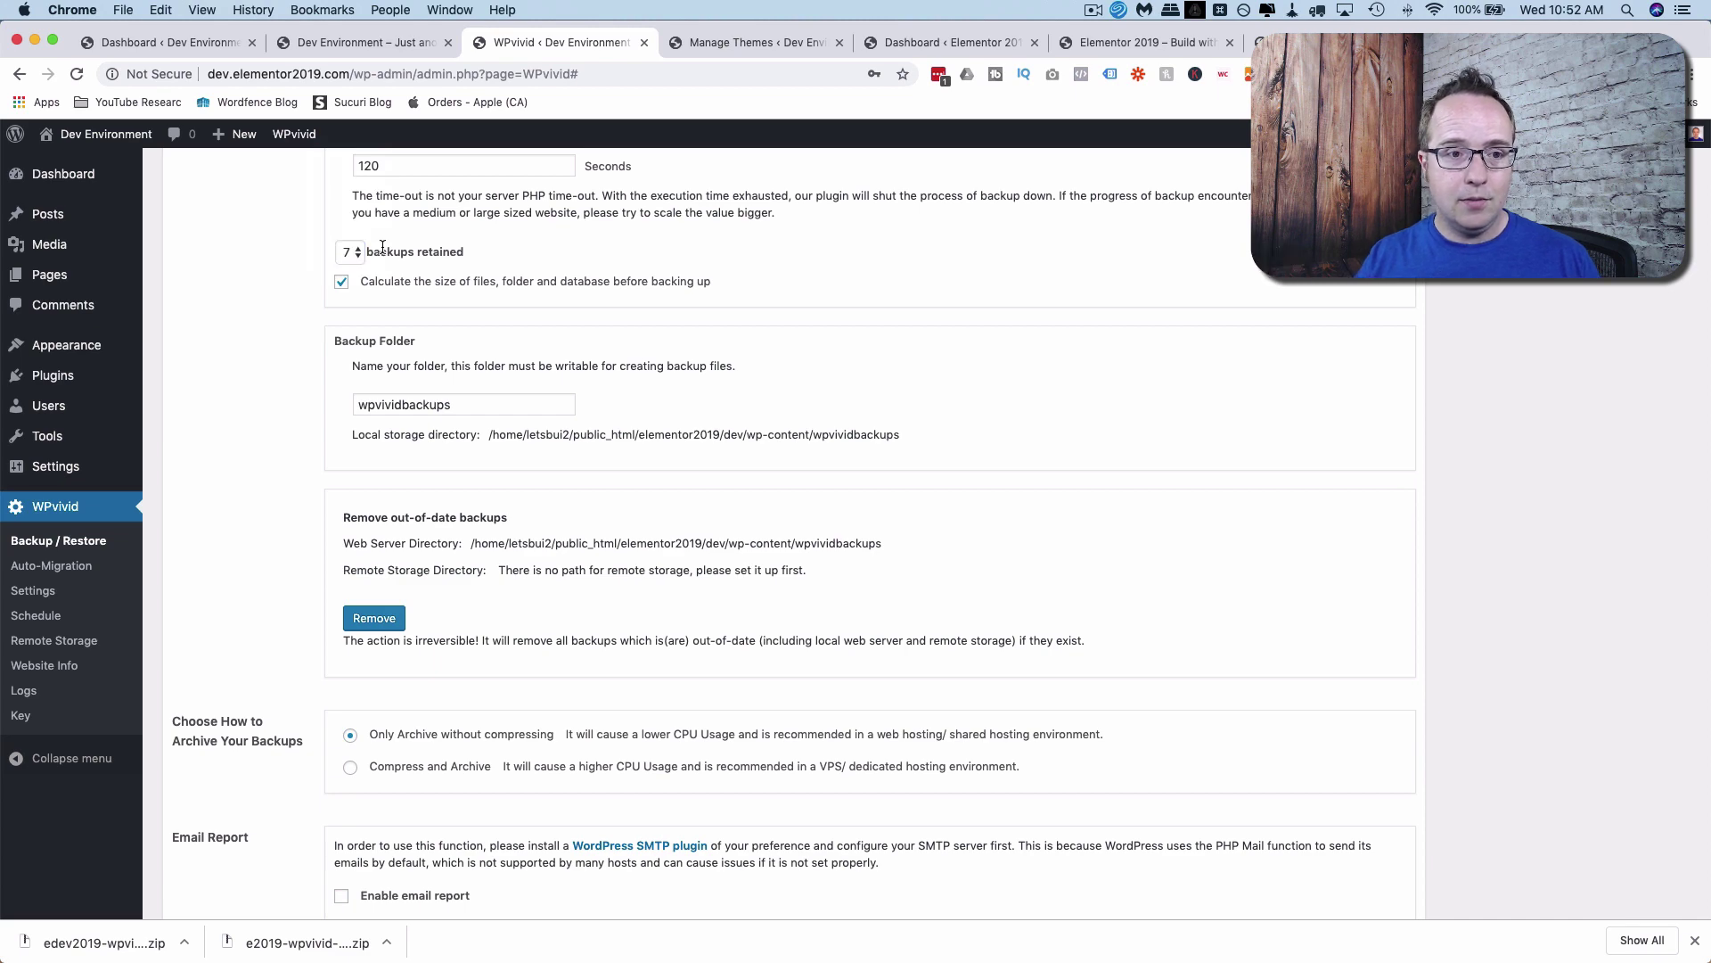
scroll(317, 319, "down", 3)
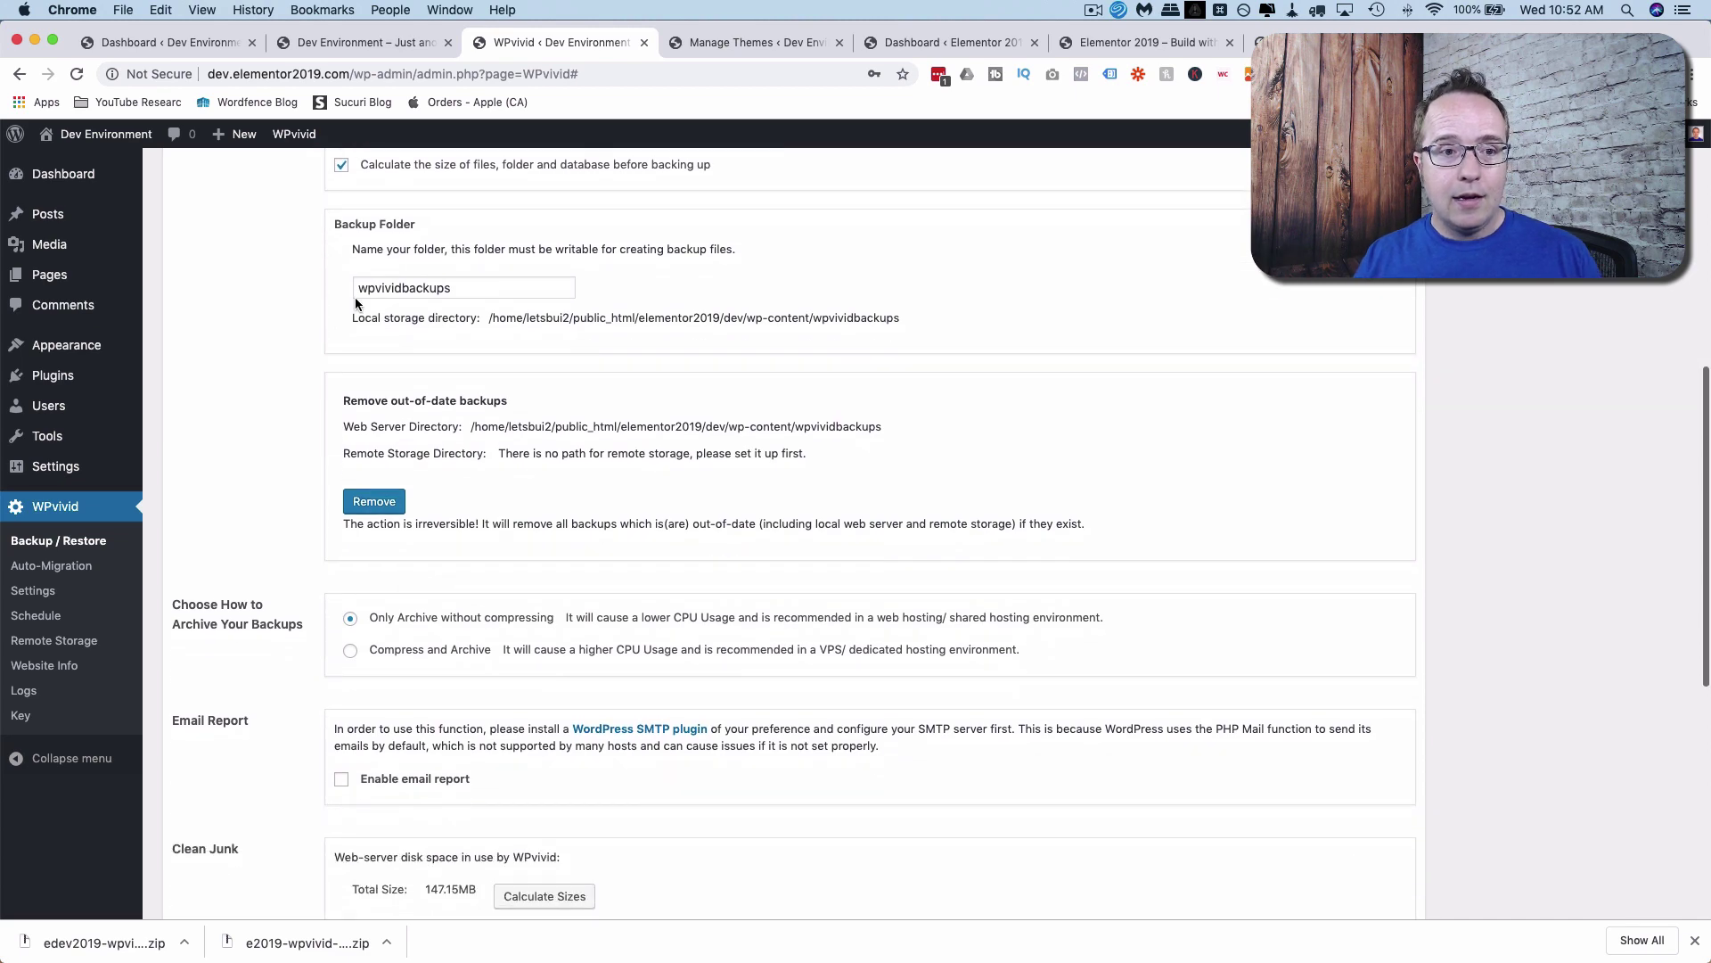
double_click(414, 288)
scroll(287, 394, "down", 4)
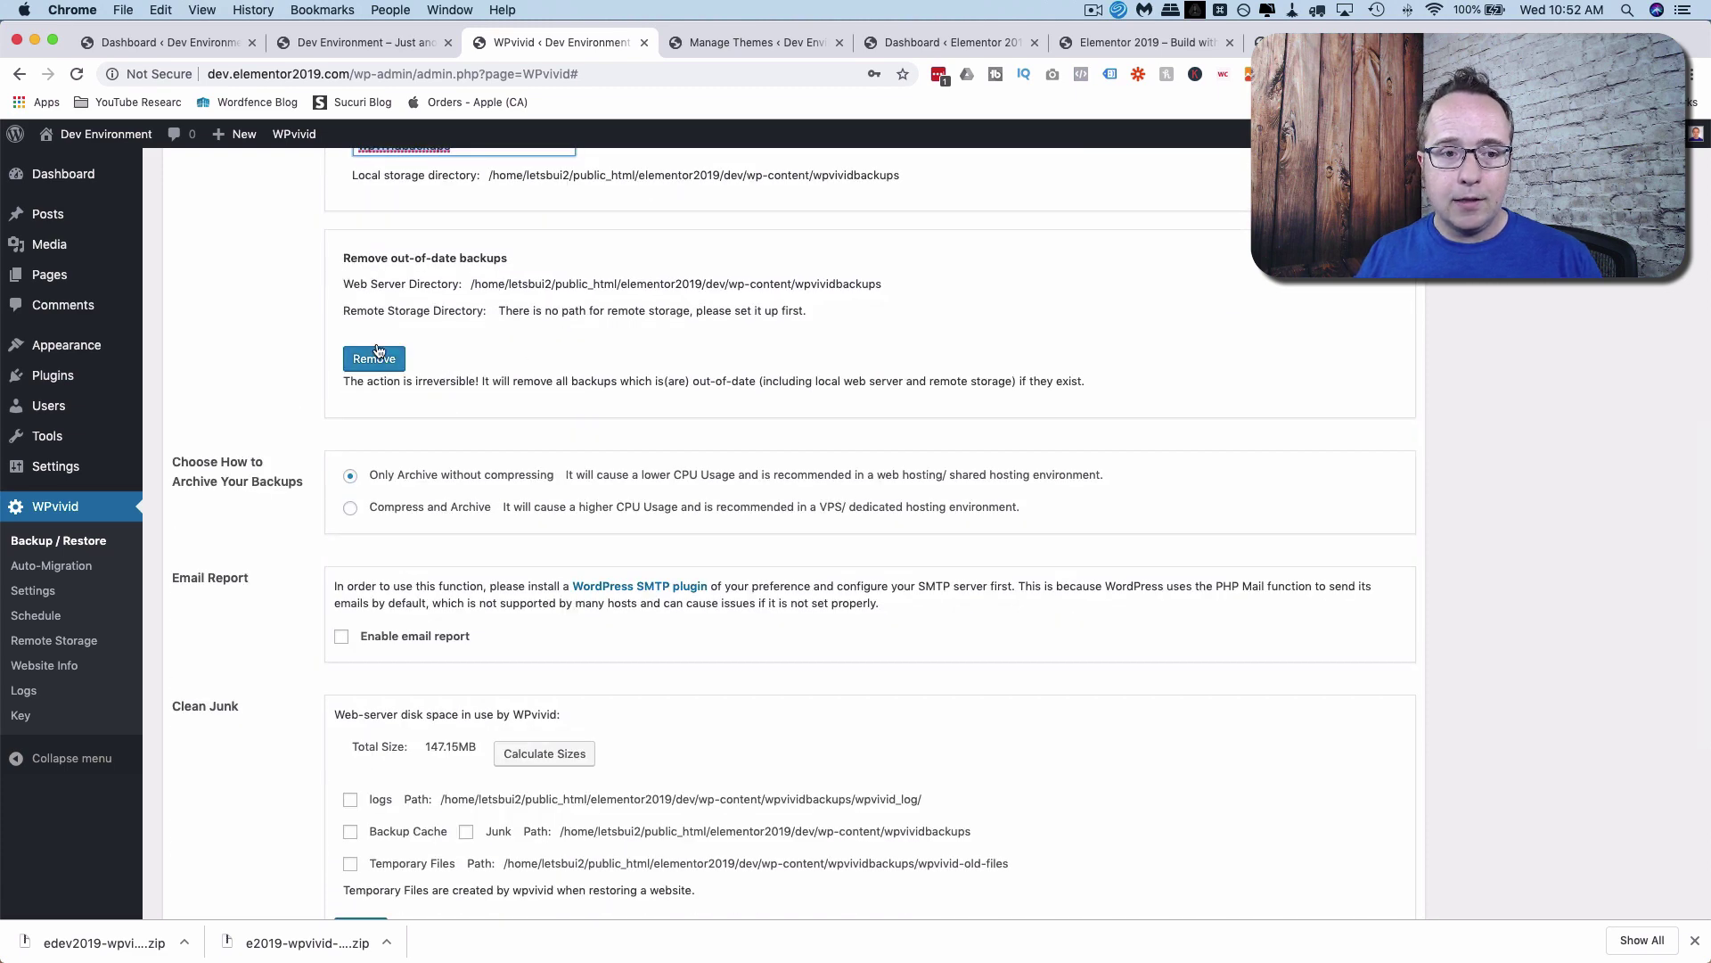
left_click_drag(346, 383, 469, 384)
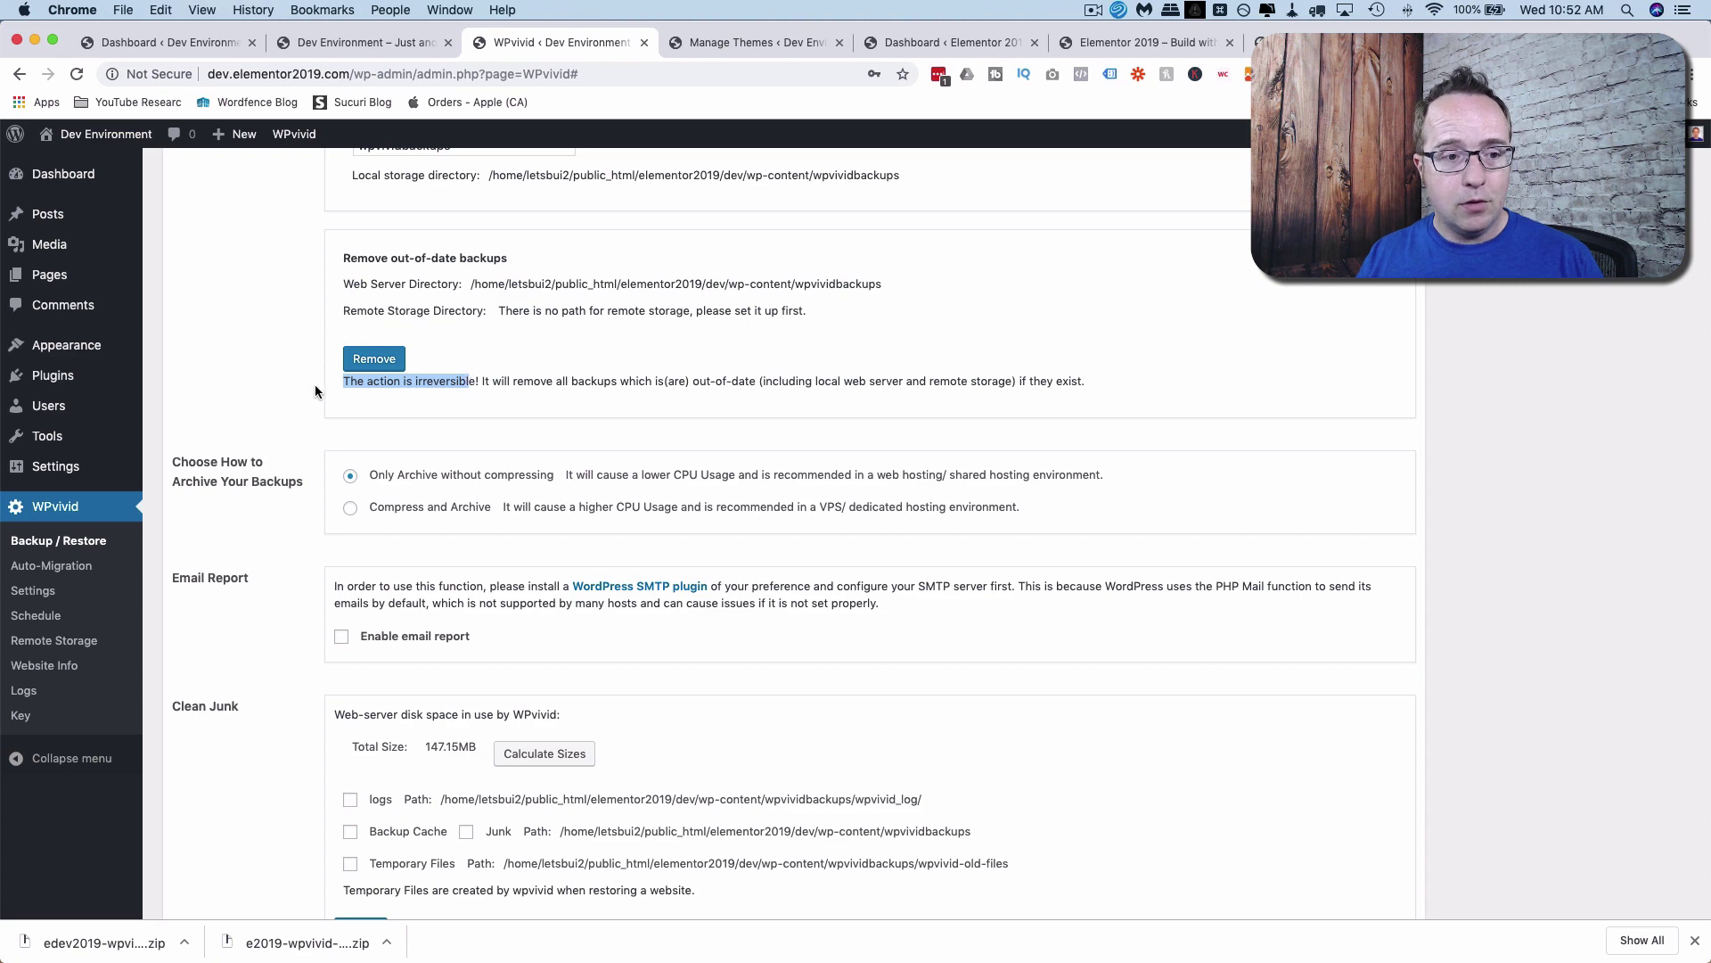
scroll(314, 383, "down", 4)
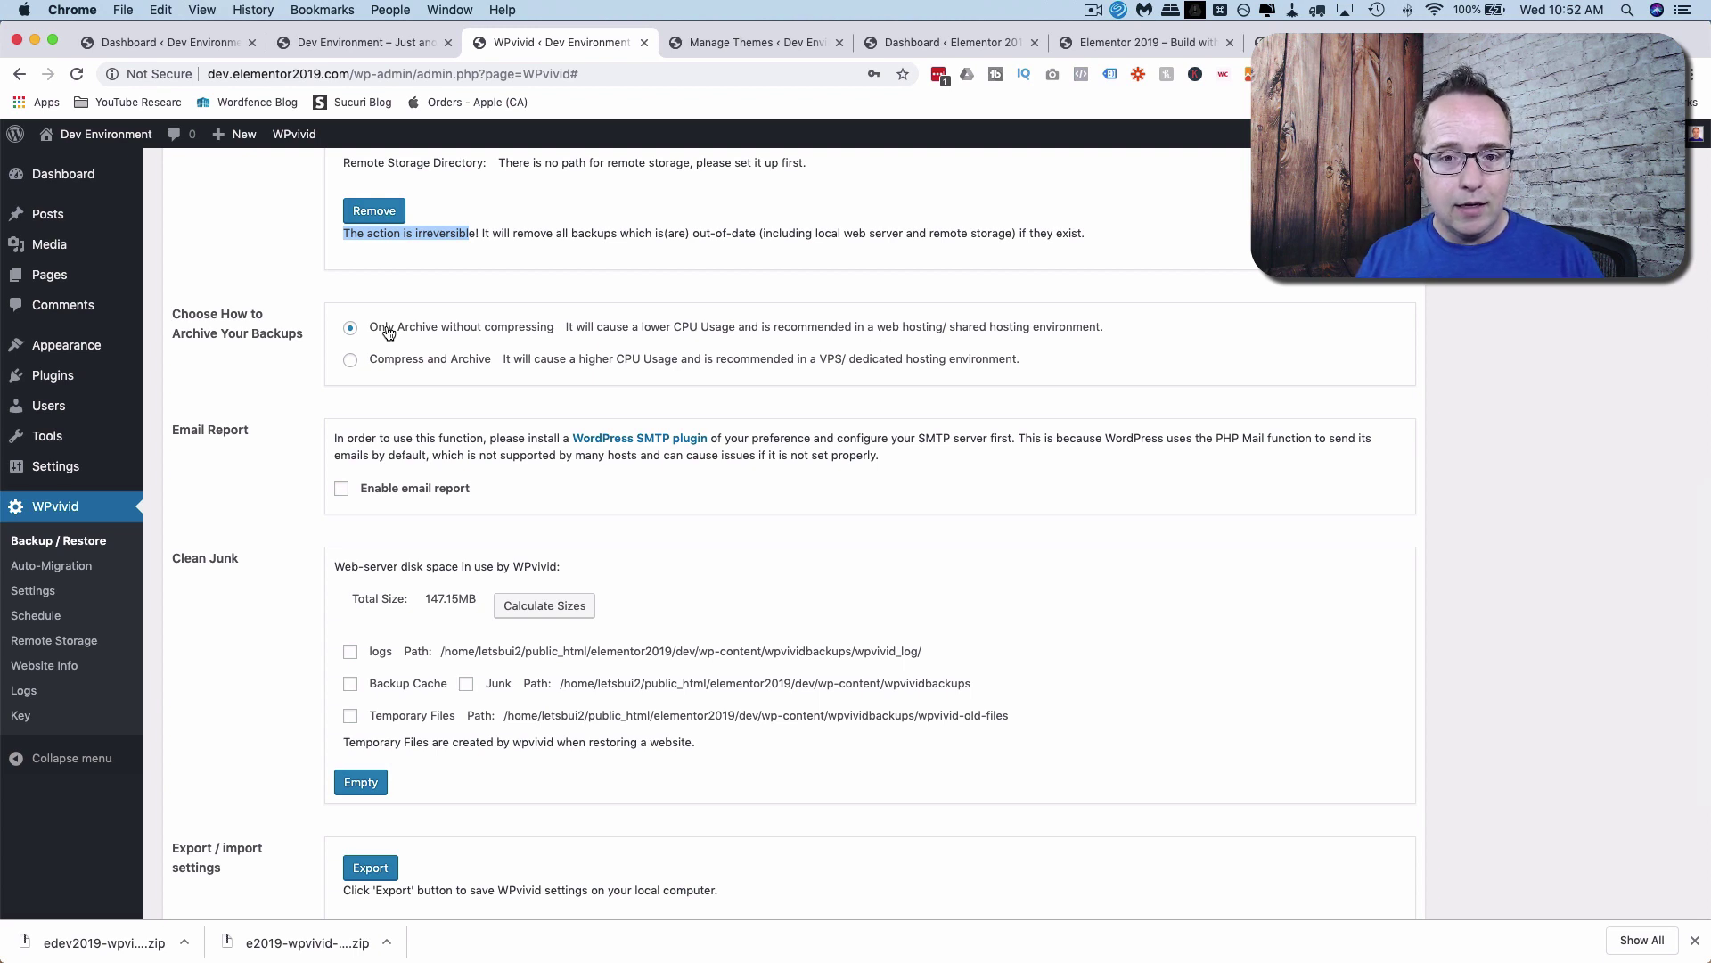
left_click_drag(877, 331, 1110, 332)
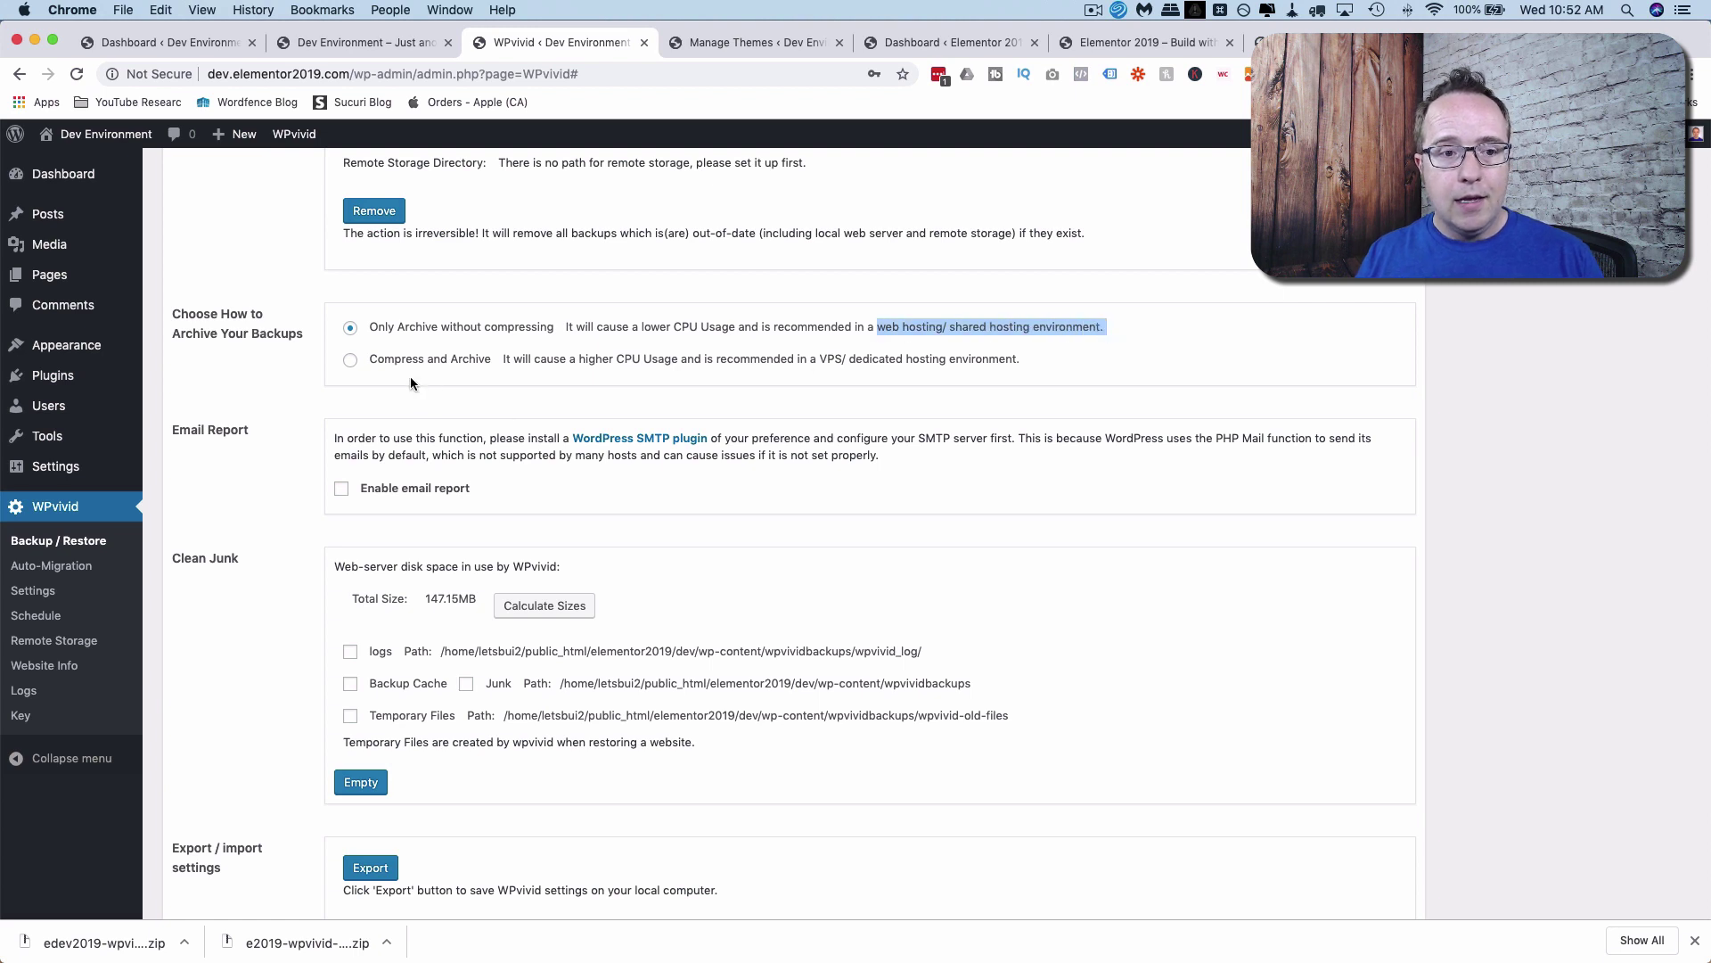
left_click(351, 362)
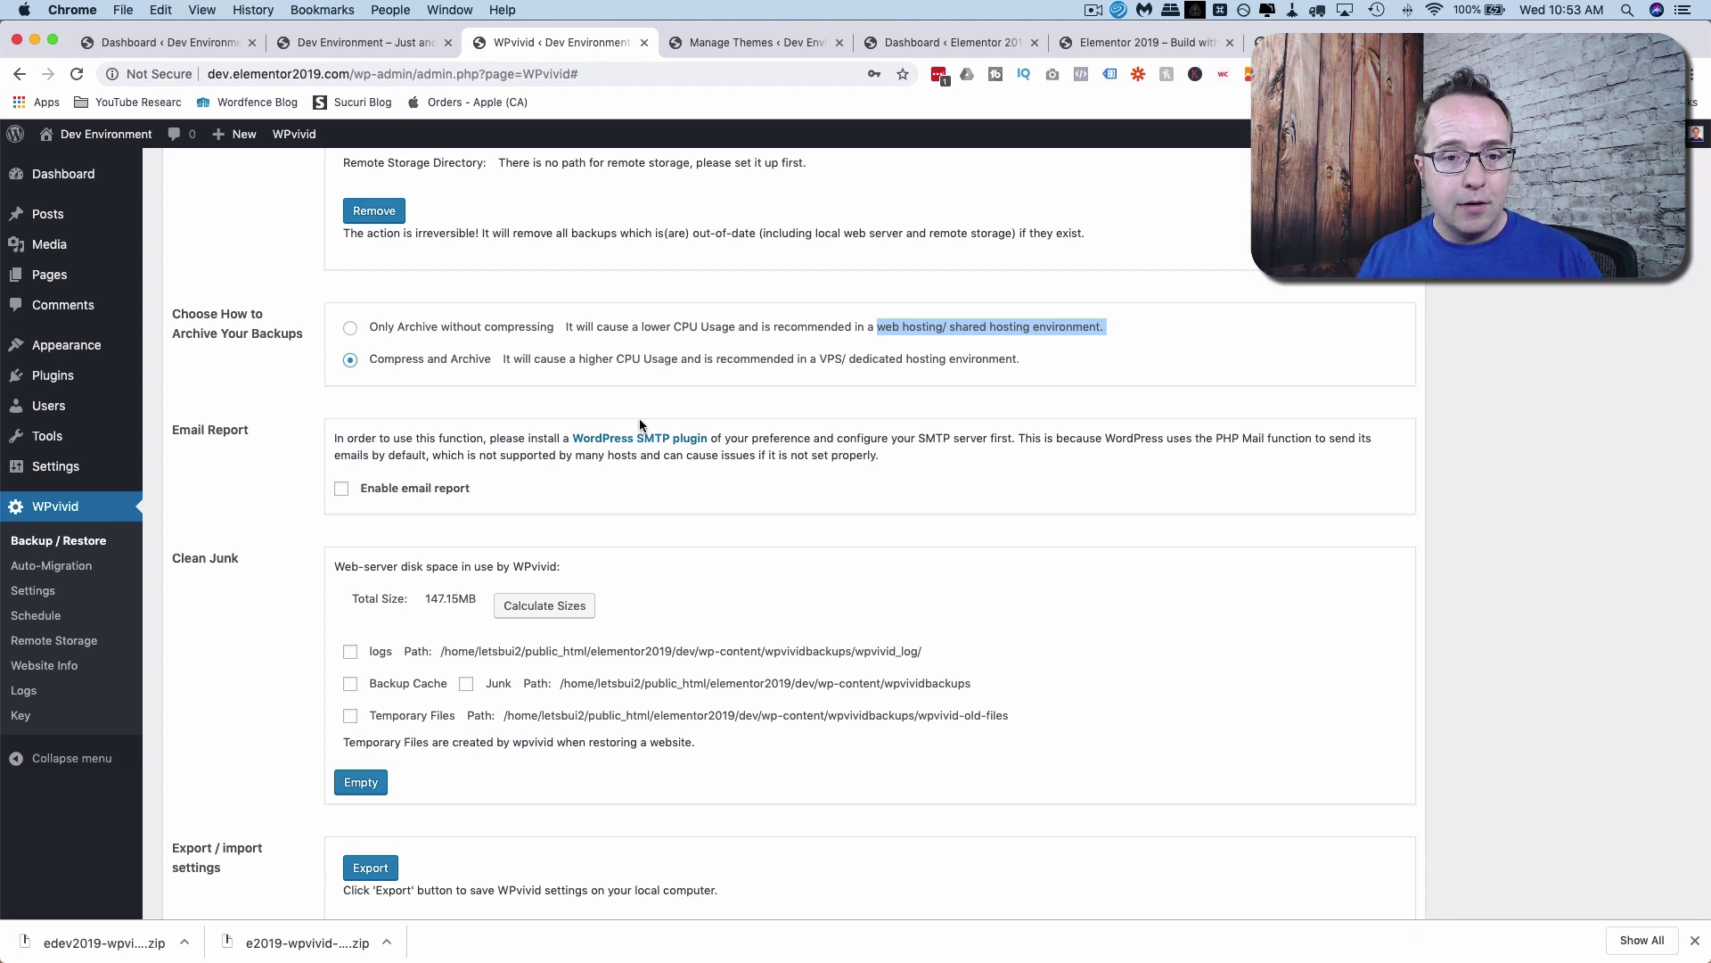
left_click_drag(820, 360, 1019, 365)
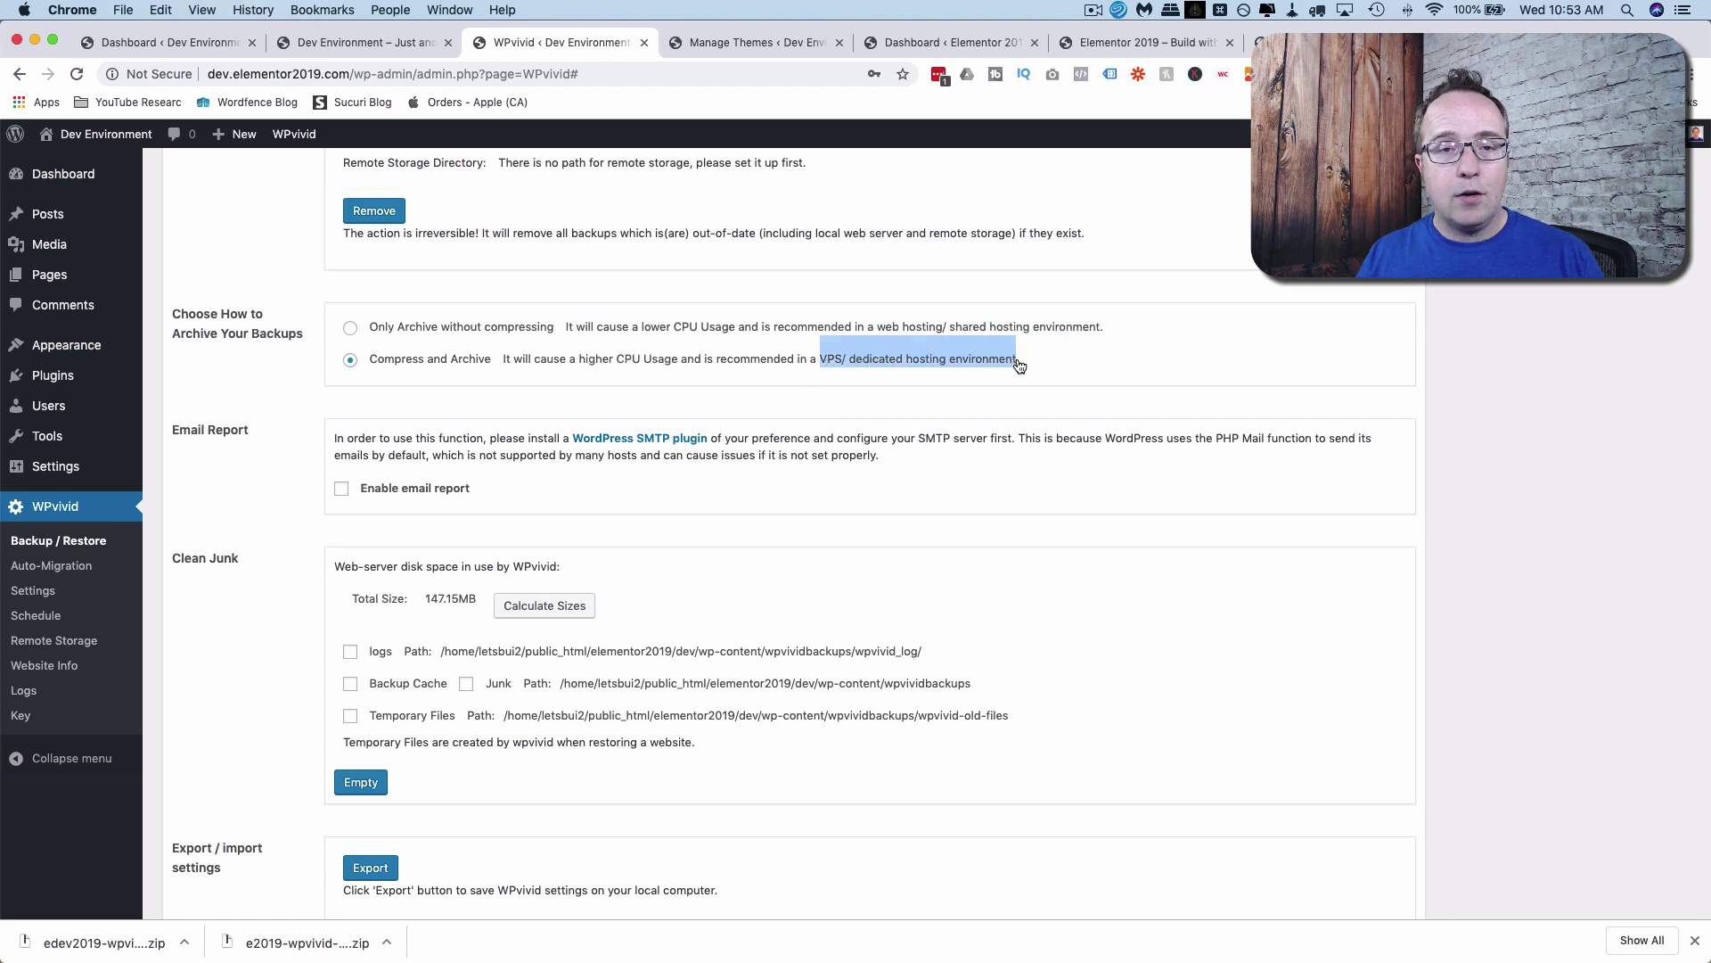
left_click(349, 328)
left_click(549, 392)
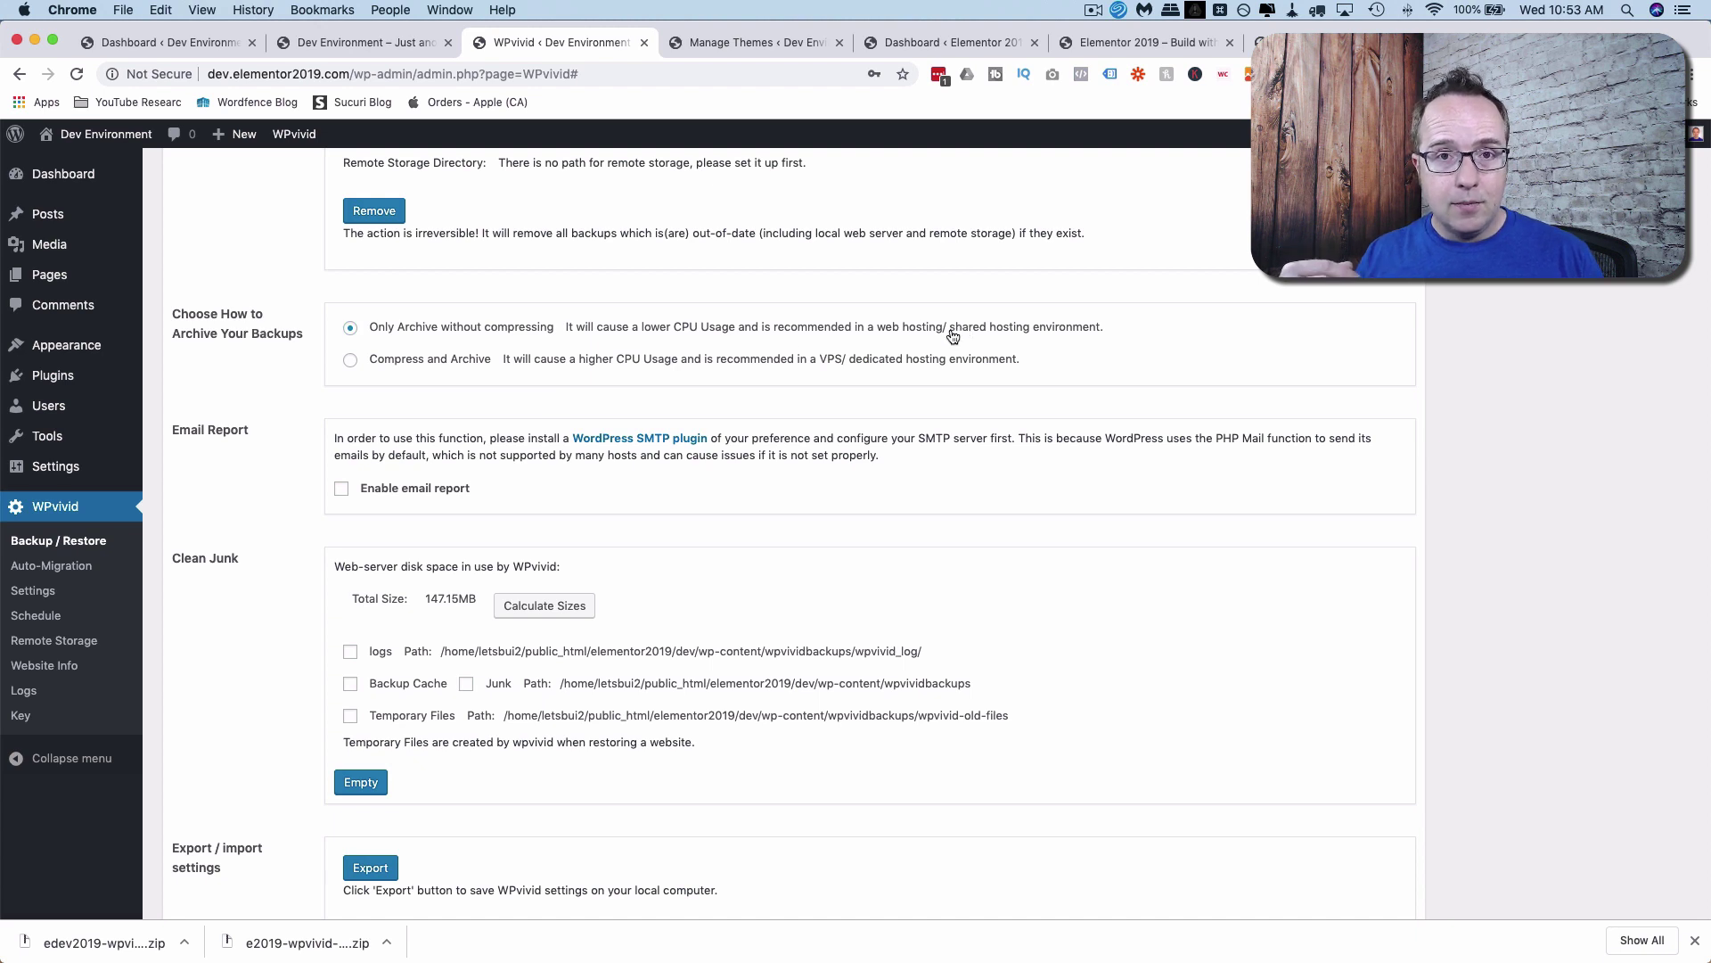
left_click_drag(952, 335, 1102, 336)
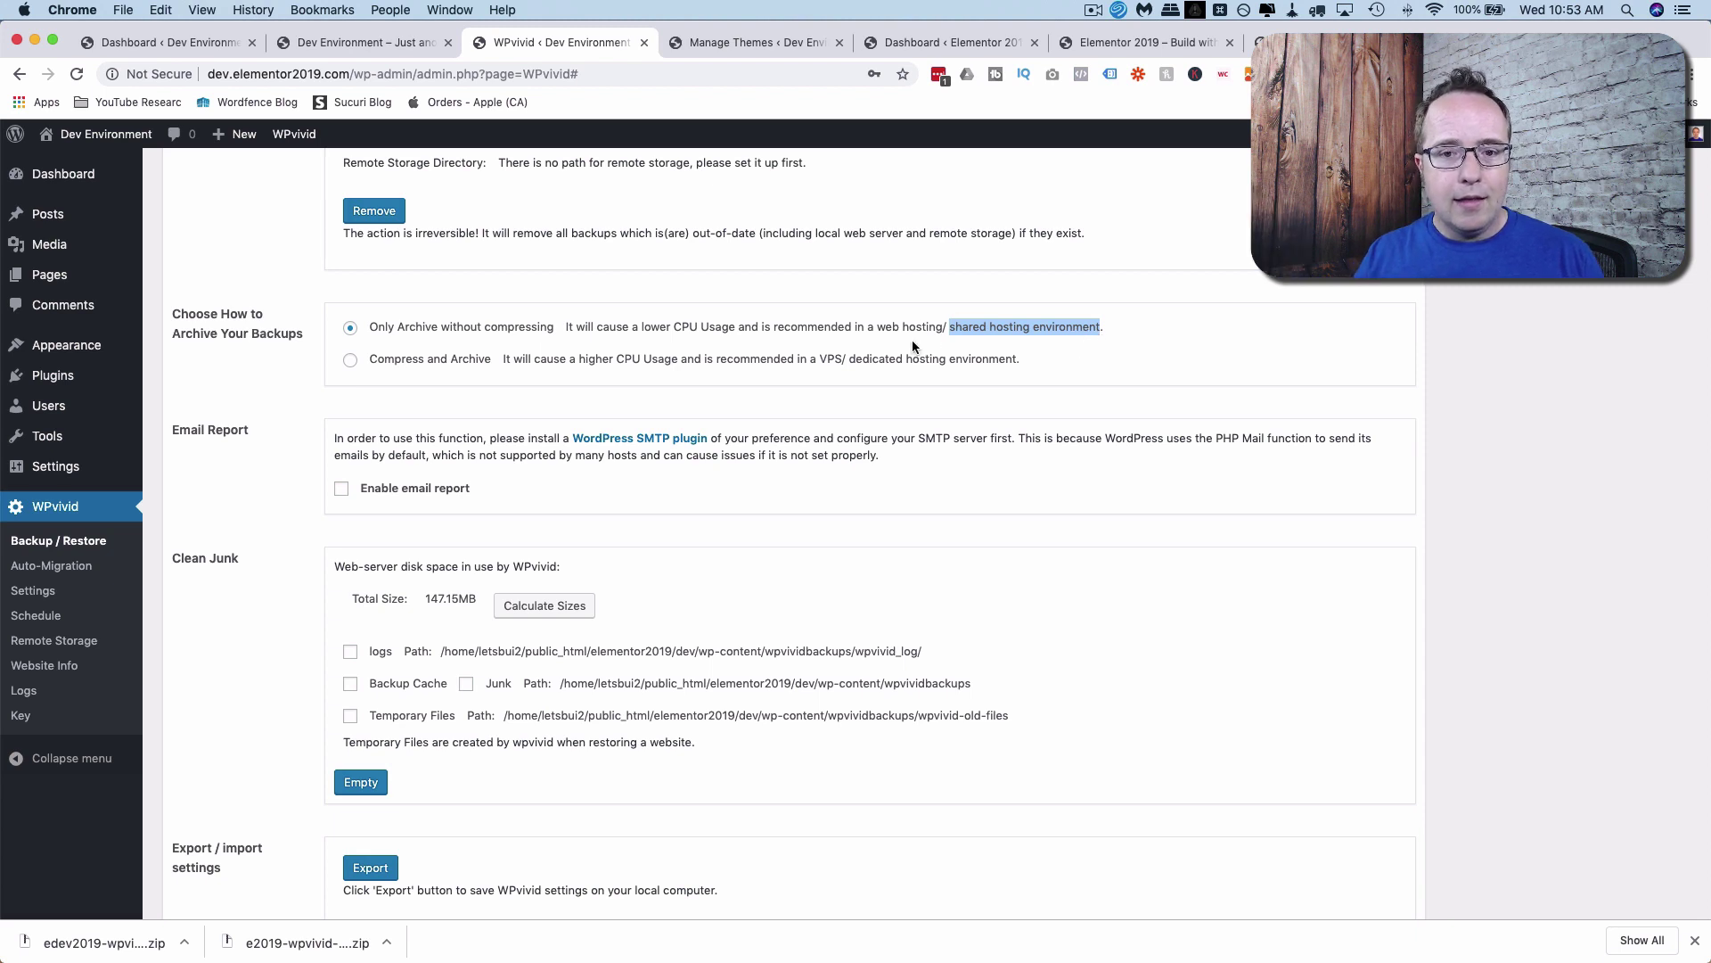
left_click(892, 372)
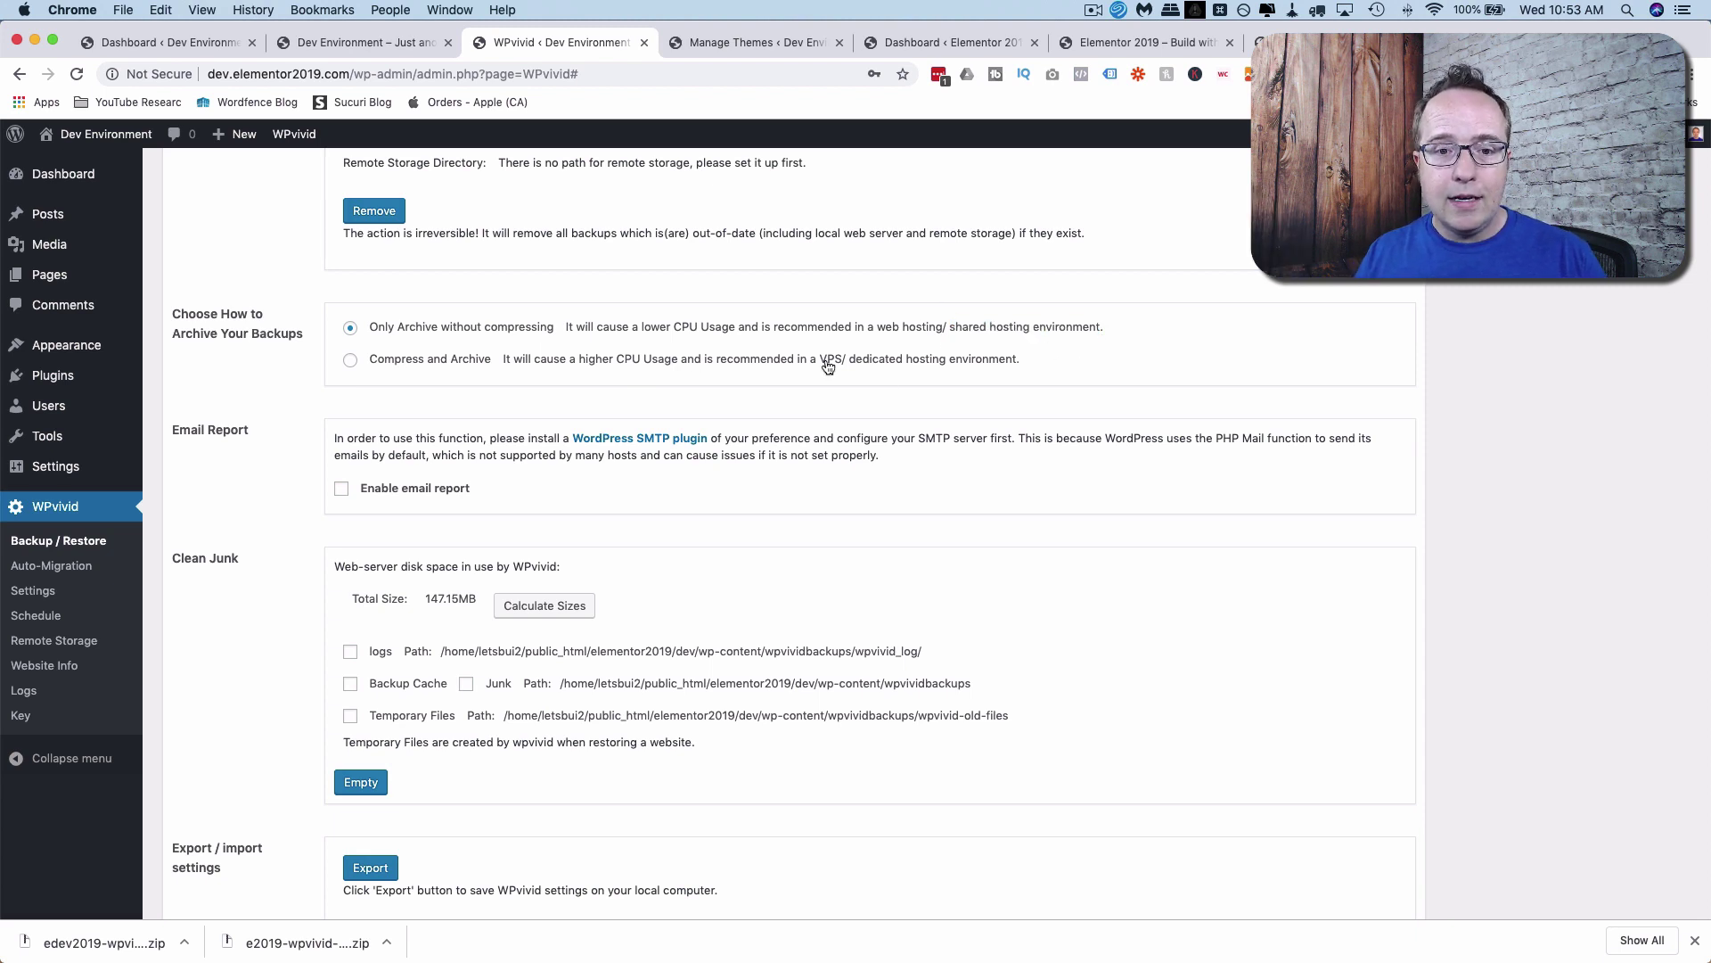
left_click_drag(822, 361, 1009, 388)
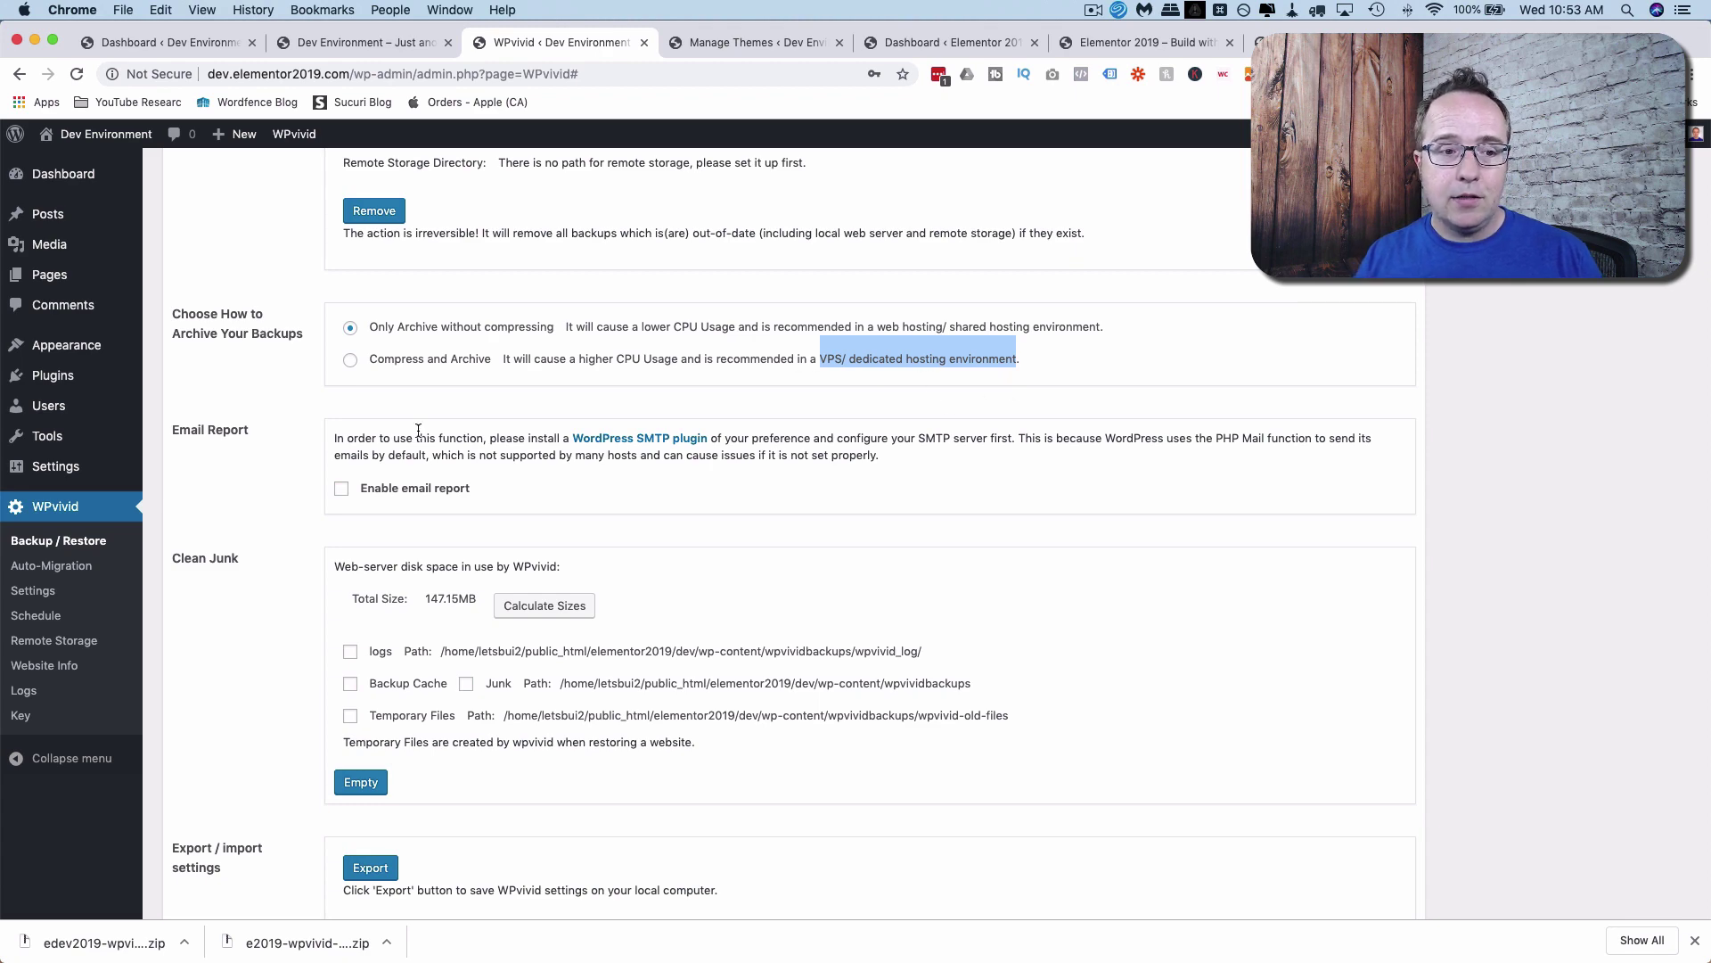
Scroll through the remaining general settings, highlighting the WordPress SMTP plugin requirement note.
scroll(418, 430, "down", 3)
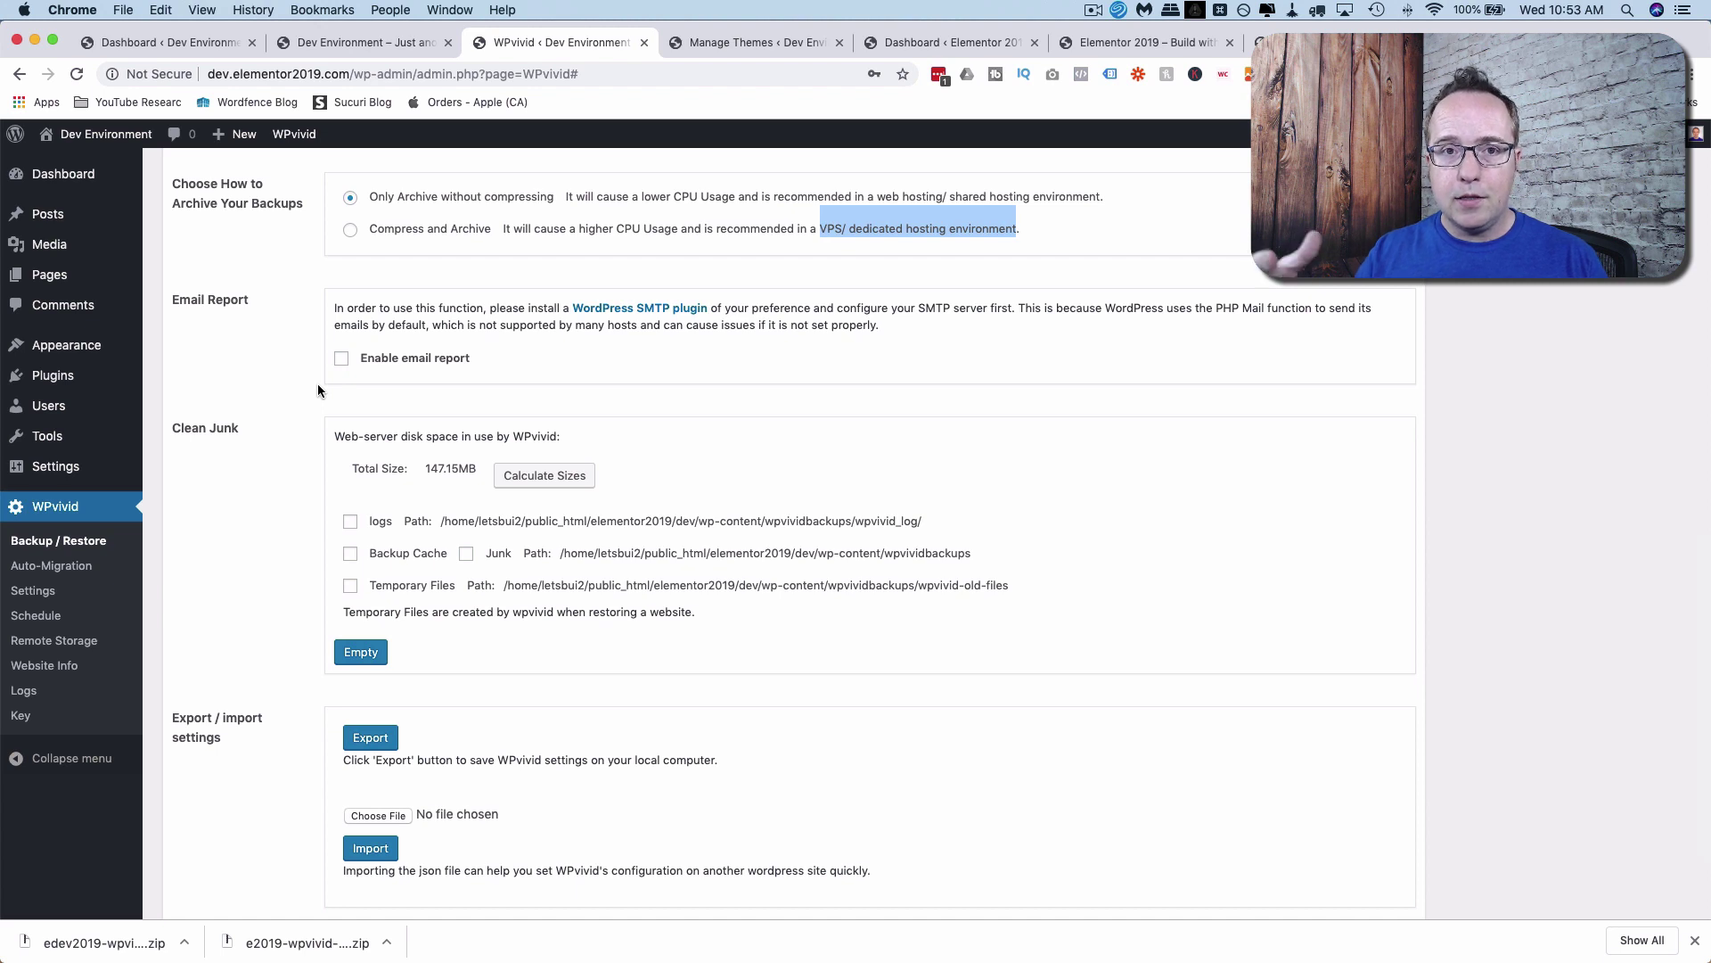
left_click(317, 384)
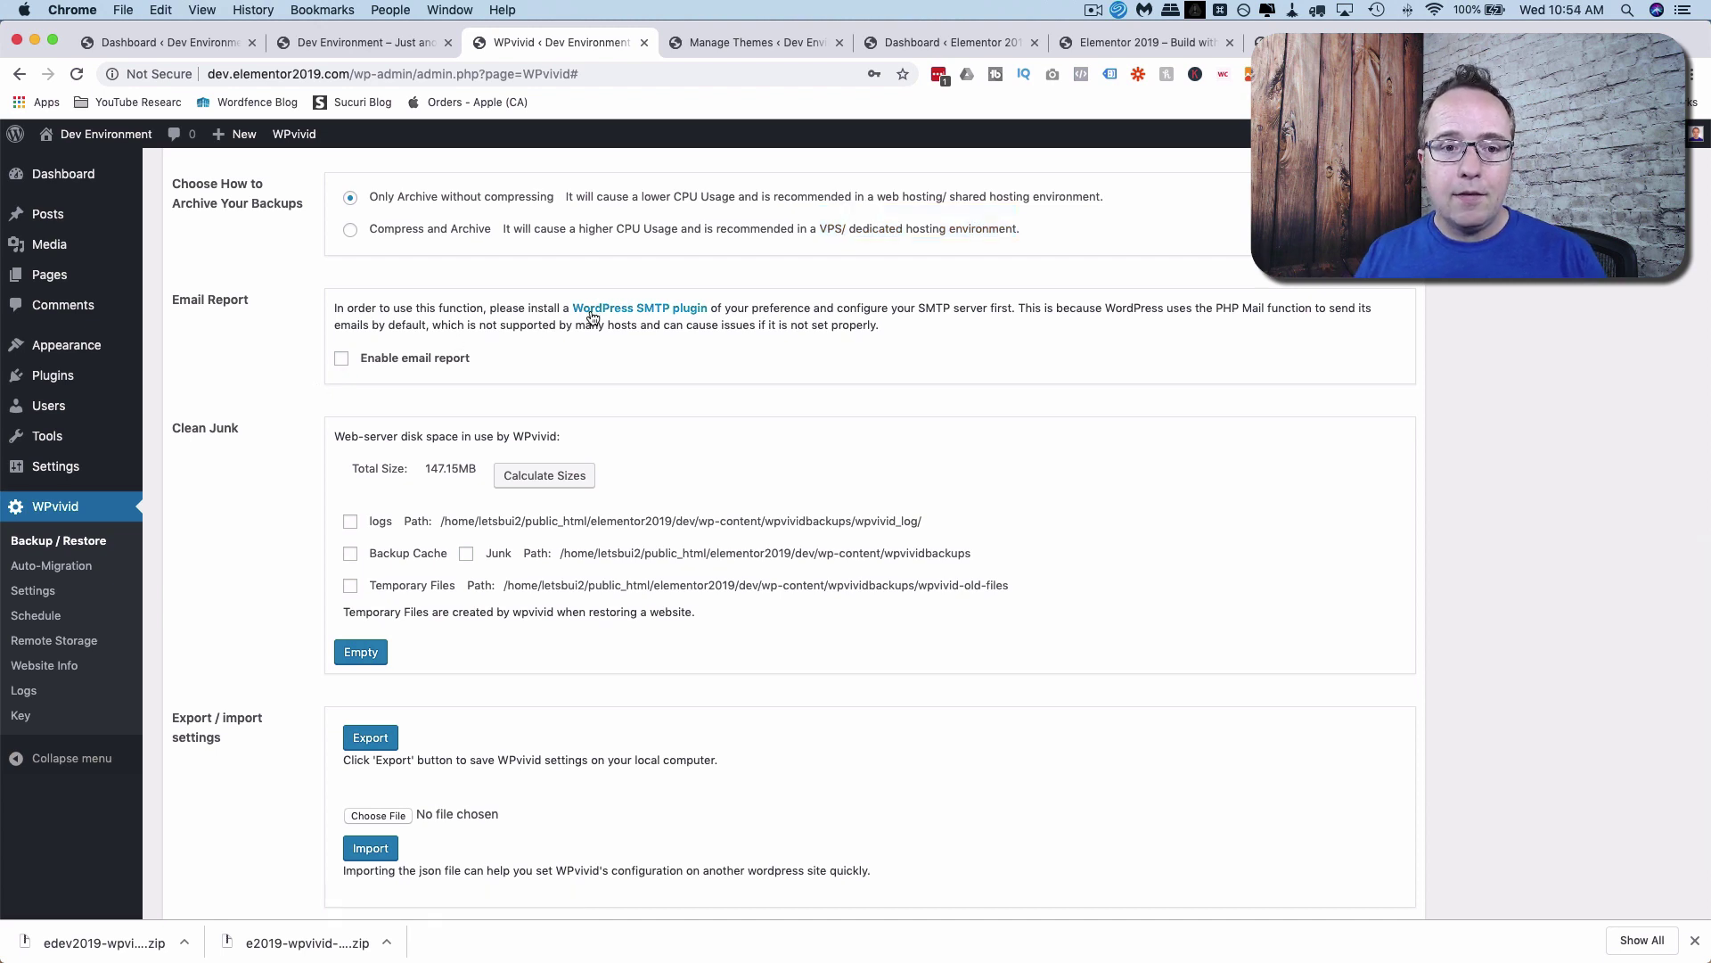
left_click_drag(571, 308, 713, 310)
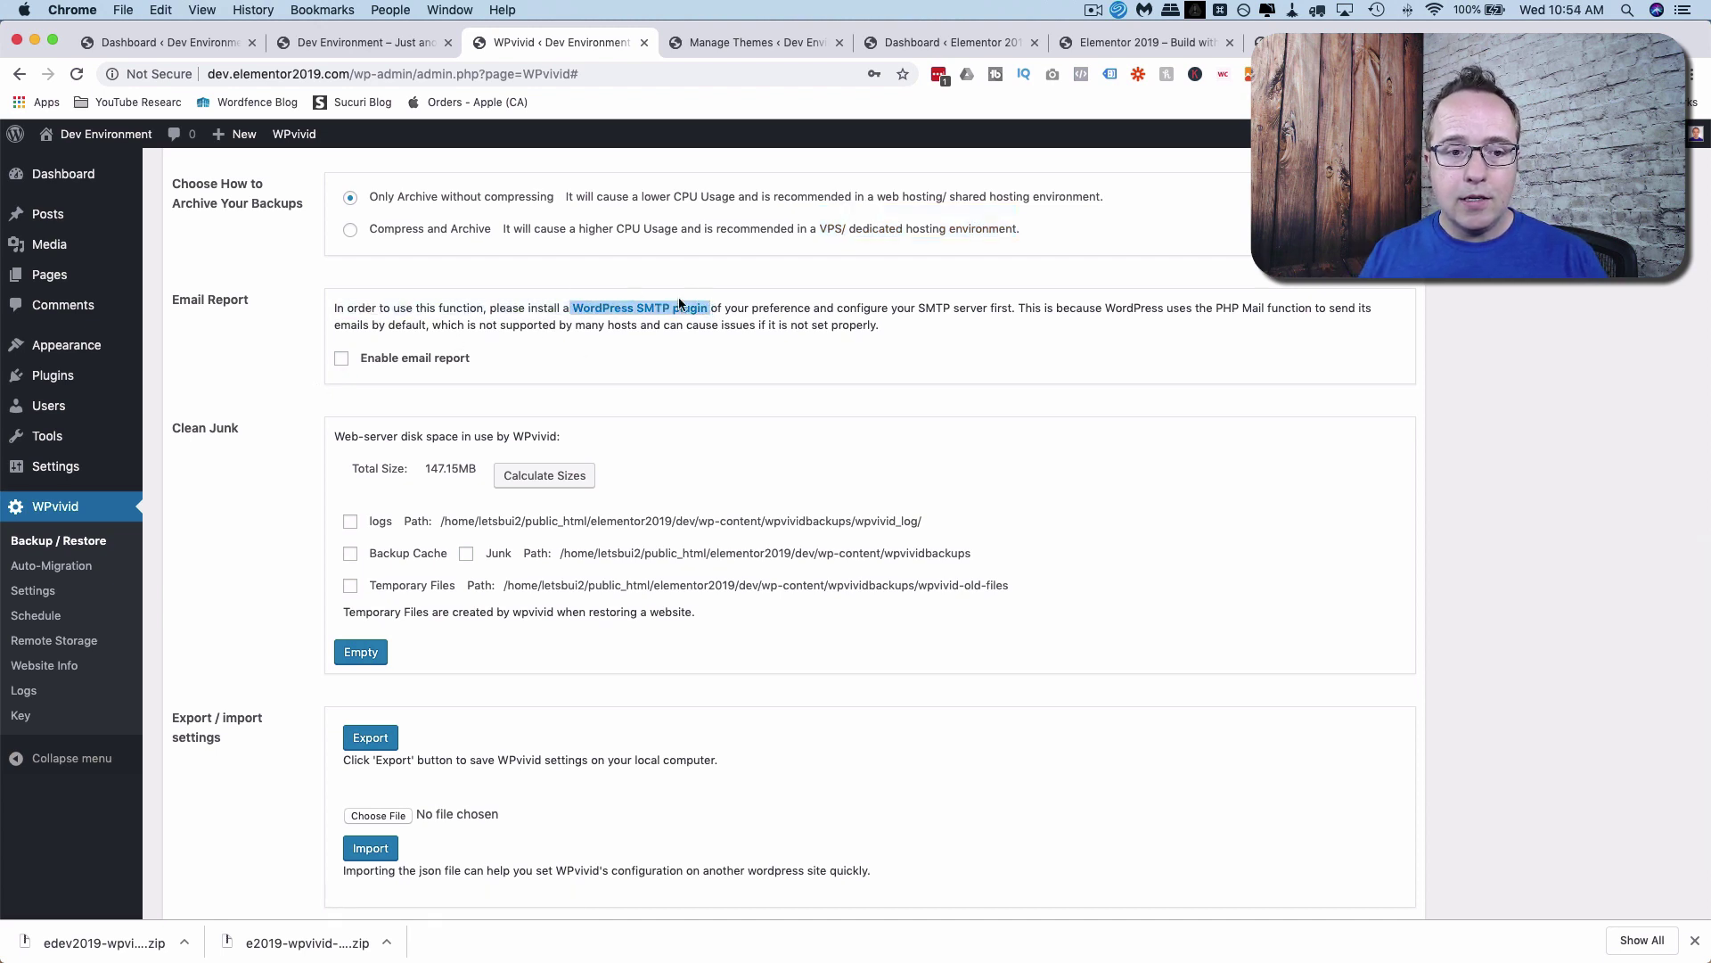
scroll(329, 378, "down", 3)
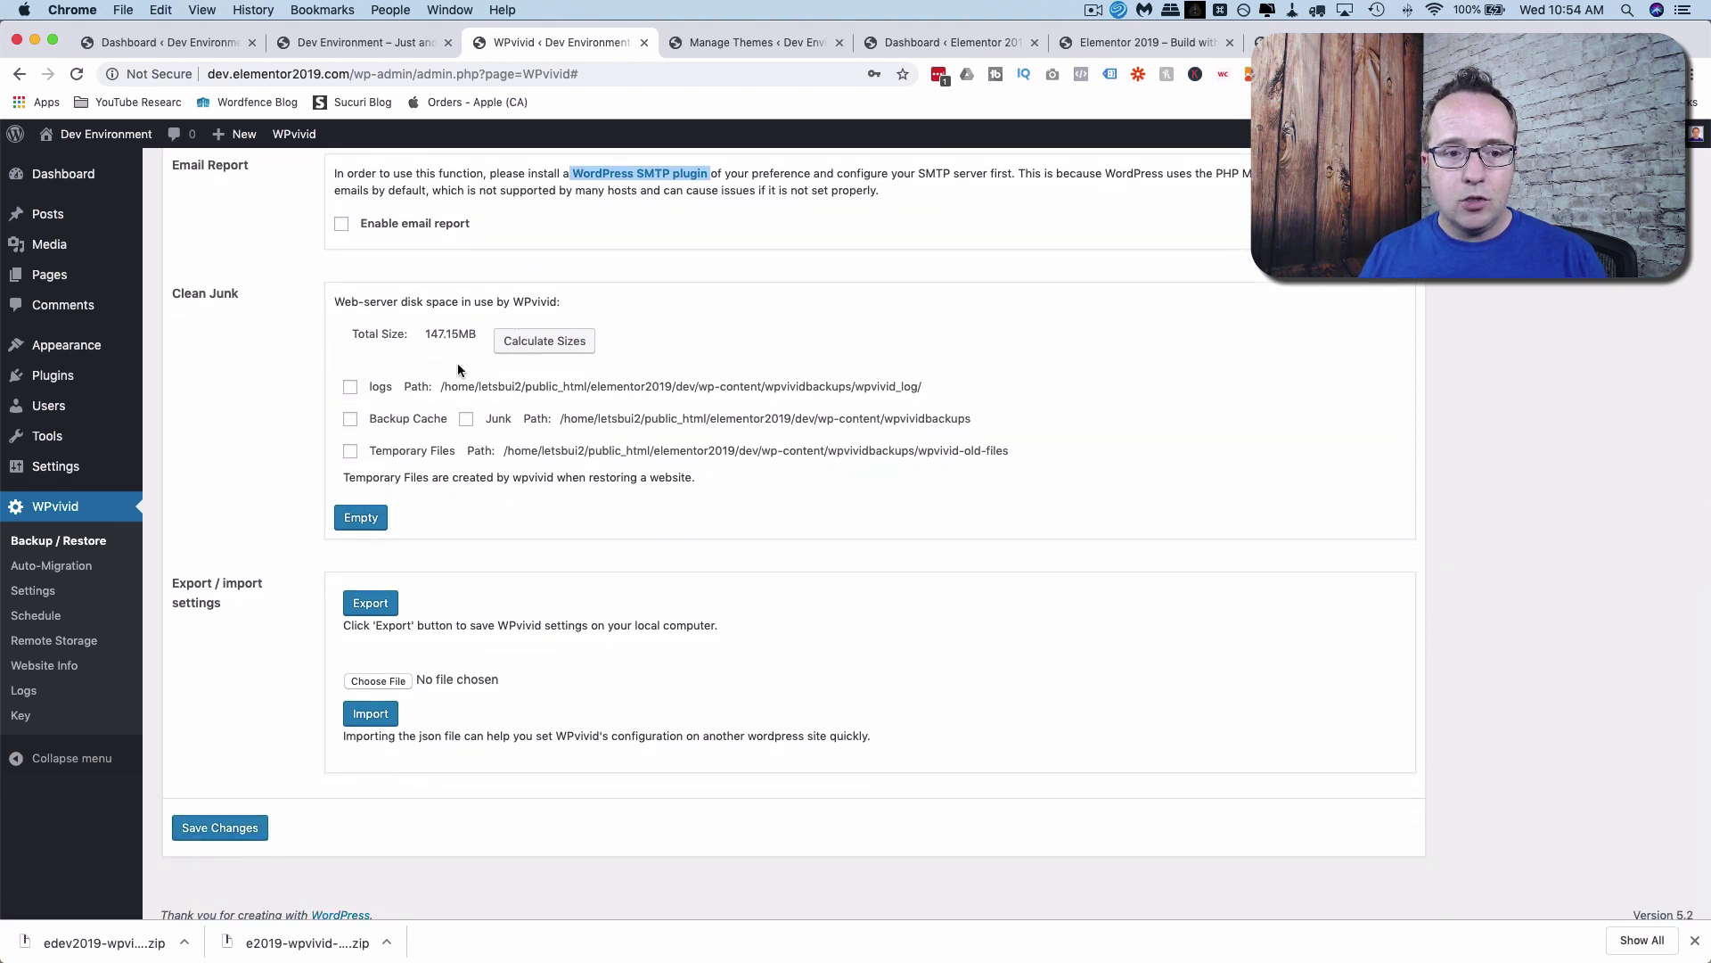
scroll(343, 383, "down", 1)
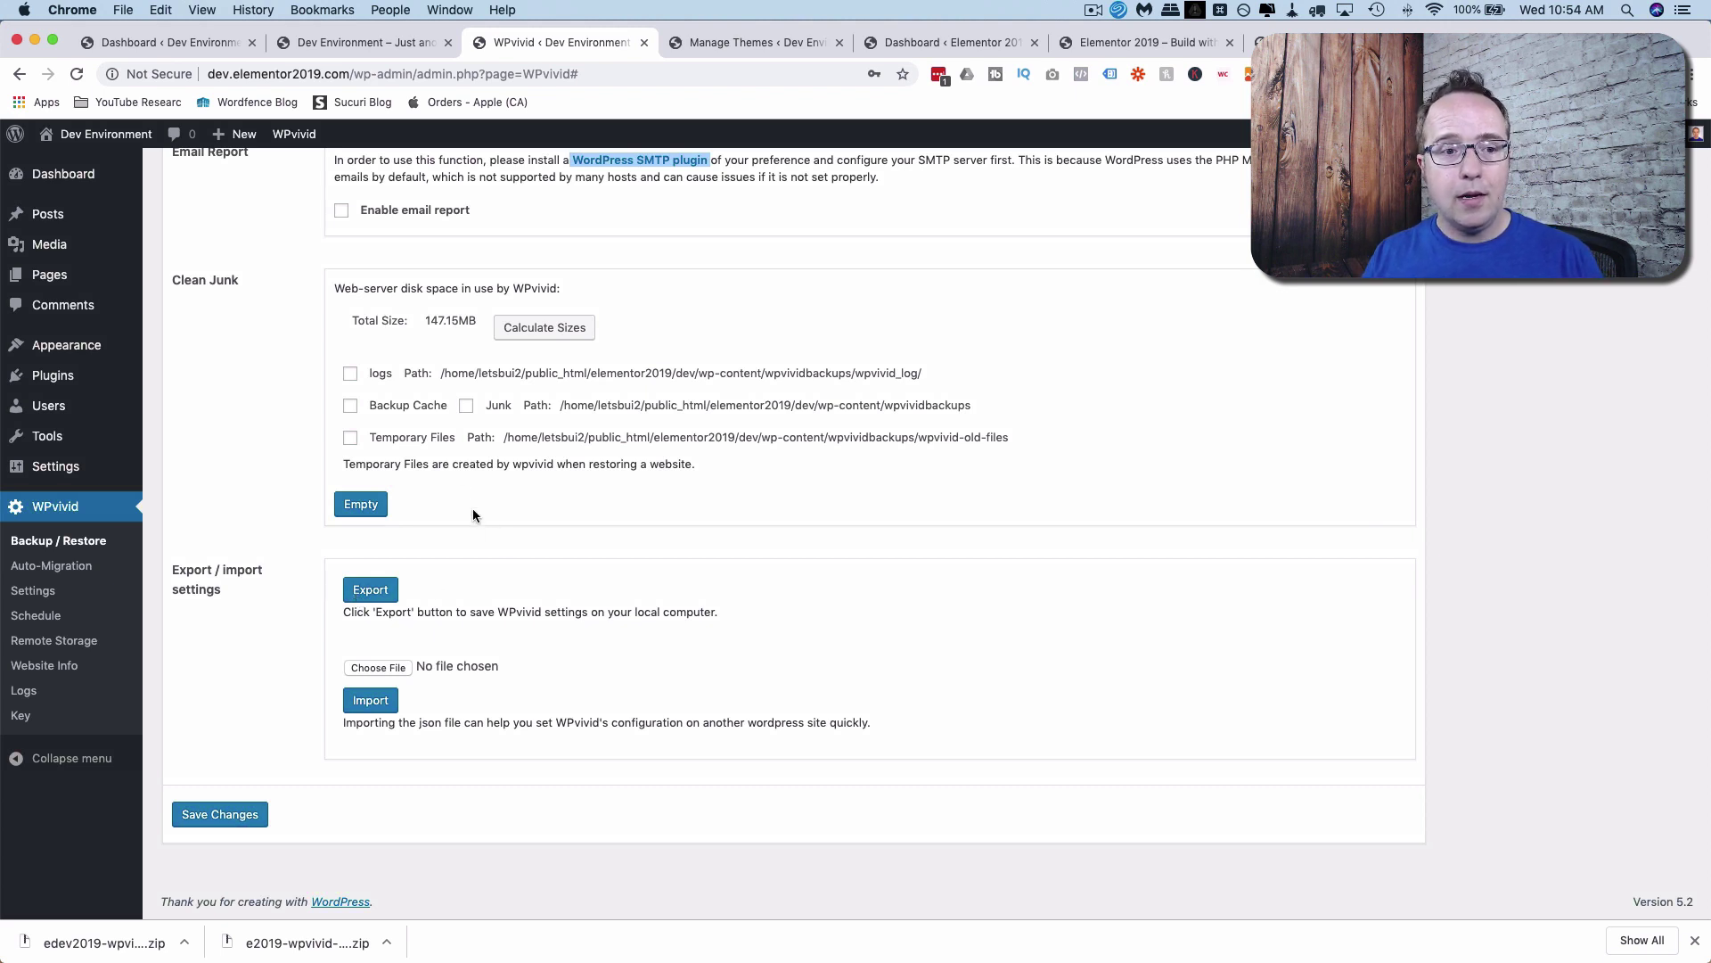
scroll(457, 489, "up", 20)
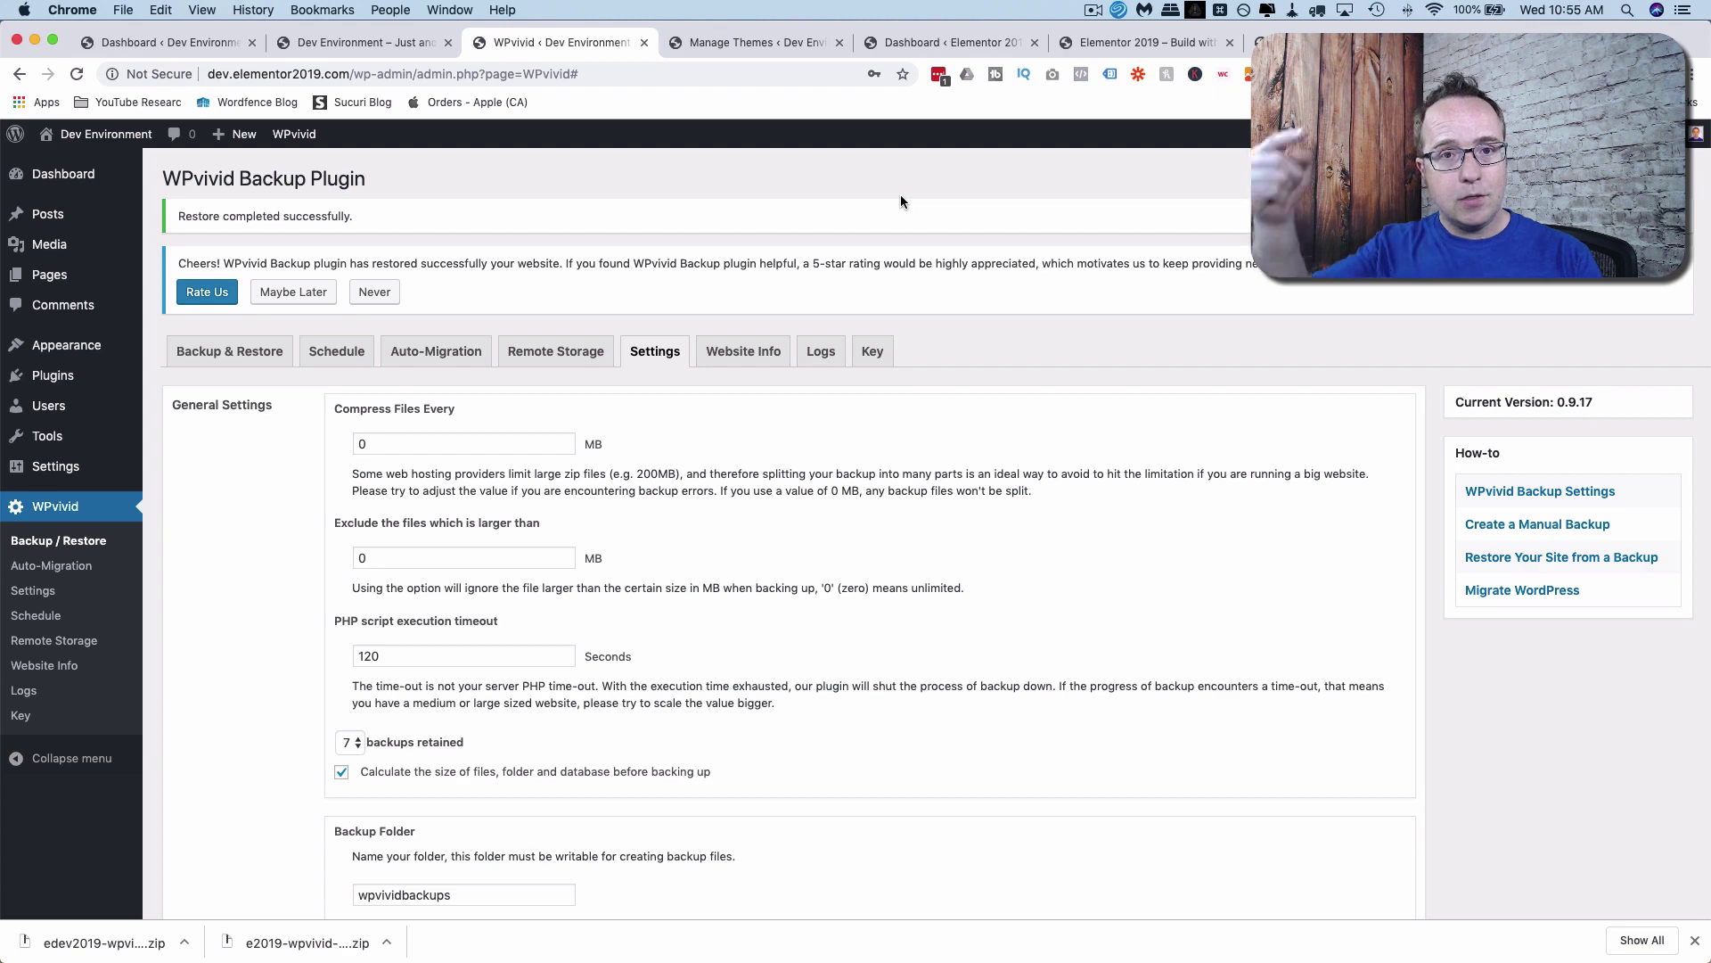
In a new tab, load wordpress.org/plugins/wpvivid-backuprestore/ from the pasted URL.
key("super+t")
type("https://wordpress.org/plugins/wpvivid-backuprestore/")
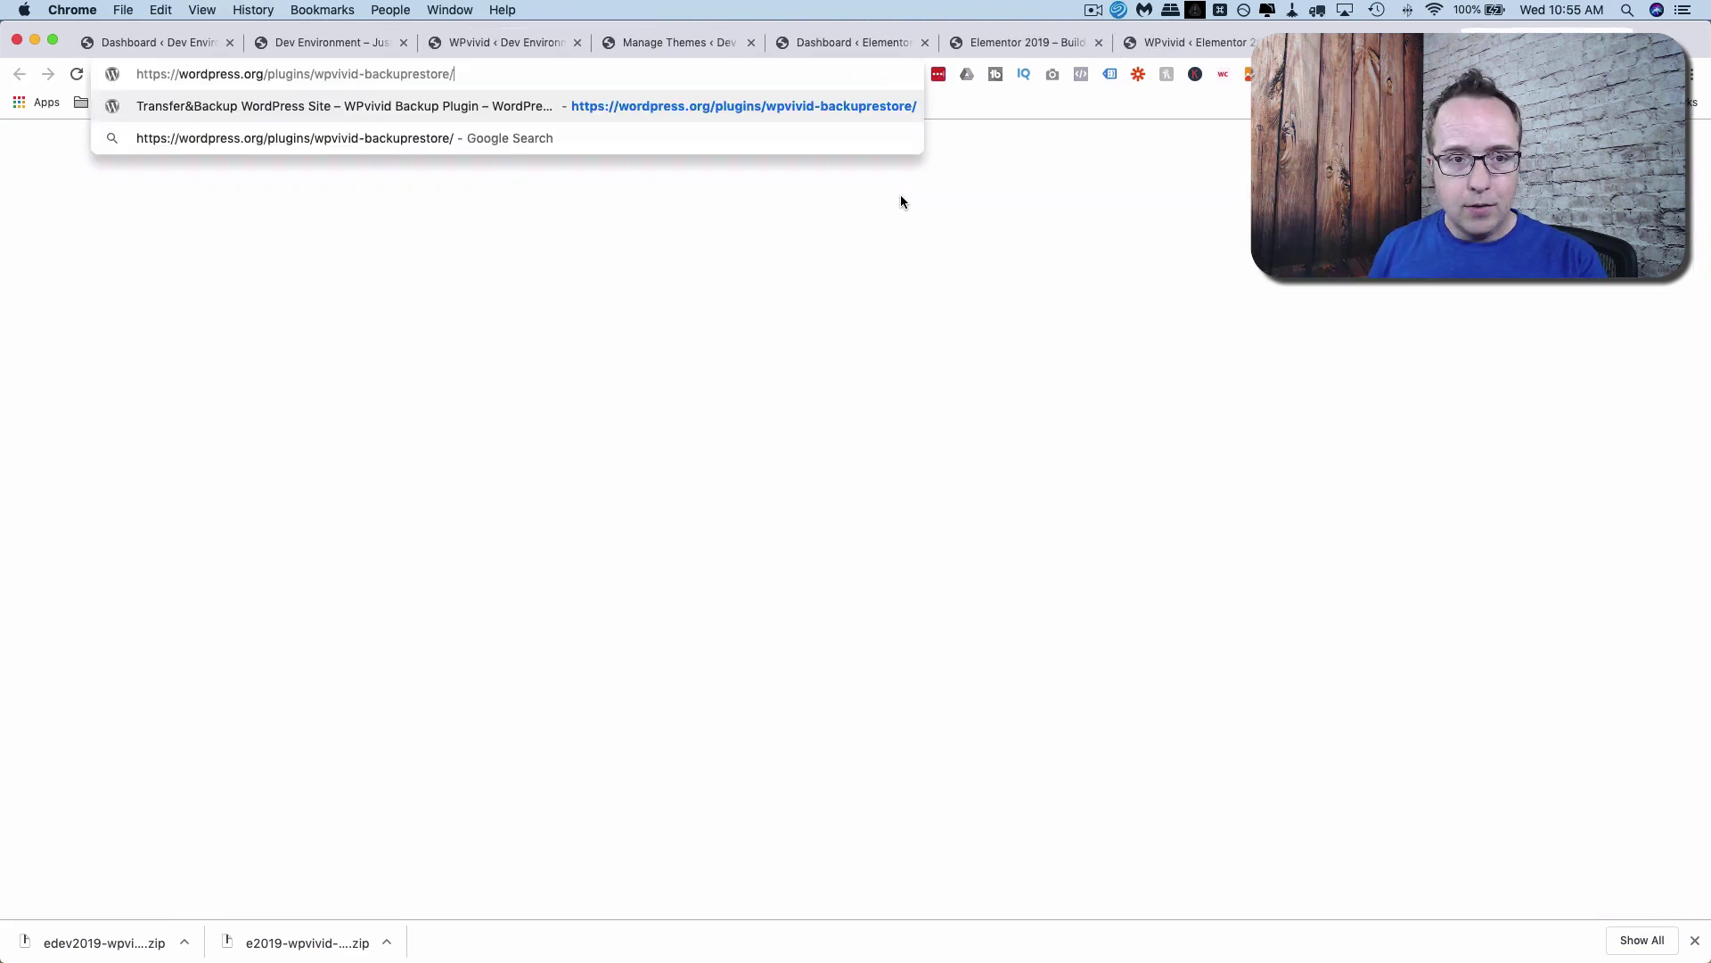
key("Return")
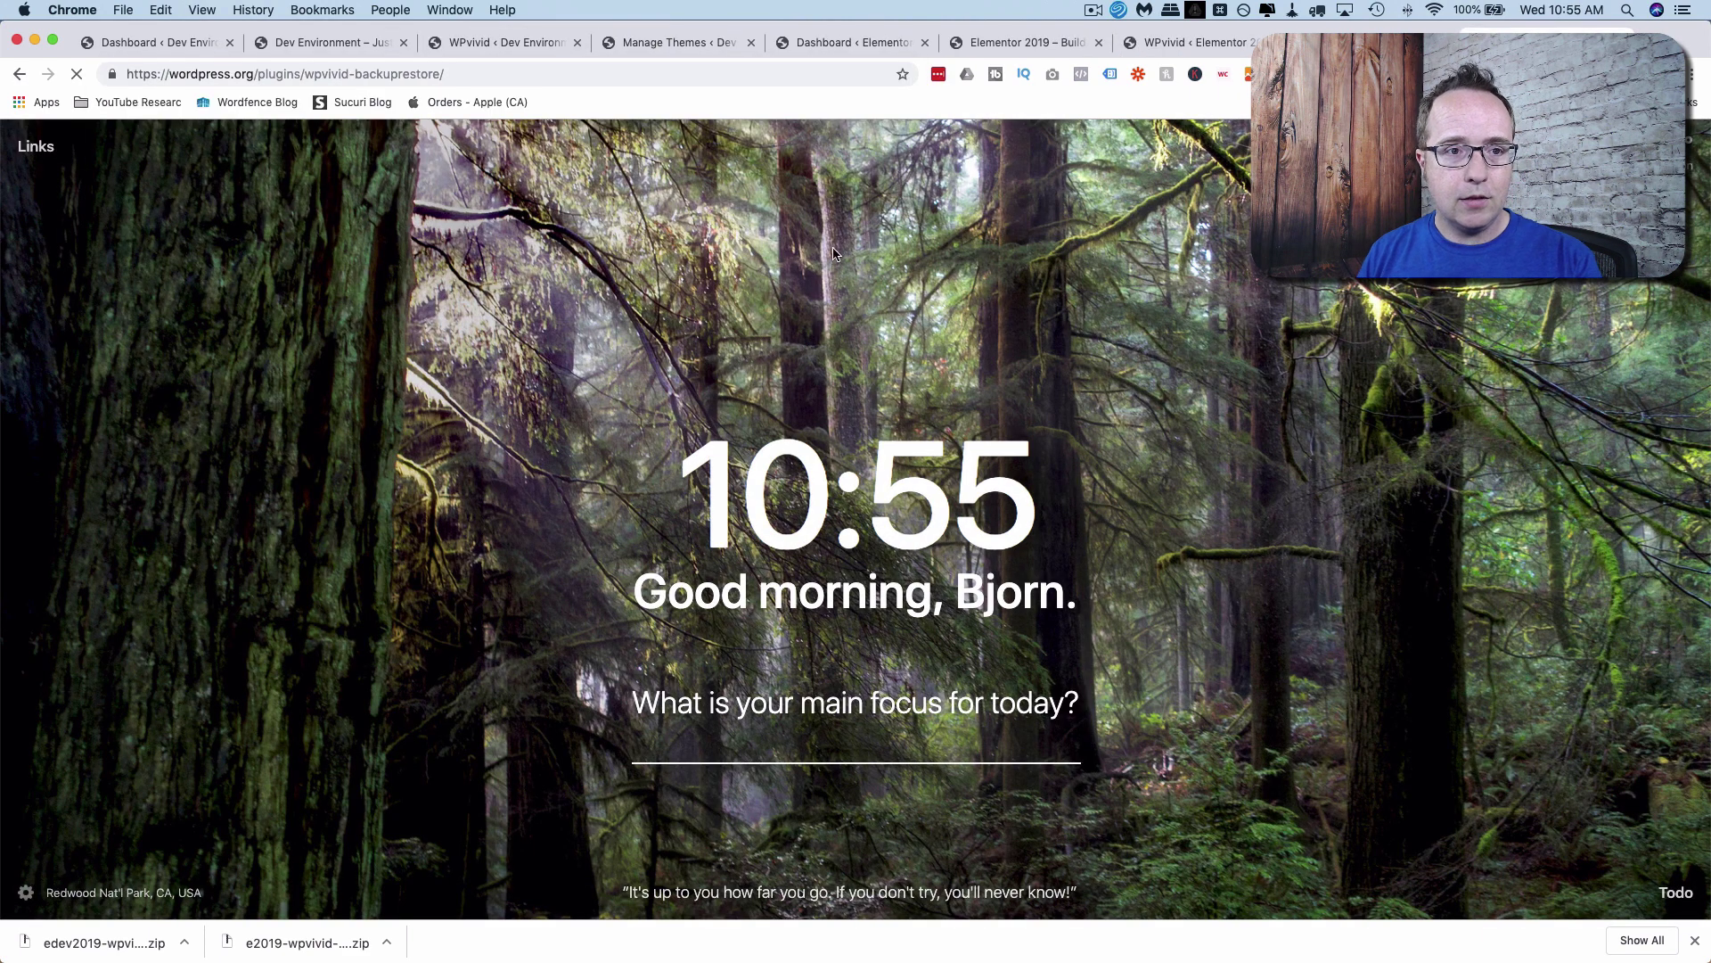